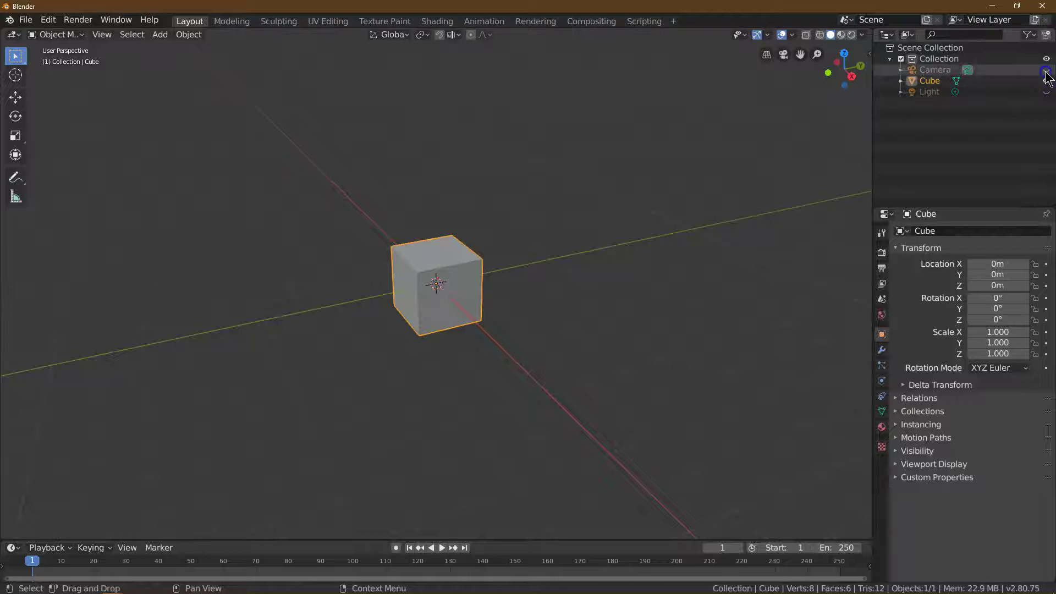
# Hide the light and set the cube's scale to 3 on X, 3 on Y and 5 on Z.
pyautogui.click(1047, 91)
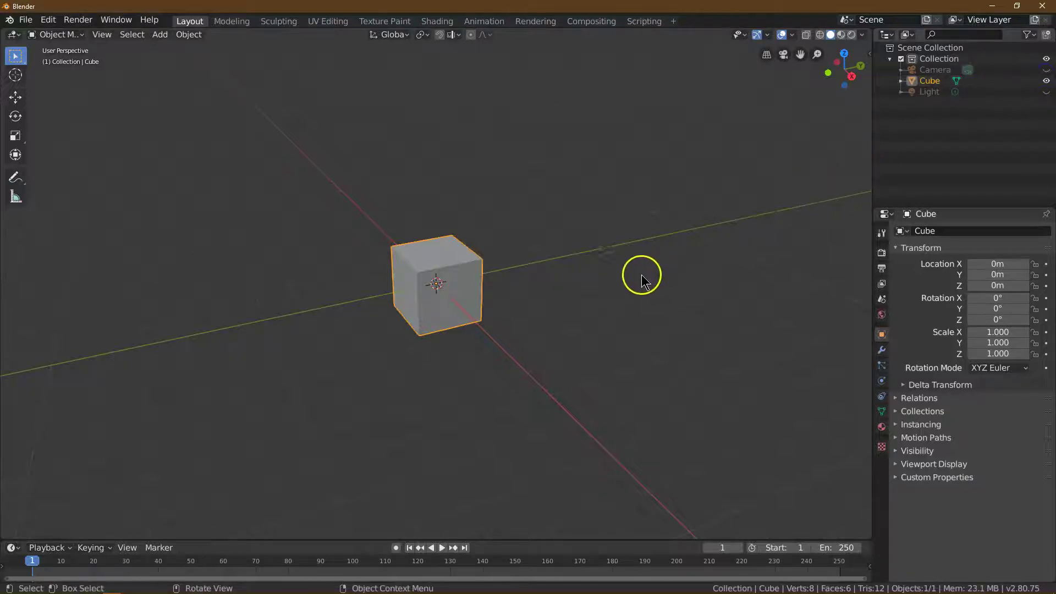
pyautogui.click(988, 332)
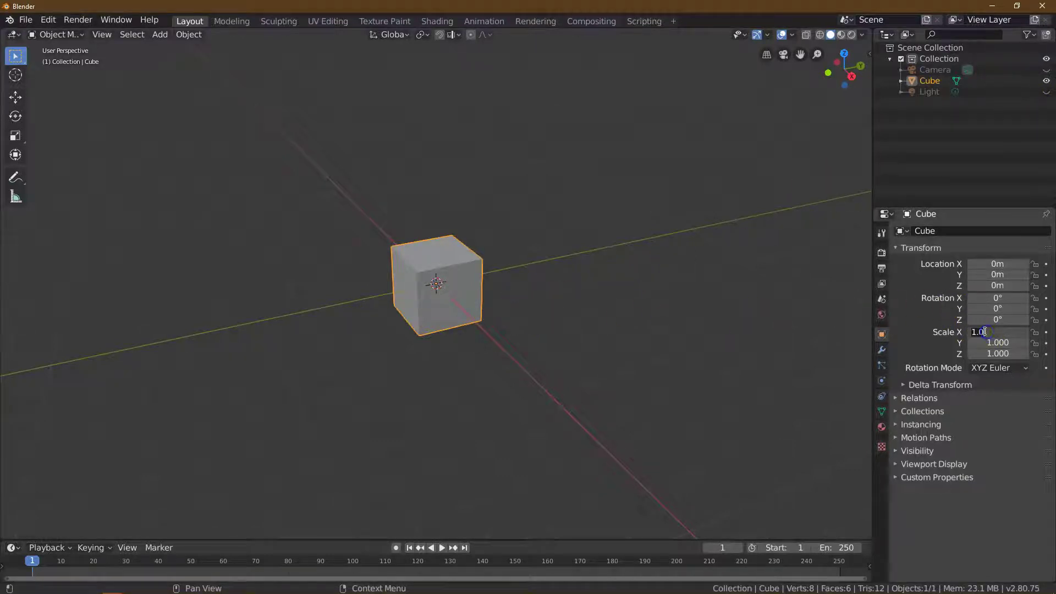
pyautogui.write('3')
pyautogui.press('Return')
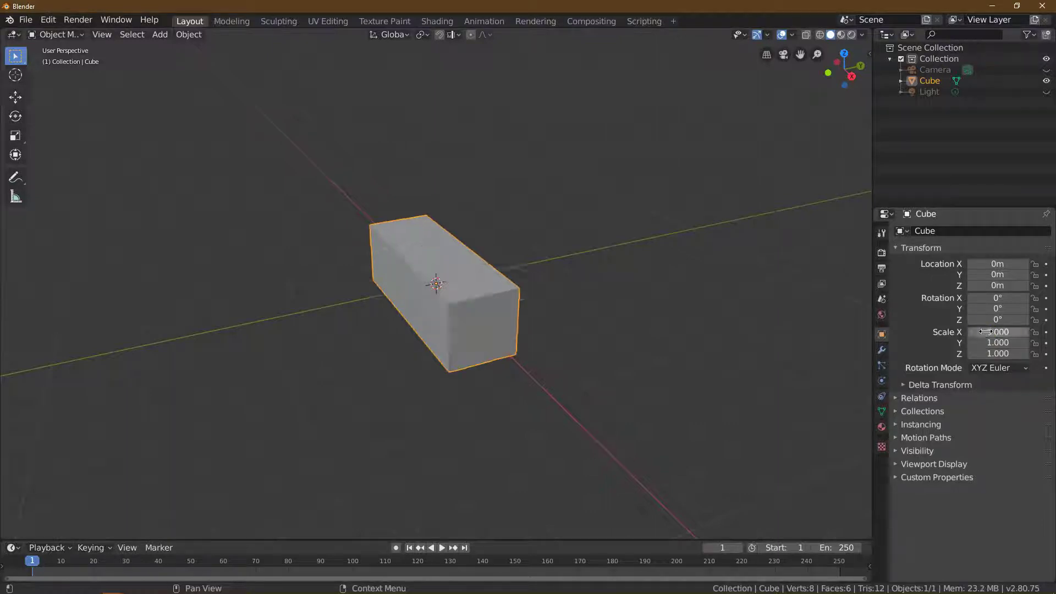
pyautogui.click(987, 343)
pyautogui.write('3')
pyautogui.press('Return')
pyautogui.click(979, 355)
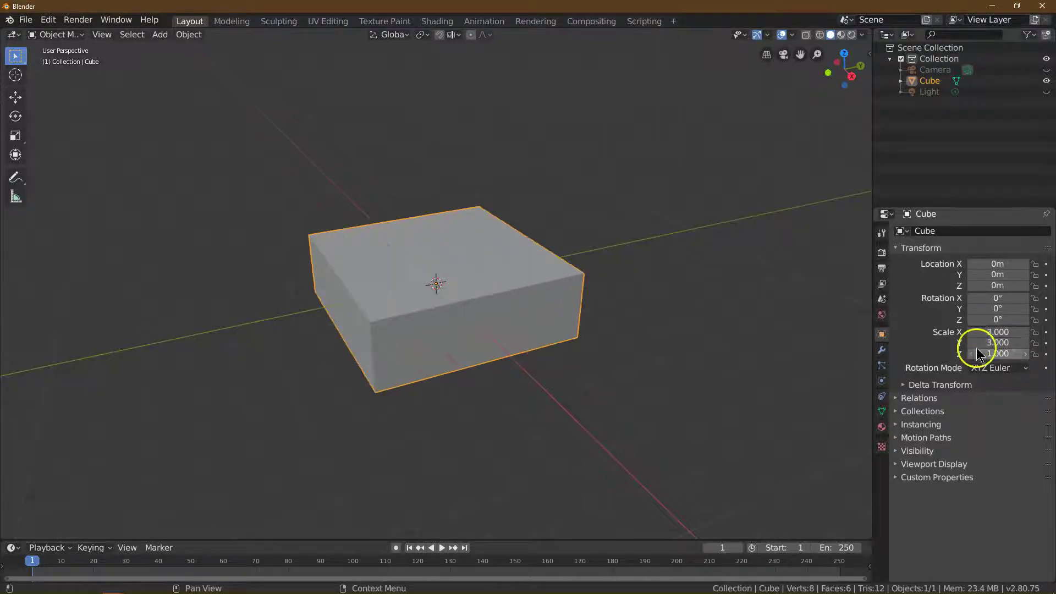
pyautogui.moveTo(979, 354); pyautogui.dragTo(994, 354)
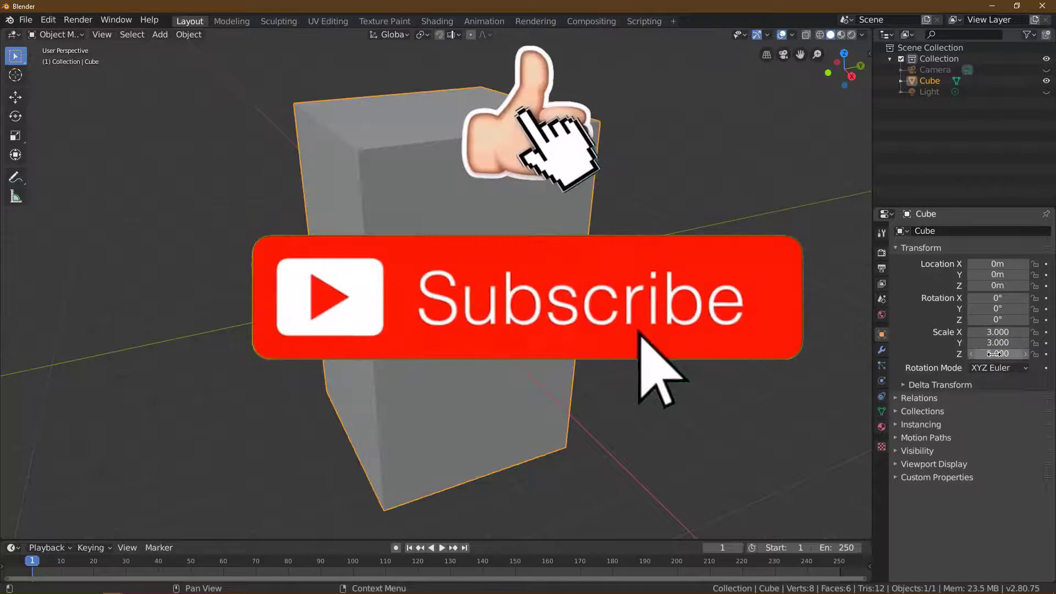
# Add a Subdivision Surface modifier to the cube with 4 render and 4 viewport subdivisions.
pyautogui.click(884, 349)
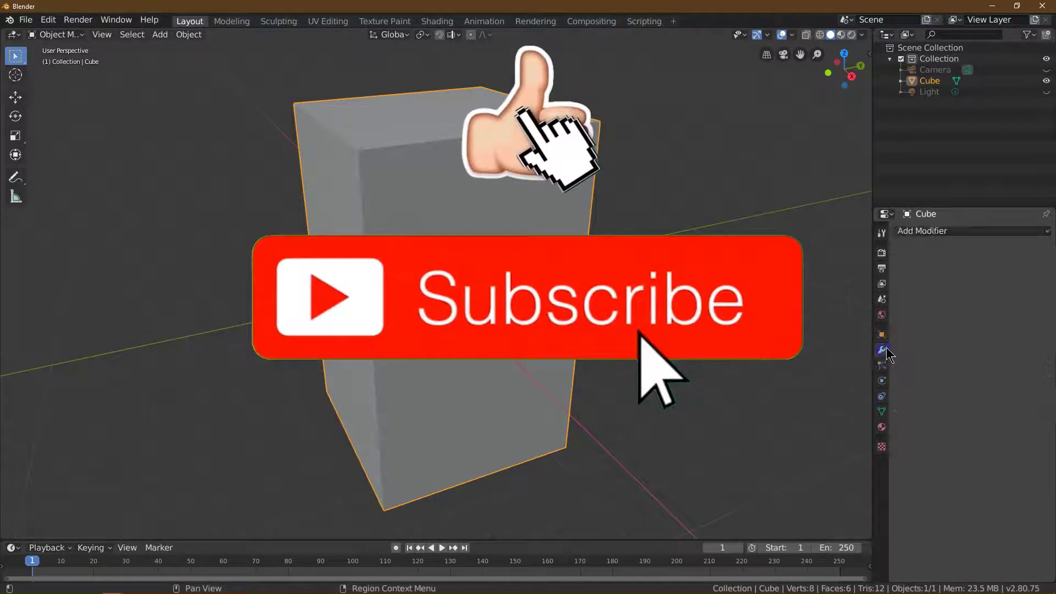
pyautogui.click(935, 231)
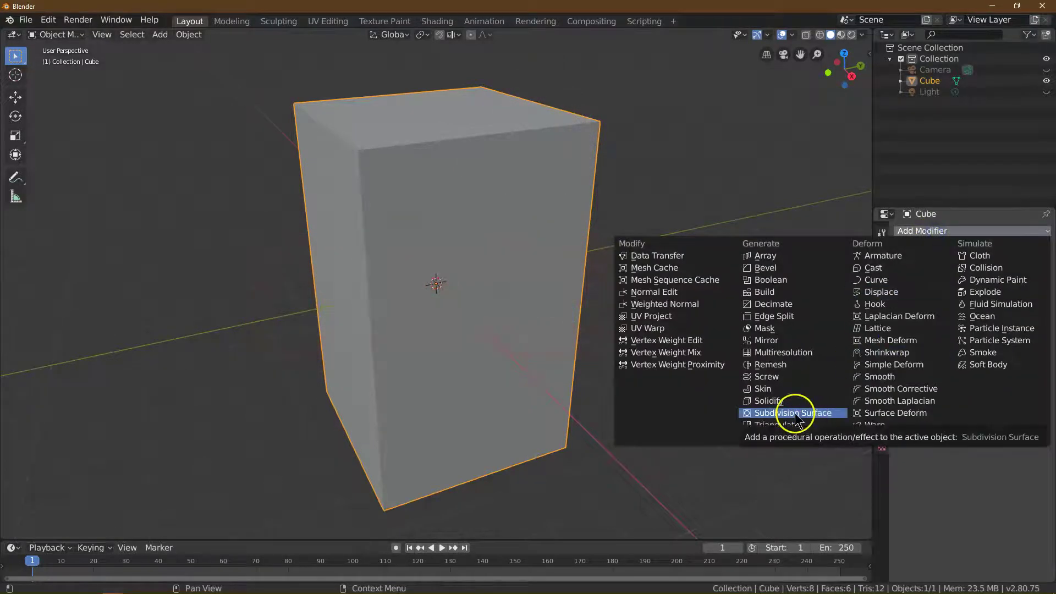
pyautogui.click(816, 416)
pyautogui.click(966, 303)
pyautogui.click(967, 304)
pyautogui.click(967, 315)
pyautogui.click(967, 314)
pyautogui.click(967, 314)
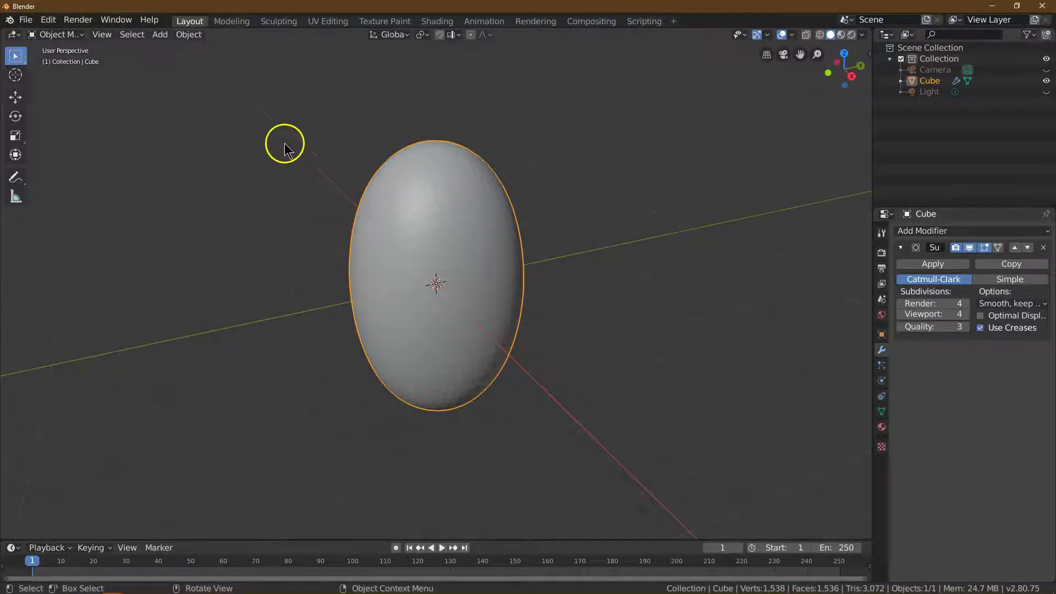
# Switch to Edit Mode and add two evenly spaced horizontal loop cuts around the box.
pyautogui.click(70, 36)
pyautogui.click(49, 54)
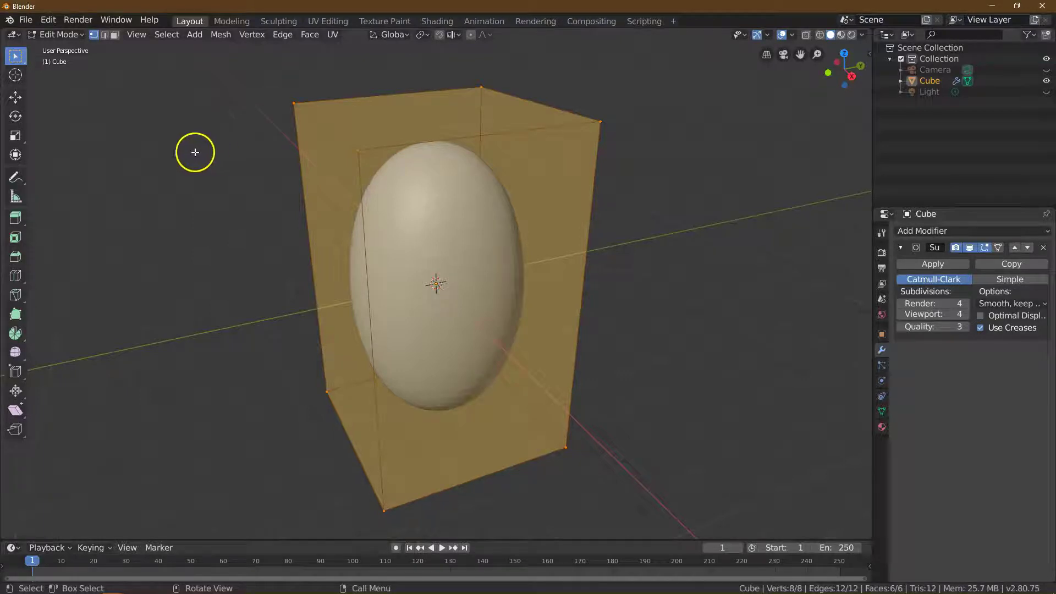
pyautogui.click(16, 276)
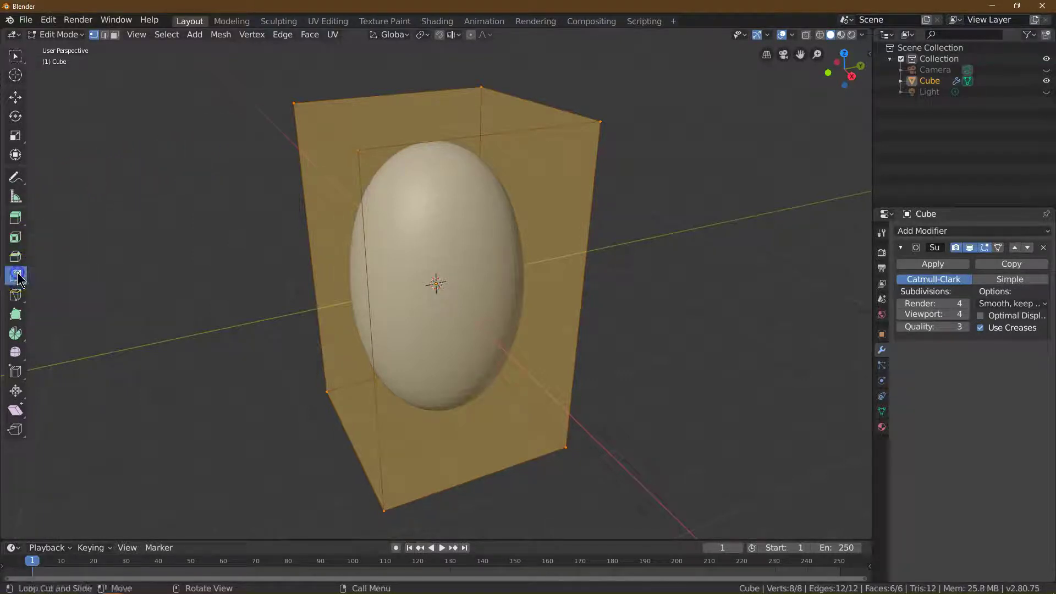
pyautogui.click(348, 290)
pyautogui.rightClick(286, 358)
pyautogui.click(109, 529)
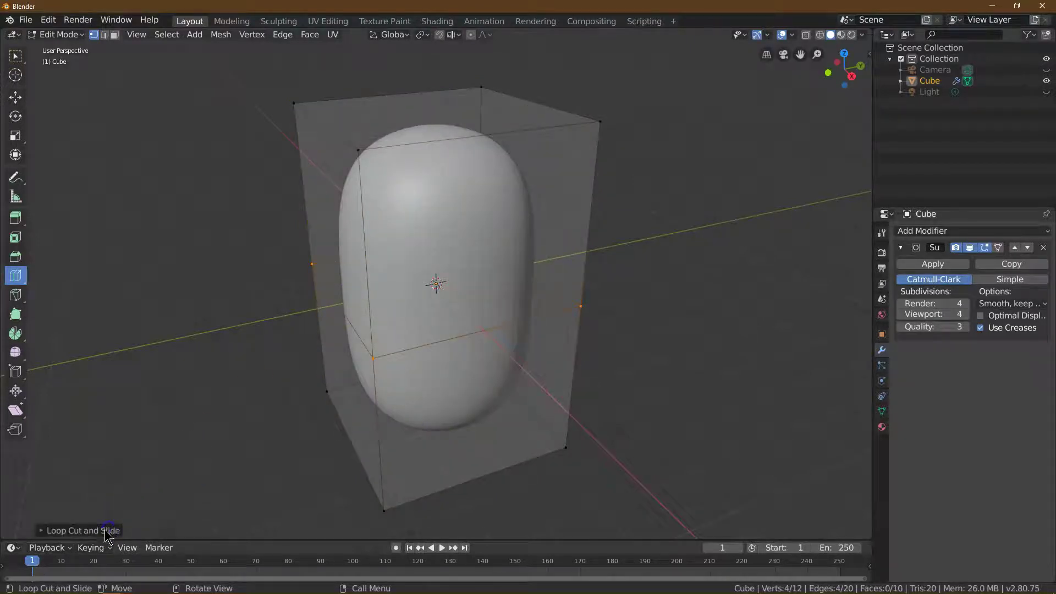
pyautogui.click(179, 442)
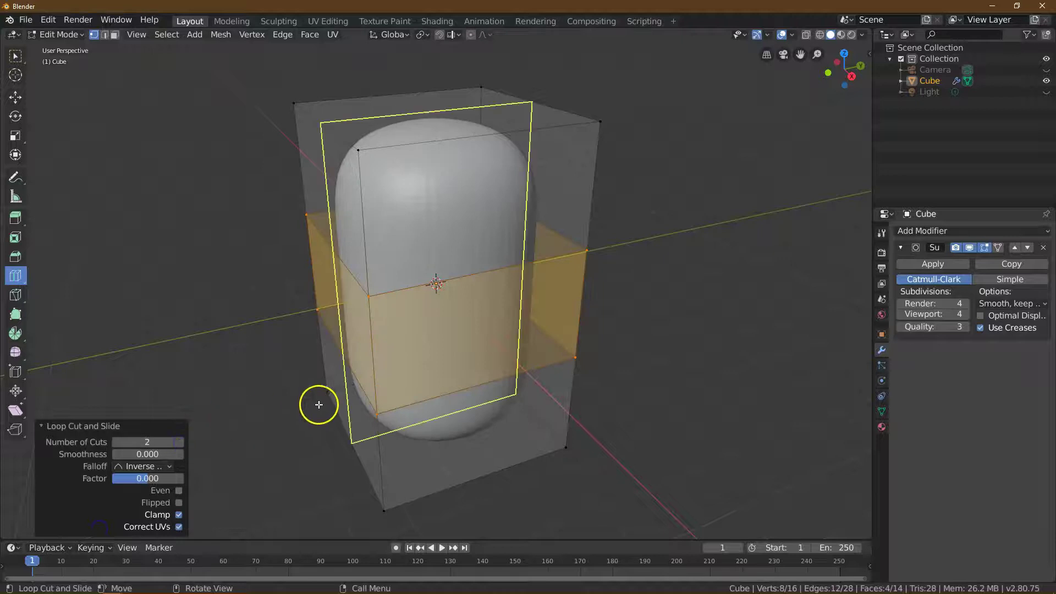
# Select only the box's top face in face select mode and scale it down uniformly to about 0.27.
pyautogui.click(13, 62)
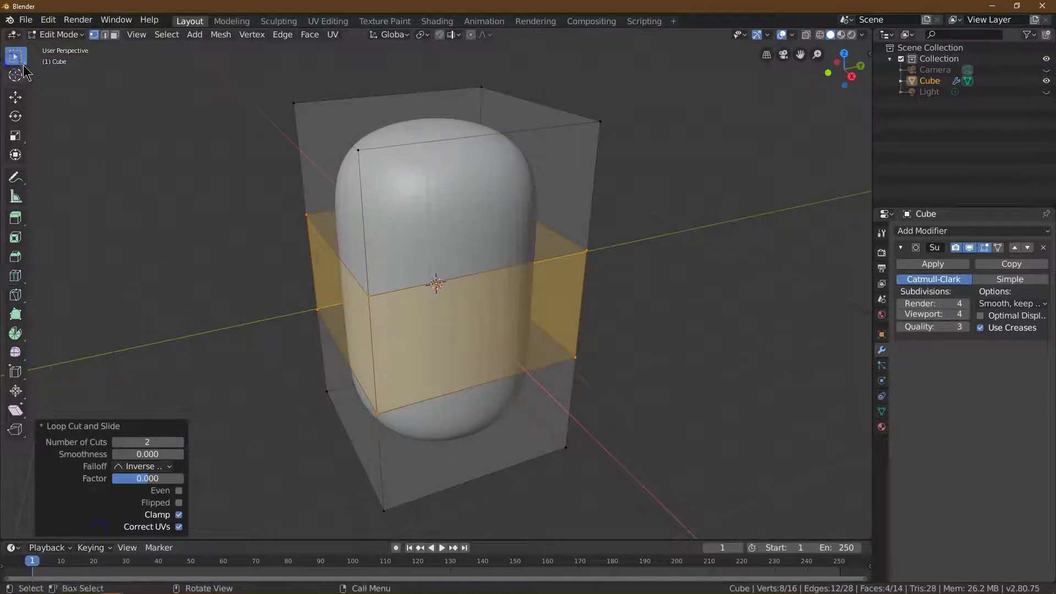
pyautogui.click(115, 36)
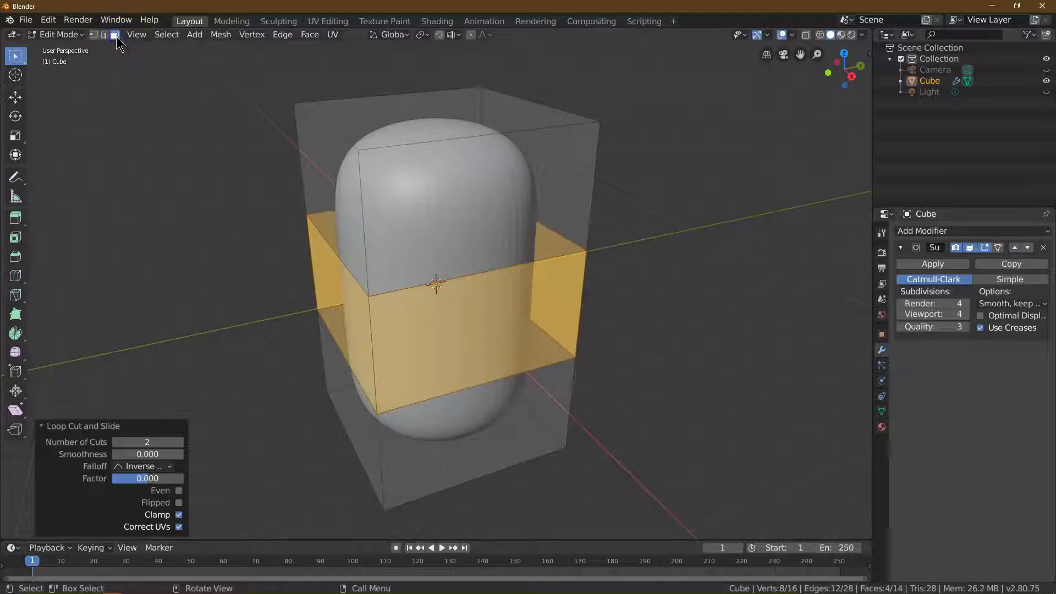
pyautogui.click(415, 113)
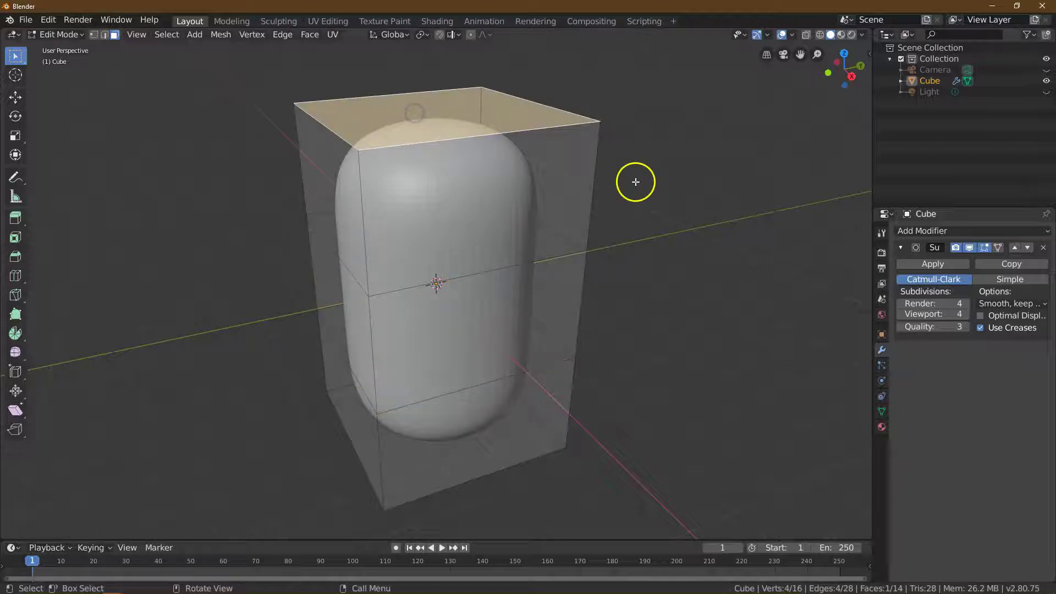
pyautogui.click(15, 136)
pyautogui.moveTo(465, 146); pyautogui.dragTo(438, 123)
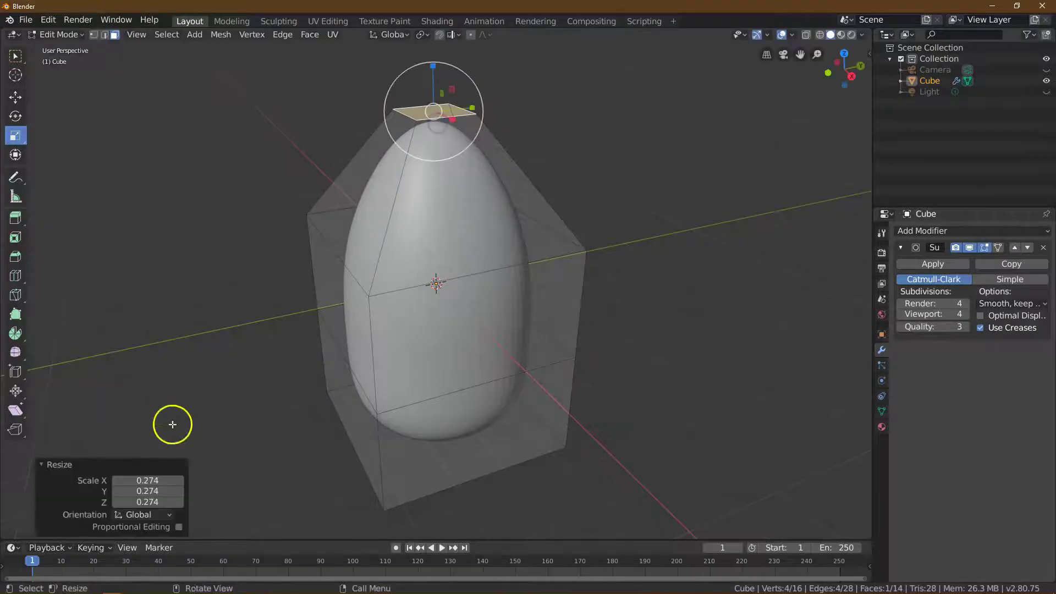
# Set the top face's resize factors to 0.05 on X, Y and Z.
pyautogui.click(151, 478)
pyautogui.write('0.05')
pyautogui.press('Return')
pyautogui.click(151, 491)
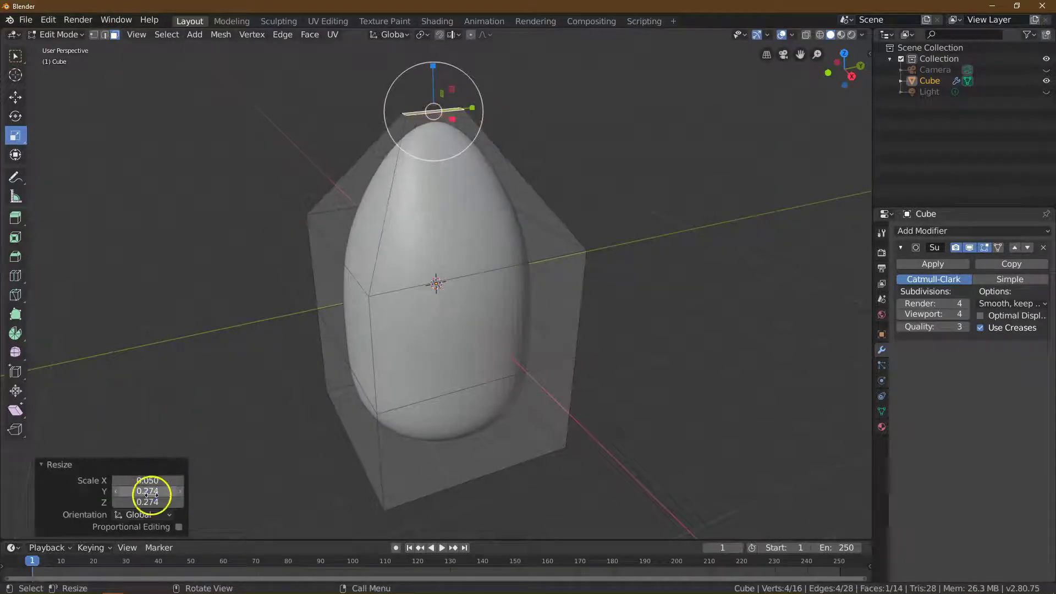
pyautogui.press('Return')
pyautogui.click(141, 502)
pyautogui.write('0.0')
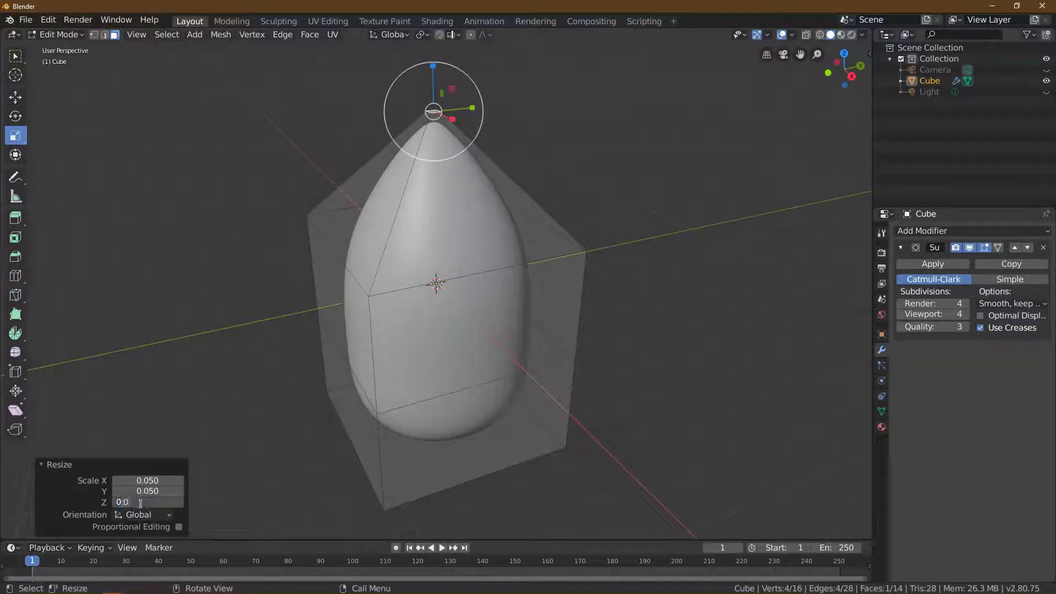
pyautogui.write('5')
pyautogui.press('Return')
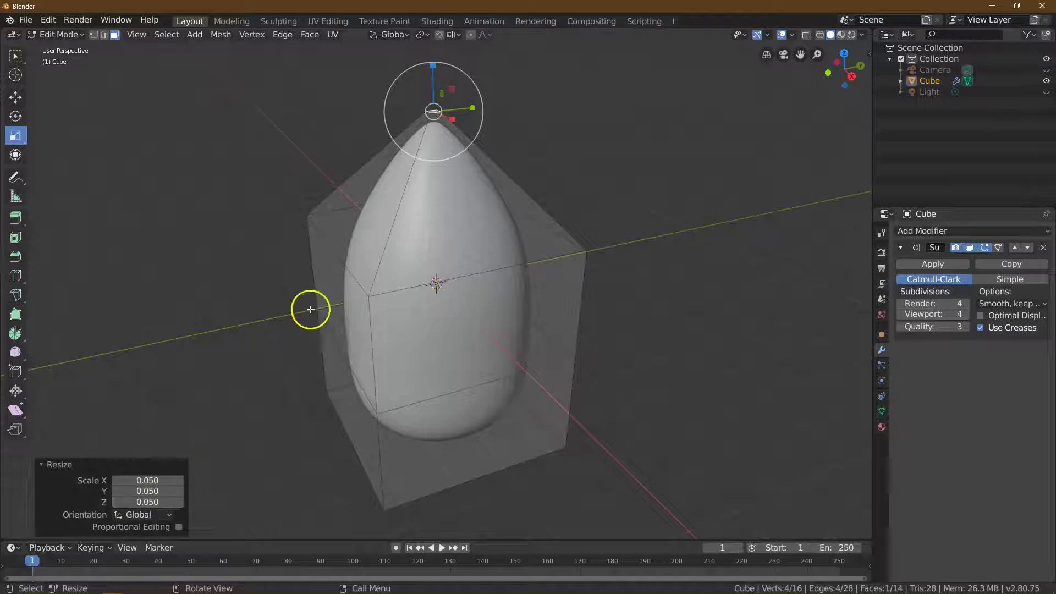
# Move the tiny top face up 1.75 m along Z and deselect it.
pyautogui.moveTo(816, 54); pyautogui.dragTo(807, 100)
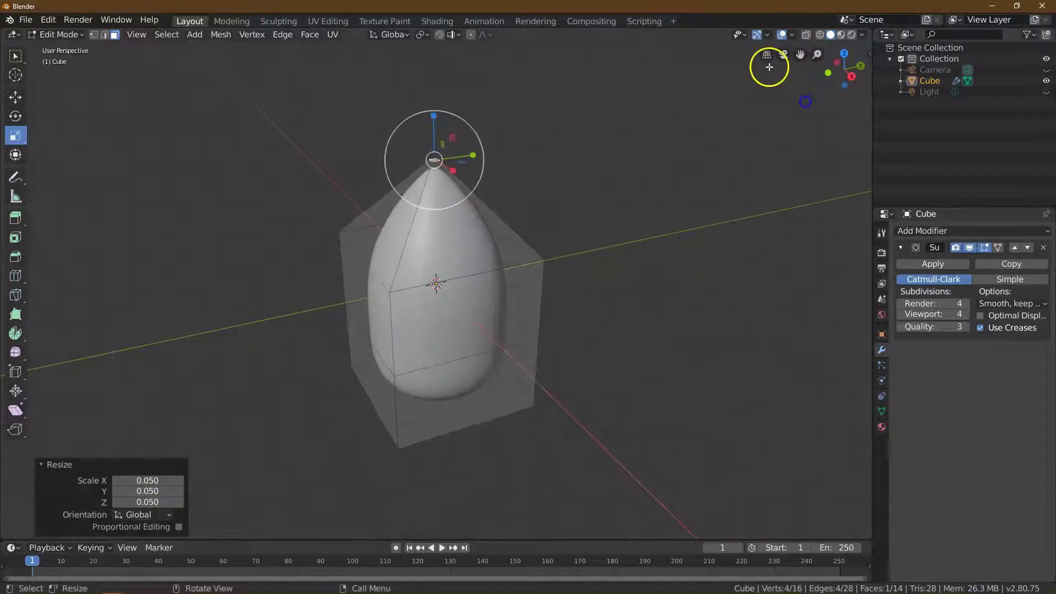
pyautogui.click(16, 97)
pyautogui.moveTo(434, 113); pyautogui.dragTo(433, 58)
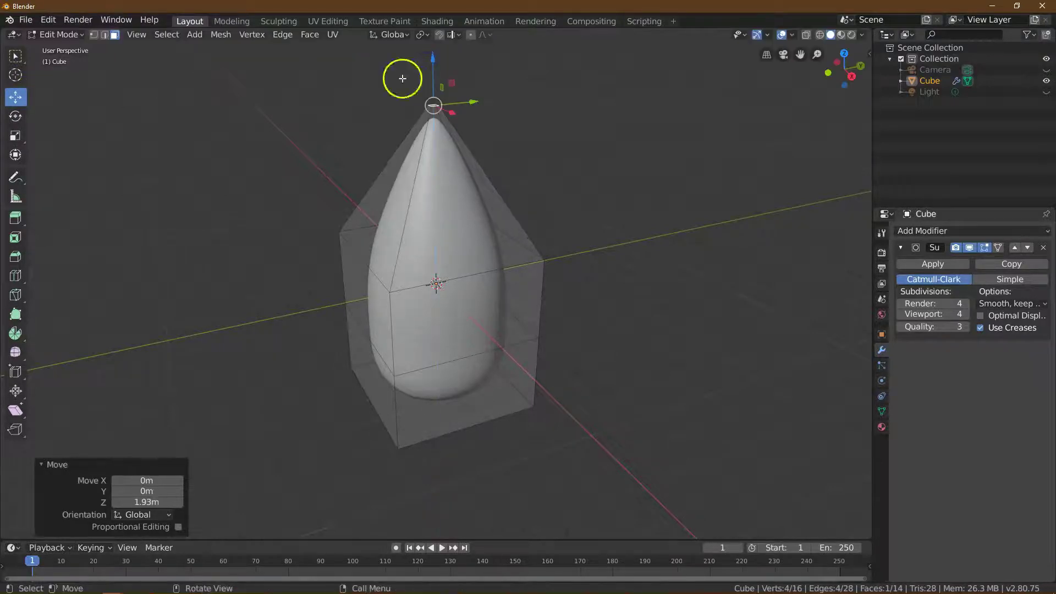
pyautogui.click(147, 501)
pyautogui.write('1.75')
pyautogui.press('Return')
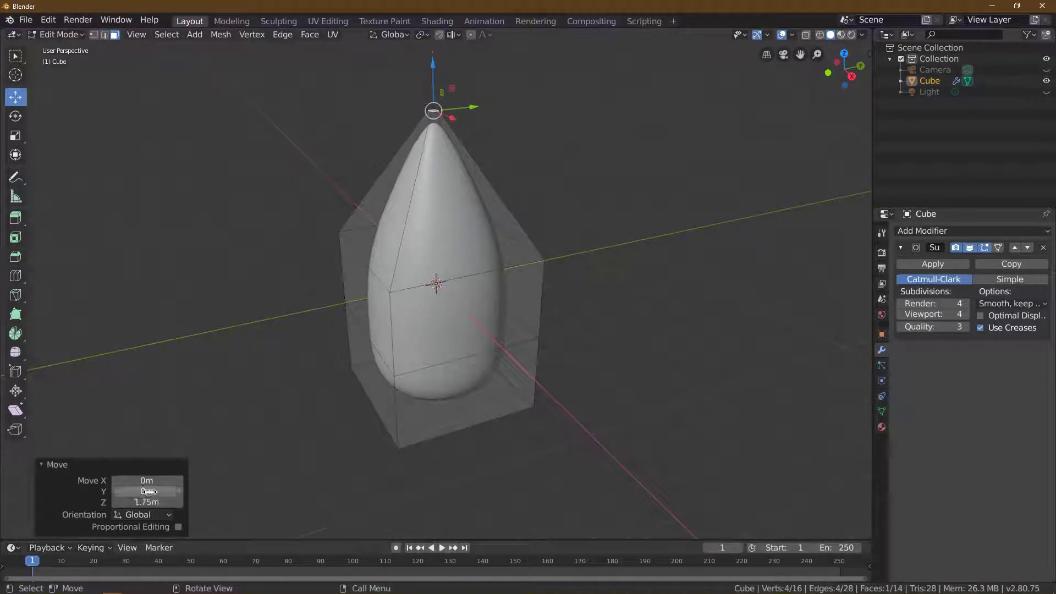
pyautogui.click(321, 412)
# Select the bottom face from a view below the model and scale it down uniformly to about 0.79.
pyautogui.moveTo(849, 78)
pyautogui.mouseDown()
pyautogui.moveTo(852, 53)
pyautogui.moveTo(855, 71)
pyautogui.mouseUp()
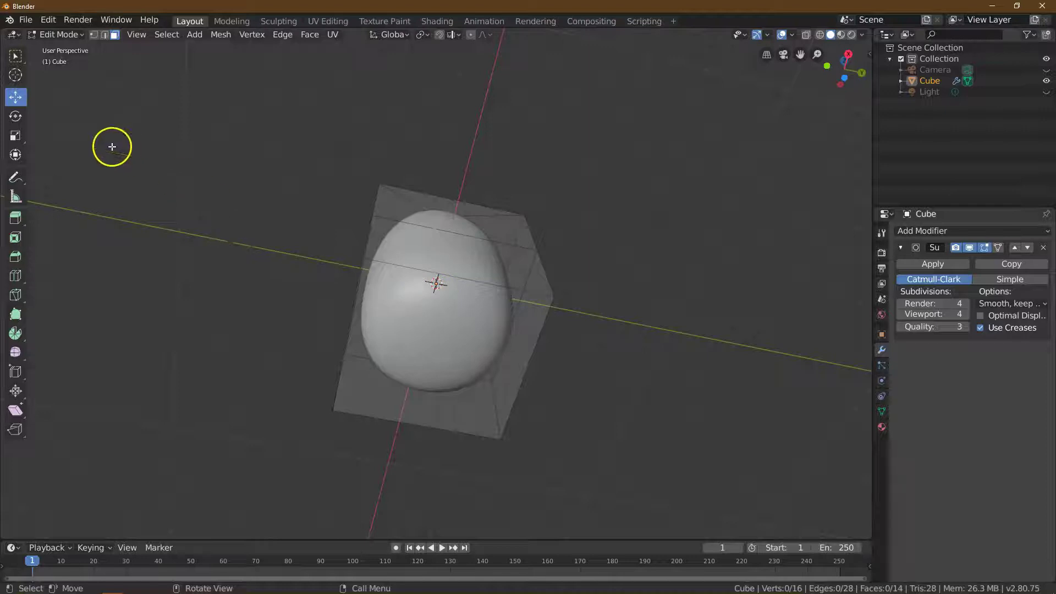
pyautogui.click(15, 59)
pyautogui.click(431, 362)
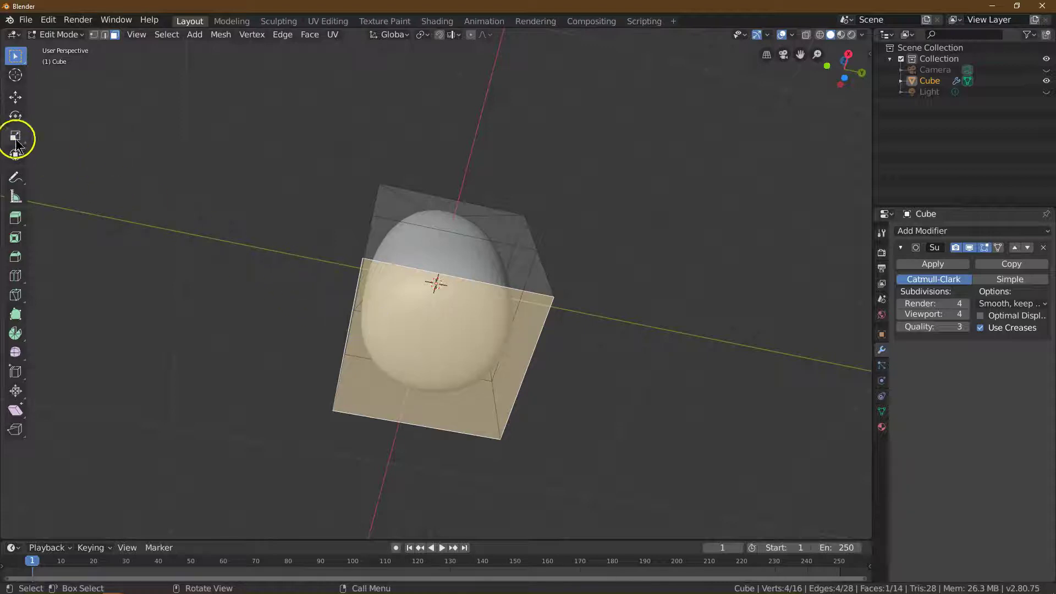
pyautogui.click(16, 138)
pyautogui.moveTo(404, 330); pyautogui.dragTo(332, 370)
# Set the bottom face's resize factors to 0.65 on X, Y and Z.
pyautogui.click(146, 481)
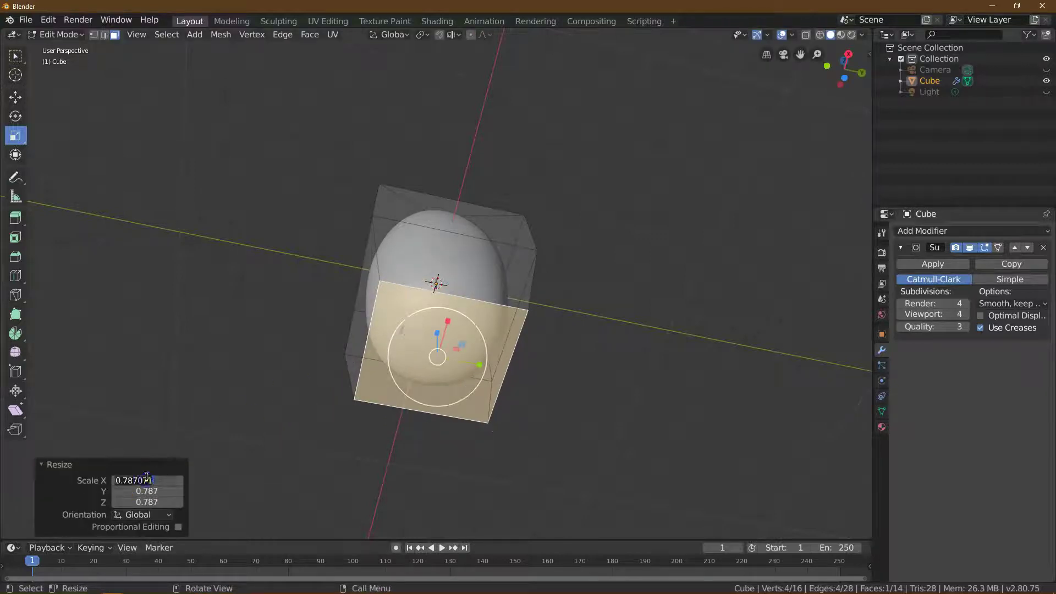
pyautogui.write('0.65')
pyautogui.press('Return')
pyautogui.click(167, 491)
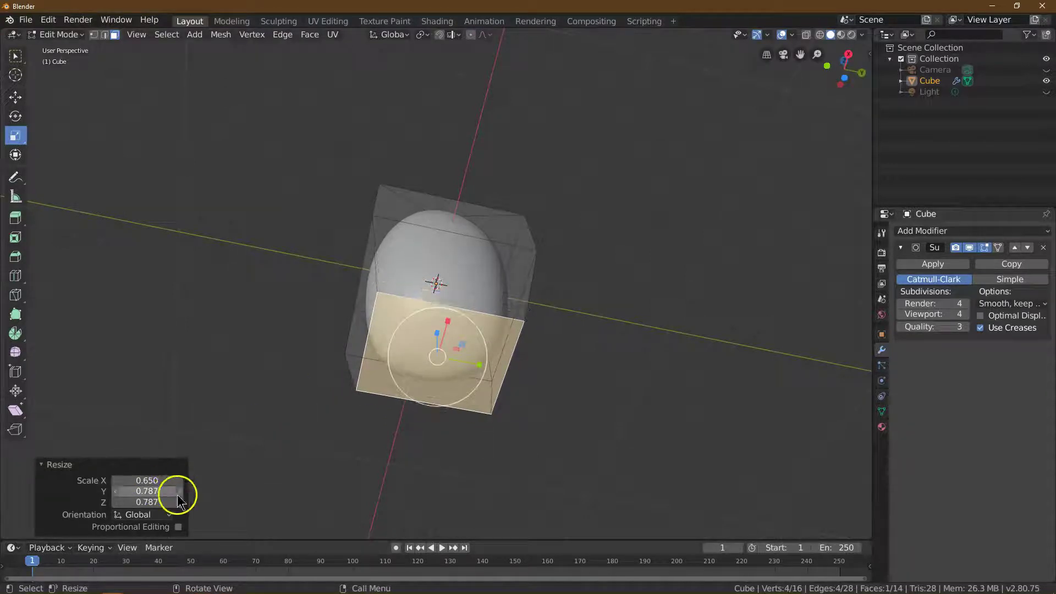
pyautogui.write('0.6')
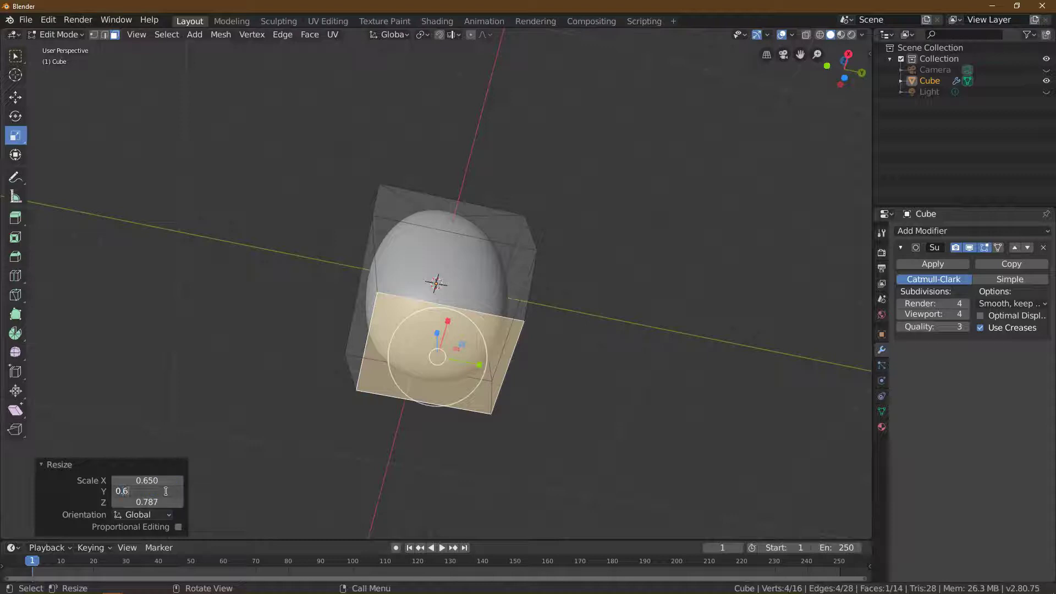
pyautogui.write('5')
pyautogui.press('Return')
pyautogui.click(162, 501)
pyautogui.write('0.65')
pyautogui.press('Return')
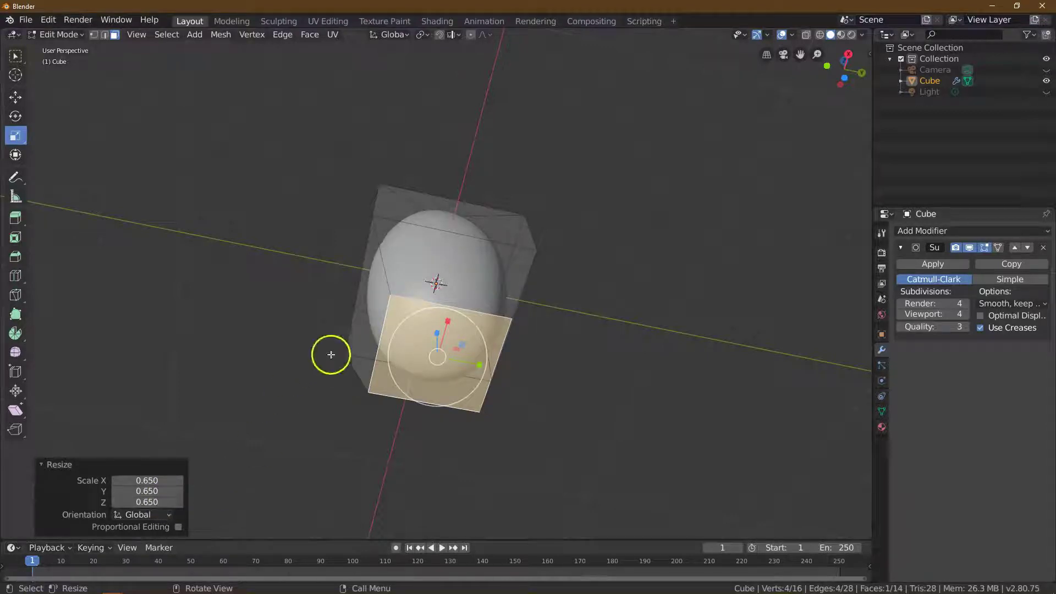
# Inset the bottom face with a thickness of 0.3 m.
pyautogui.moveTo(845, 76); pyautogui.dragTo(860, 74)
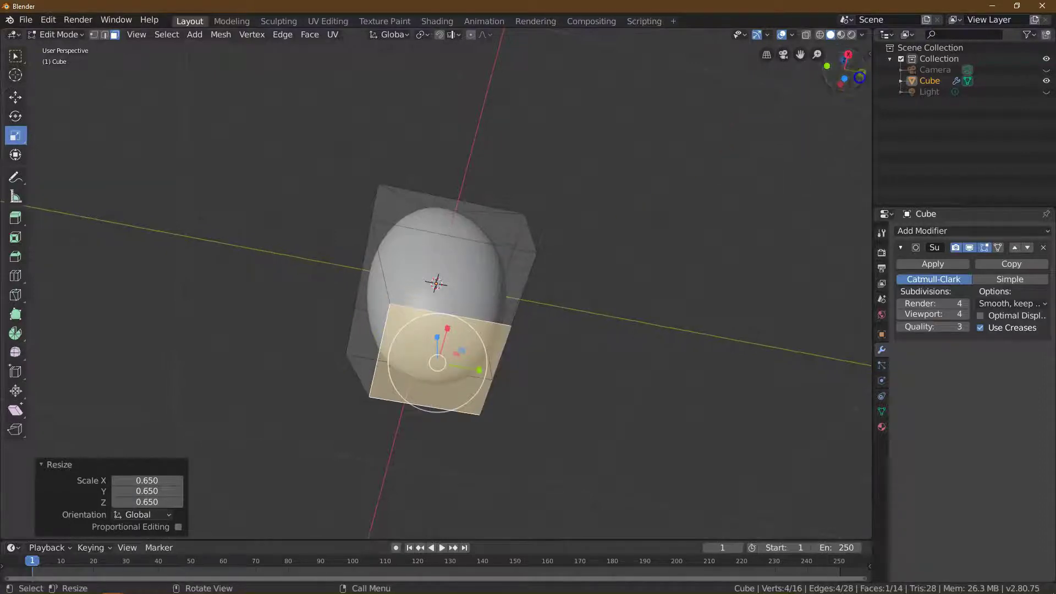
pyautogui.click(311, 36)
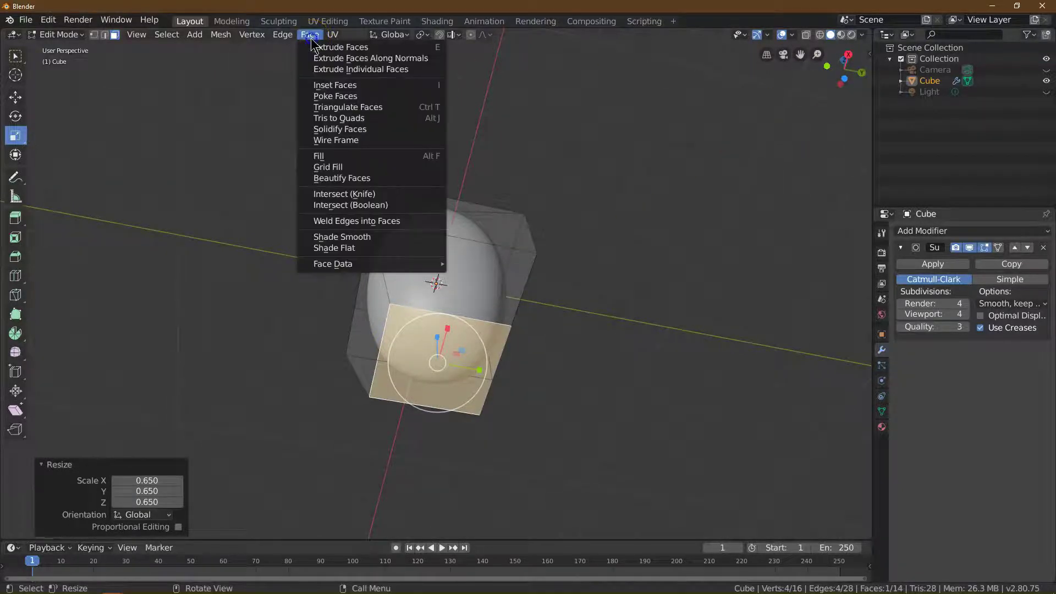
pyautogui.click(350, 90)
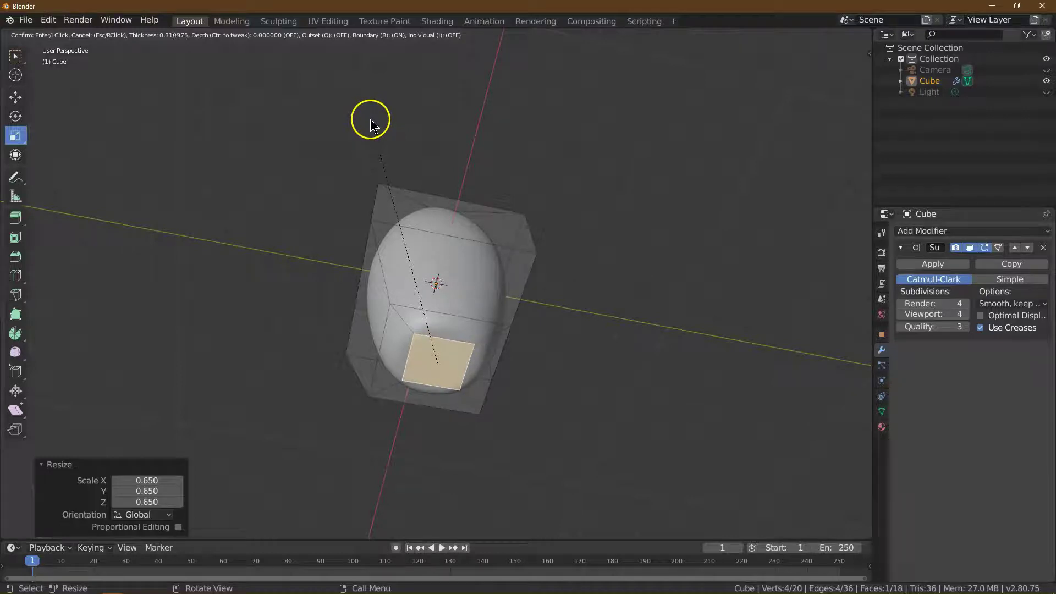
pyautogui.click(366, 117)
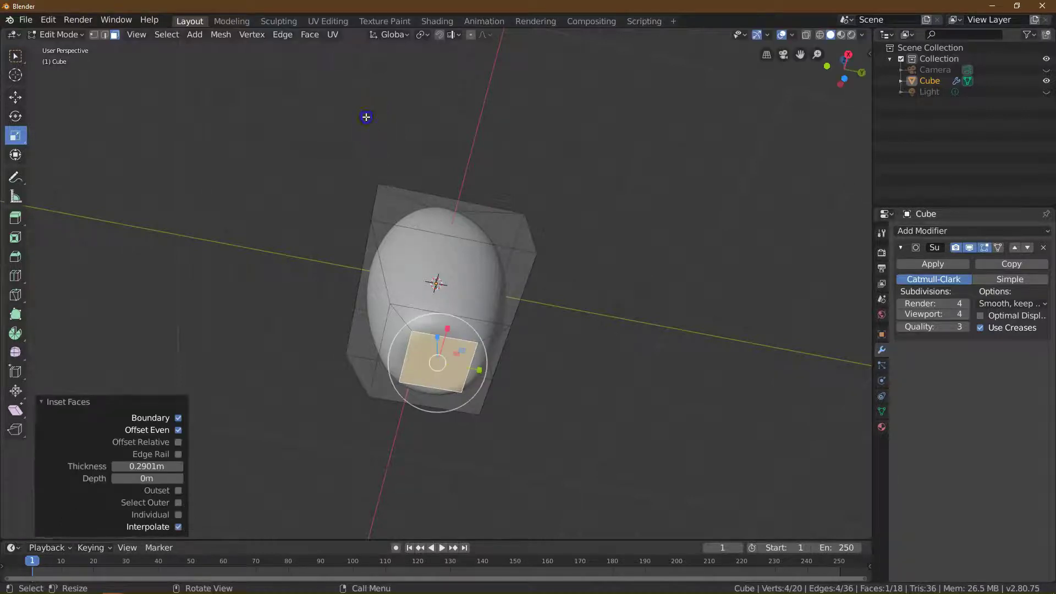
pyautogui.click(147, 466)
pyautogui.click(147, 466)
pyautogui.write('0.3')
pyautogui.press('Return')
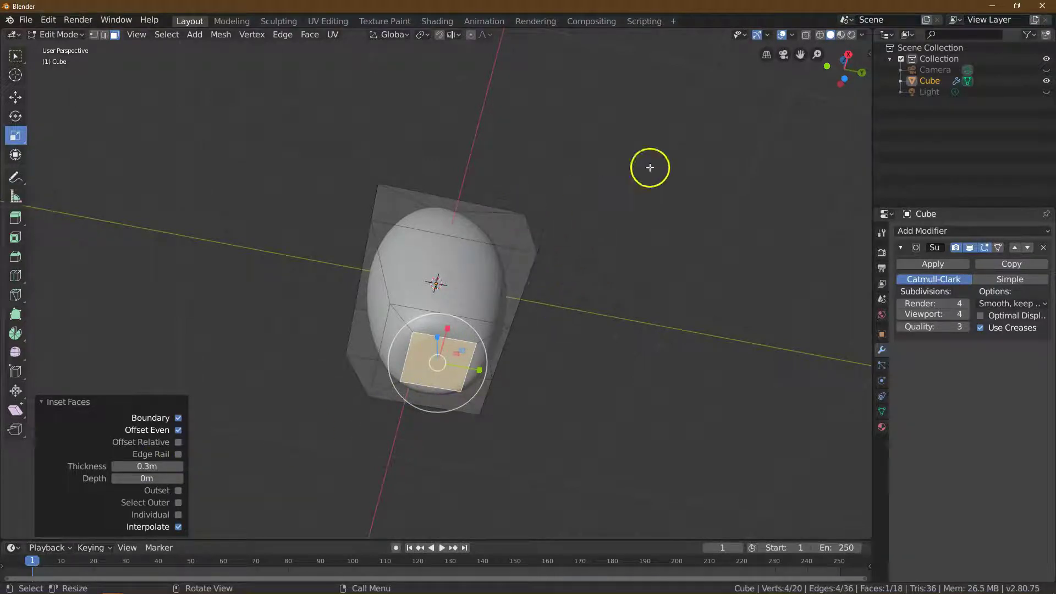
# Extrude the inset bottom face -2 m along its normal into the body and deselect it.
pyautogui.click(310, 39)
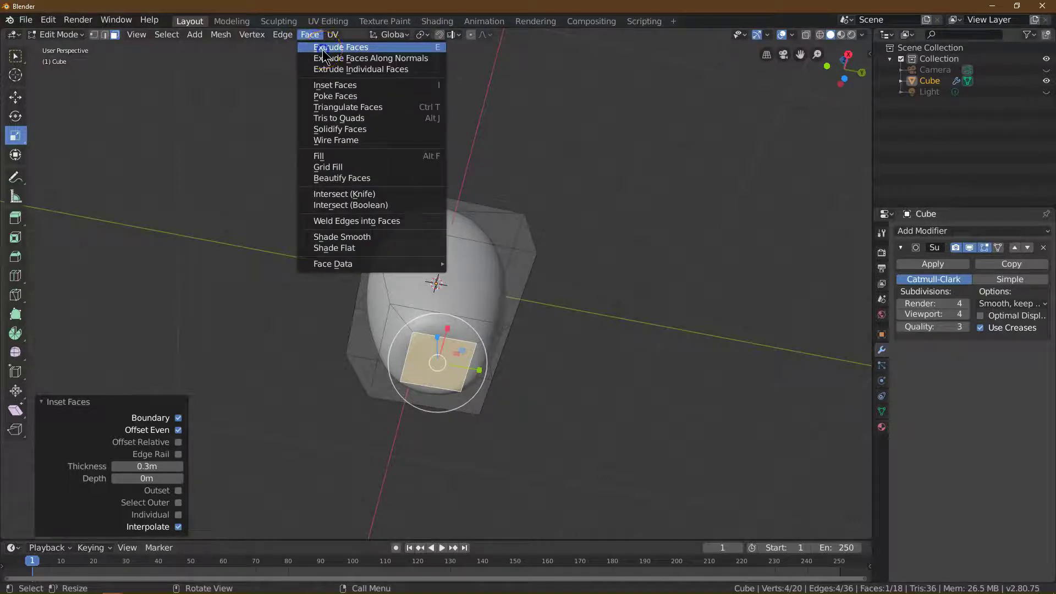
pyautogui.click(323, 48)
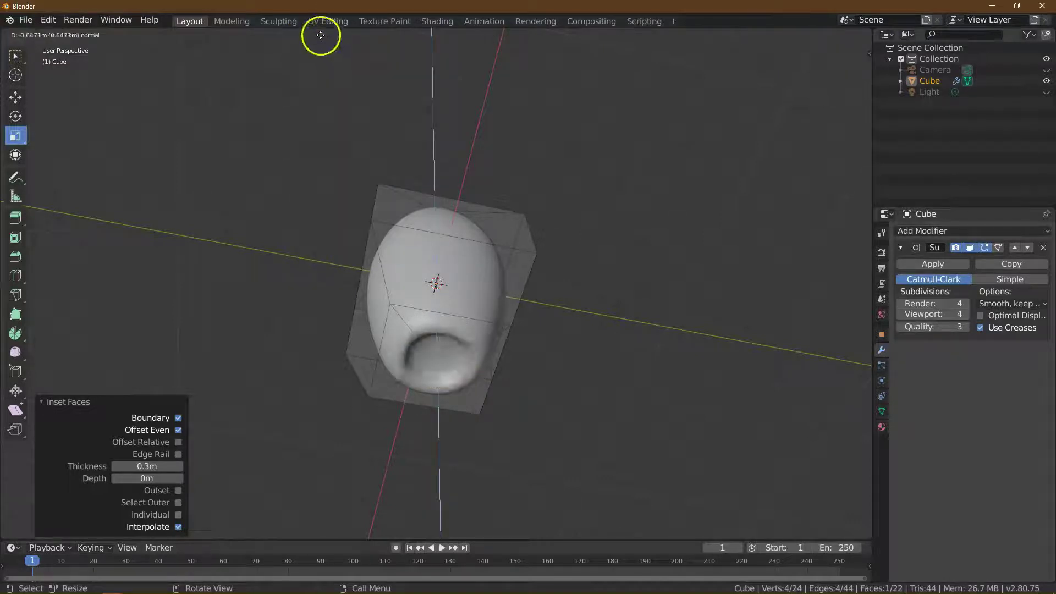
pyautogui.click(330, 516)
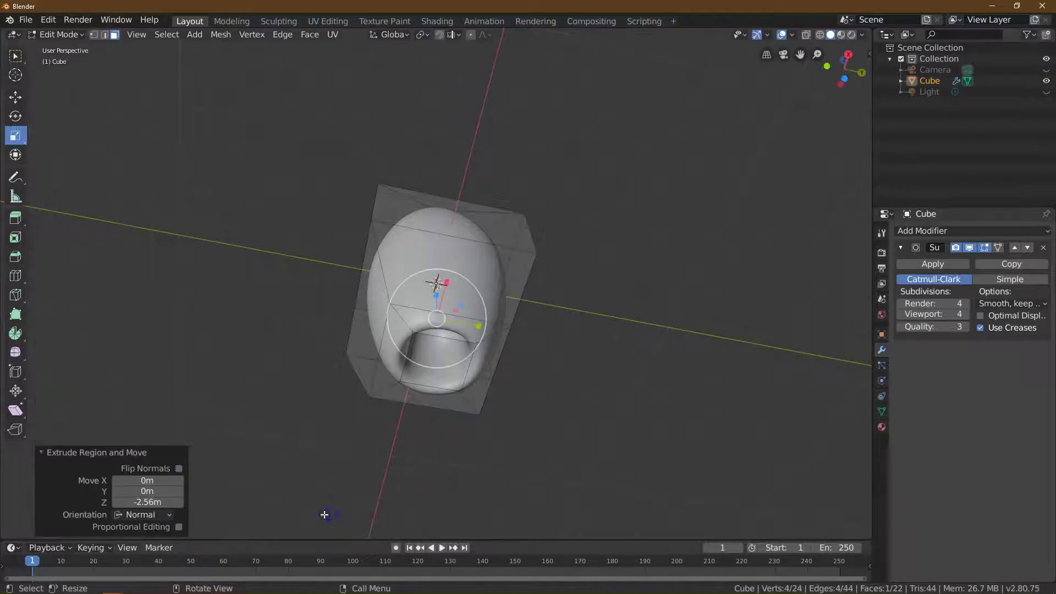
pyautogui.click(159, 502)
pyautogui.write('-2')
pyautogui.press('Return')
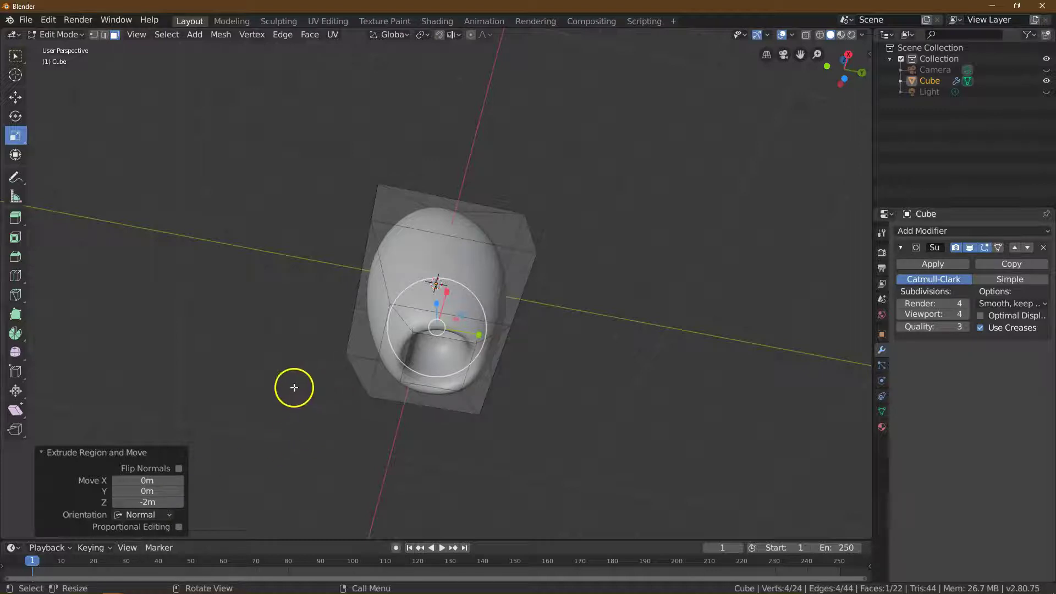
pyautogui.click(239, 310)
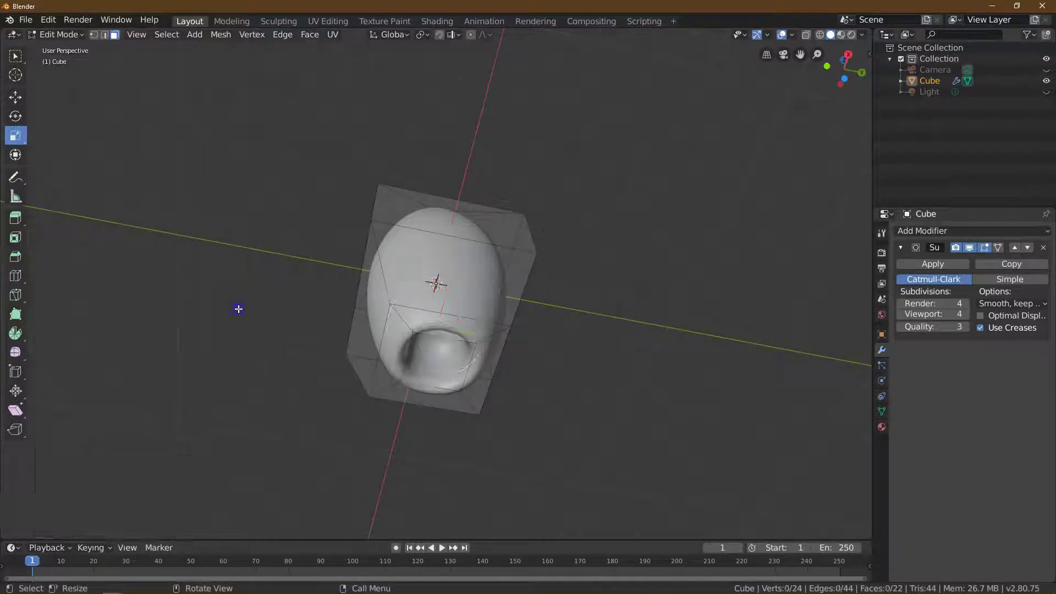
# Switch to edge selection and select the edge loop around the outer rim of the cage's bottom.
pyautogui.click(16, 59)
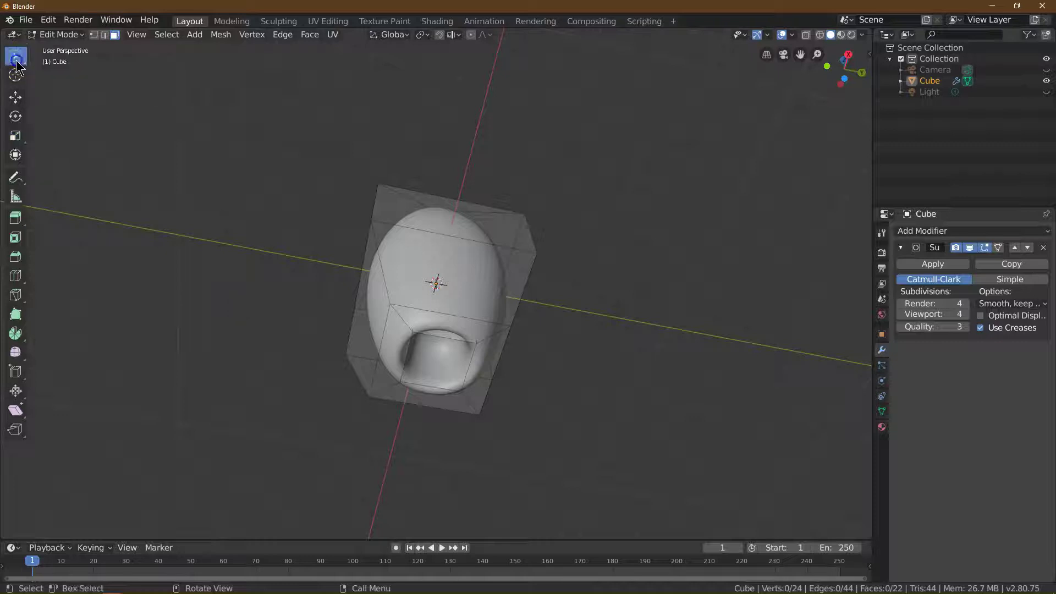
pyautogui.click(105, 35)
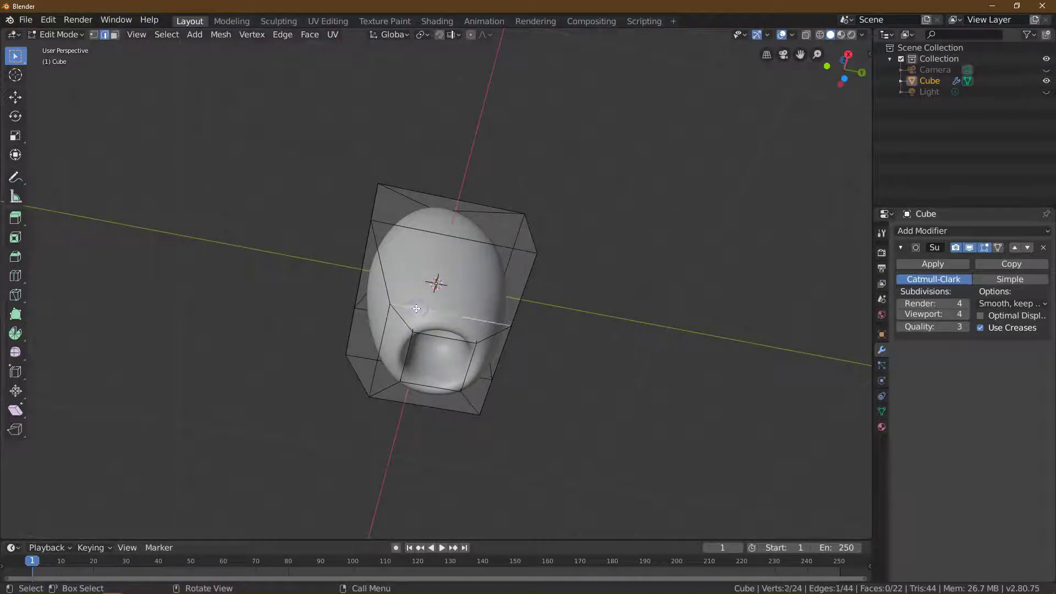
pyautogui.click(167, 36)
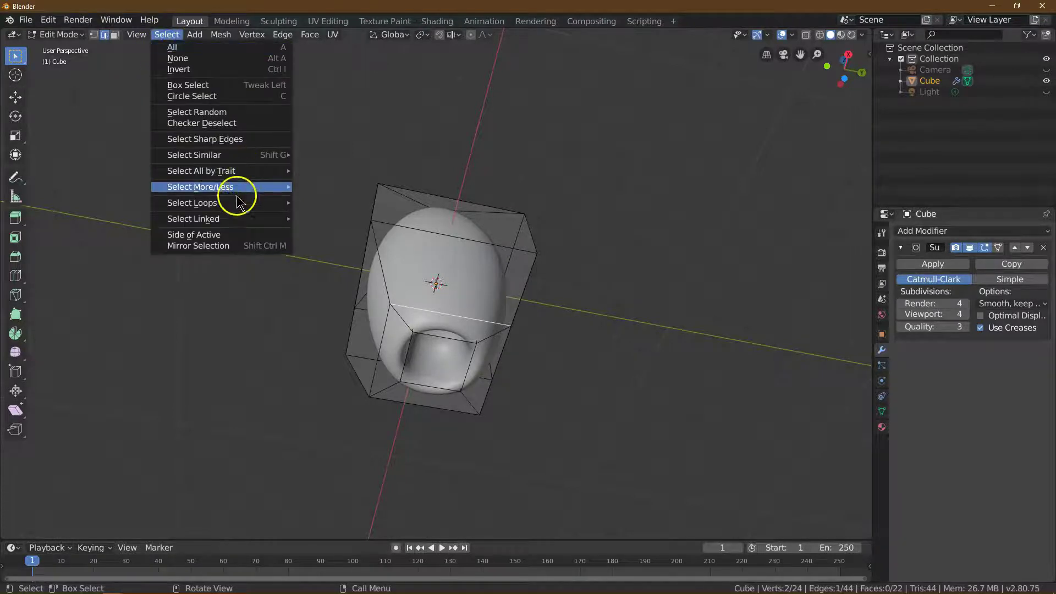
pyautogui.moveTo(238, 203)
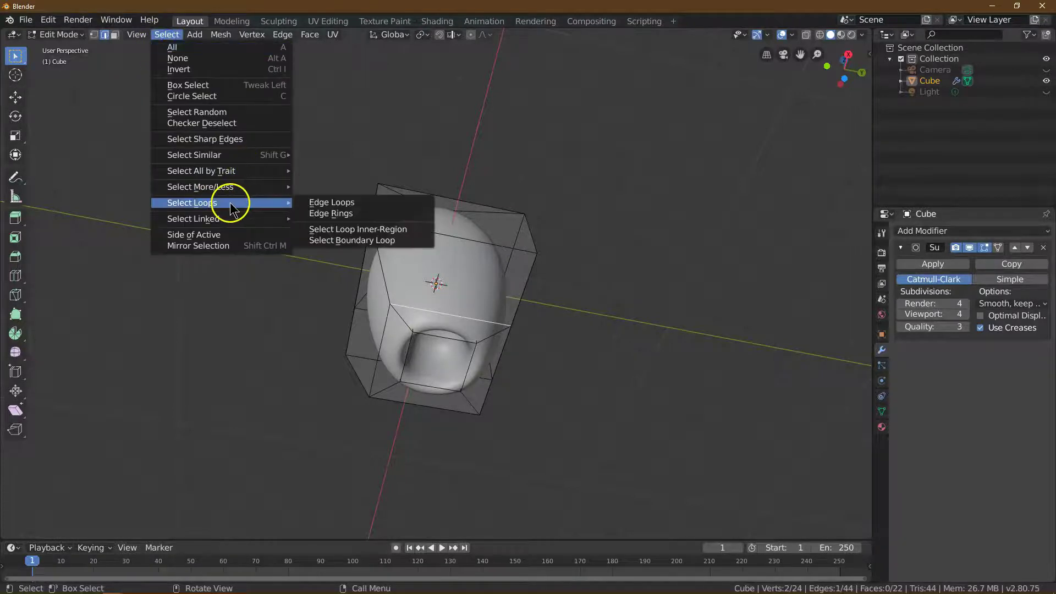
pyautogui.click(346, 206)
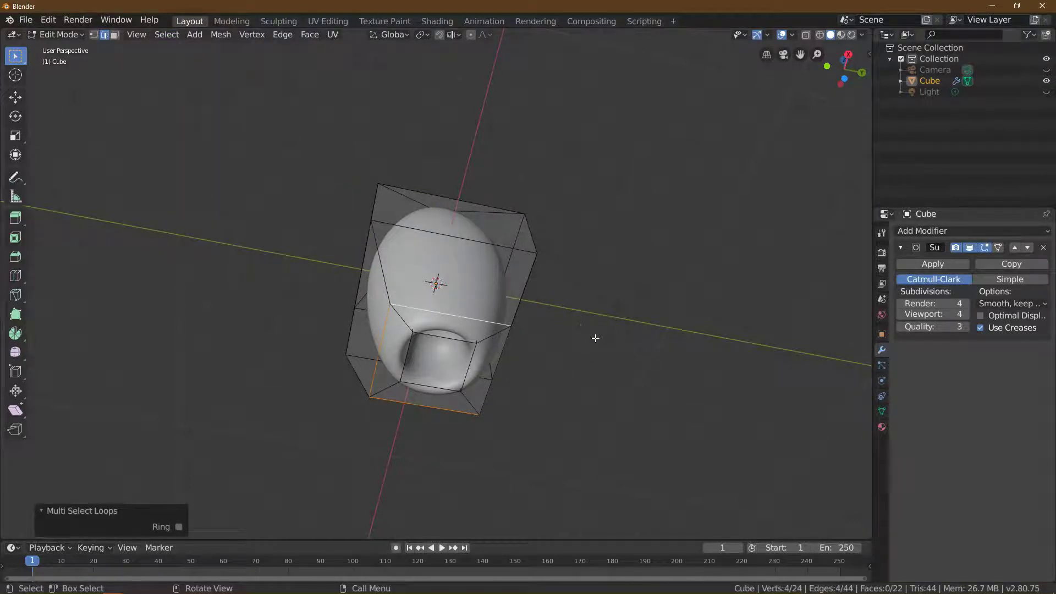
# Bevel the outer bottom edge loop with a width of 0.04 m and 5 segments.
pyautogui.click(284, 37)
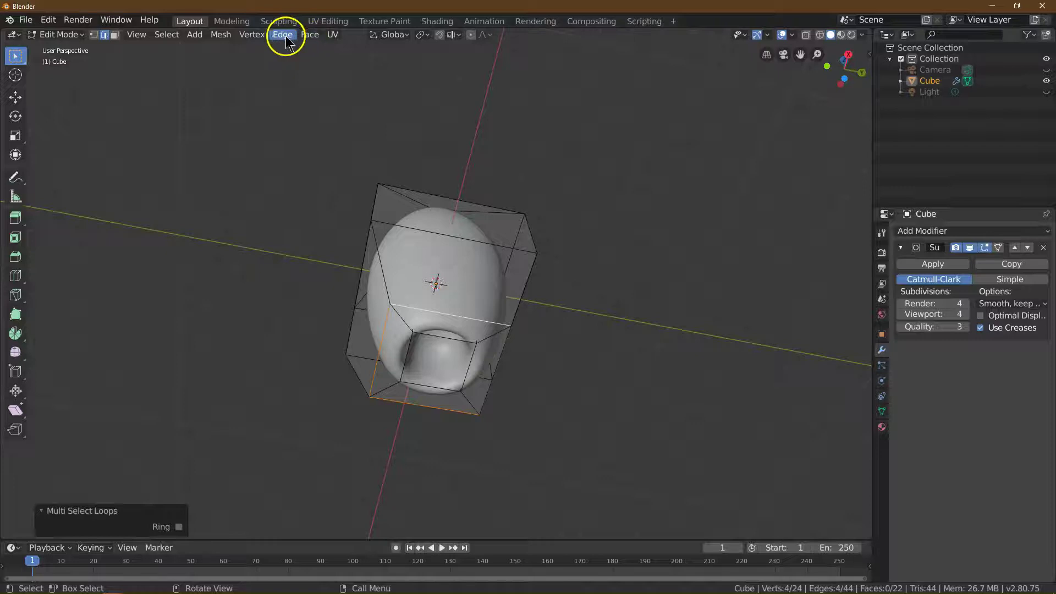
pyautogui.click(284, 36)
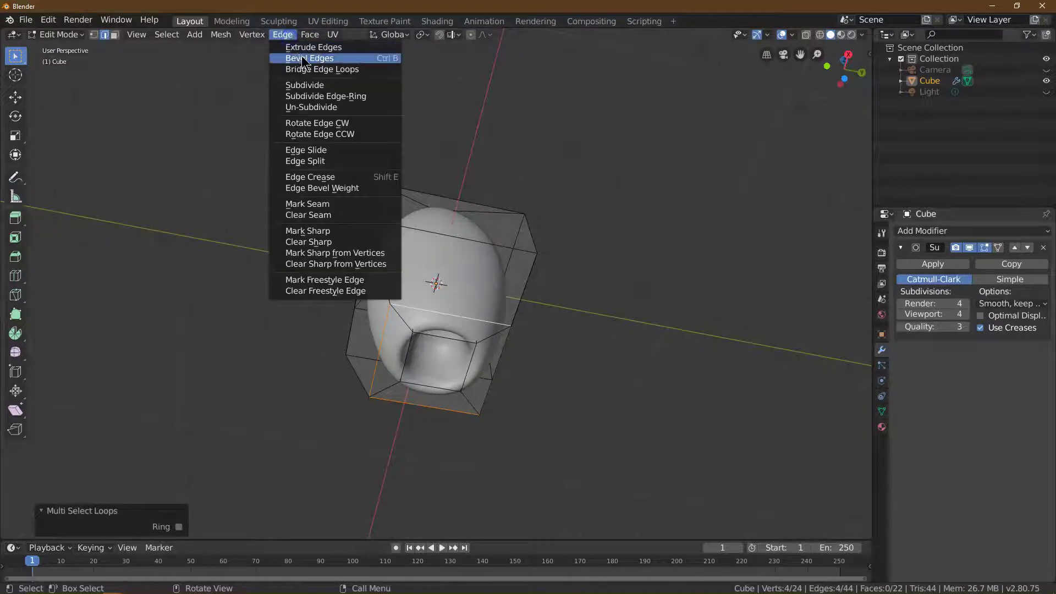
pyautogui.click(304, 60)
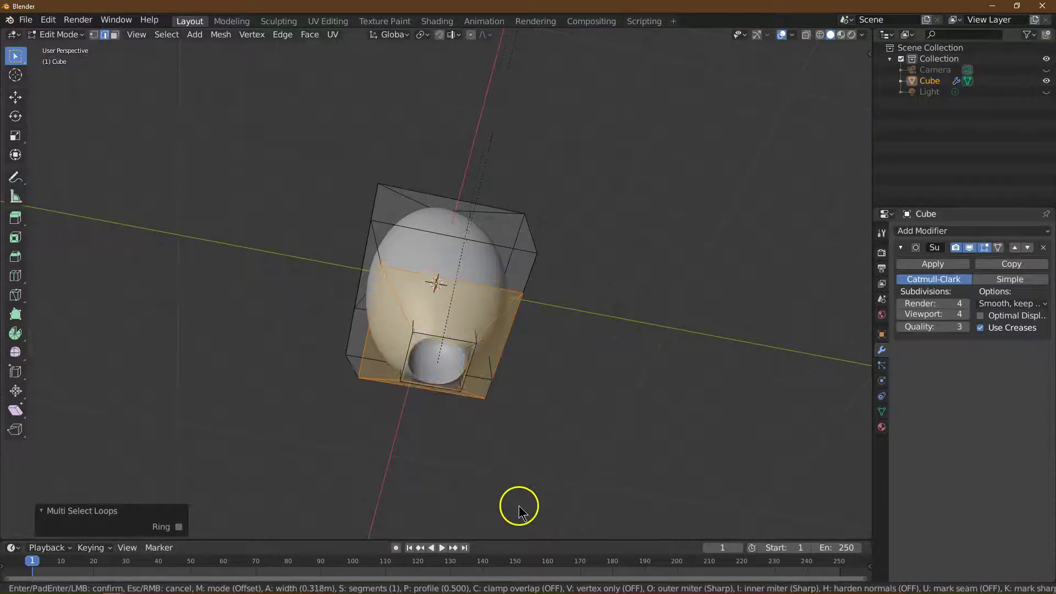
pyautogui.click(493, 537)
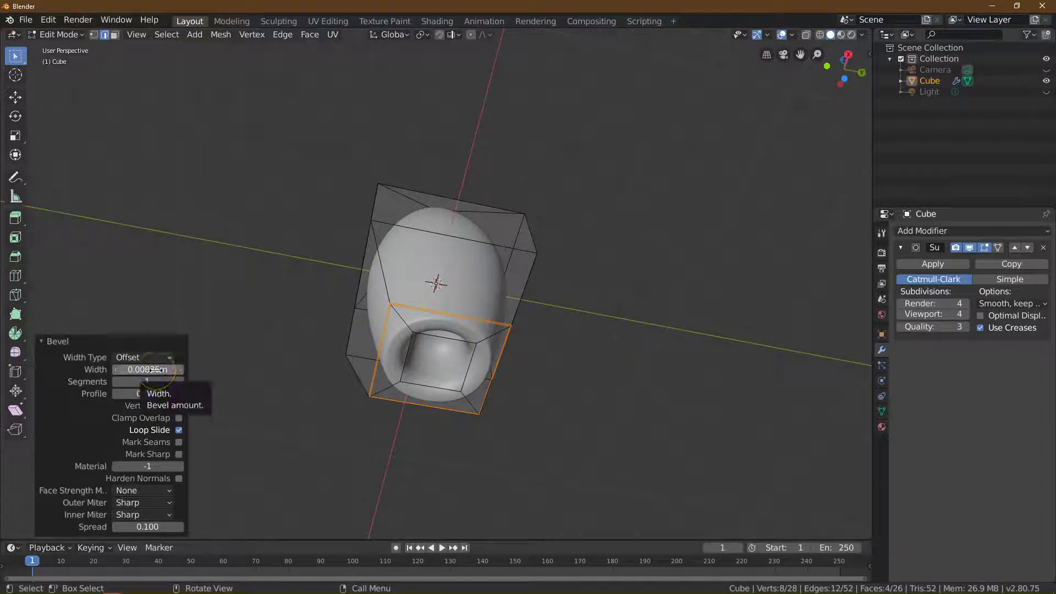
pyautogui.click(158, 370)
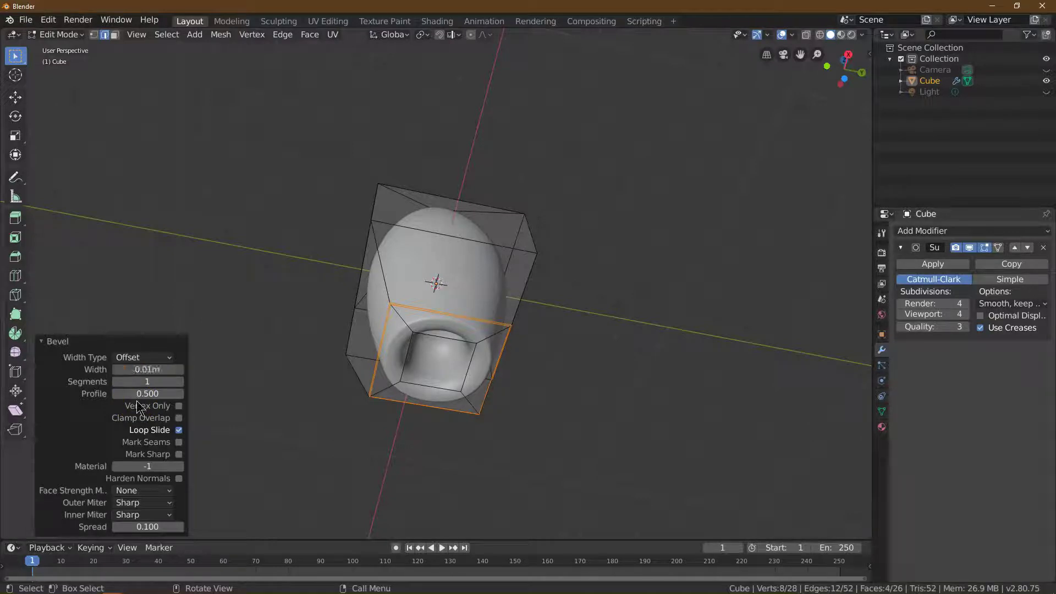
pyautogui.click(161, 370)
pyautogui.press('Return')
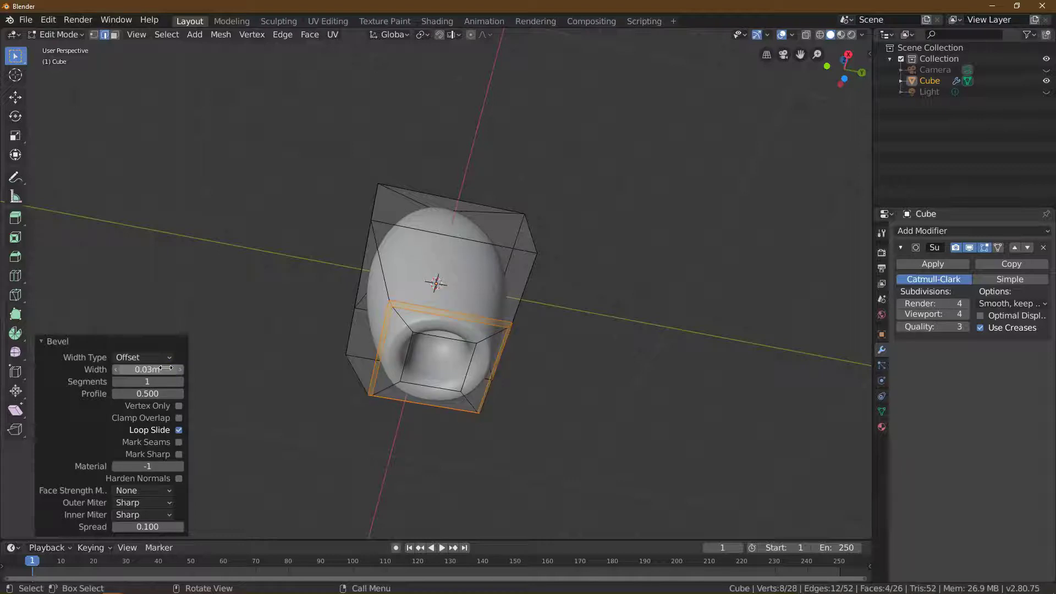
pyautogui.click(165, 368)
pyautogui.click(152, 380)
pyautogui.press('Return')
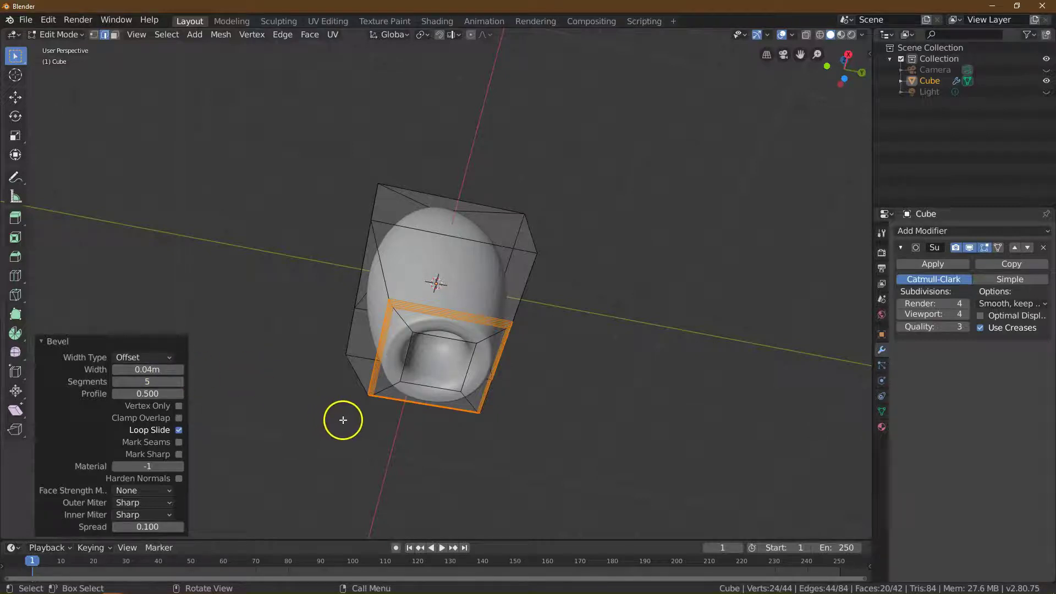
# Select the edge loop around the opening of the bottom recess.
pyautogui.click(435, 334)
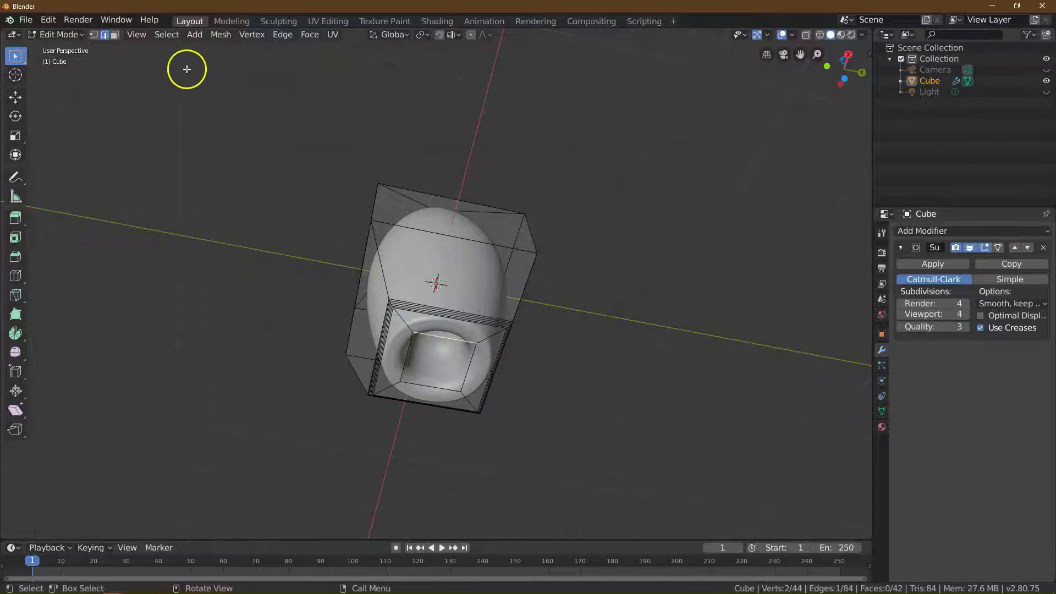
pyautogui.click(165, 34)
pyautogui.moveTo(291, 190)
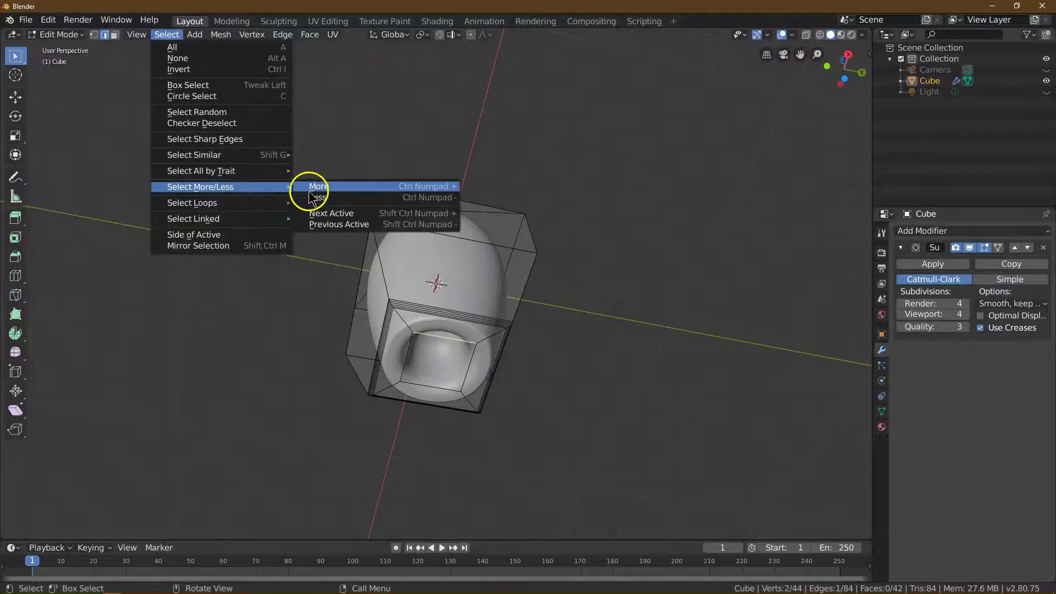
pyautogui.moveTo(243, 203)
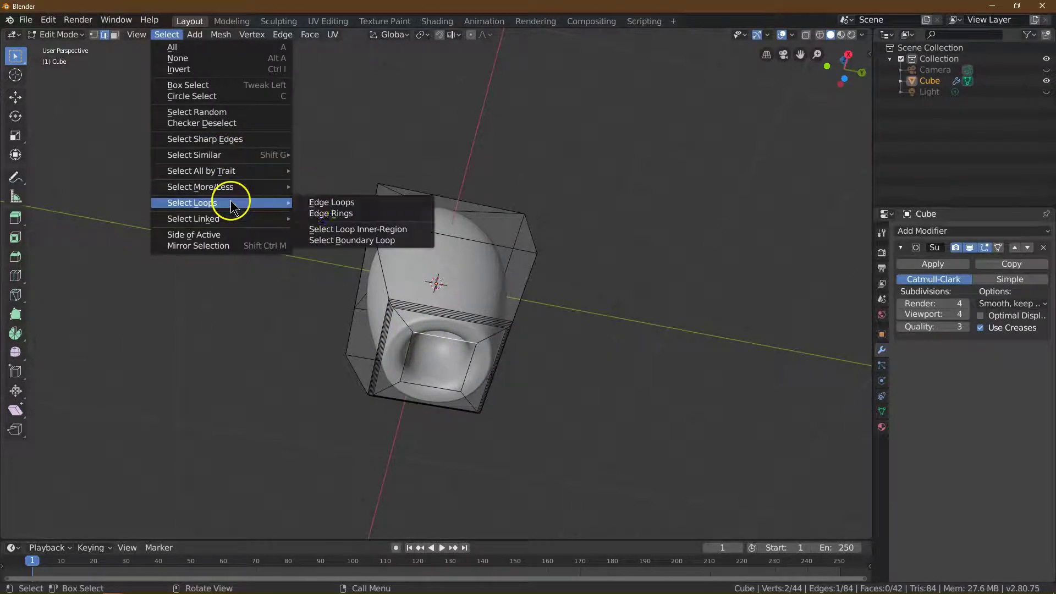
pyautogui.click(345, 208)
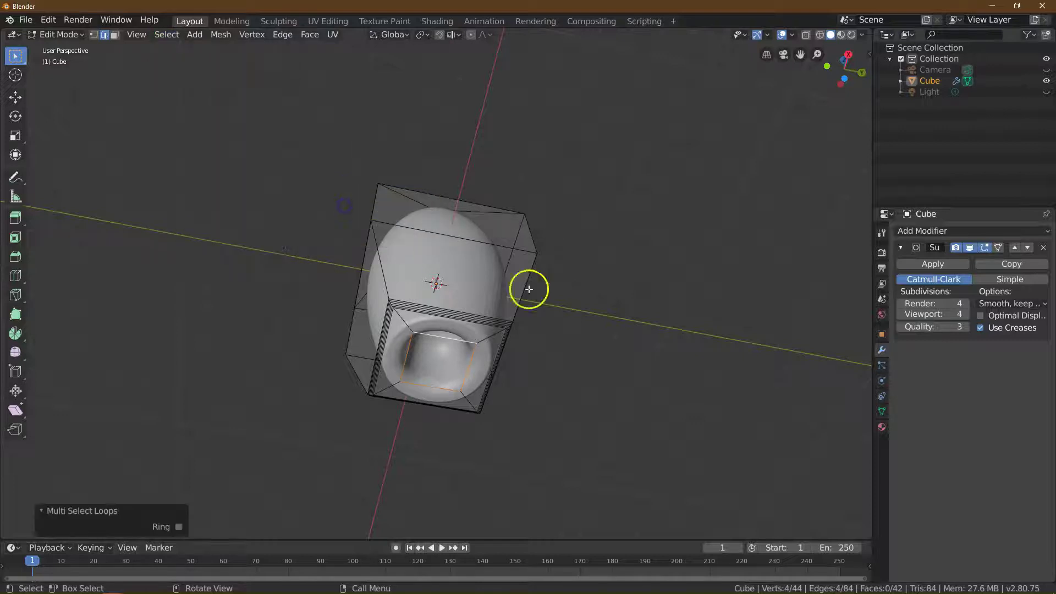
# Bevel the recess opening's edge loop with a width of 0.04 m and 5 segments.
pyautogui.click(282, 35)
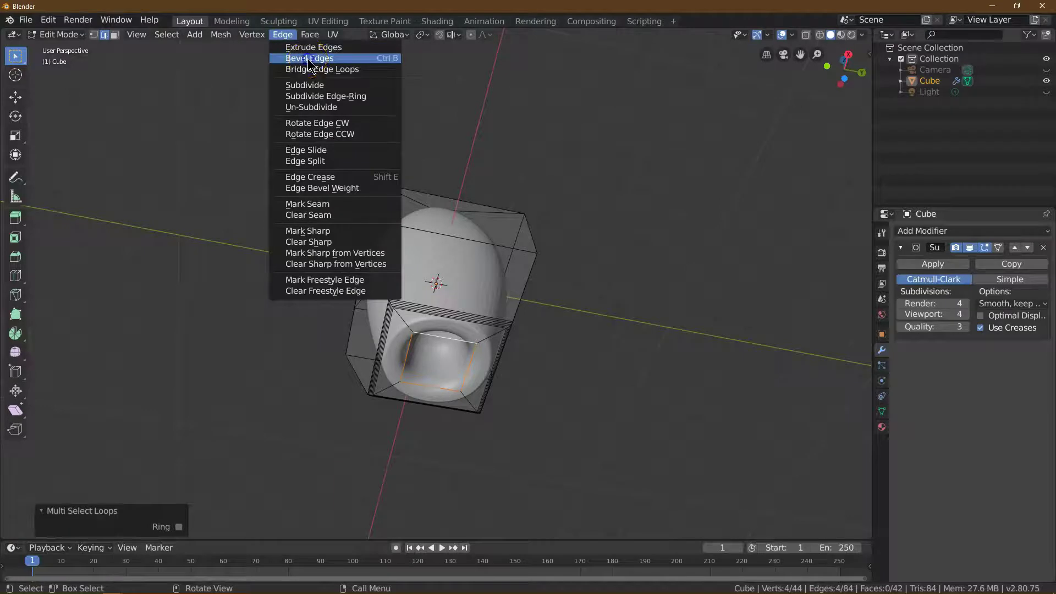
pyautogui.click(309, 59)
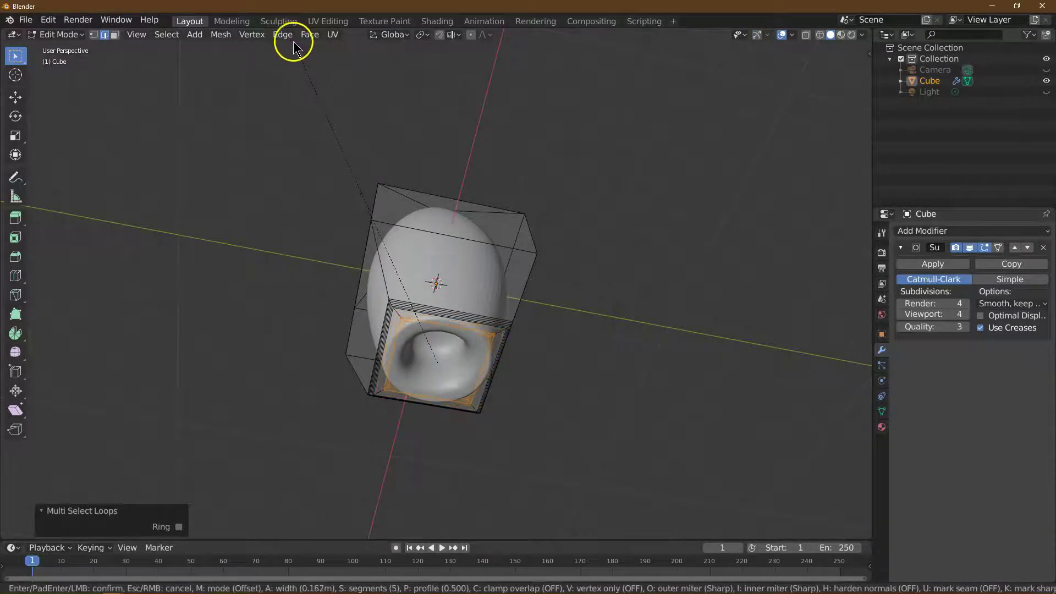
pyautogui.click(293, 43)
pyautogui.click(149, 369)
pyautogui.press('Return')
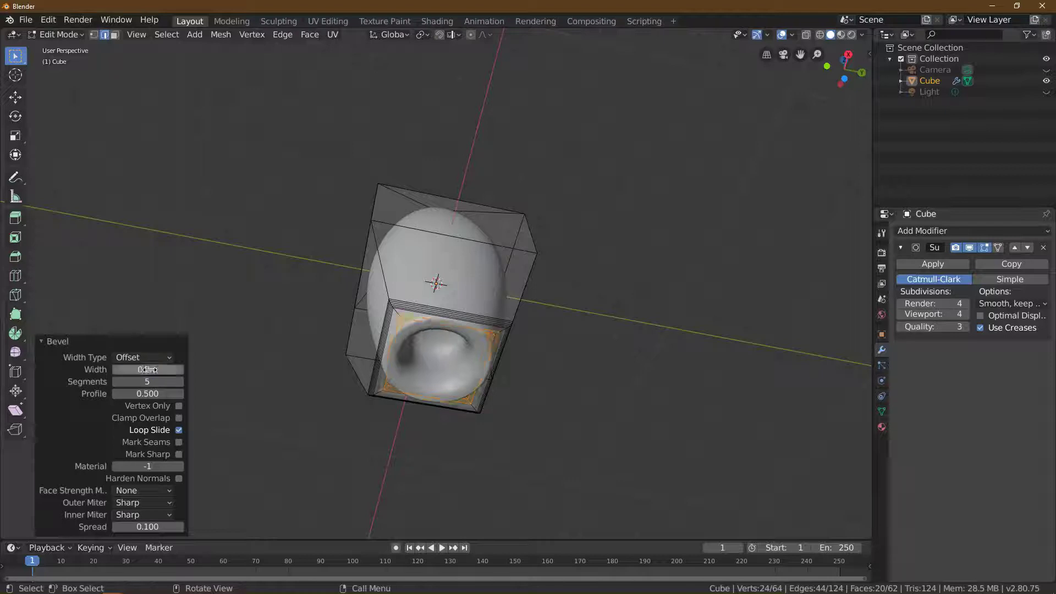
pyautogui.click(138, 368)
pyautogui.write('0.0')
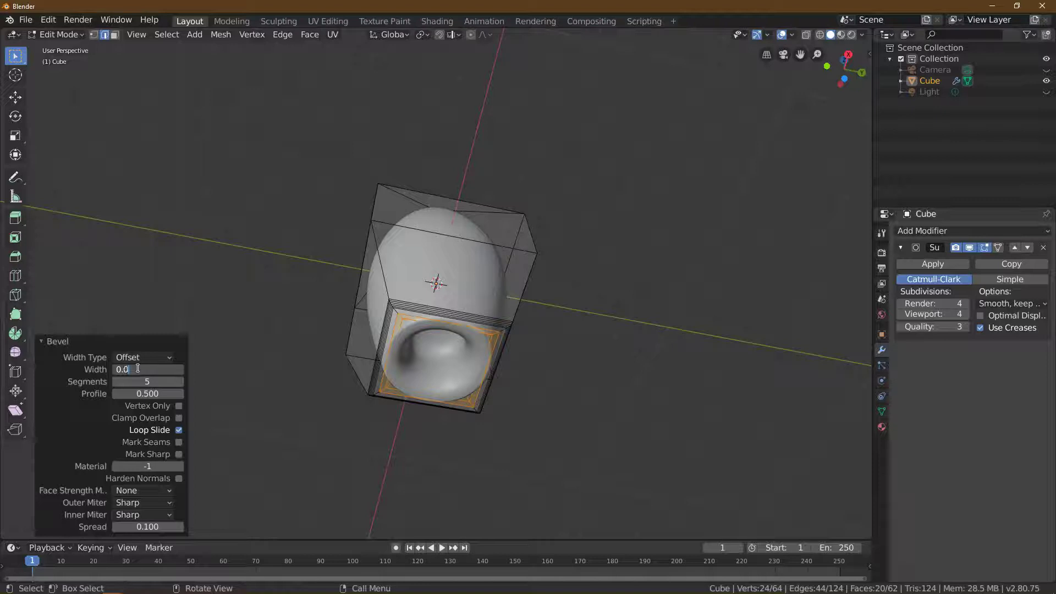
pyautogui.write('2')
pyautogui.press('Return')
pyautogui.write('04')
pyautogui.press('Return')
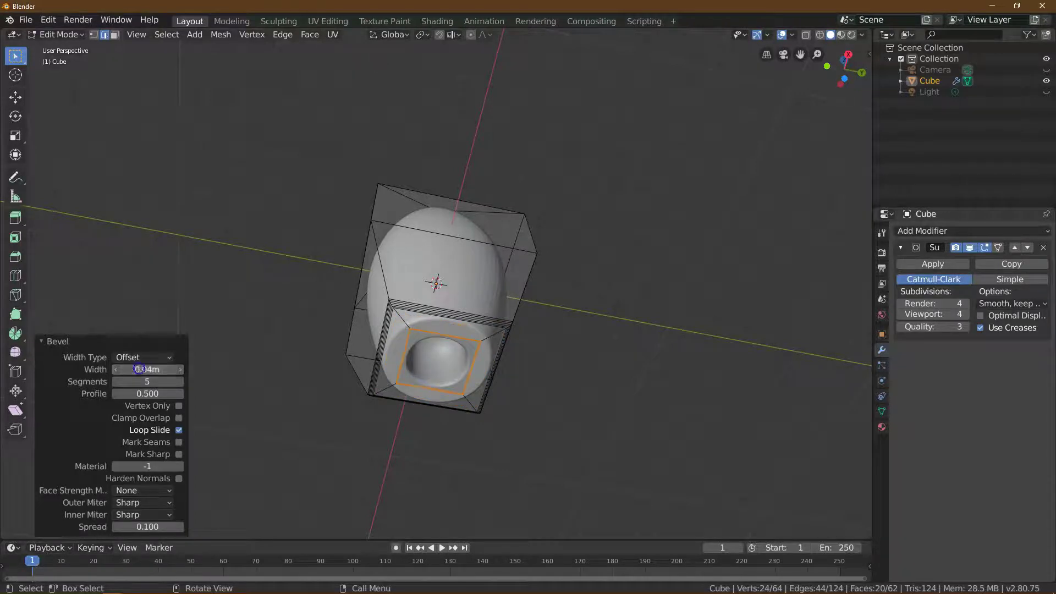
# Set the recess bevel's width to 0.05 m, raise its segment count by one and deselect everything.
pyautogui.write('5')
pyautogui.press('Return')
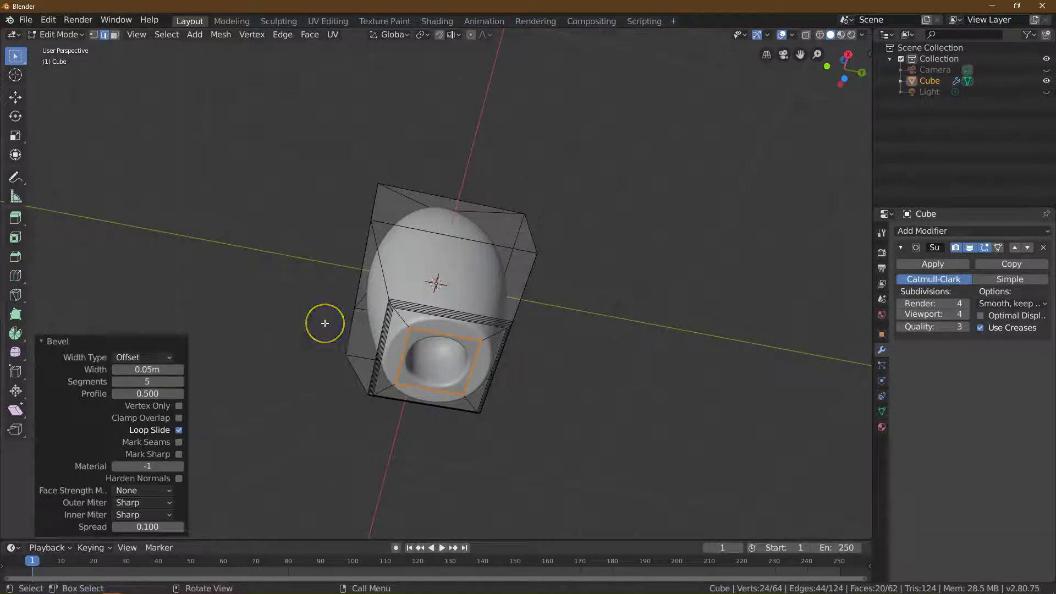
pyautogui.click(180, 381)
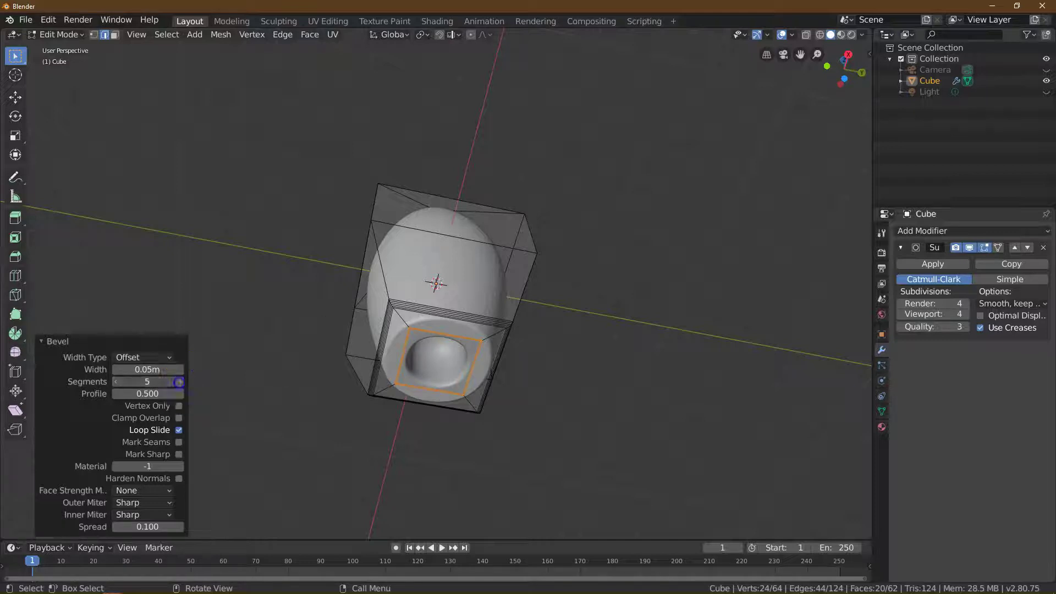
pyautogui.click(233, 353)
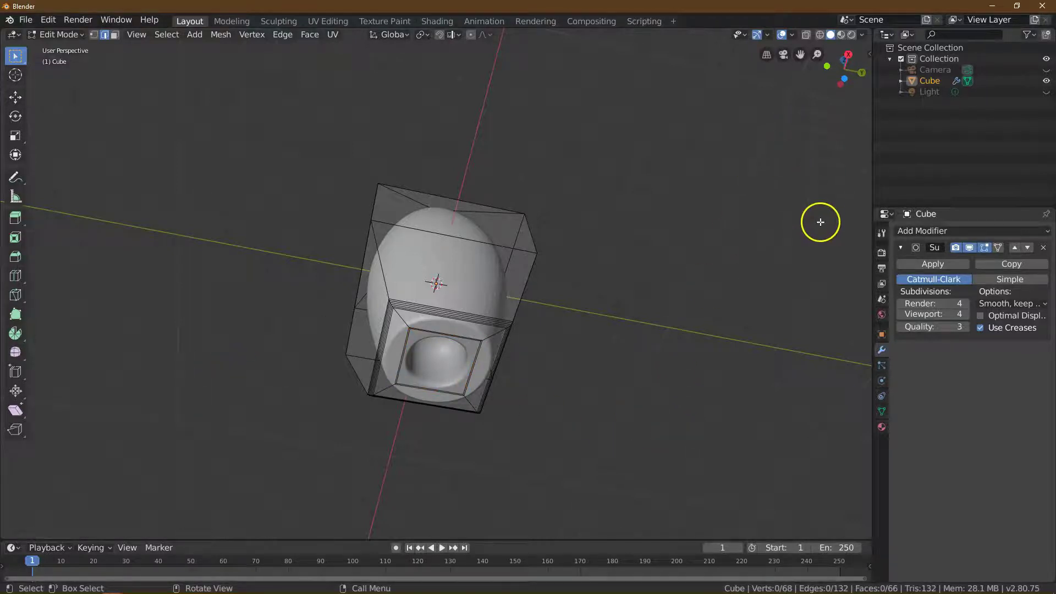
# Enable the subdivision modifier's on-cage display and select the floor face inside the bottom recess using face selection.
pyautogui.click(999, 248)
pyautogui.moveTo(847, 57); pyautogui.dragTo(865, 497)
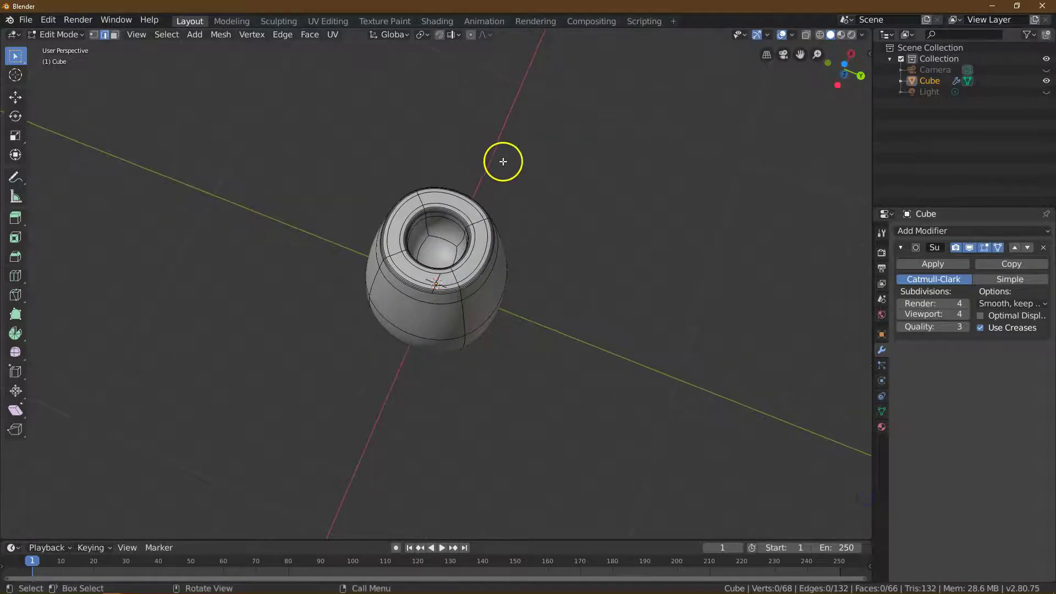
pyautogui.click(114, 35)
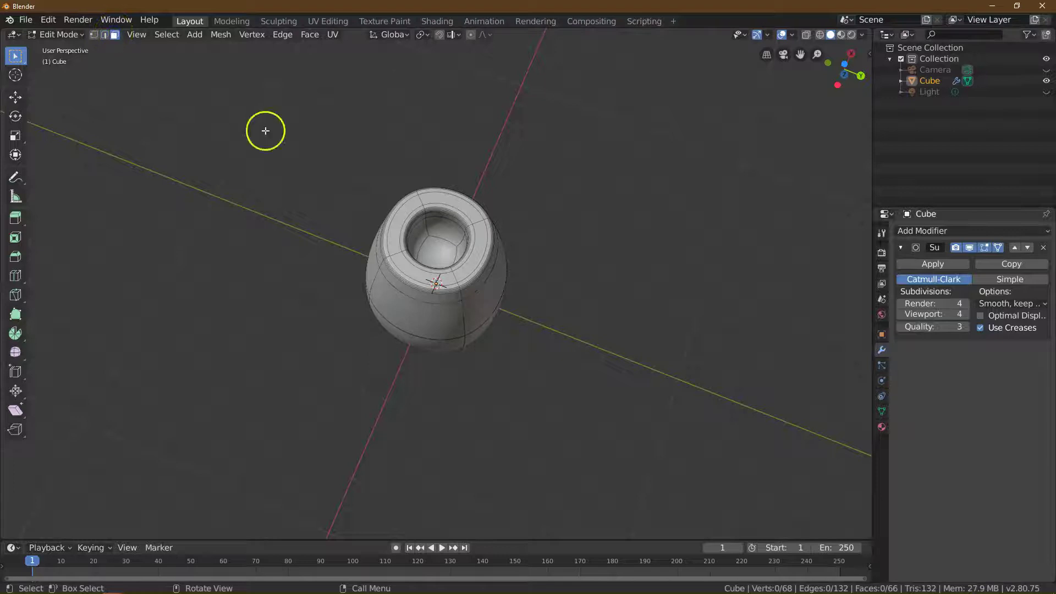
pyautogui.click(431, 256)
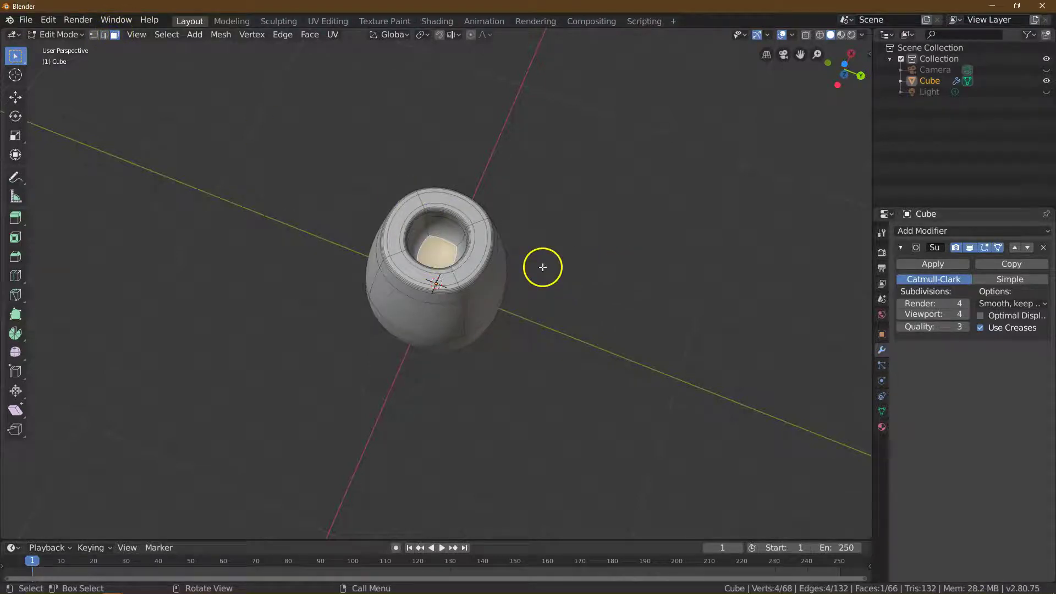
# Inset the selected floor face inside the recess with a thickness of 0.14 m.
pyautogui.moveTo(528, 254); pyautogui.dragTo(532, 256, button='middle')
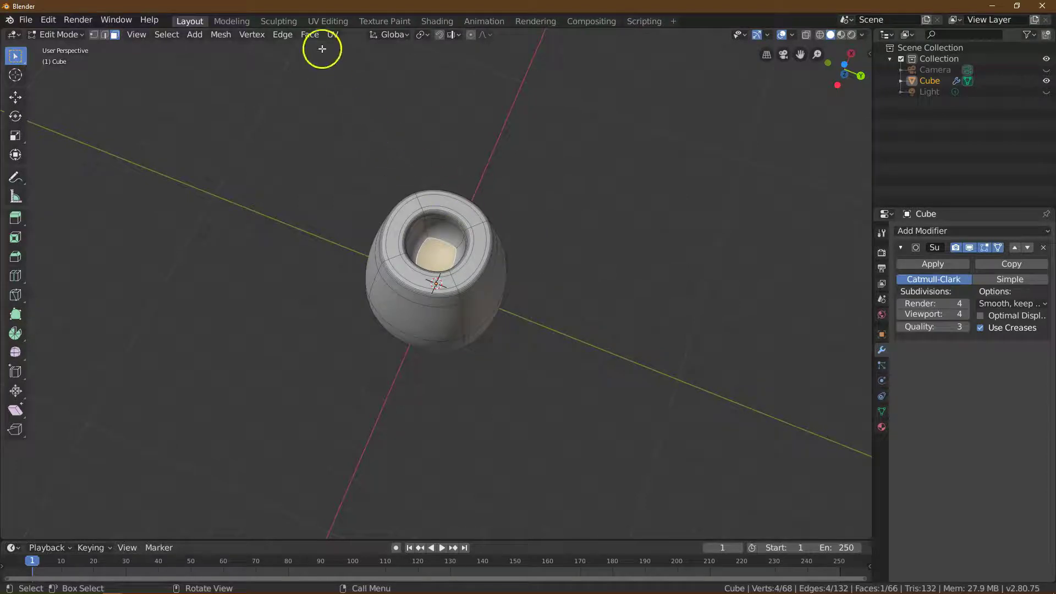
pyautogui.click(310, 35)
pyautogui.click(347, 85)
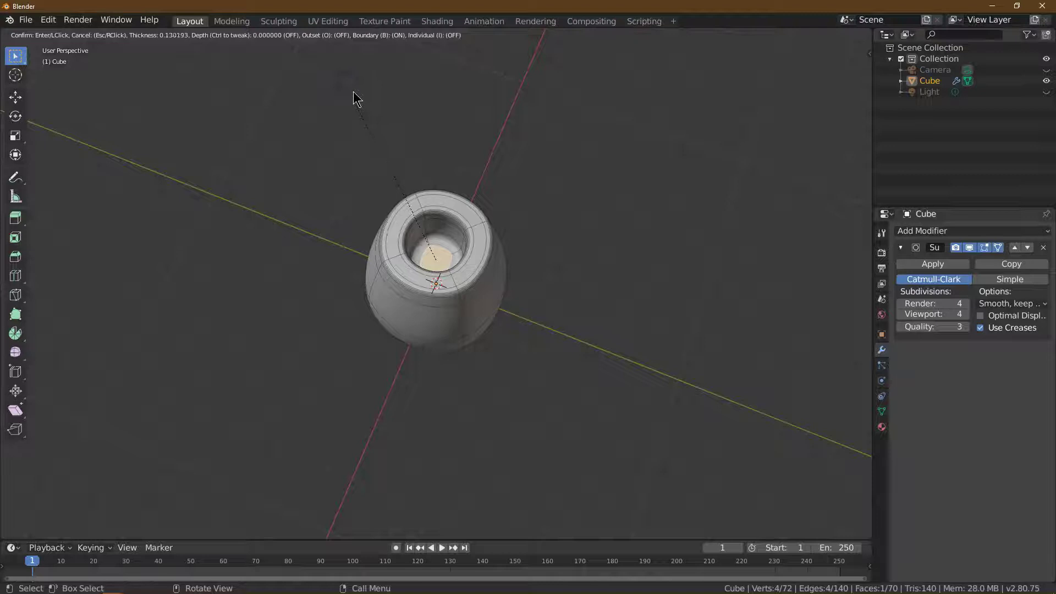
pyautogui.click(357, 99)
pyautogui.doubleClick(147, 467)
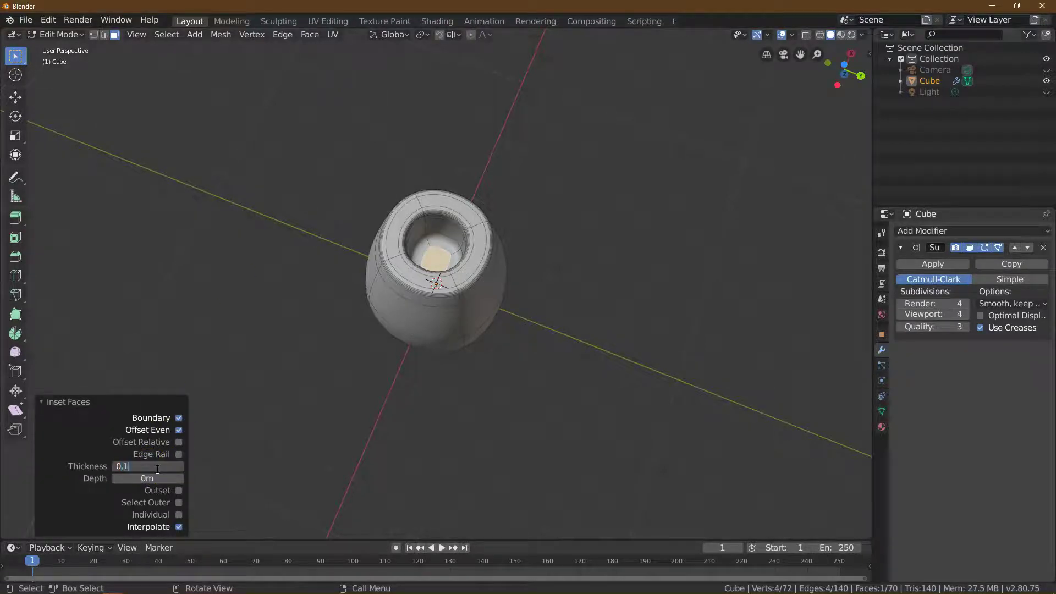
pyautogui.write('0.14')
pyautogui.press('Return')
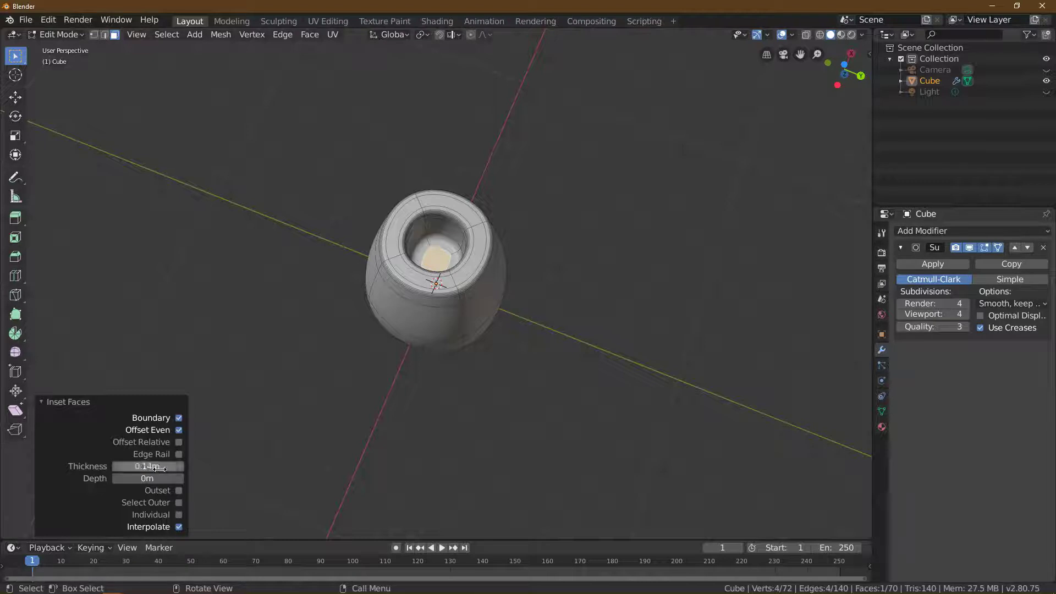
# Extrude the inset floor face 3.5 m along its normal, out through the recess opening.
pyautogui.click(309, 36)
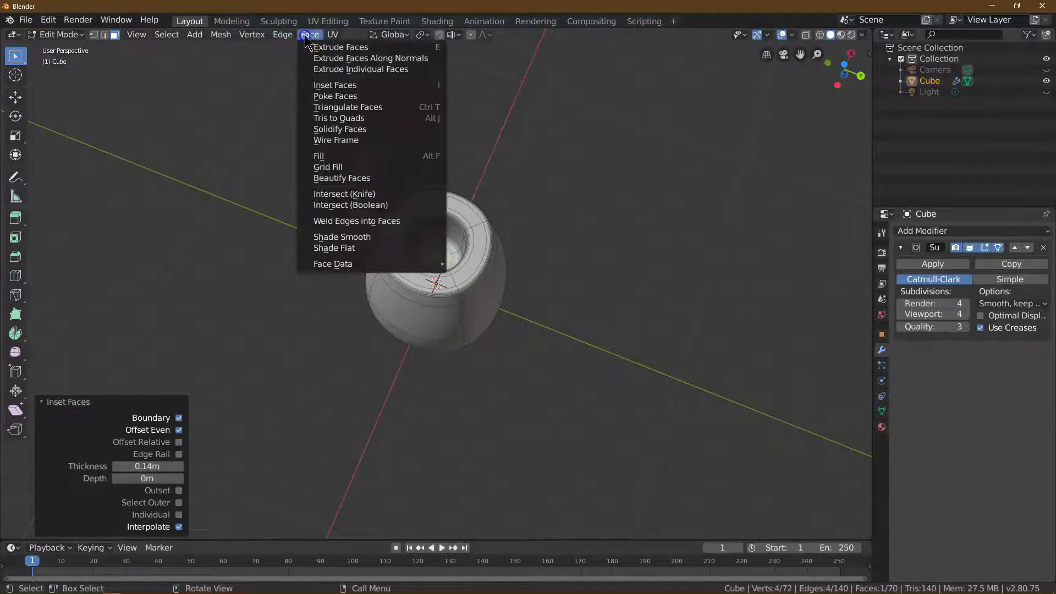
pyautogui.click(325, 47)
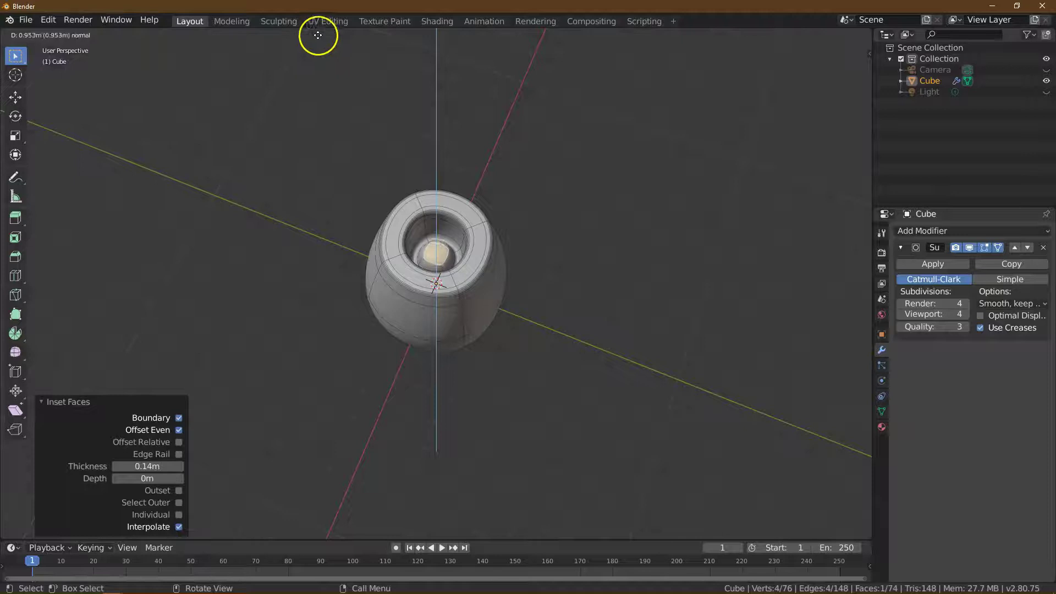
pyautogui.click(325, 514)
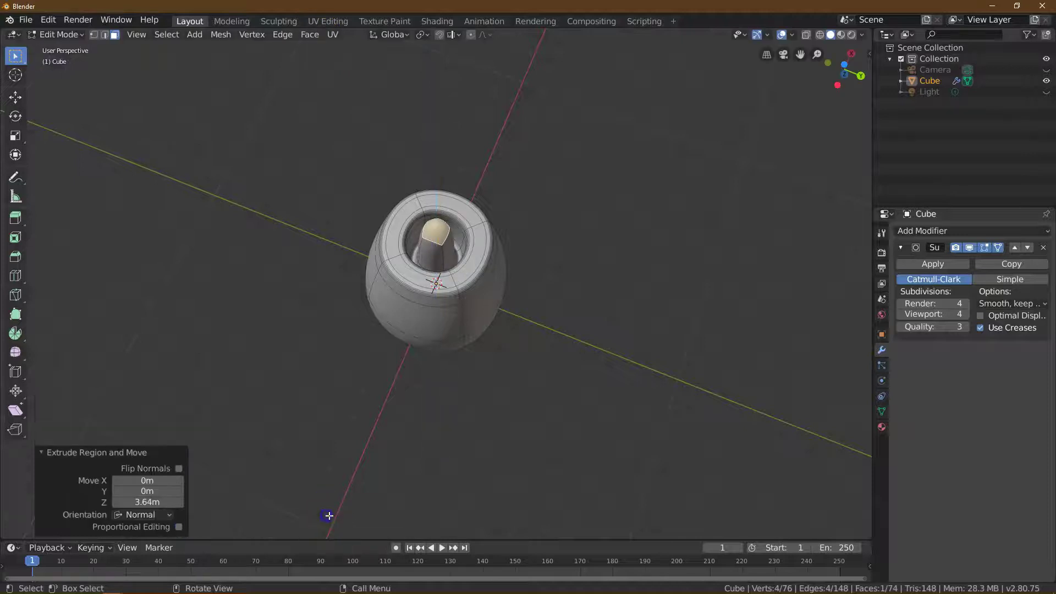
pyautogui.moveTo(862, 75); pyautogui.dragTo(864, 119)
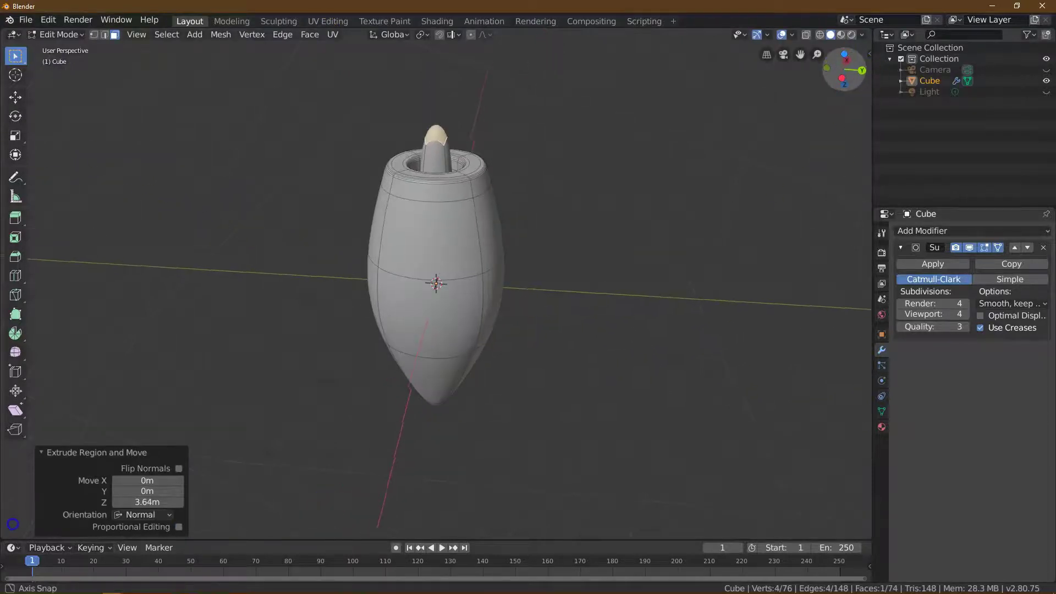
pyautogui.click(181, 501)
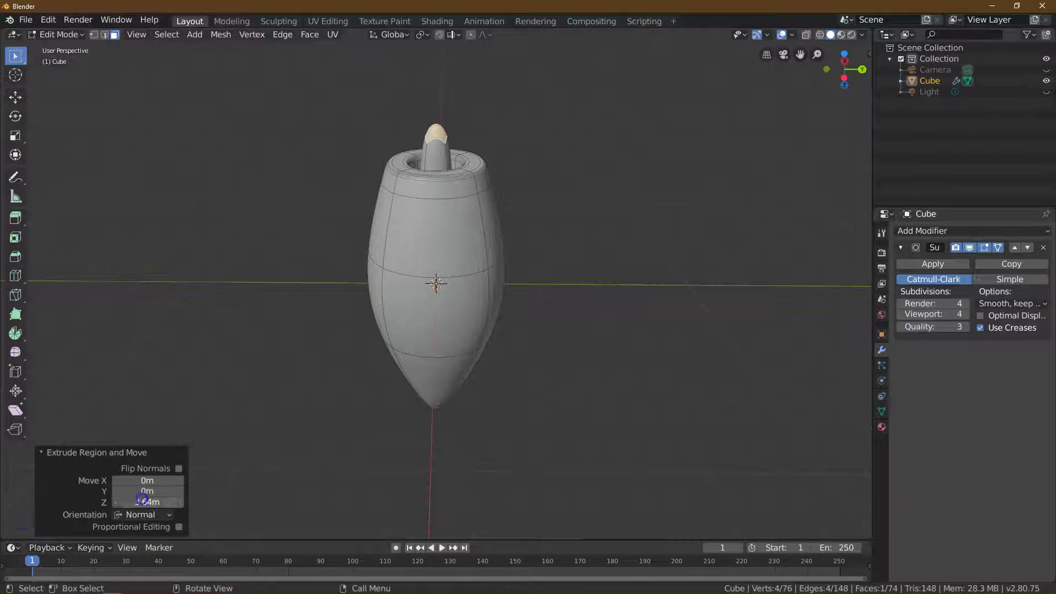
pyautogui.press('Return')
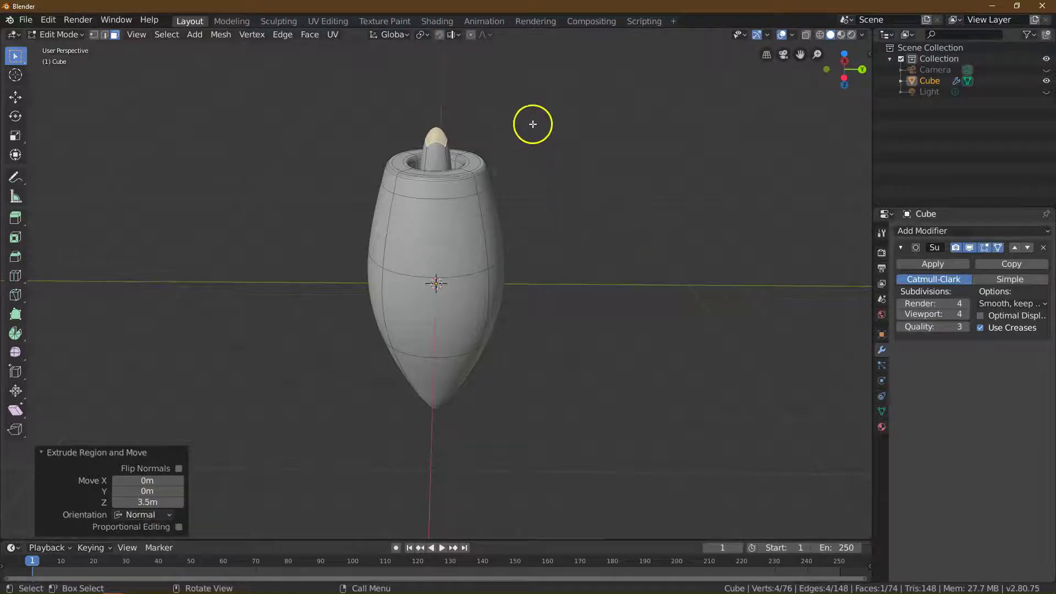
# Turn off the subdivision modifier's on-cage display and scale the extruded stem's end face by 1.6 in X, Y and Z.
pyautogui.click(999, 248)
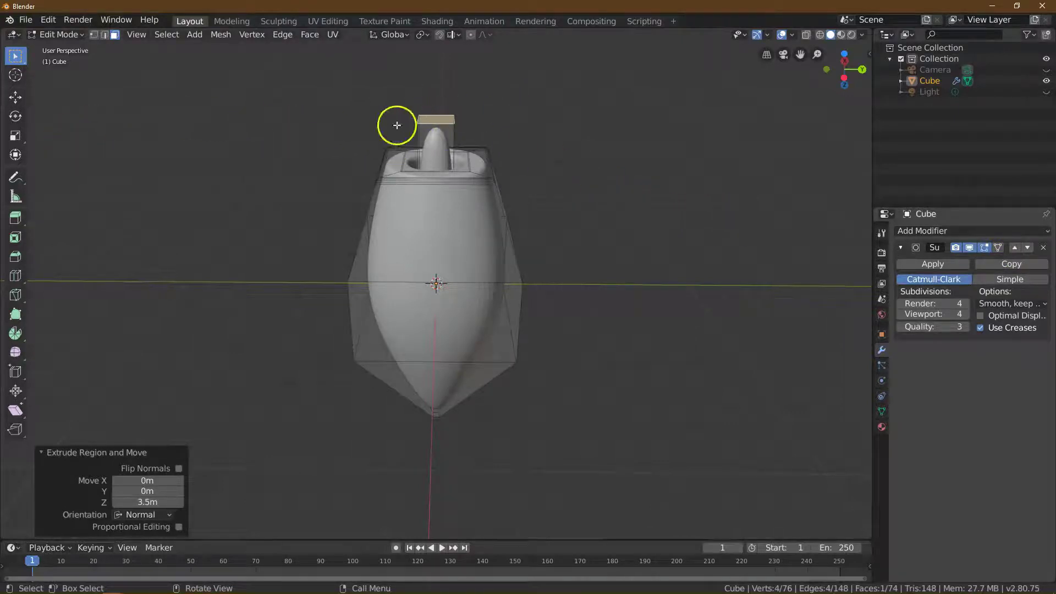
pyautogui.moveTo(844, 78); pyautogui.dragTo(847, 96)
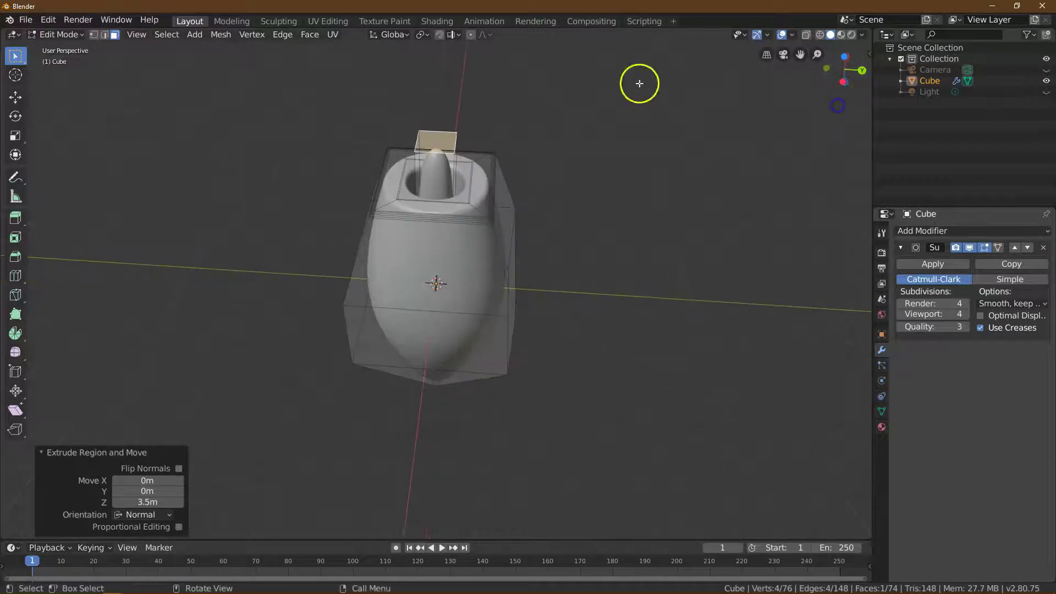
pyautogui.click(16, 136)
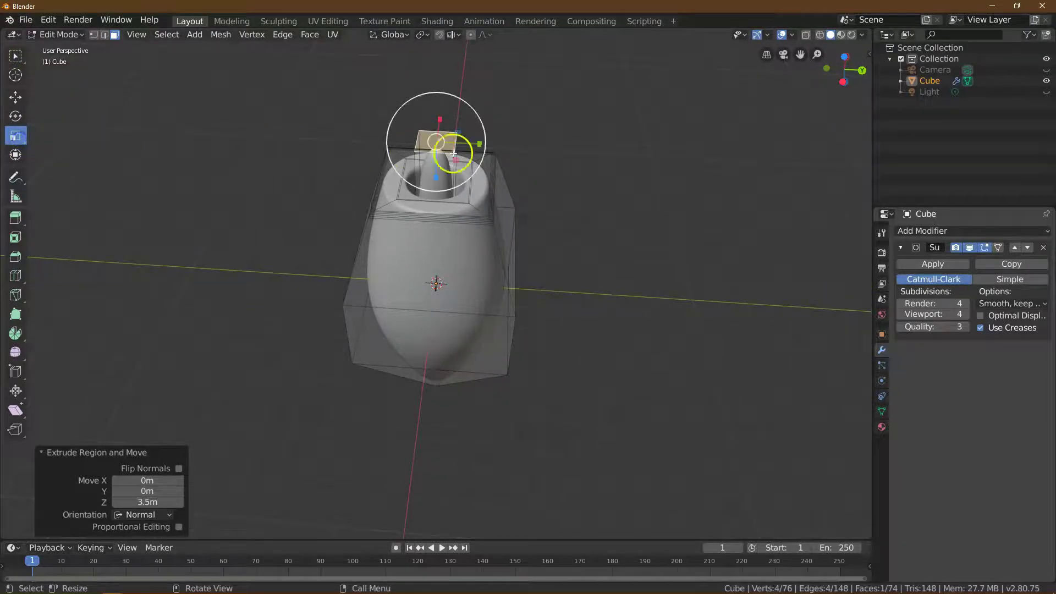
pyautogui.moveTo(483, 131); pyautogui.dragTo(503, 136)
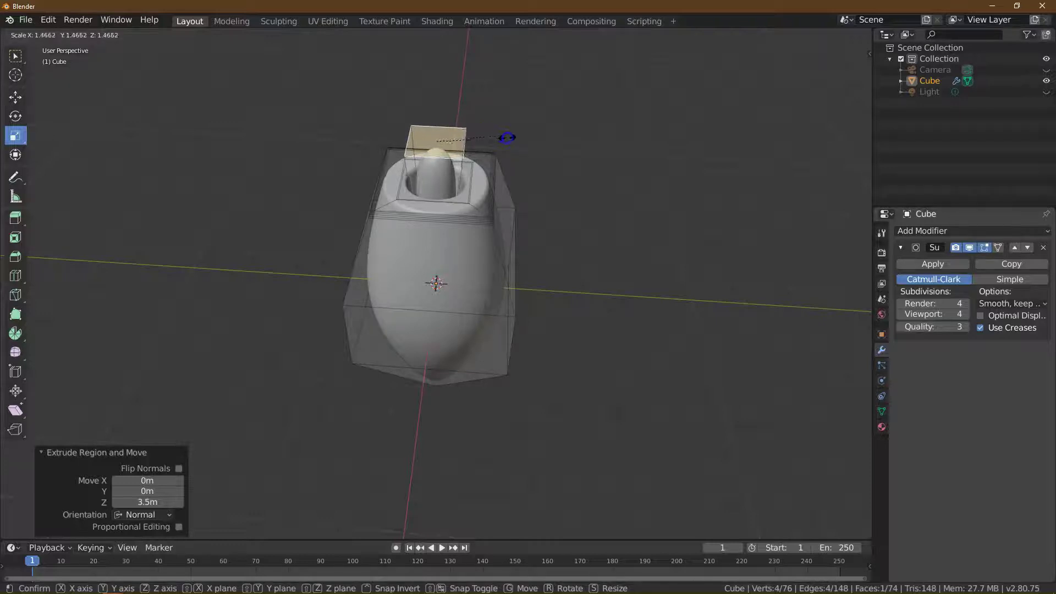
pyautogui.moveTo(510, 139); pyautogui.dragTo(508, 140)
pyautogui.click(146, 480)
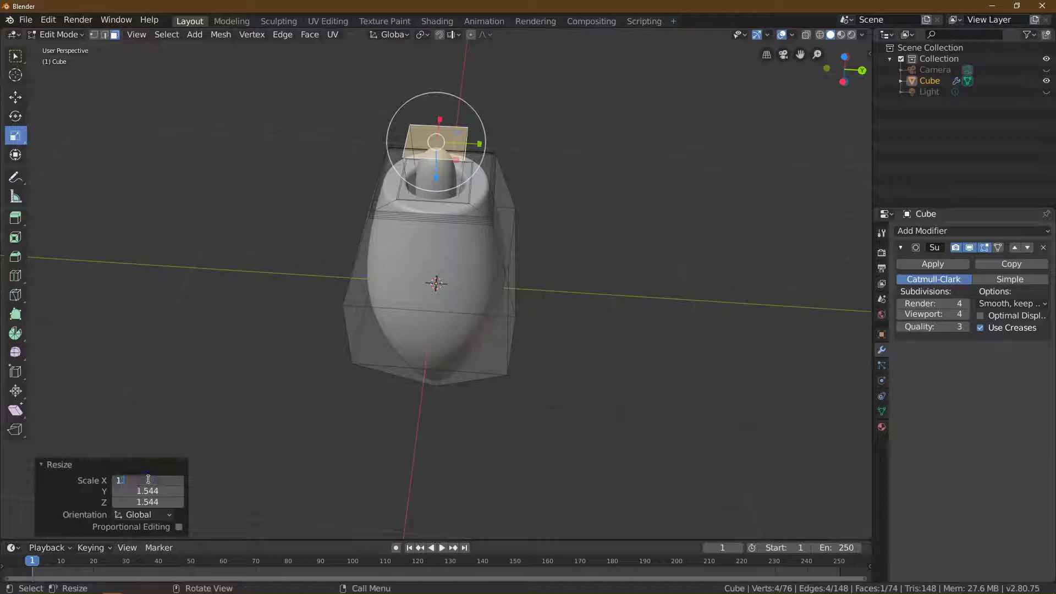
pyautogui.write('1.6')
pyautogui.press('Tab')
pyautogui.write('1.6')
pyautogui.press('Return')
pyautogui.click(138, 499)
pyautogui.write('1.6')
pyautogui.press('Return')
# Inset the stem's enlarged end face with a thickness of 0.16 m.
pyautogui.click(311, 35)
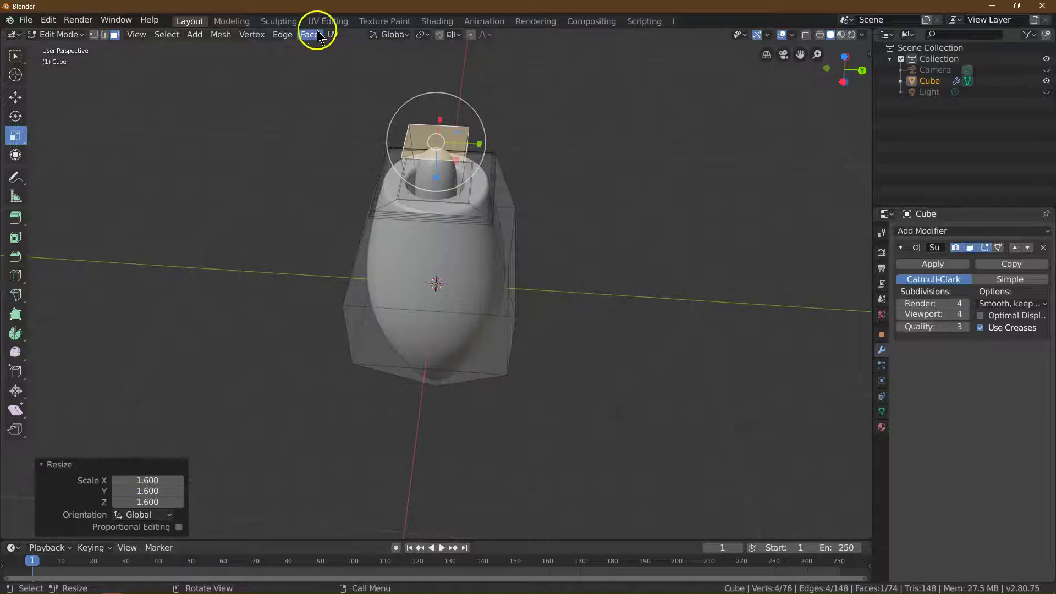
pyautogui.click(311, 34)
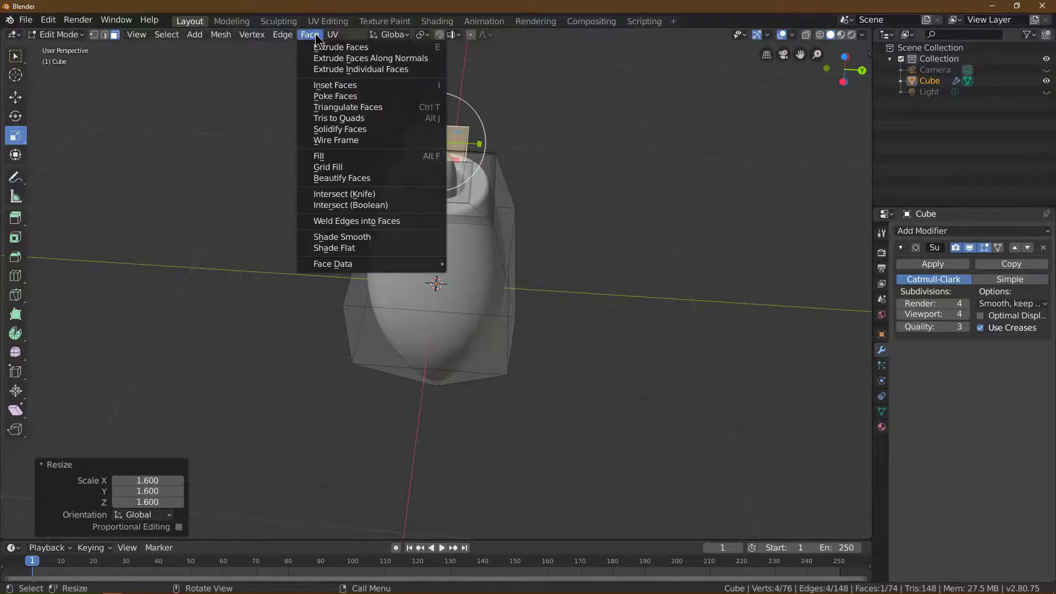
pyautogui.click(325, 85)
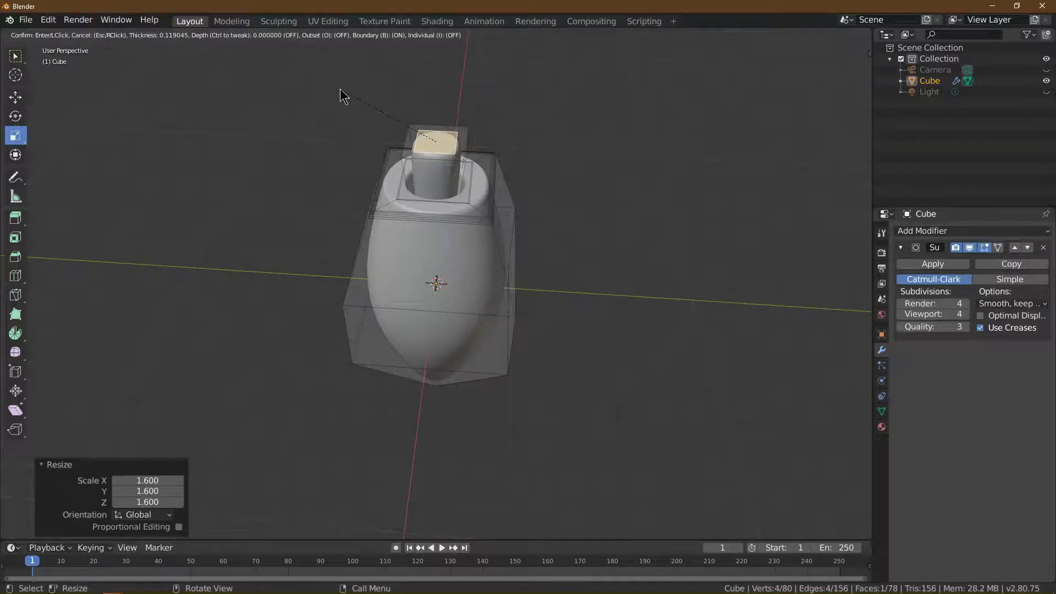
pyautogui.click(348, 98)
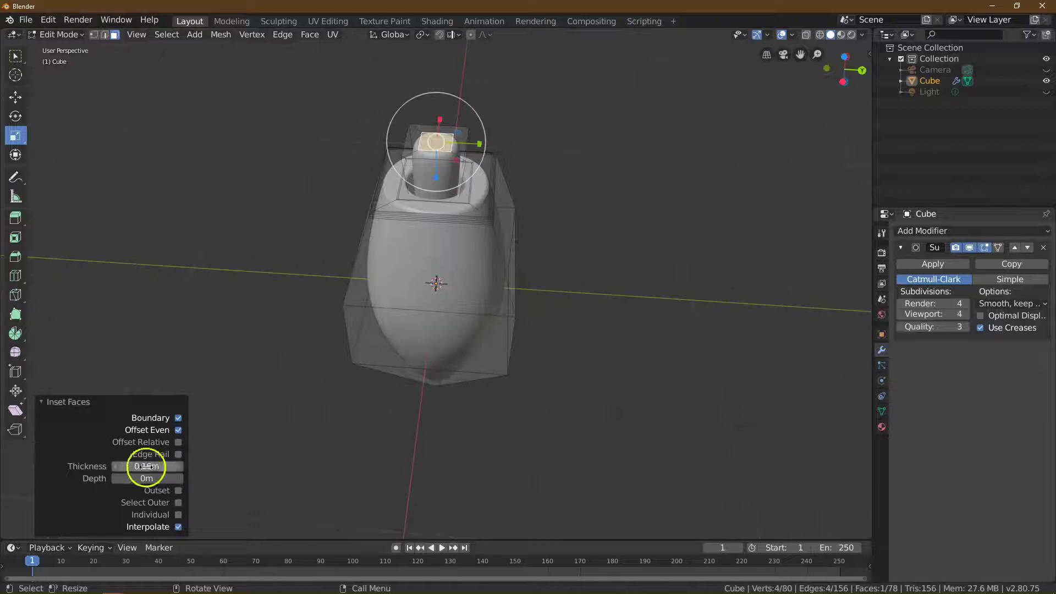
# Extrude the inset end face -1 m along its normal to hollow the stem, and deselect everything.
pyautogui.click(309, 34)
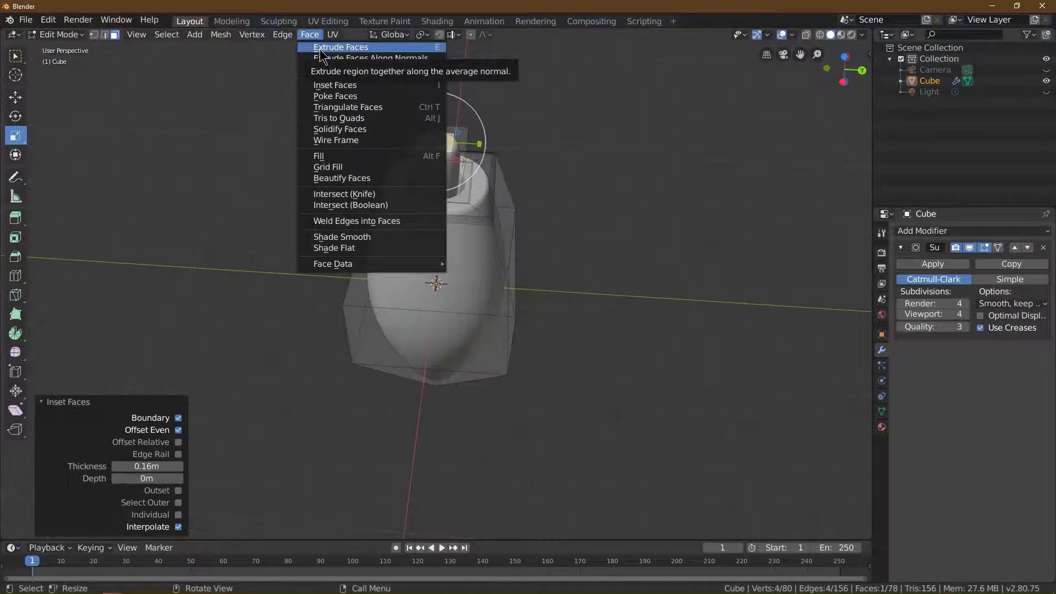
pyautogui.click(331, 47)
pyautogui.click(314, 73)
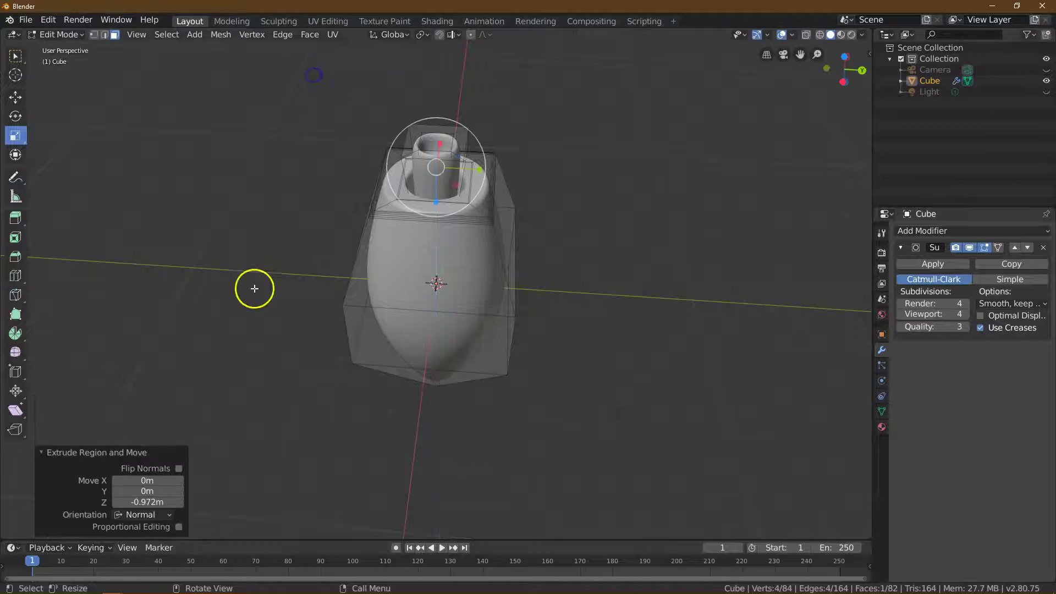
pyautogui.click(148, 502)
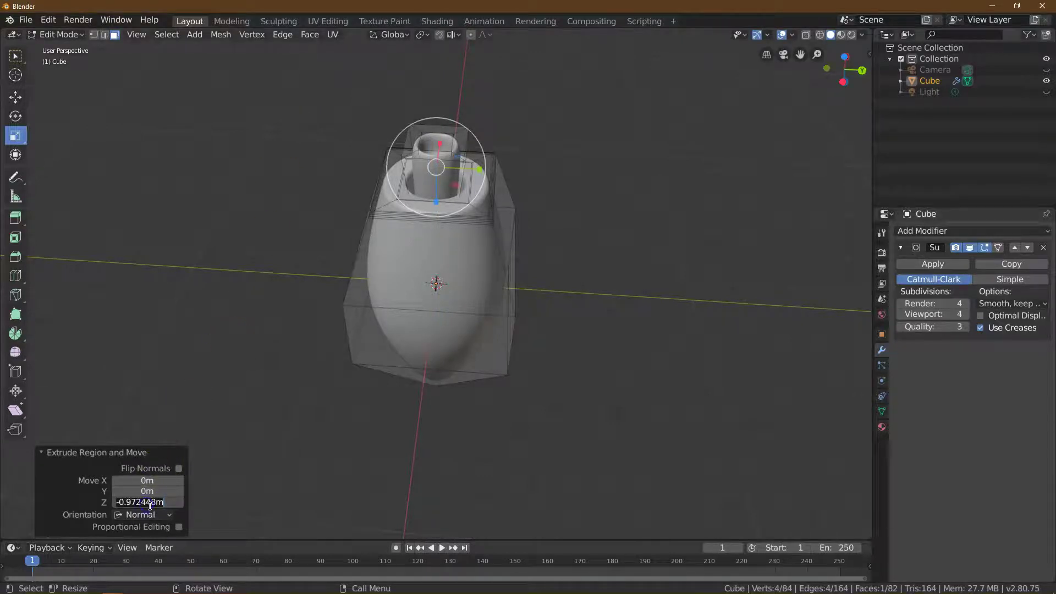
pyautogui.write('-1')
pyautogui.press('Return')
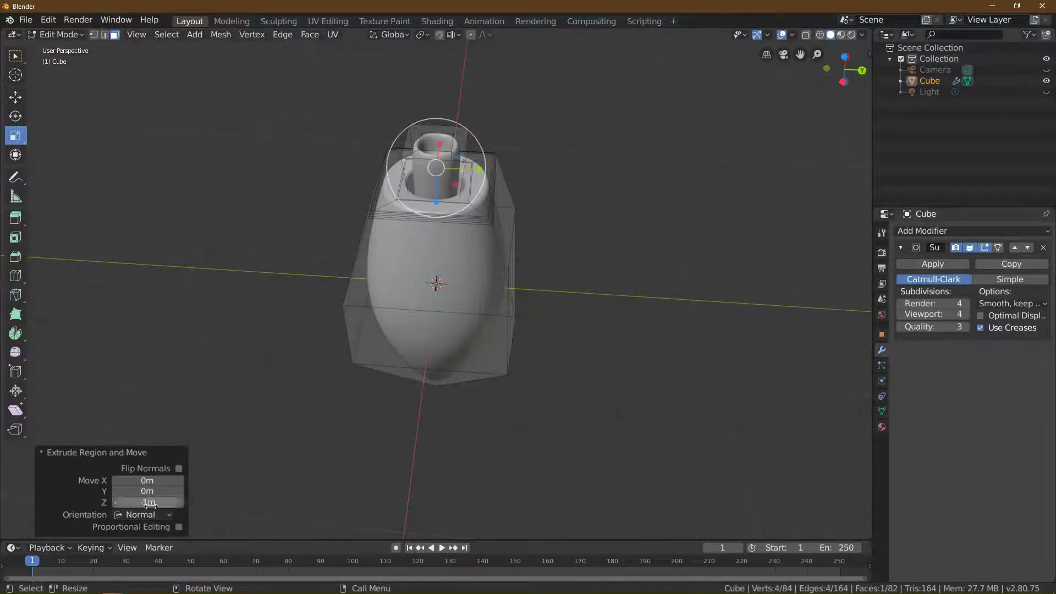
pyautogui.click(325, 382)
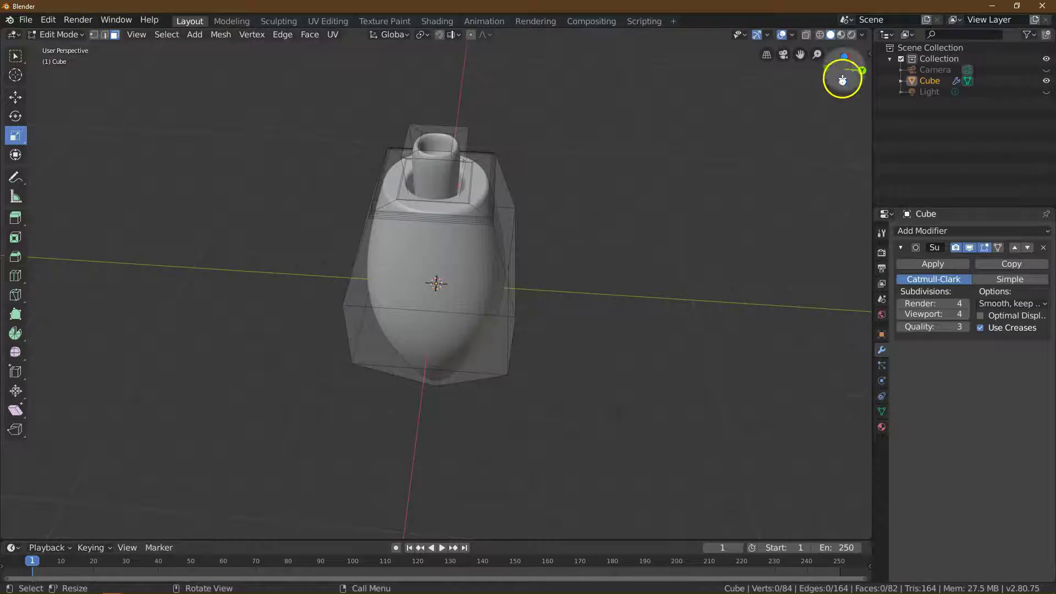
# Select the edge loop around the outer rim of the stem's open end using edge selection.
pyautogui.moveTo(843, 83); pyautogui.dragTo(833, 88)
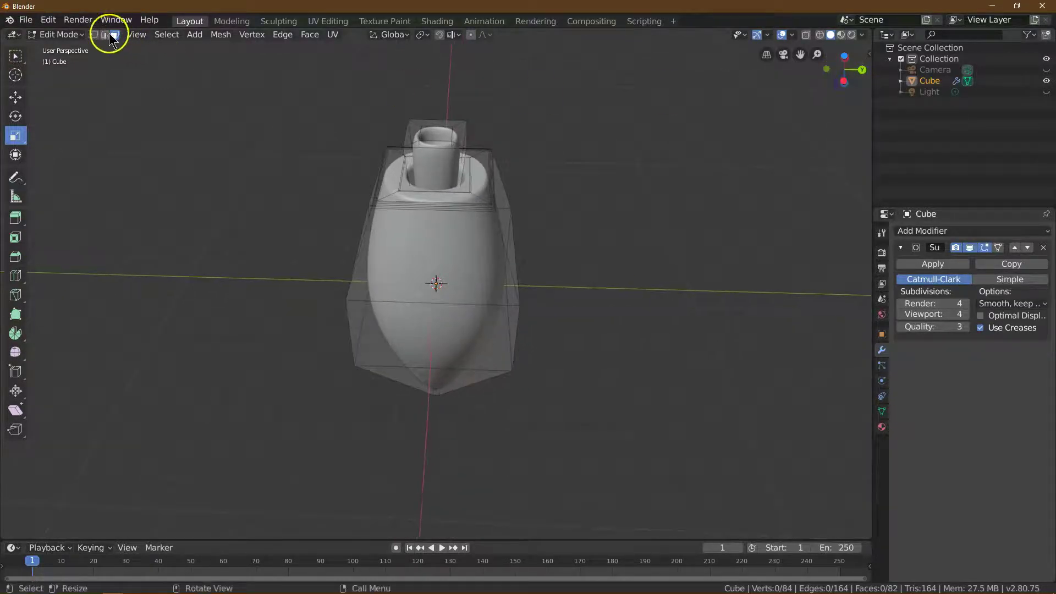
pyautogui.click(105, 35)
pyautogui.click(469, 113)
pyautogui.click(15, 56)
pyautogui.moveTo(842, 64); pyautogui.dragTo(792, 55)
pyautogui.click(472, 133)
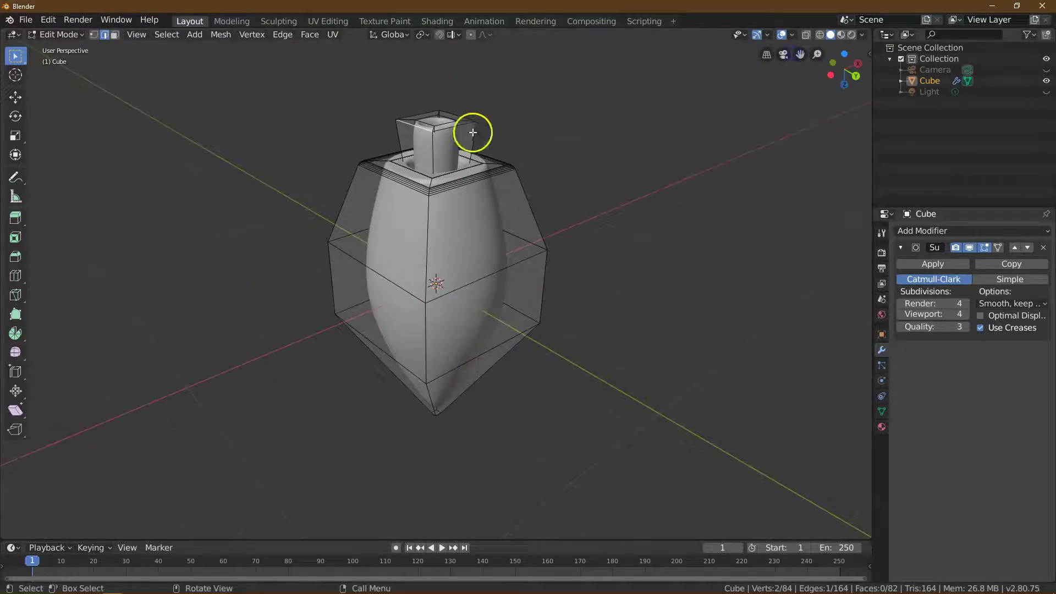
pyautogui.click(166, 34)
pyautogui.moveTo(192, 203)
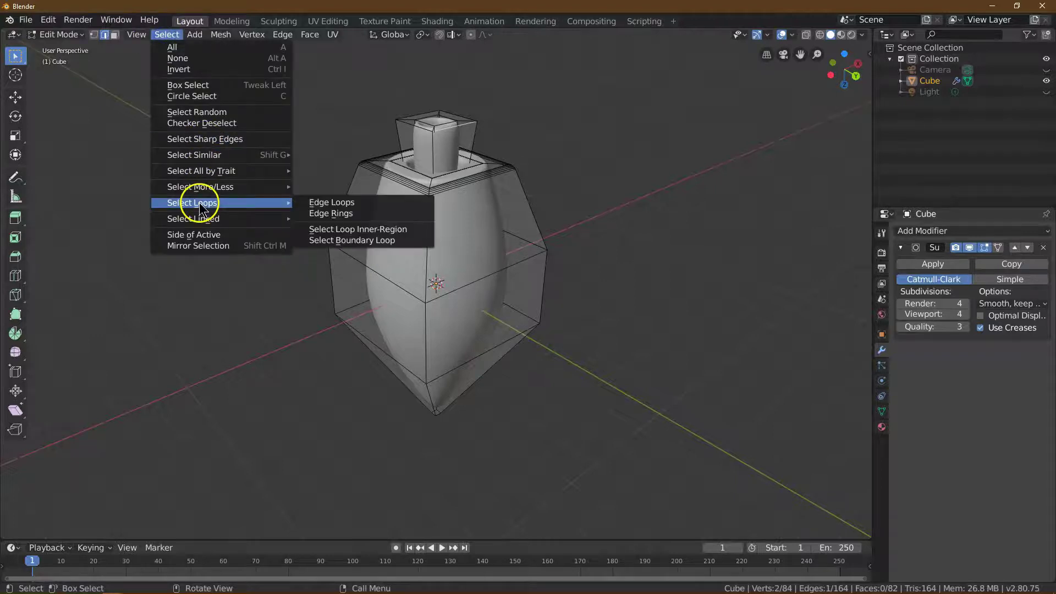
pyautogui.click(345, 201)
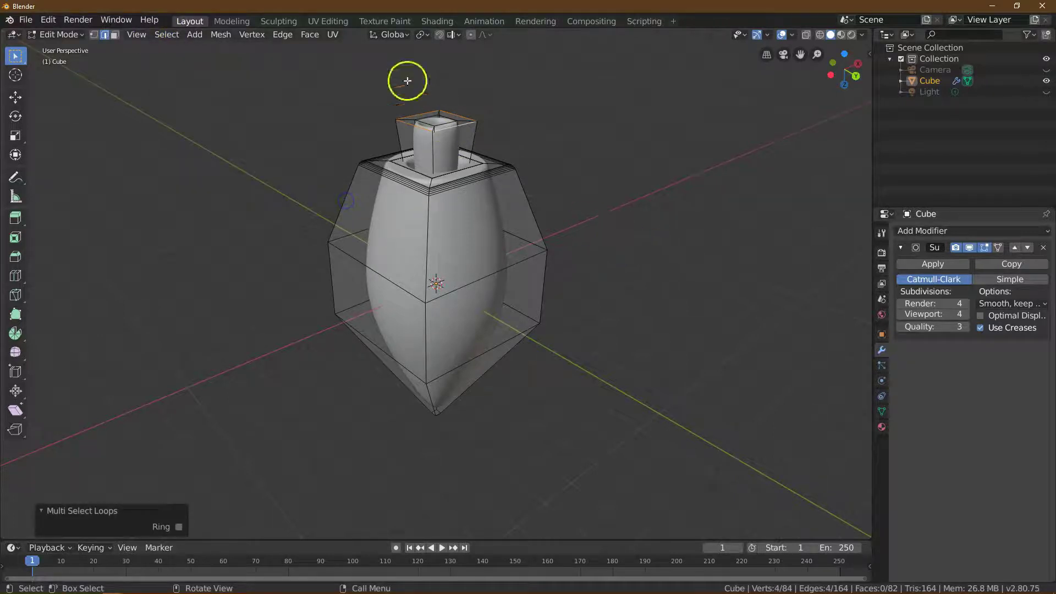
# Bevel the stem's outer rim loop with a width of 0.04 m and 6 segments.
pyautogui.click(282, 34)
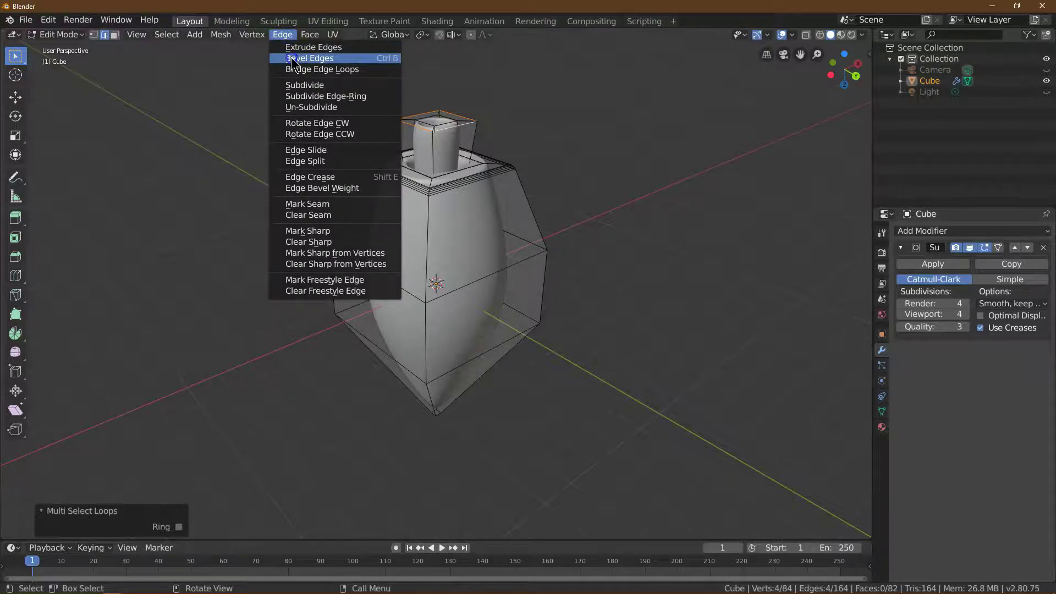
pyautogui.click(292, 59)
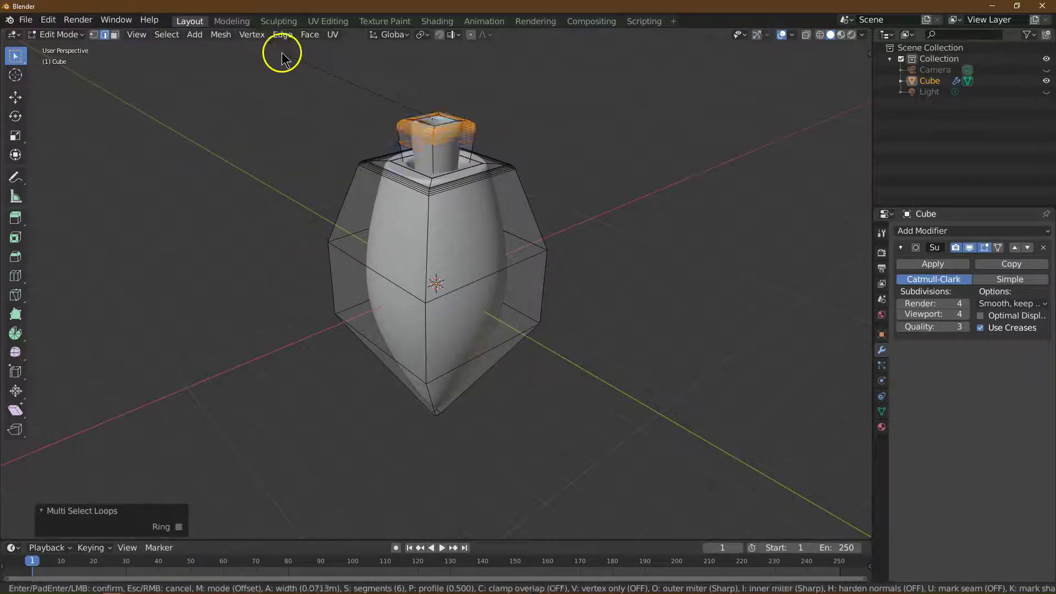
pyautogui.click(284, 54)
pyautogui.click(140, 369)
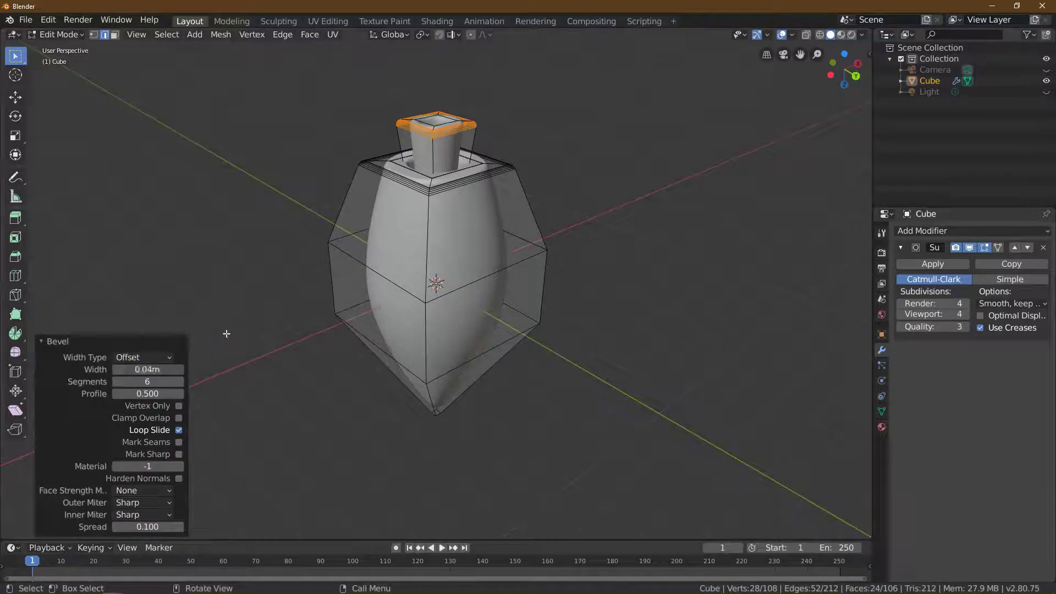
# Select the edge loop around the inner rim of the stem's open end.
pyautogui.moveTo(837, 59); pyautogui.dragTo(825, 93)
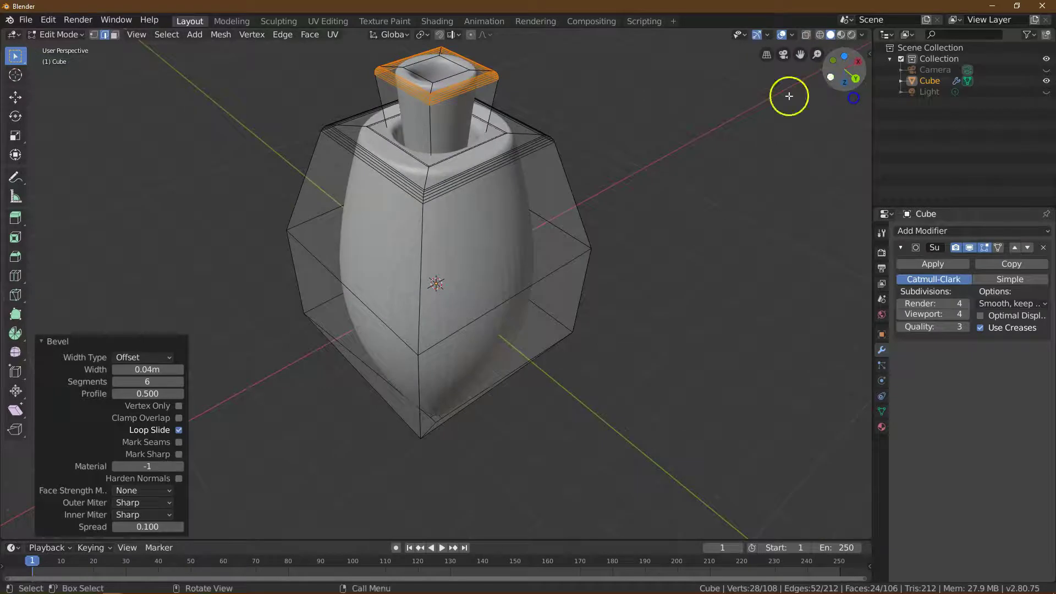
pyautogui.click(424, 74)
pyautogui.click(166, 34)
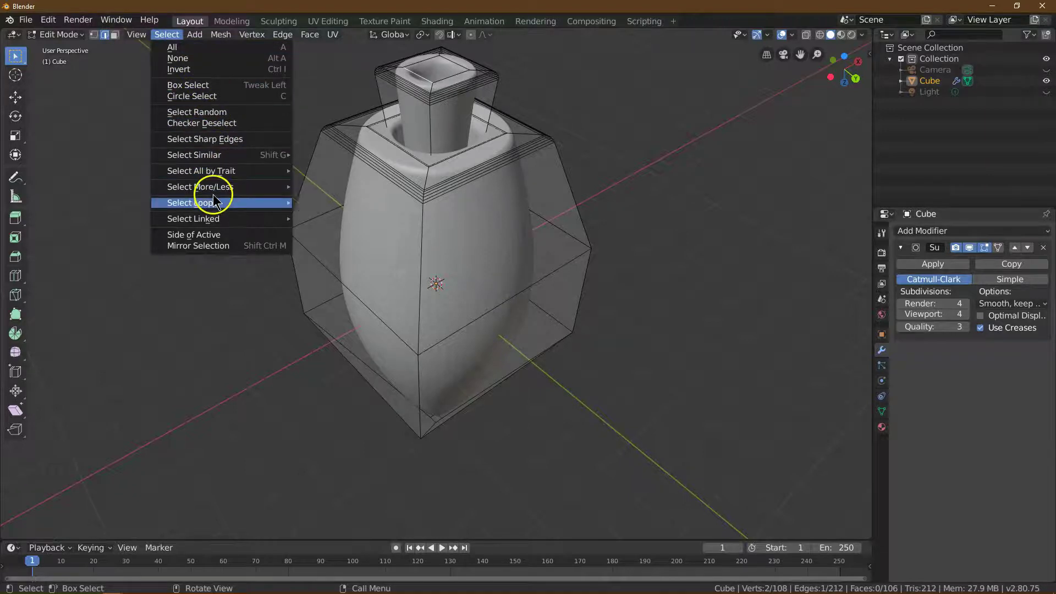
pyautogui.moveTo(213, 203)
pyautogui.click(317, 202)
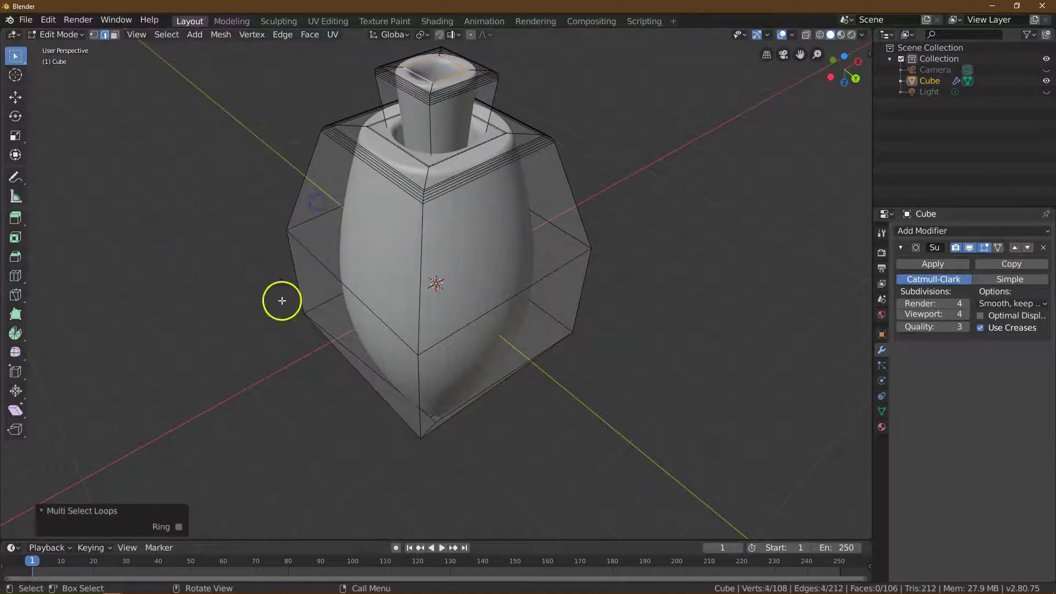
# Bevel the stem's inner rim loop with a width of 0.06 m and 7 segments, and deselect everything.
pyautogui.click(284, 35)
pyautogui.click(306, 58)
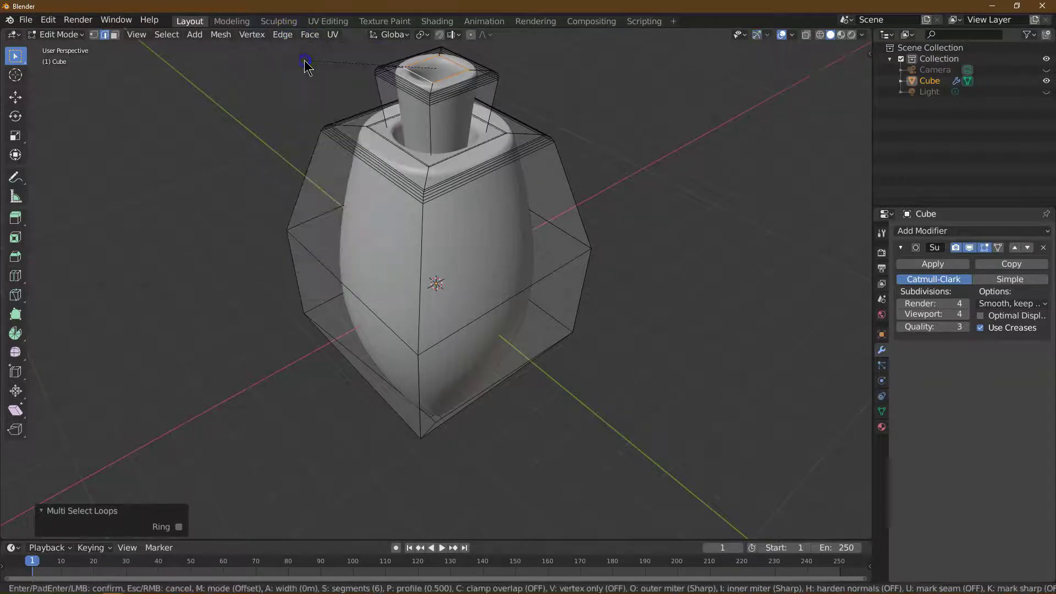
pyautogui.click(290, 52)
pyautogui.click(159, 370)
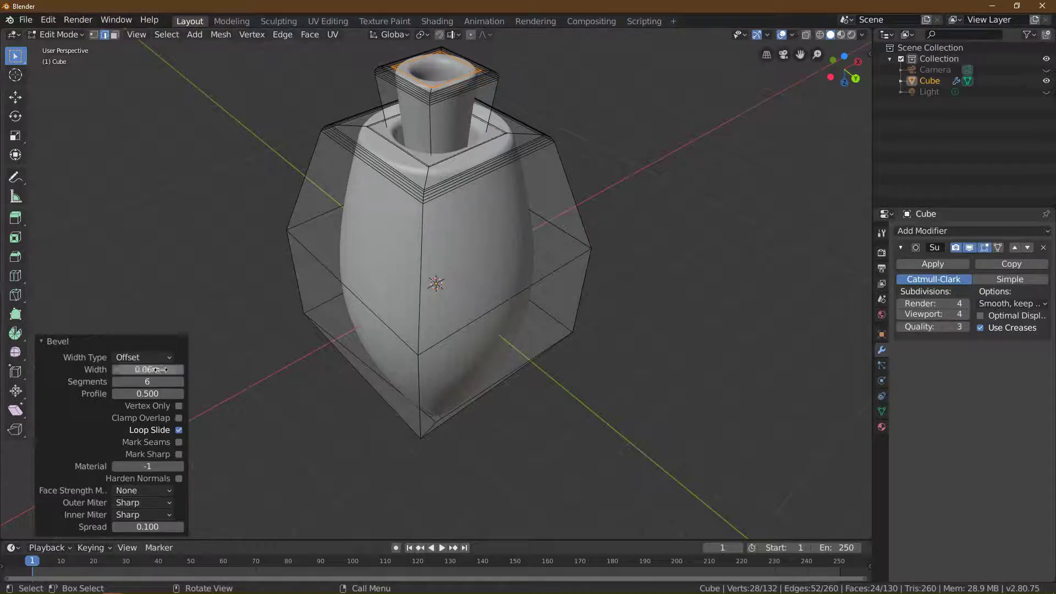
pyautogui.moveTo(147, 381); pyautogui.dragTo(152, 377)
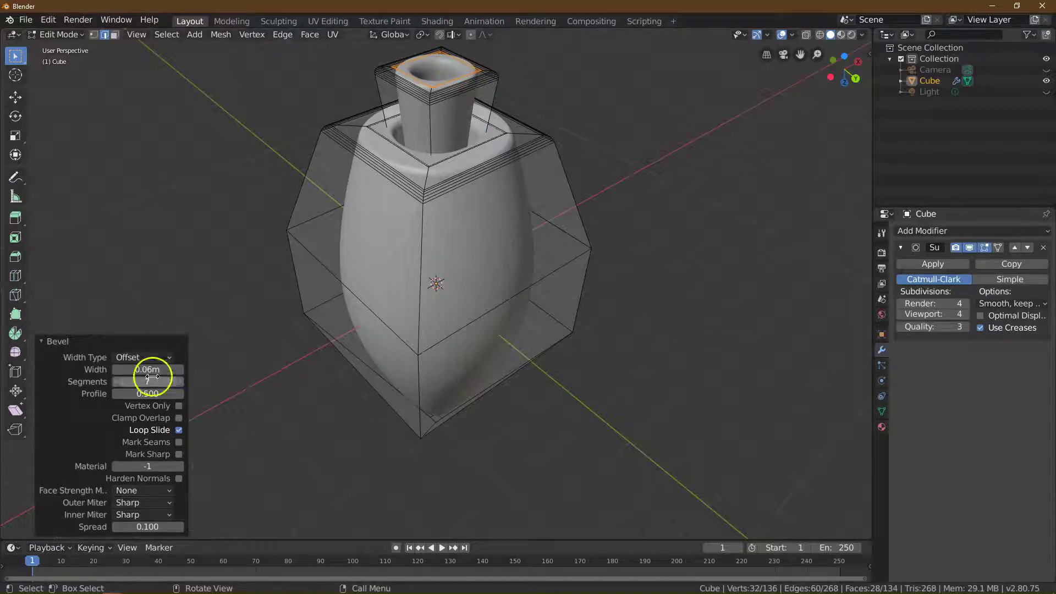
pyautogui.click(704, 232)
# Add a single loop cut around the outer walls of the stem, between its rim and the body.
pyautogui.moveTo(846, 77); pyautogui.dragTo(666, 70)
pyautogui.moveTo(666, 70); pyautogui.dragTo(663, 72, button='middle')
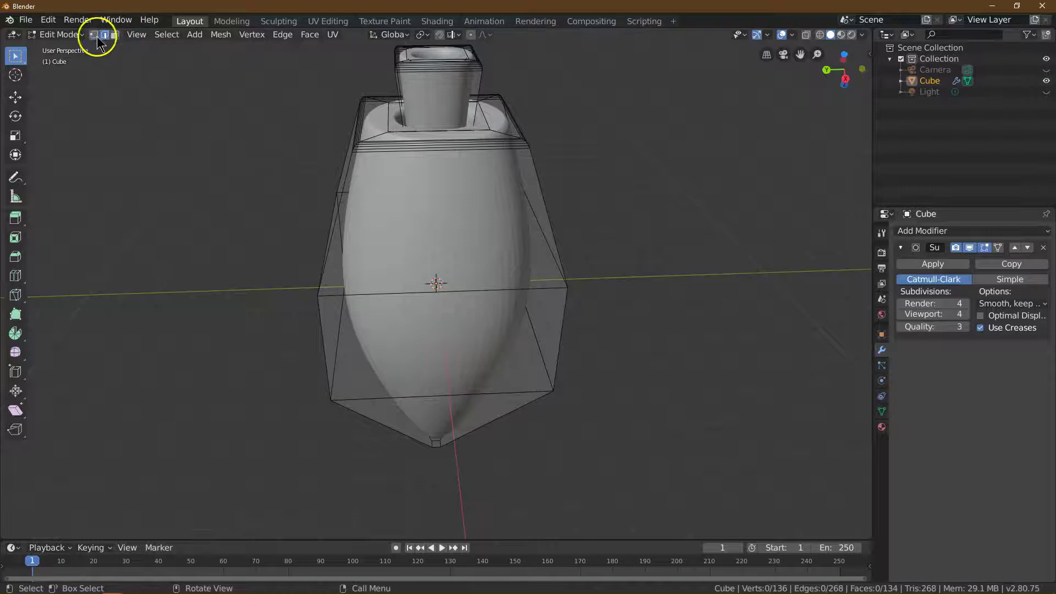
pyautogui.click(16, 277)
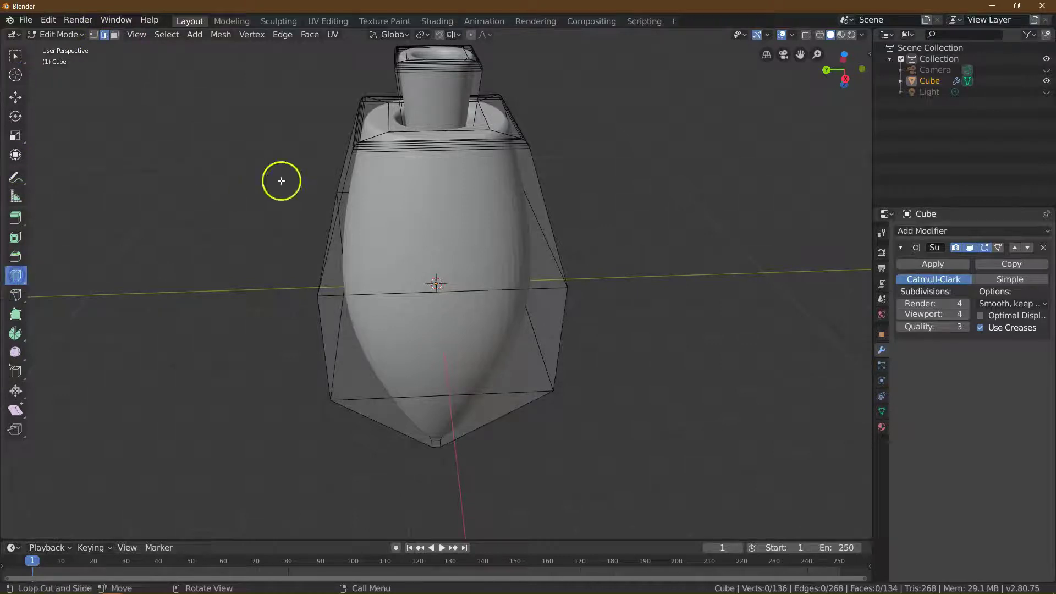
pyautogui.click(418, 102)
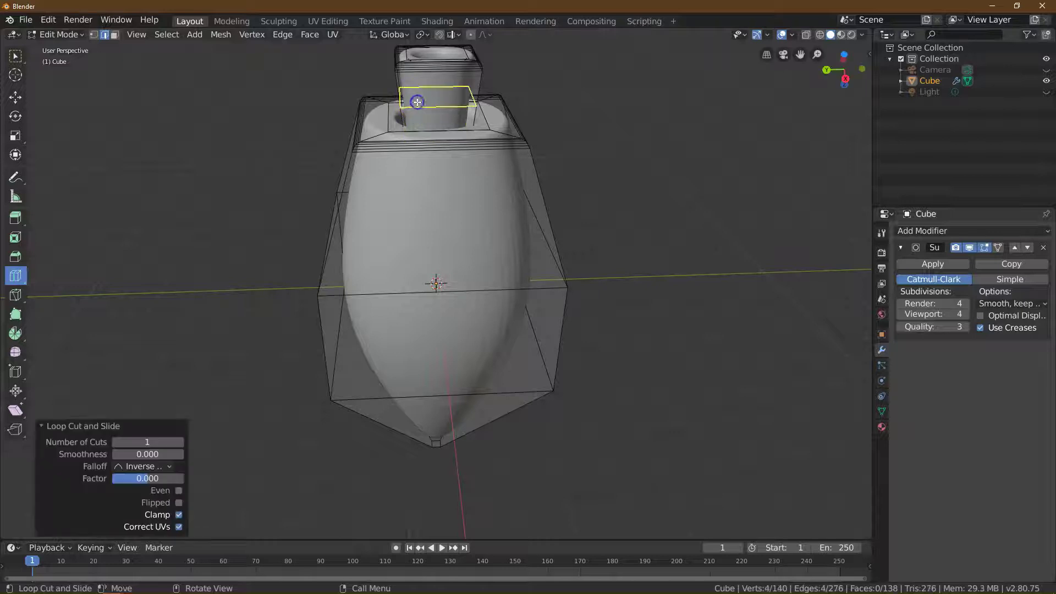
# Move the new stem edge loop -0.42 m along the global Z axis.
pyautogui.click(18, 100)
pyautogui.moveTo(437, 171); pyautogui.dragTo(438, 160)
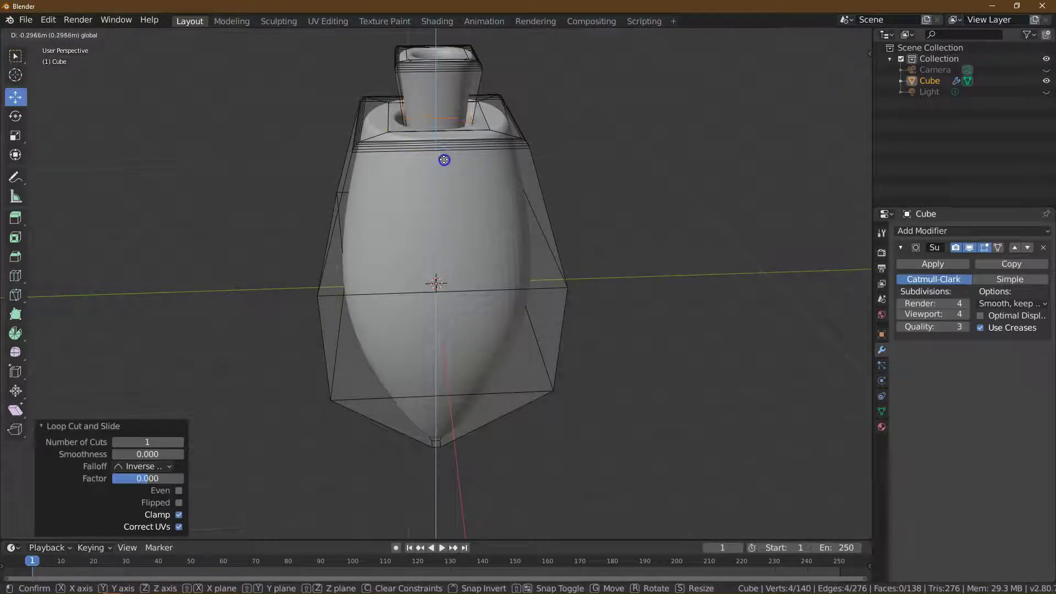
pyautogui.moveTo(444, 155); pyautogui.dragTo(445, 156)
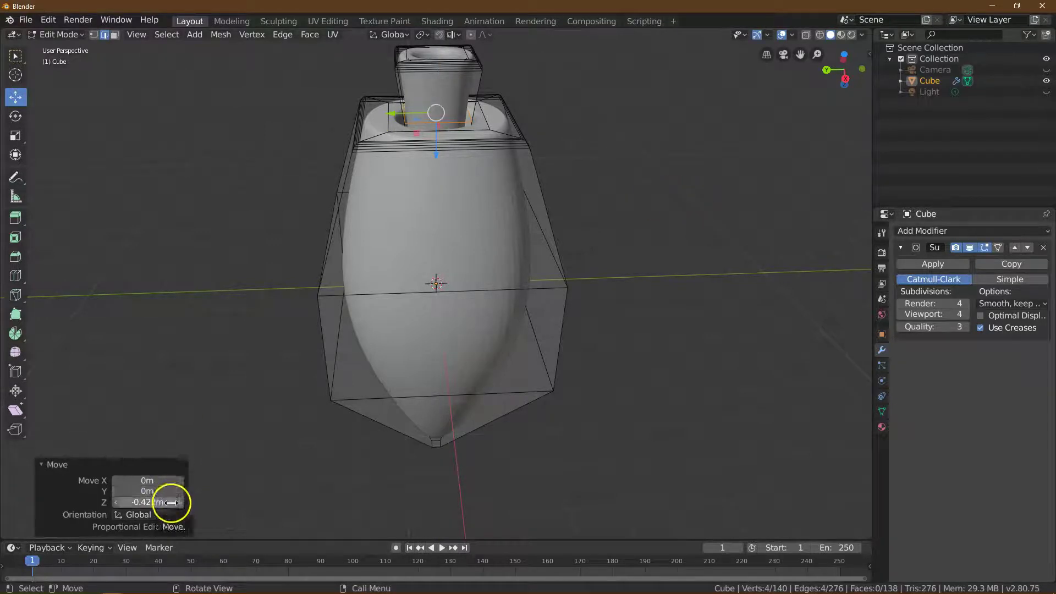
pyautogui.moveTo(169, 502); pyautogui.dragTo(169, 502)
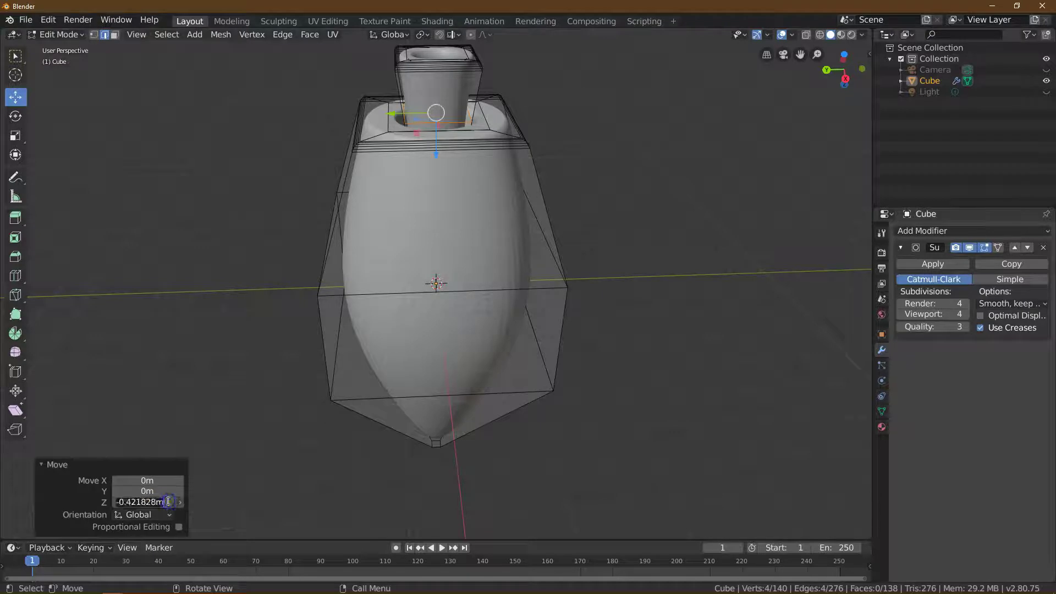
pyautogui.write('-0.42')
pyautogui.press('Return')
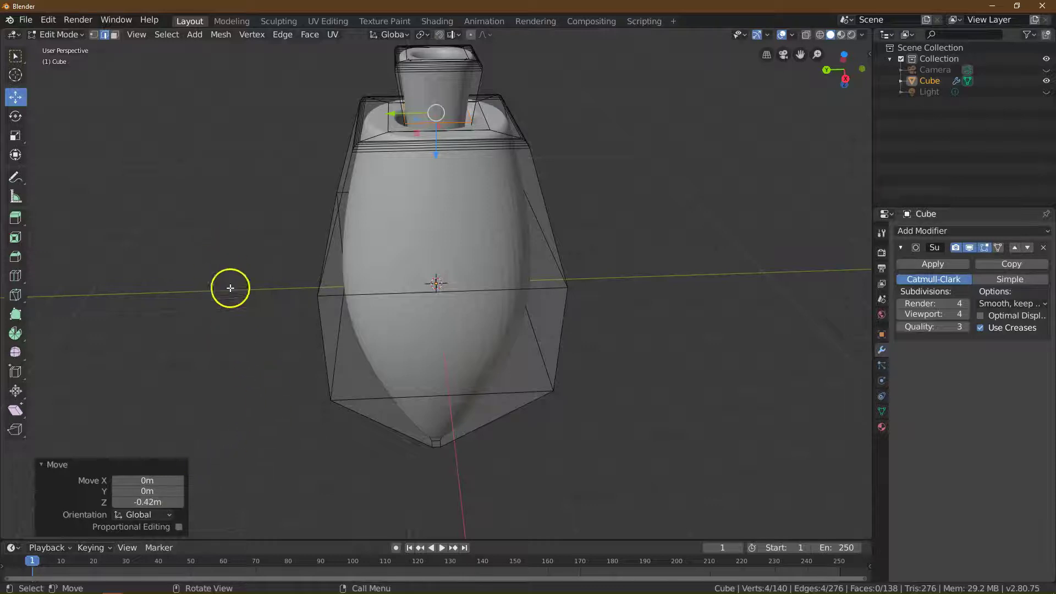
# Turn on X-ray and box-select all faces of the protruding stem section from the right orthographic view in face selection mode.
pyautogui.click(807, 35)
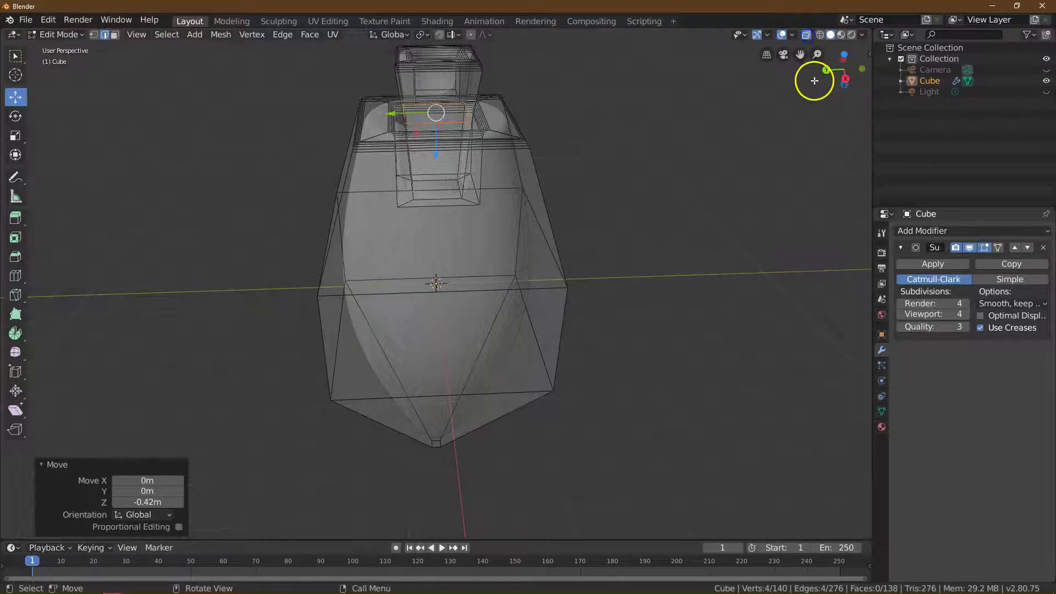
pyautogui.click(115, 35)
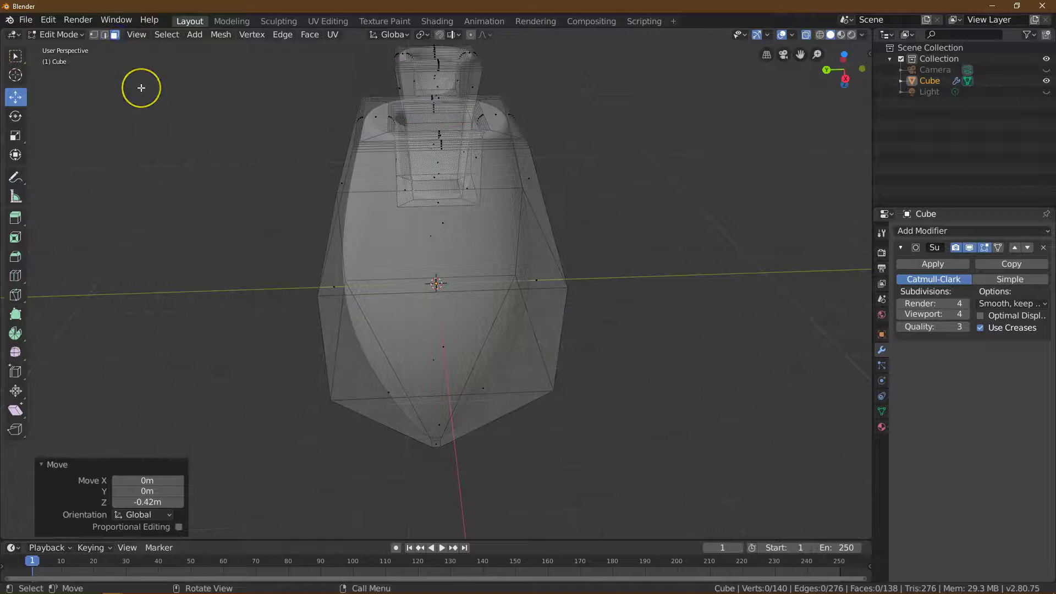
pyautogui.click(18, 66)
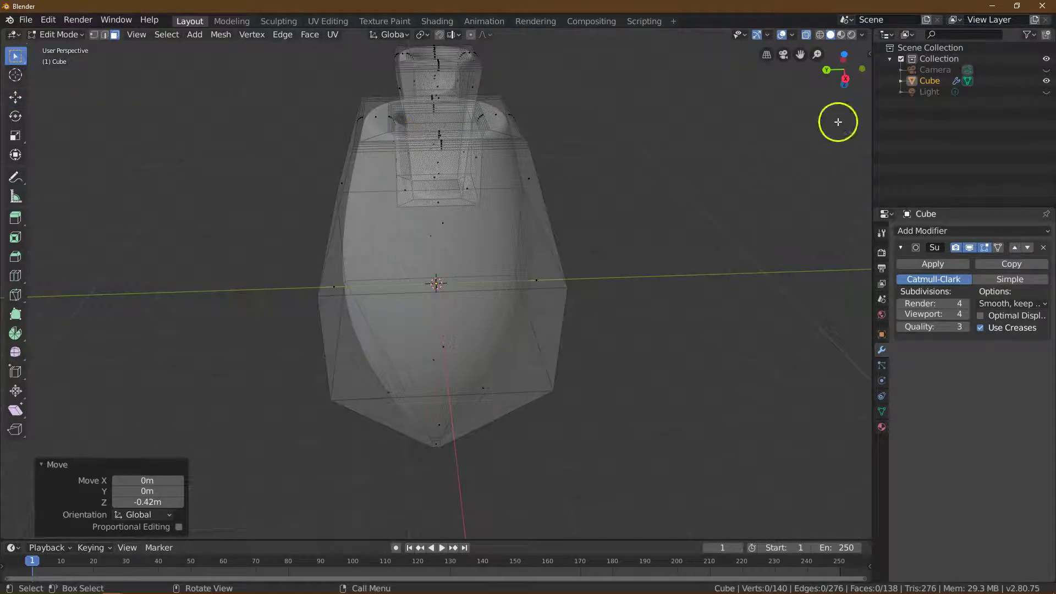
pyautogui.click(847, 81)
pyautogui.moveTo(803, 57); pyautogui.dragTo(797, 484)
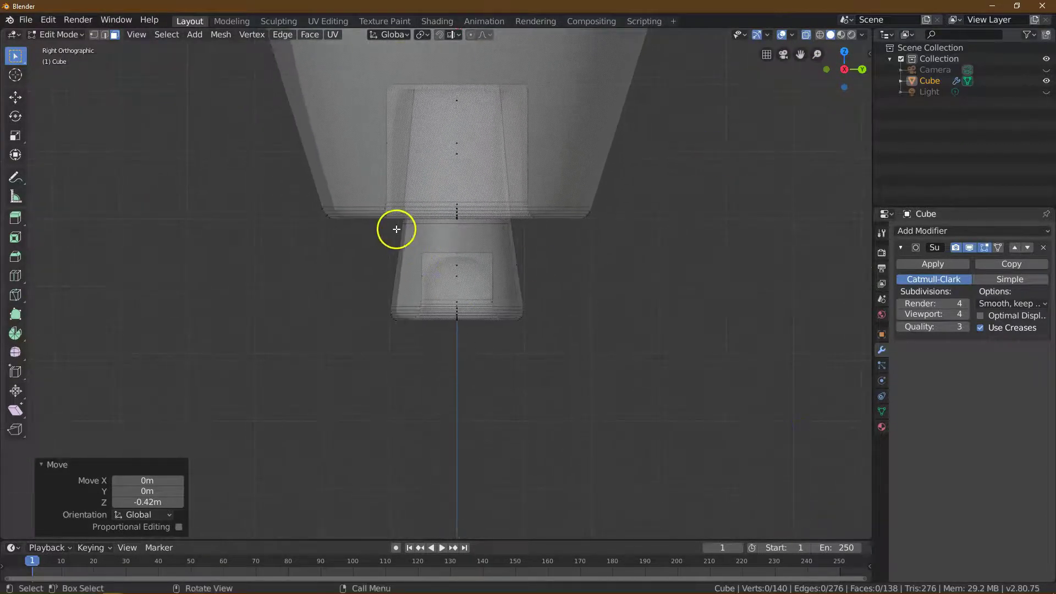
pyautogui.moveTo(380, 227); pyautogui.dragTo(578, 344)
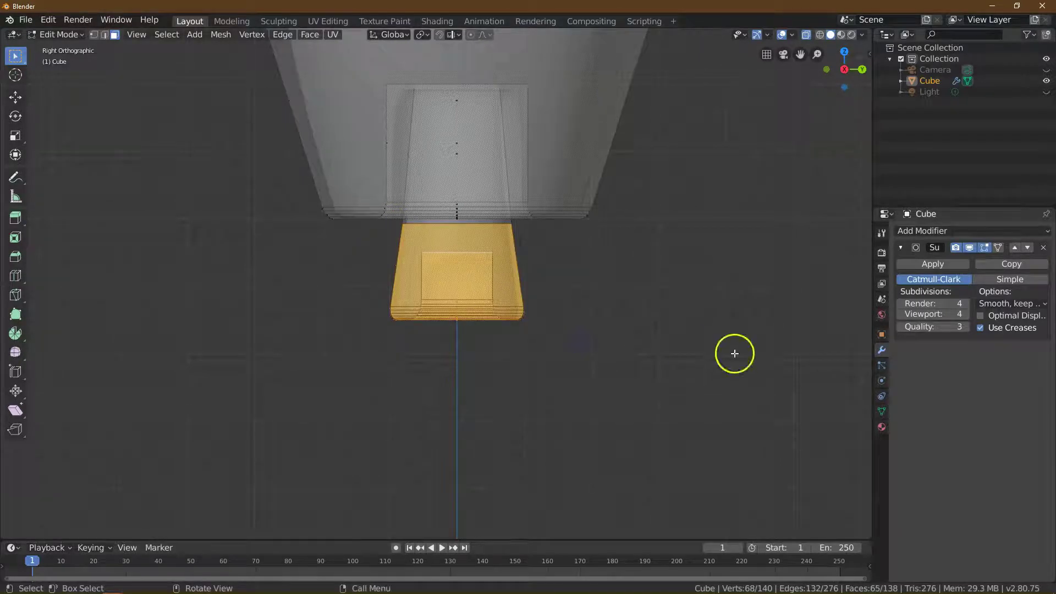
# Move the selected stem section 0.65 m along the global Z axis.
pyautogui.moveTo(862, 69); pyautogui.dragTo(784, 54)
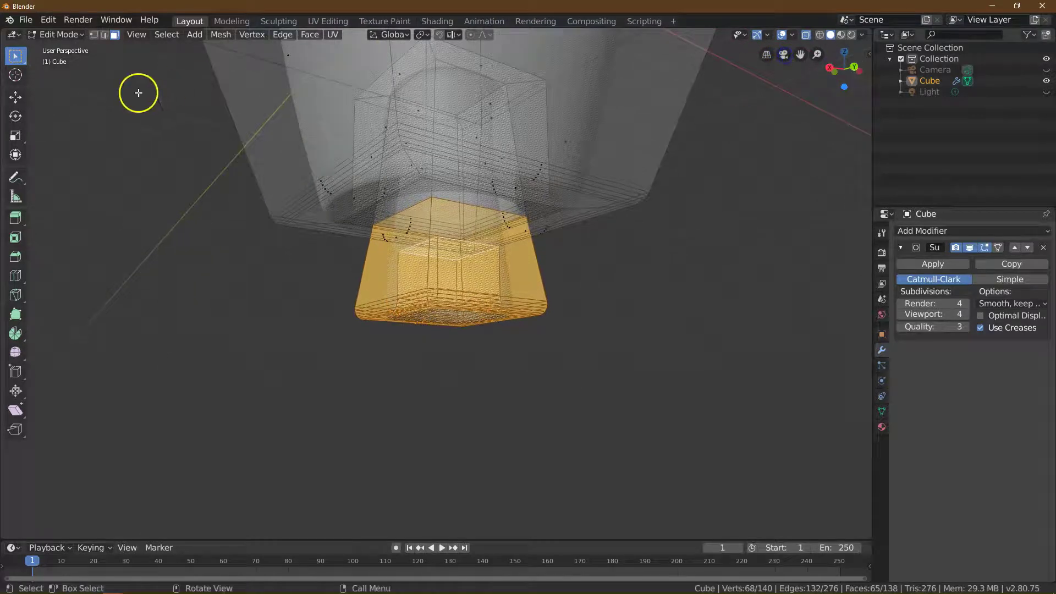
pyautogui.click(15, 97)
pyautogui.moveTo(449, 264); pyautogui.dragTo(453, 220)
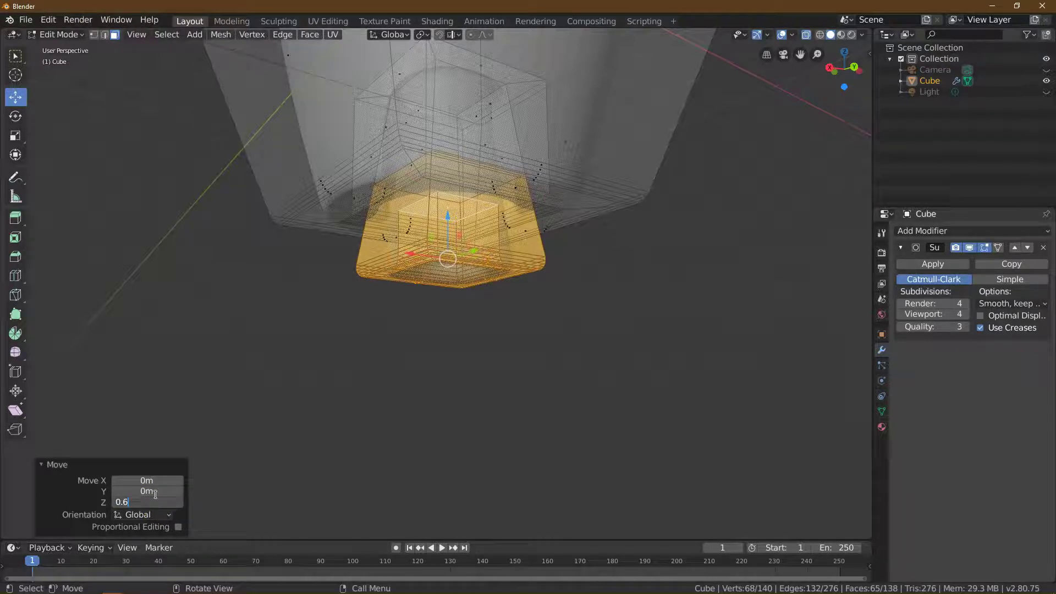
pyautogui.click(159, 501)
pyautogui.write('0.65')
pyautogui.press('Return')
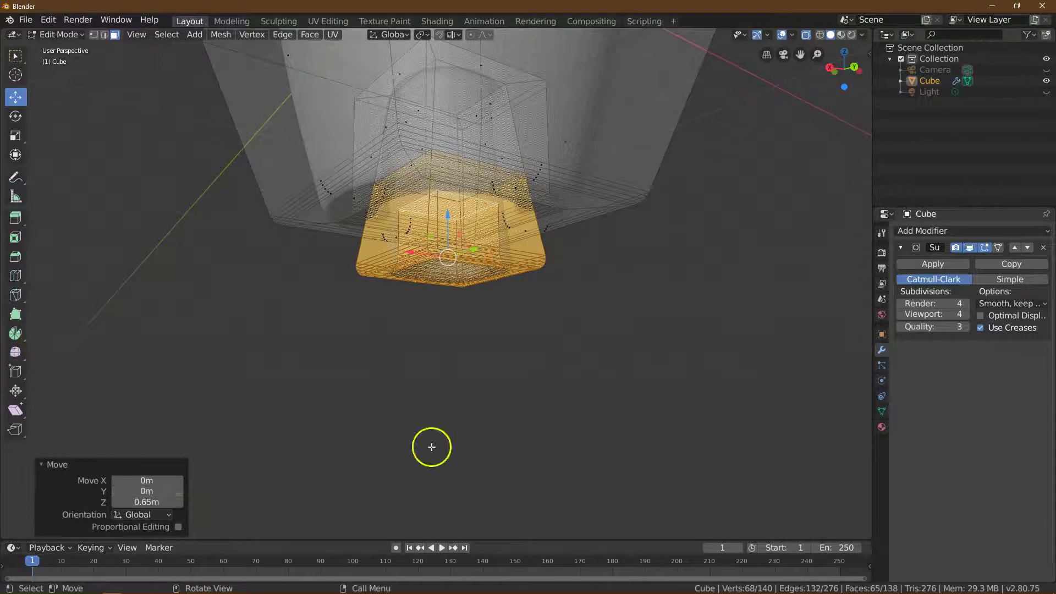
# Turn off X-ray and set the stem section's Z move to 0.7 m.
pyautogui.click(807, 35)
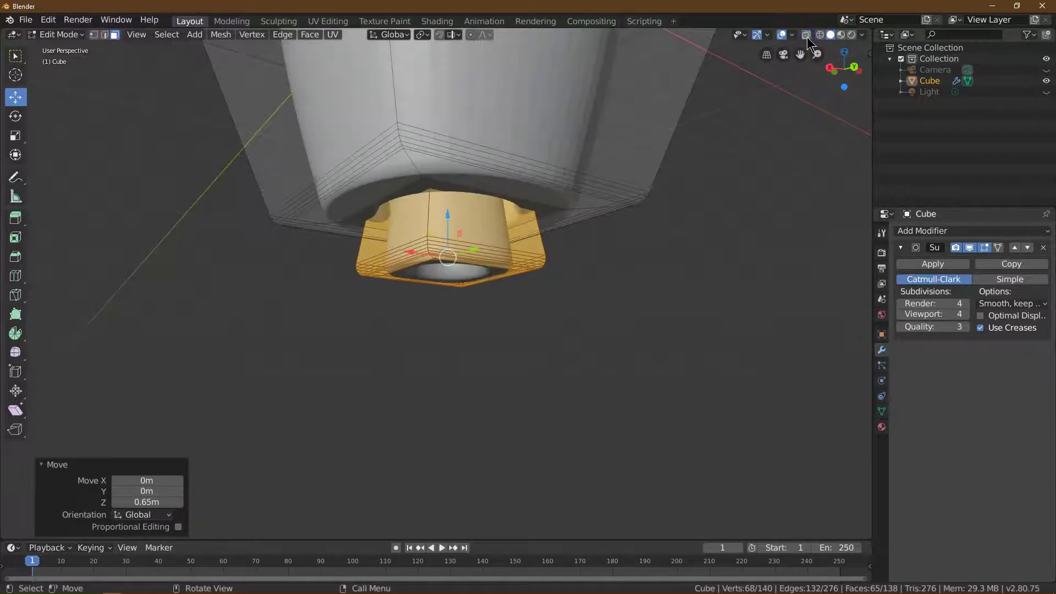
pyautogui.click(149, 501)
pyautogui.write('0.7')
pyautogui.press('Return')
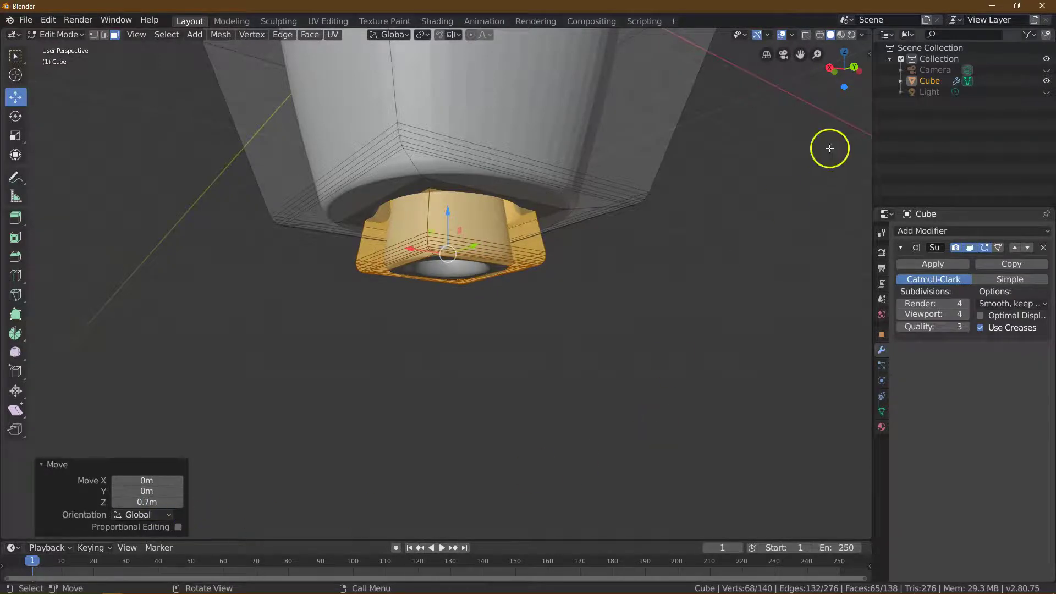
# Duplicate the selected stem section and offset the copy 0 m in X and Y and -1.6 m in Z.
pyautogui.moveTo(854, 66); pyautogui.dragTo(806, 77)
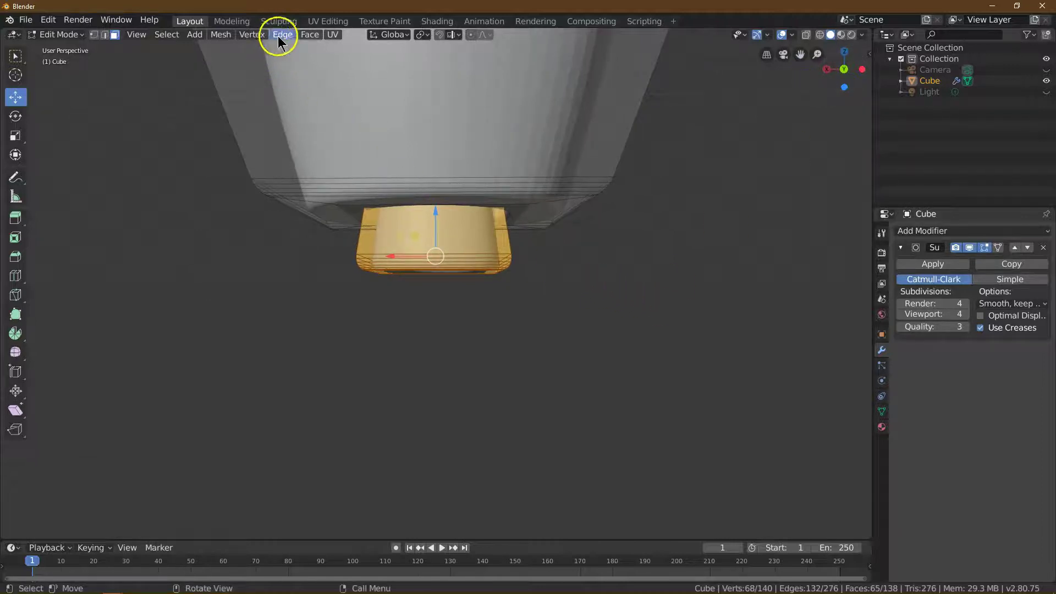
pyautogui.click(221, 35)
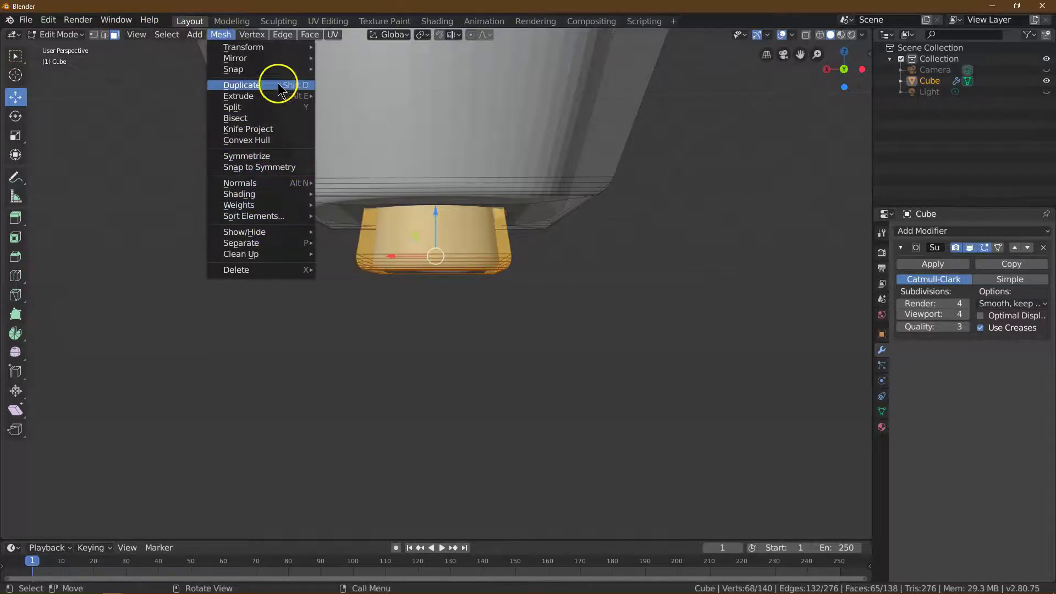
pyautogui.click(242, 84)
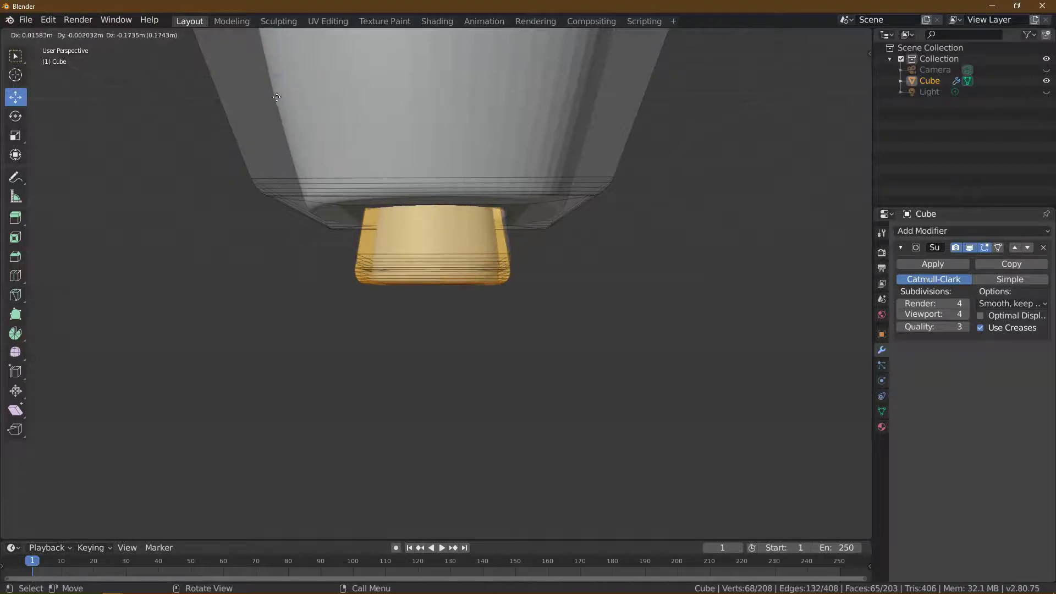
pyautogui.click(279, 193)
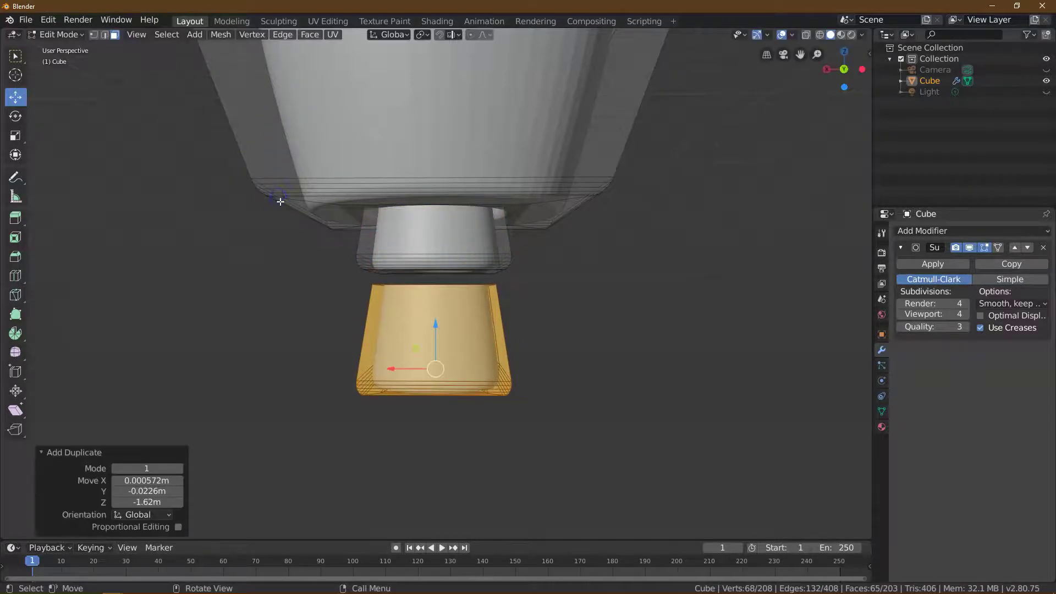
pyautogui.click(159, 481)
pyautogui.click(140, 490)
pyautogui.write('0m')
pyautogui.click(134, 502)
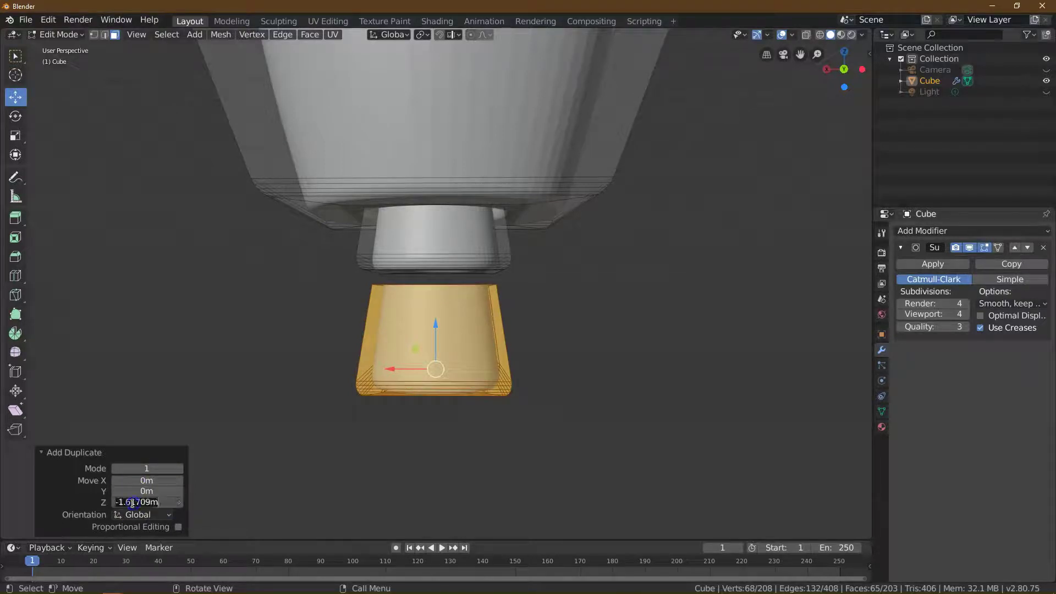
pyautogui.write('-1.6')
pyautogui.press('Return')
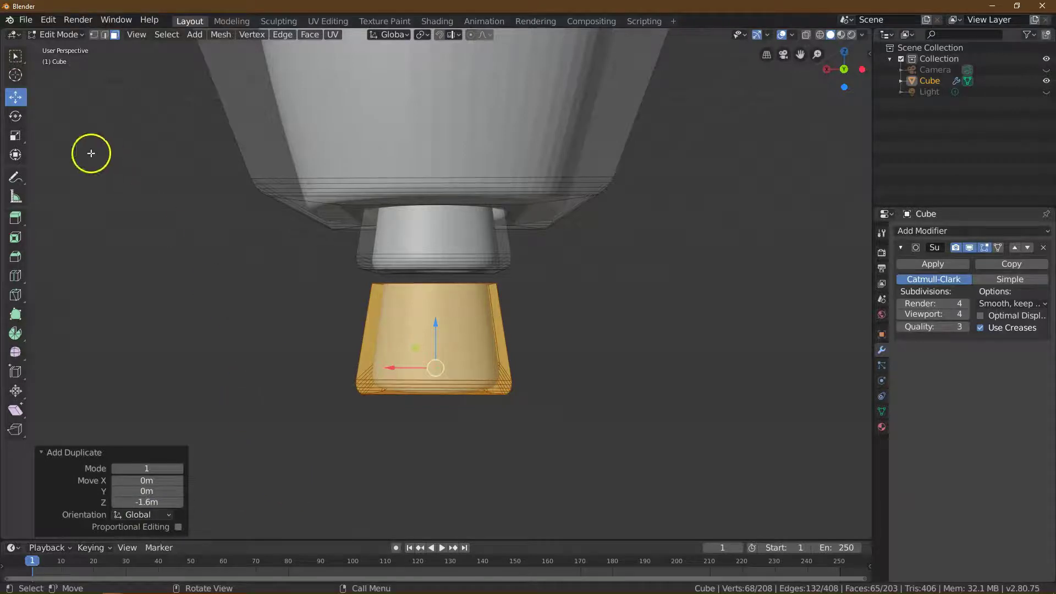
# Scale the duplicated stem section by 0.6 in X and Y and about 0.866 in Z.
pyautogui.click(15, 137)
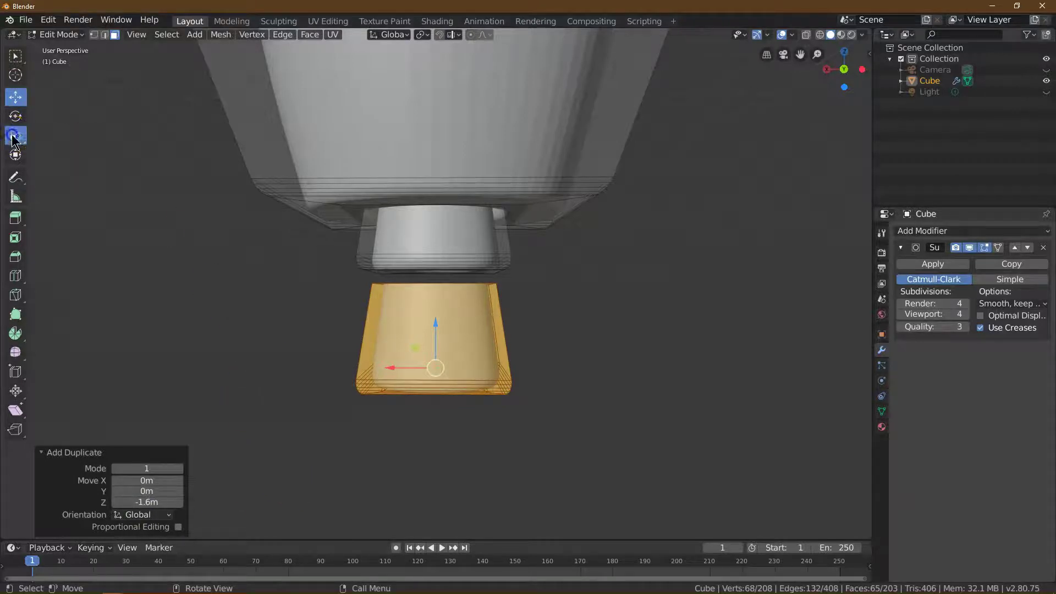
pyautogui.moveTo(404, 337); pyautogui.dragTo(401, 345)
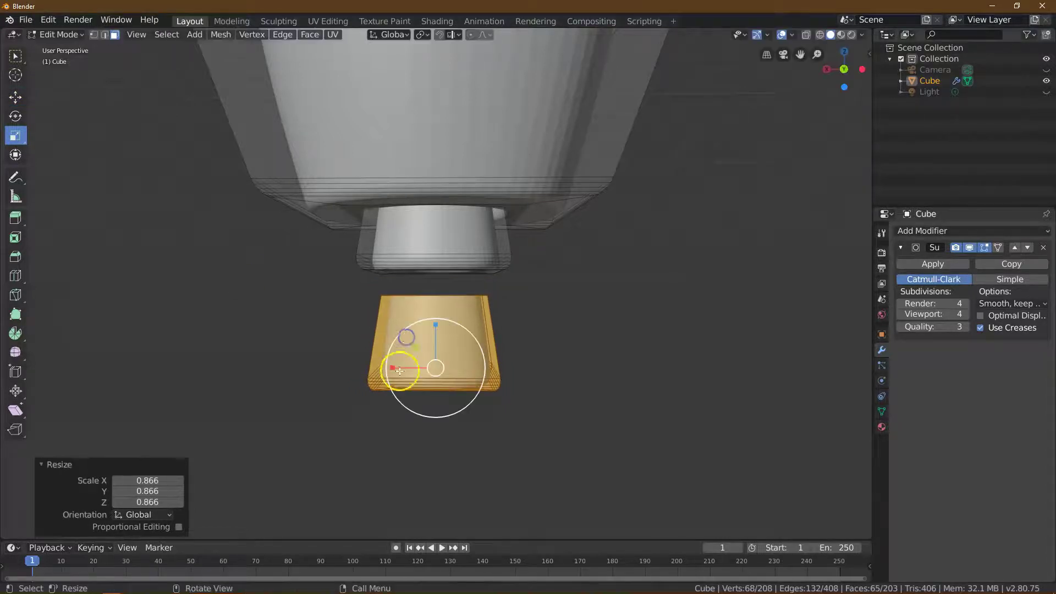
pyautogui.click(156, 479)
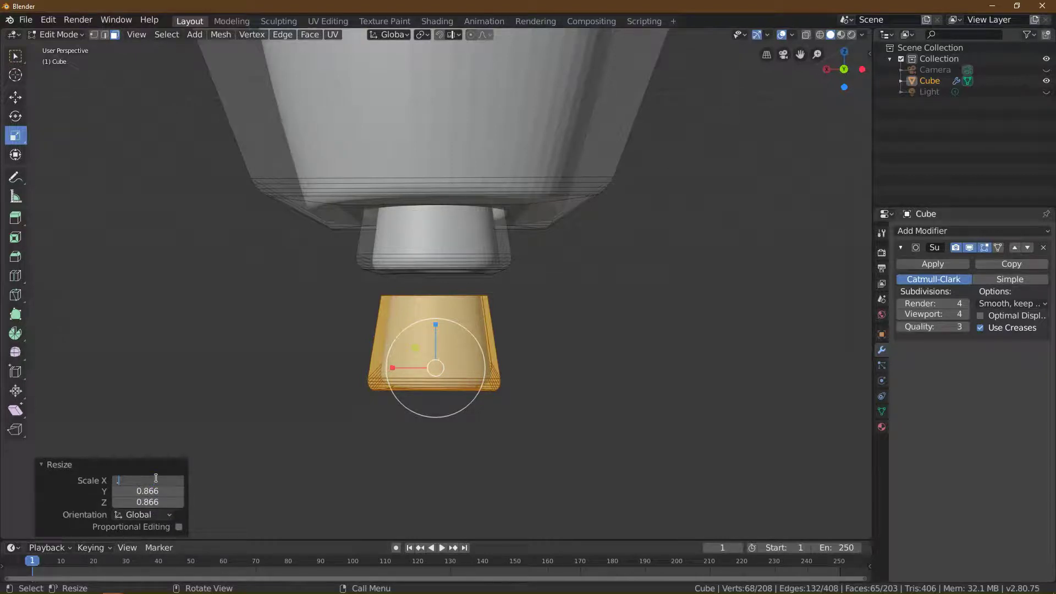
pyautogui.write('0.5')
pyautogui.press('Return')
pyautogui.click(156, 479)
pyautogui.write('.6')
pyautogui.press('Return')
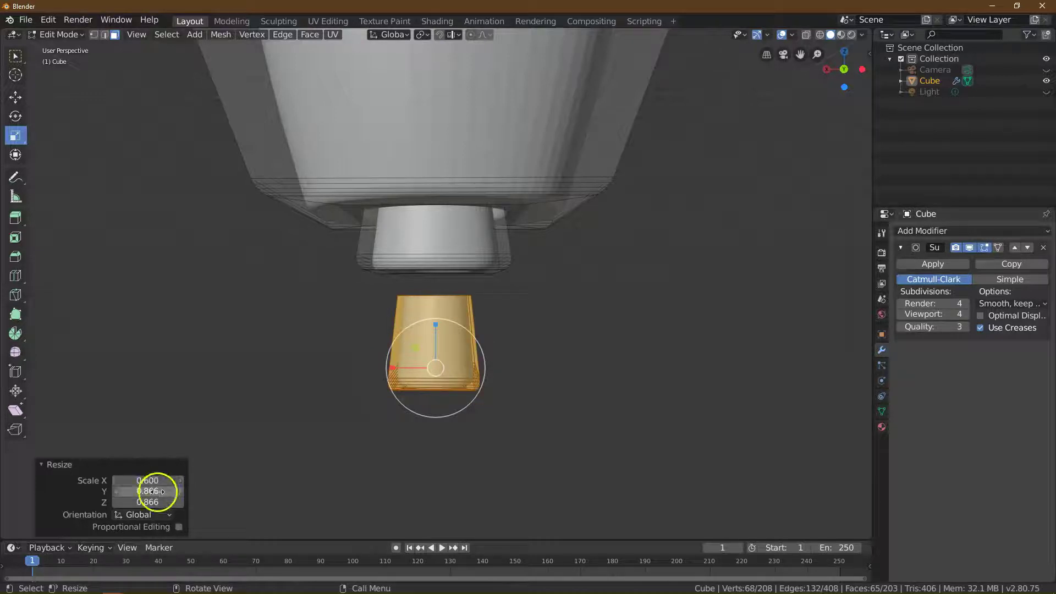
pyautogui.click(156, 491)
pyautogui.write('.6')
pyautogui.press('Return')
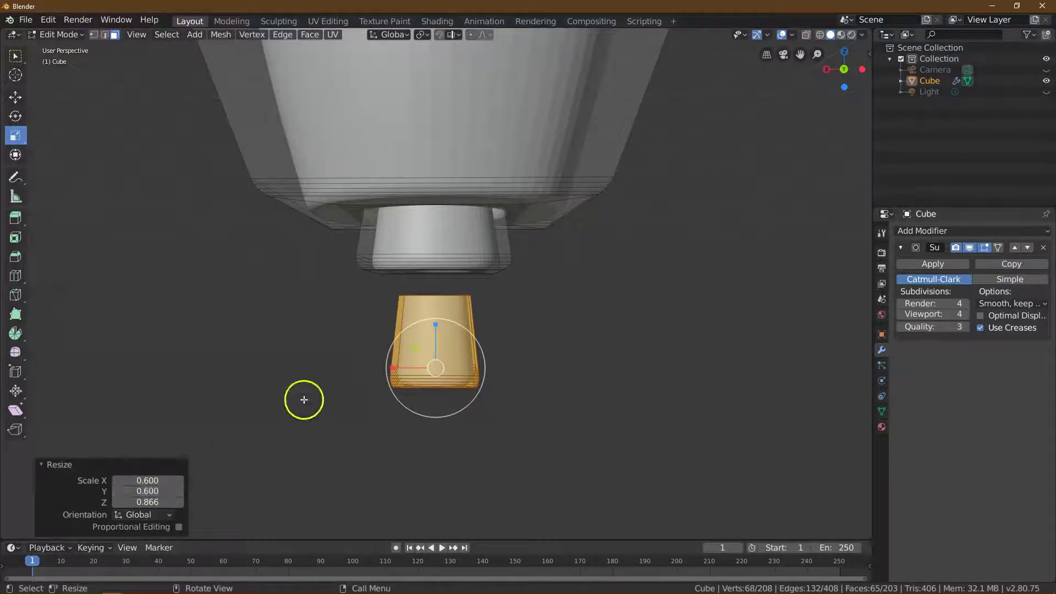
pyautogui.moveTo(830, 70); pyautogui.dragTo(826, 54)
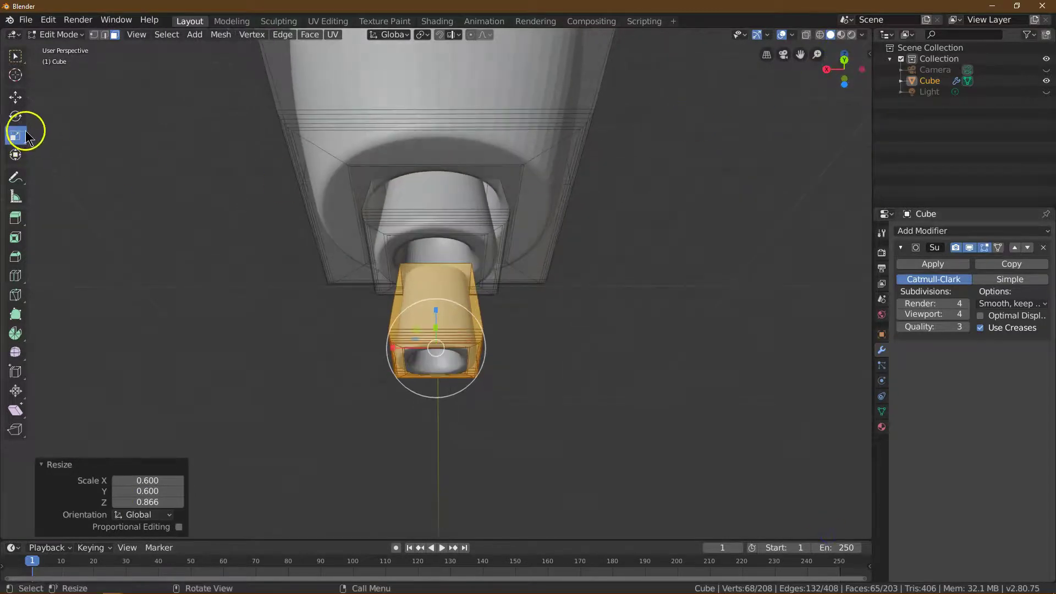
# Move the smaller duplicated stem section 1.15 m along the global Z axis, up into the section above it.
pyautogui.click(15, 99)
pyautogui.moveTo(432, 309); pyautogui.dragTo(445, 242)
pyautogui.moveTo(829, 70); pyautogui.dragTo(586, 504)
pyautogui.click(144, 501)
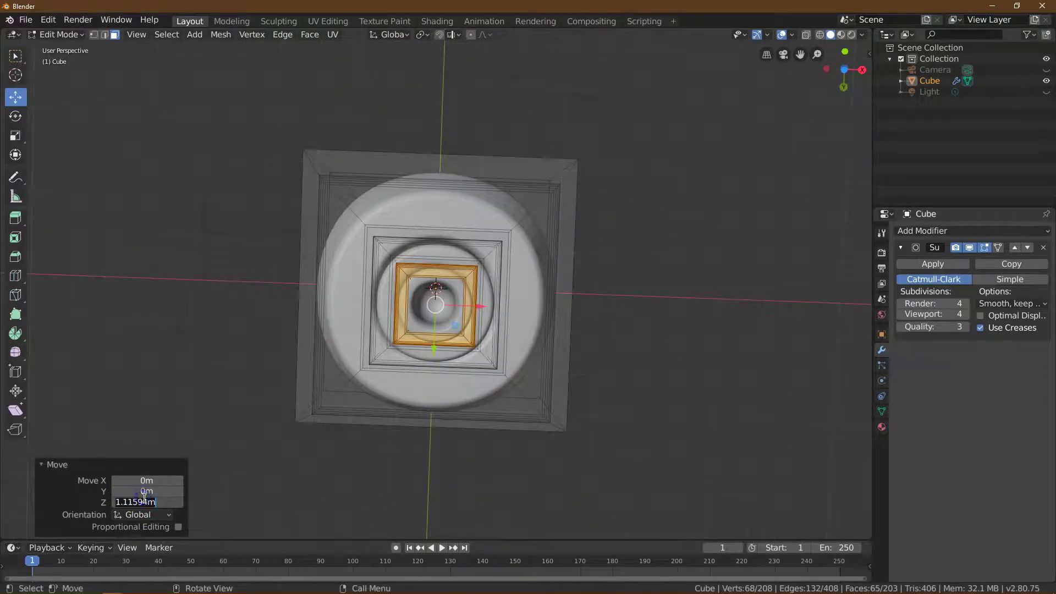
pyautogui.press('Return')
pyautogui.moveTo(844, 71); pyautogui.dragTo(836, 112)
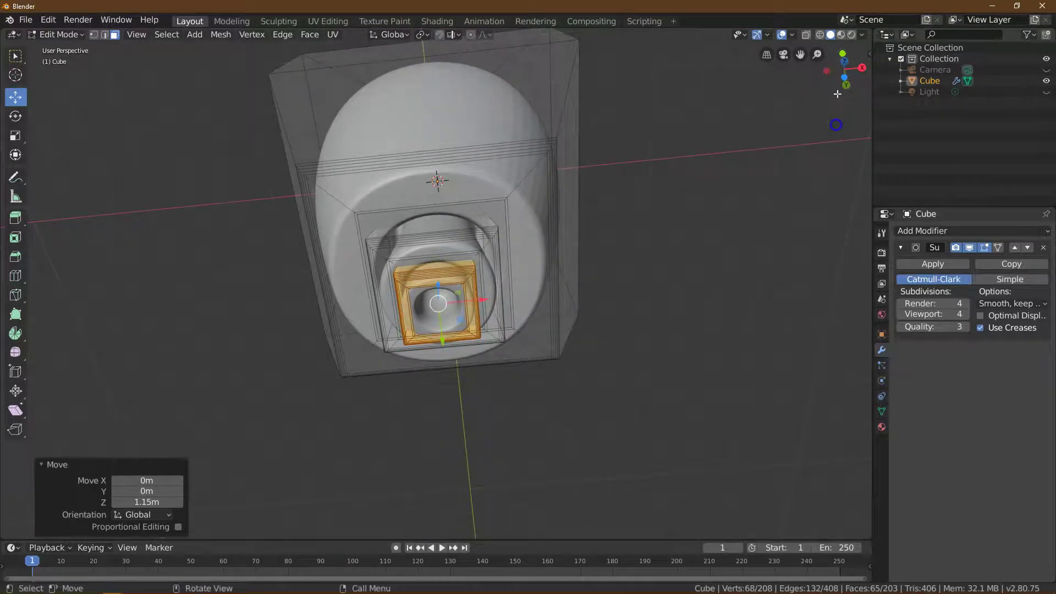
# Scale the lowest stem section by 0.85 in X and Y and 1 in Z, and deselect it.
pyautogui.click(16, 136)
pyautogui.moveTo(481, 272); pyautogui.dragTo(471, 275)
pyautogui.doubleClick(149, 481)
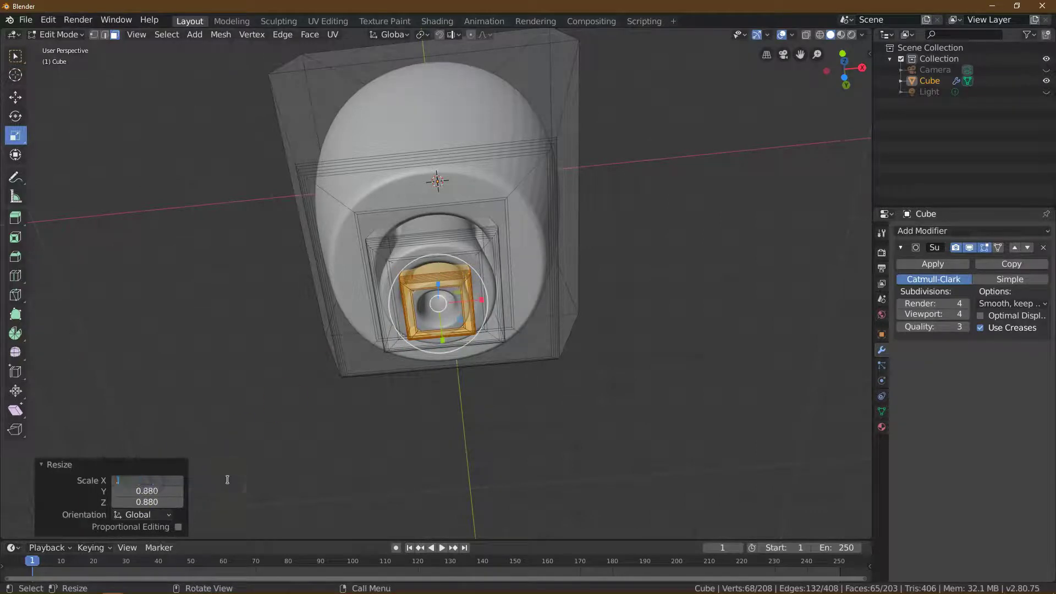
pyautogui.press('Return')
pyautogui.doubleClick(165, 491)
pyautogui.press('Return')
pyautogui.click(157, 504)
pyautogui.write('1')
pyautogui.press('Return')
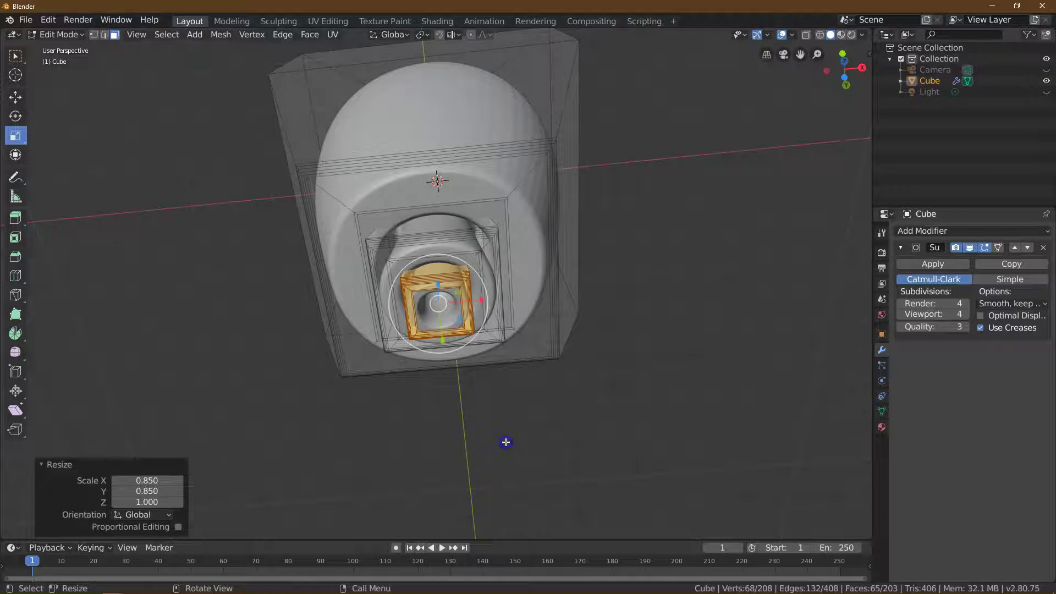
pyautogui.click(506, 442)
# Show the whole model in the right orthographic view and save the project as rockett2.blend.
pyautogui.moveTo(847, 88); pyautogui.dragTo(843, 170)
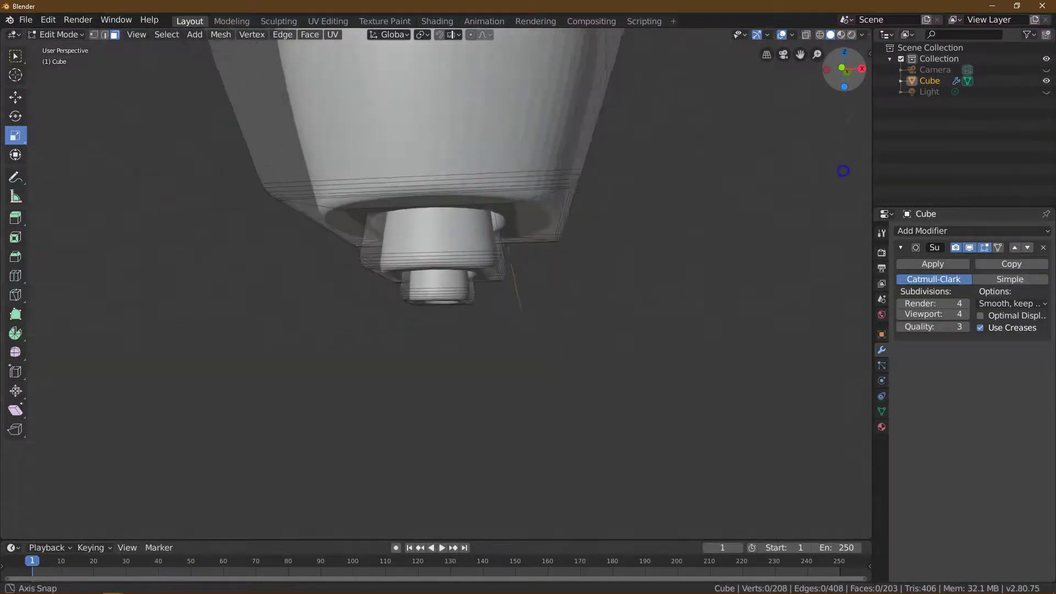
pyautogui.moveTo(822, 57); pyautogui.dragTo(830, 205)
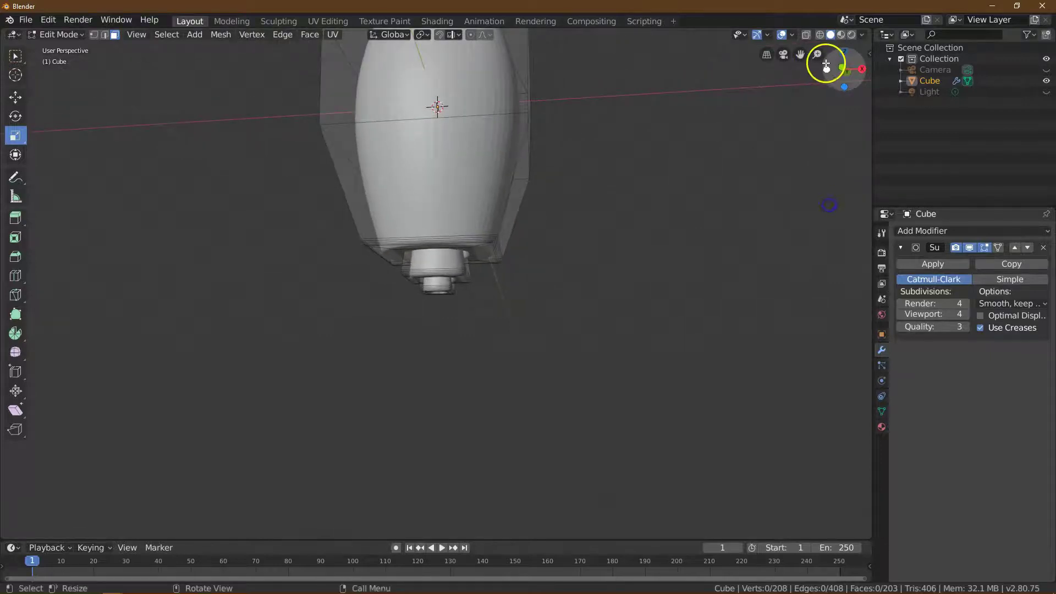
pyautogui.moveTo(809, 58); pyautogui.dragTo(848, 69)
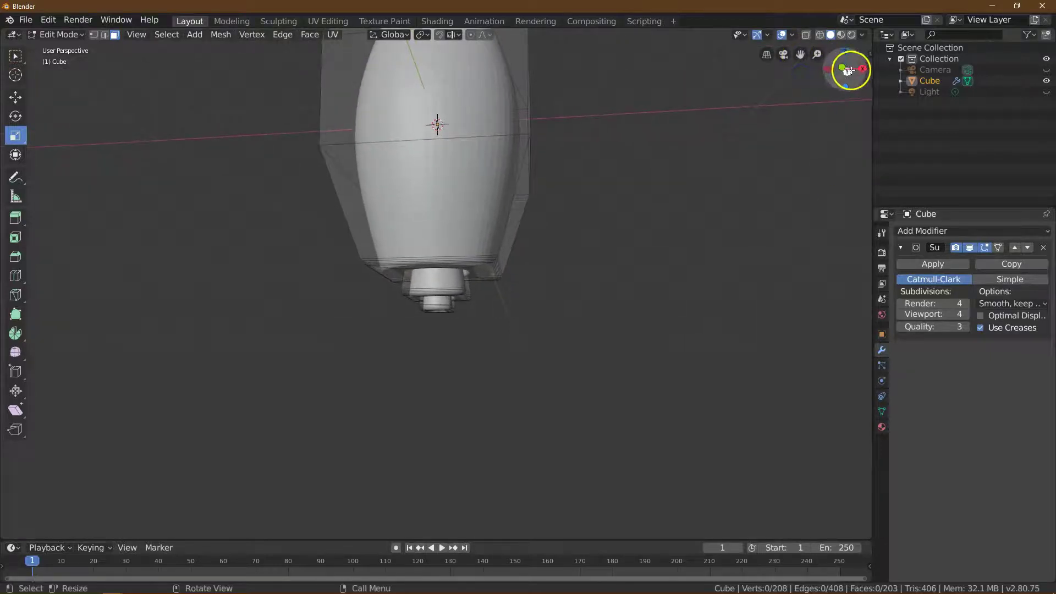
pyautogui.click(862, 69)
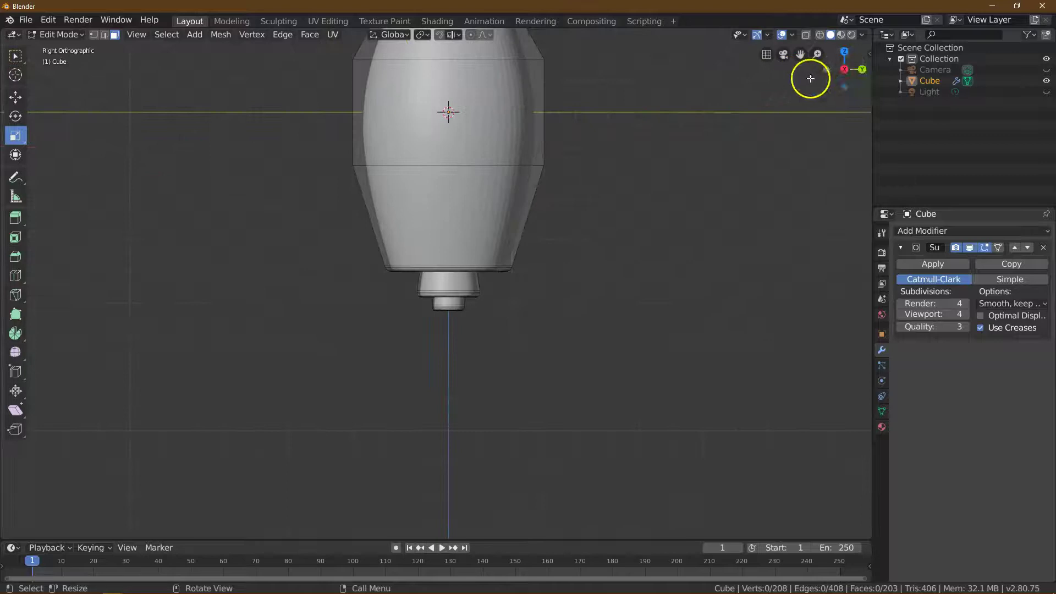
pyautogui.moveTo(817, 55); pyautogui.dragTo(818, 117)
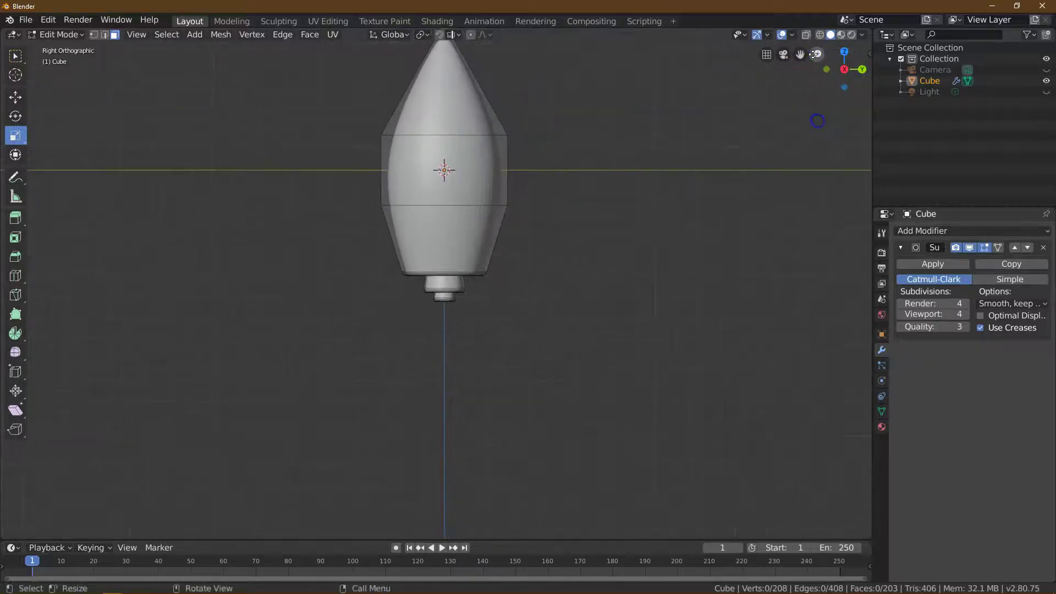
pyautogui.moveTo(801, 55); pyautogui.dragTo(781, 118)
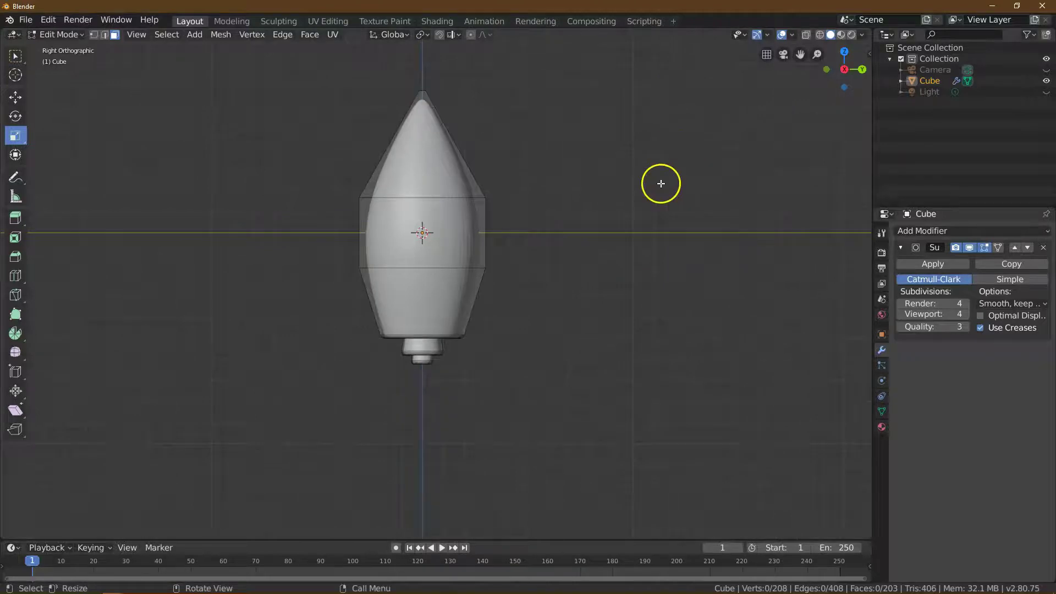
pyautogui.hotkey('ctrl', 's')
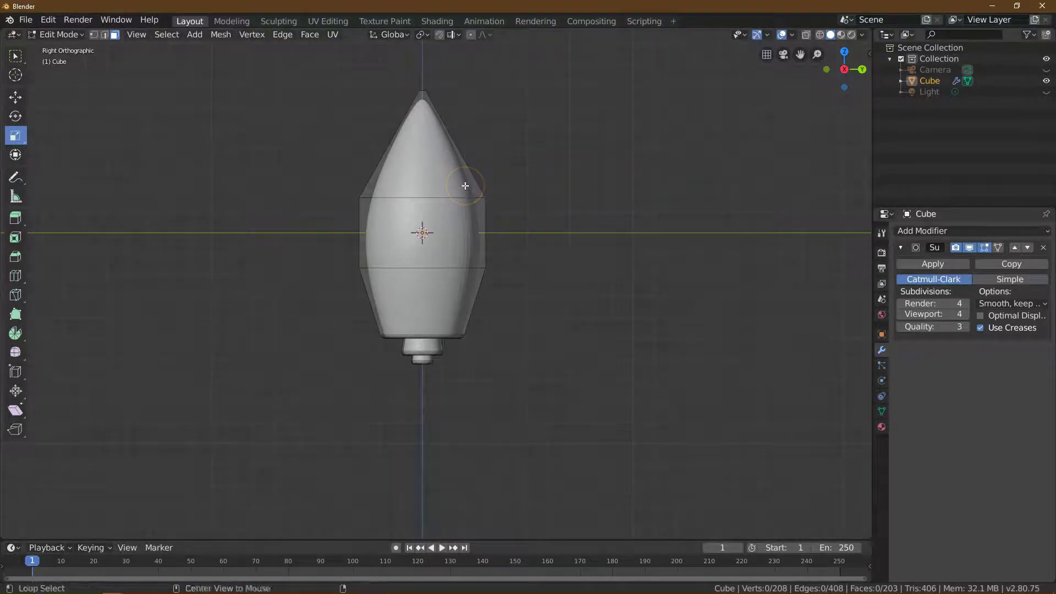
# Return to Object Mode, deselect the body and add a separate cube at Y 5 m.
pyautogui.click(60, 35)
pyautogui.click(63, 49)
pyautogui.click(299, 153)
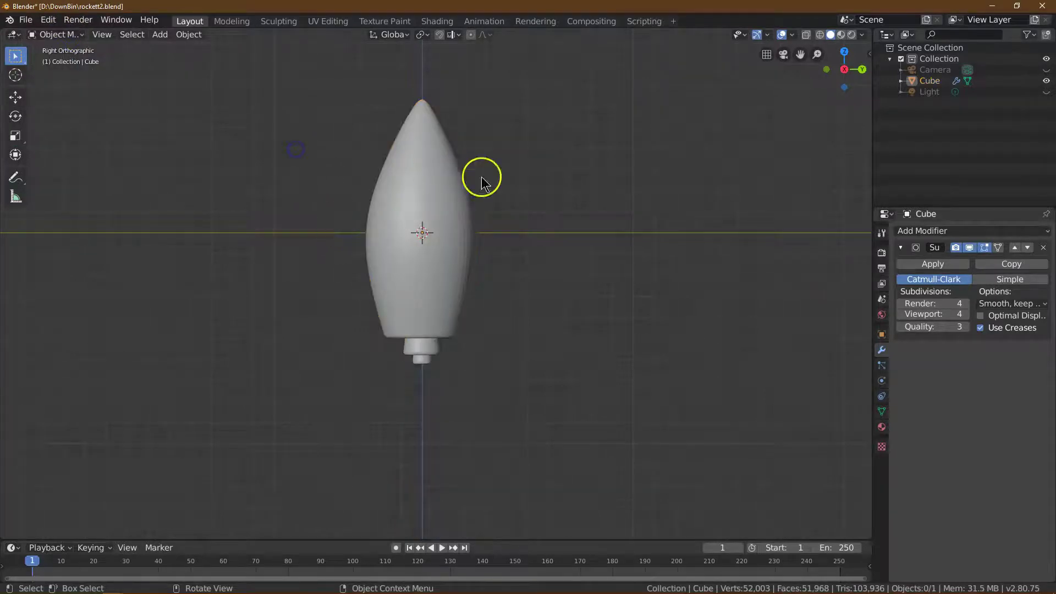
pyautogui.click(163, 35)
pyautogui.moveTo(182, 47)
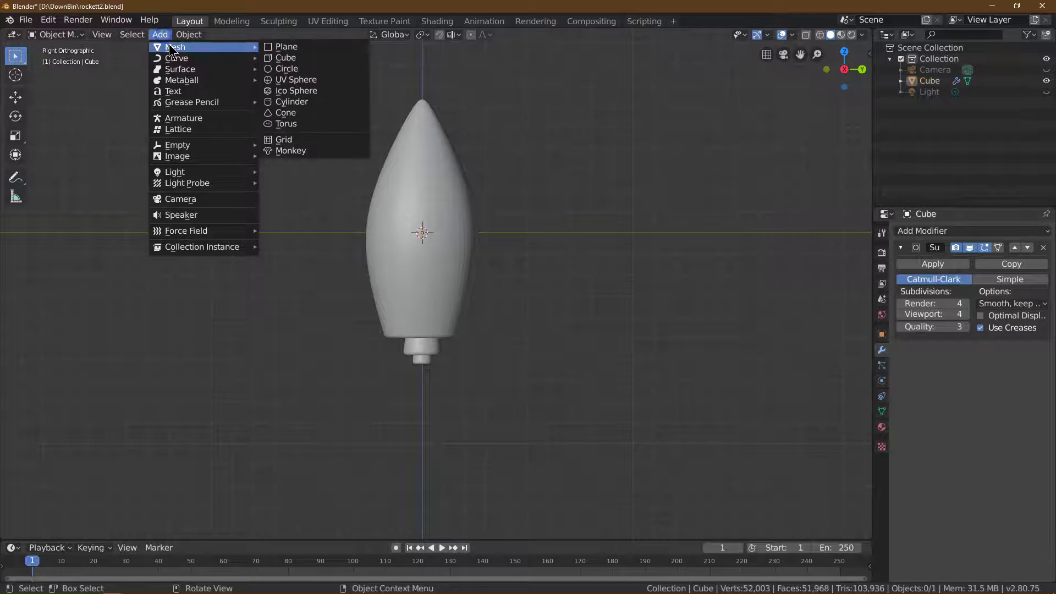
pyautogui.click(267, 57)
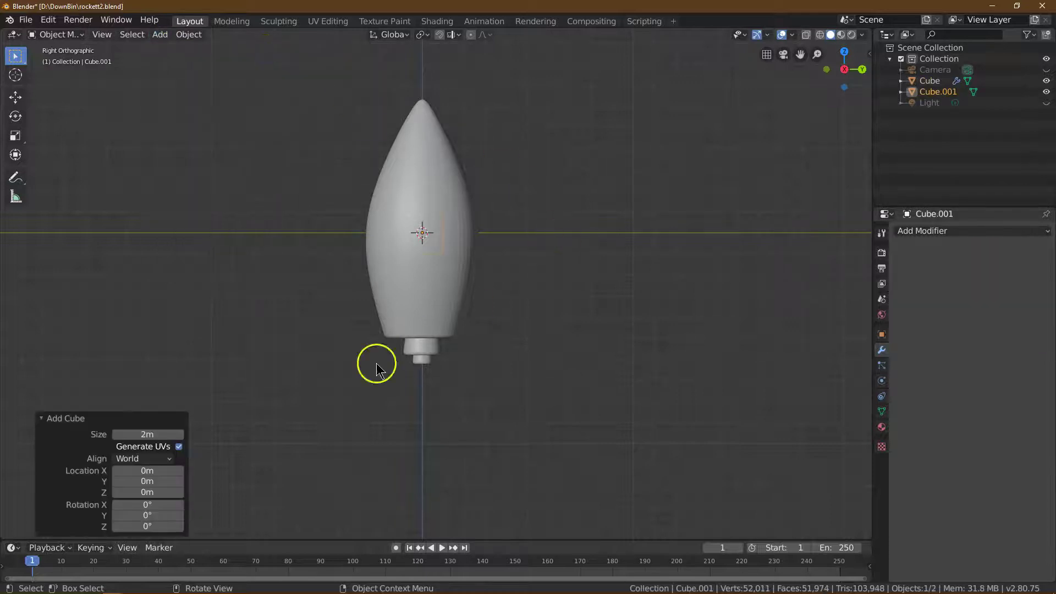
pyautogui.click(147, 482)
pyautogui.write('5')
pyautogui.press('Return')
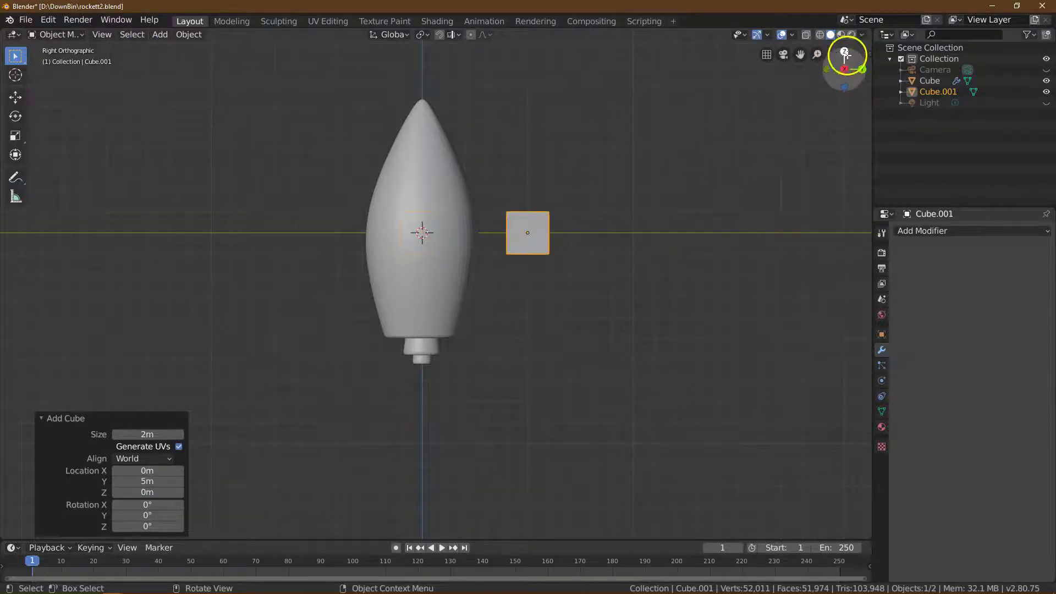
# Set the new cube's object scale to 0.4 in X, Y and Z.
pyautogui.moveTo(857, 76); pyautogui.dragTo(857, 106)
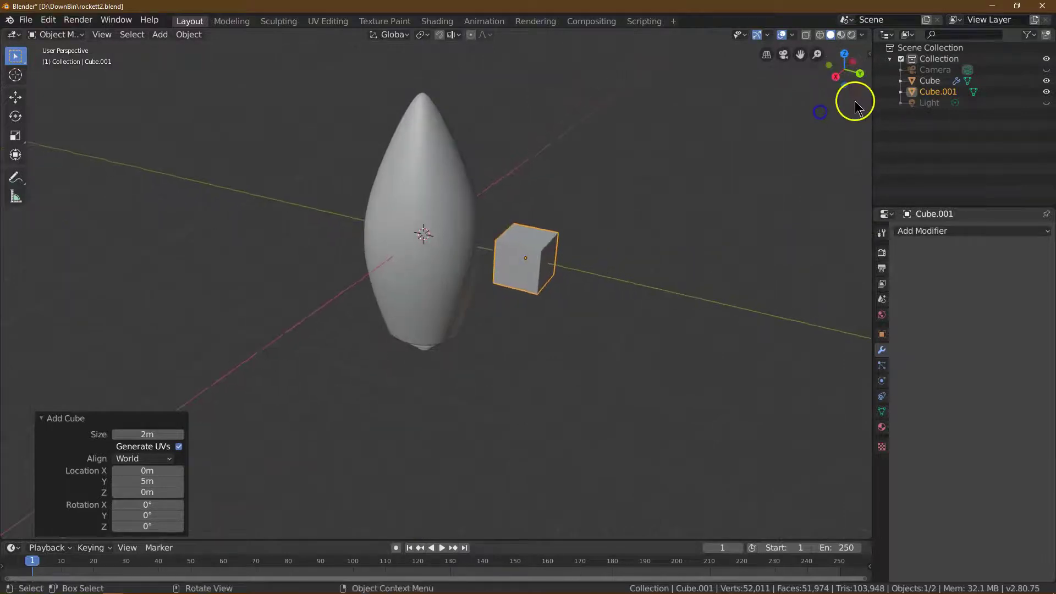
pyautogui.click(882, 334)
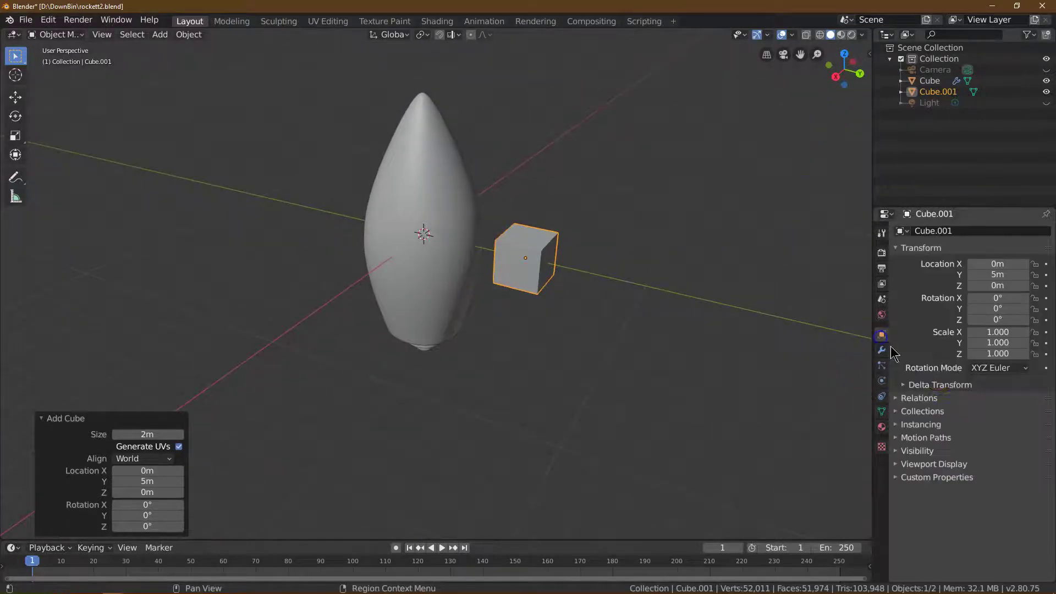
pyautogui.click(995, 334)
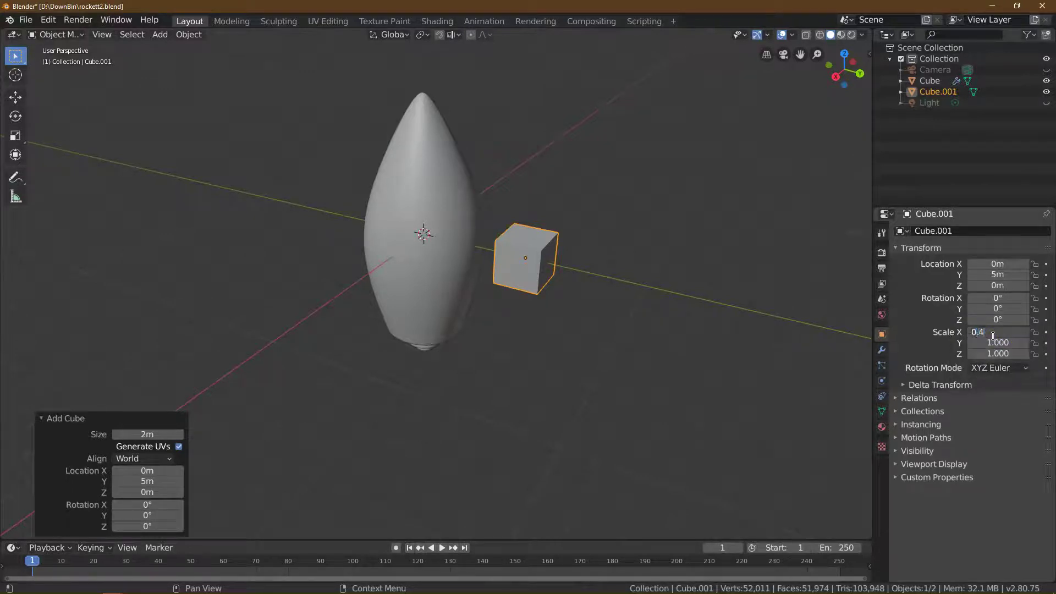
pyautogui.write('0.4')
pyautogui.press('Return')
pyautogui.click(996, 342)
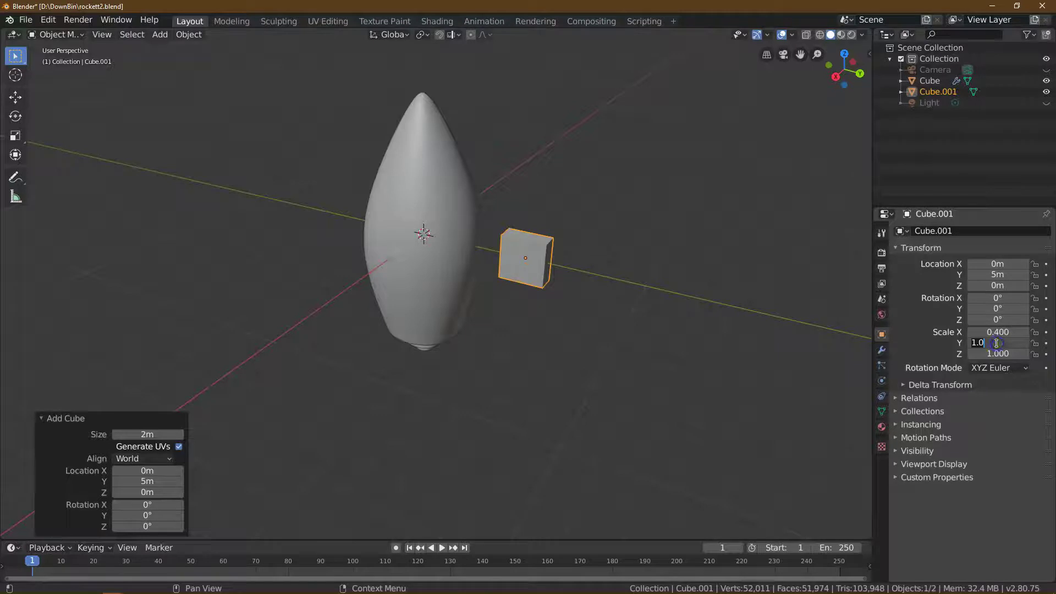
pyautogui.write('0.4')
pyautogui.press('Return')
pyautogui.click(998, 353)
pyautogui.write('0.')
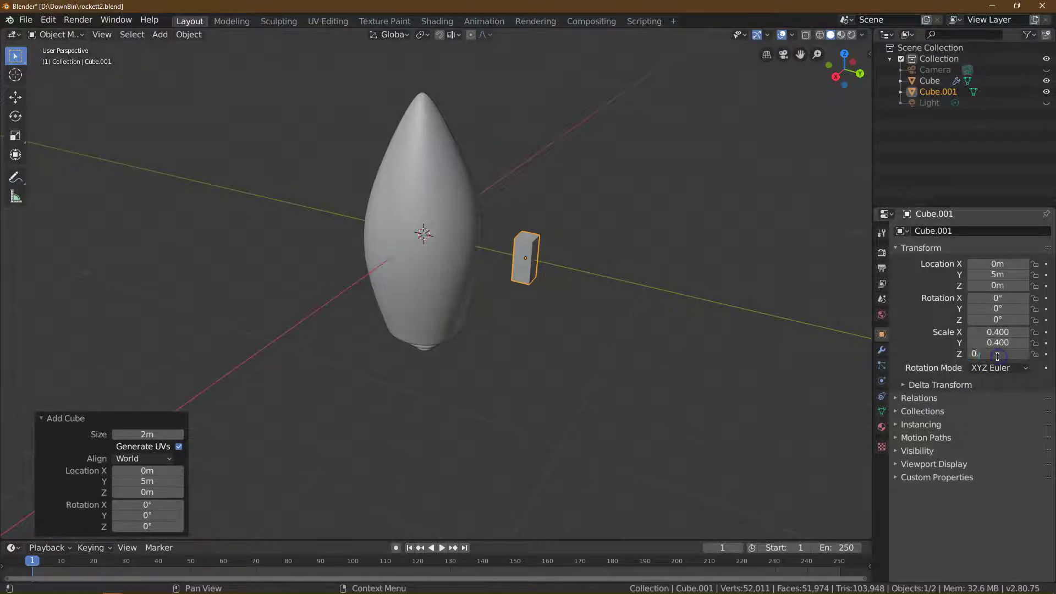
pyautogui.write('4')
pyautogui.press('Return')
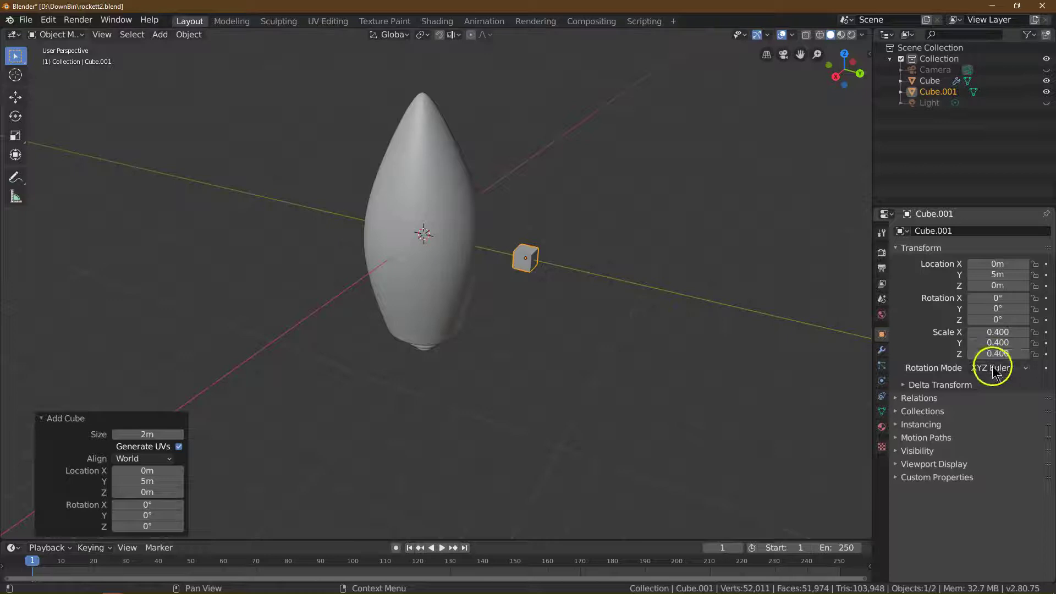
# Add a Subdivision Surface modifier to the small cube and set its viewport subdivisions to 4.
pyautogui.click(883, 351)
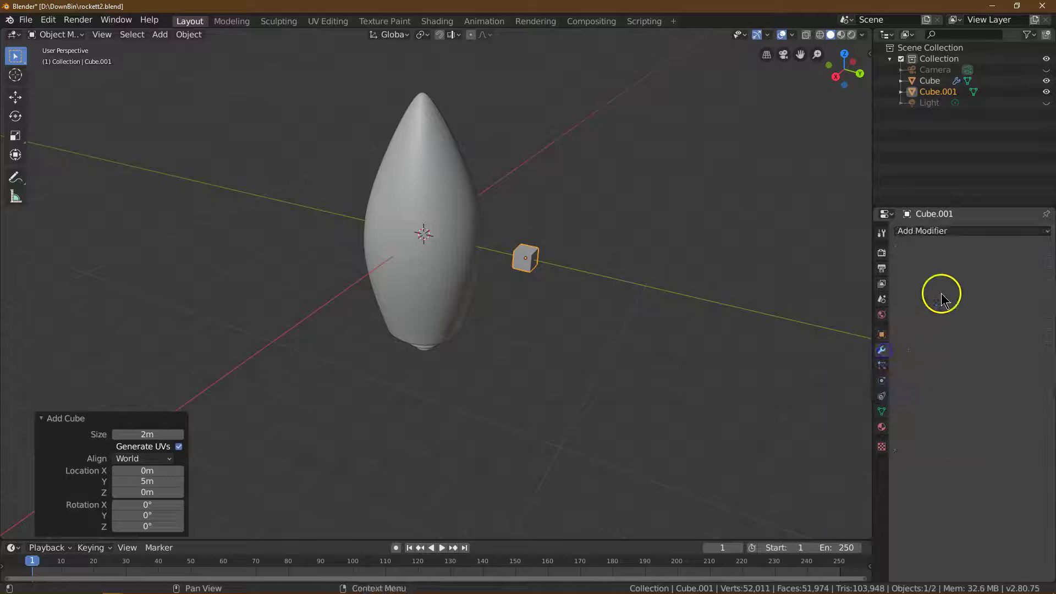
pyautogui.click(926, 233)
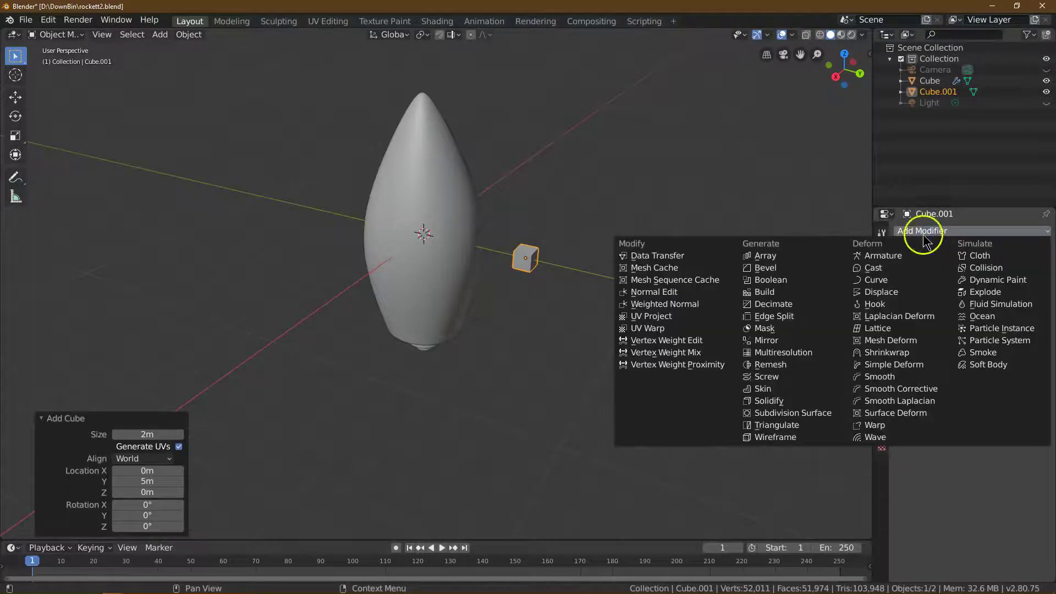
pyautogui.click(789, 412)
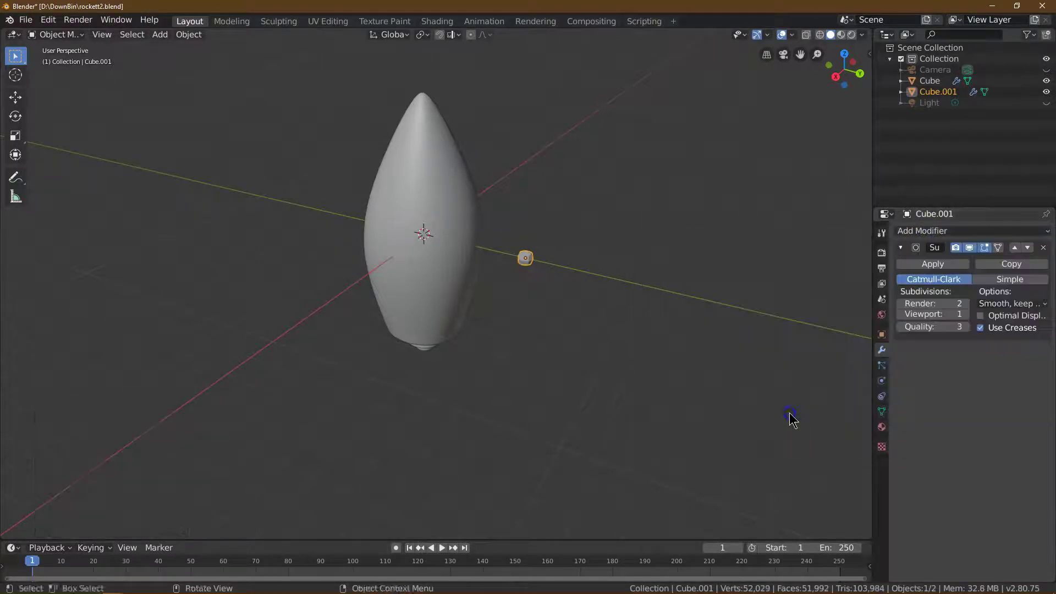
pyautogui.click(966, 314)
pyautogui.click(965, 315)
pyautogui.click(966, 314)
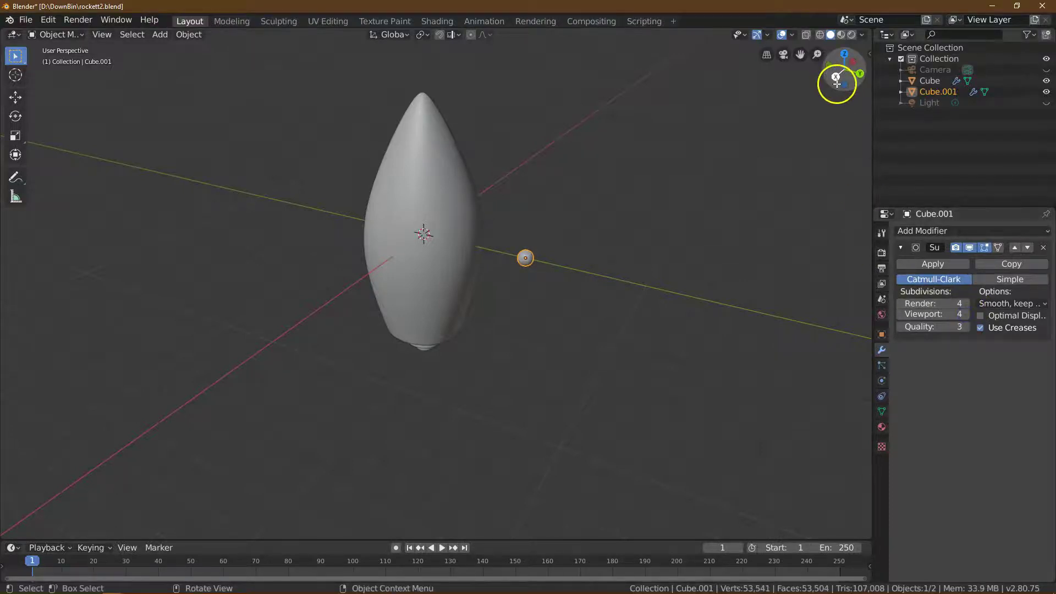
# Enter Edit Mode on the small subdivided cube and activate the box selection tool.
pyautogui.moveTo(838, 84); pyautogui.dragTo(807, 480)
pyautogui.moveTo(800, 54); pyautogui.dragTo(602, 127)
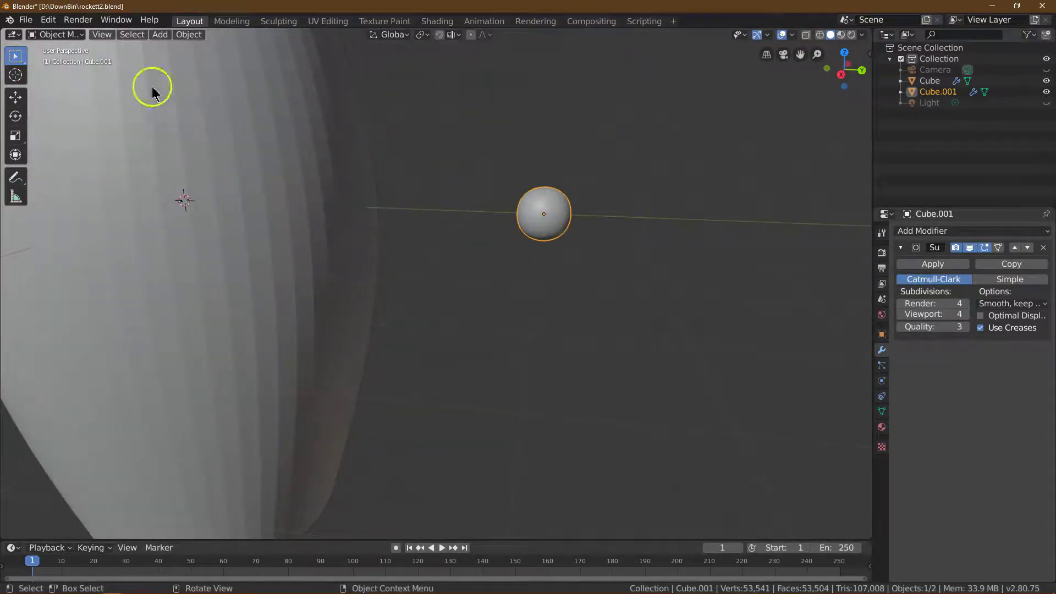
pyautogui.click(52, 34)
pyautogui.click(66, 59)
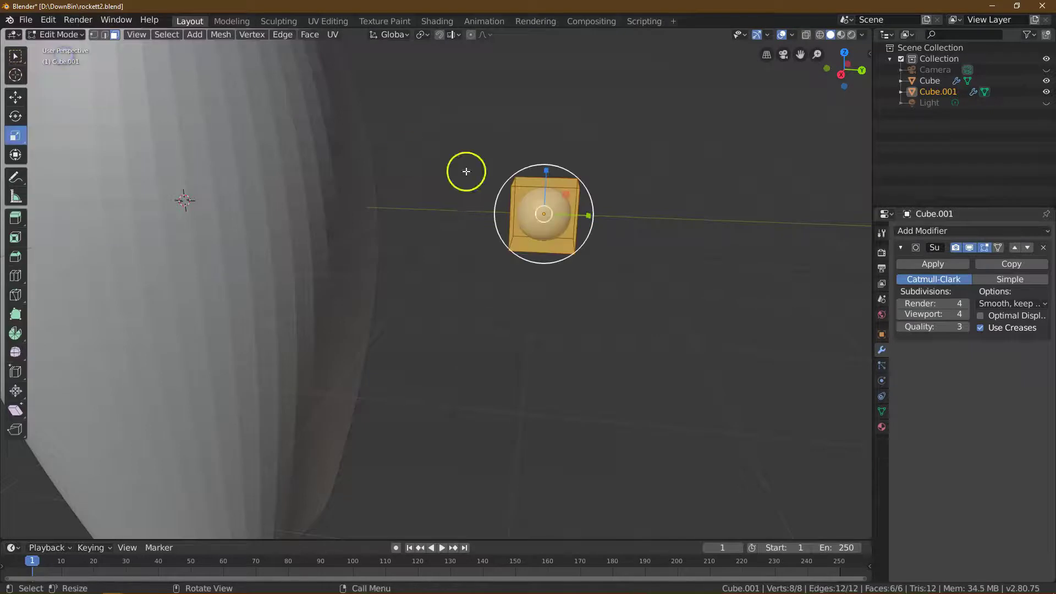
pyautogui.click(16, 56)
# Select the small cube's face pointing away from the body and move it 0.65 m along the global Y axis.
pyautogui.moveTo(861, 71); pyautogui.dragTo(787, 73)
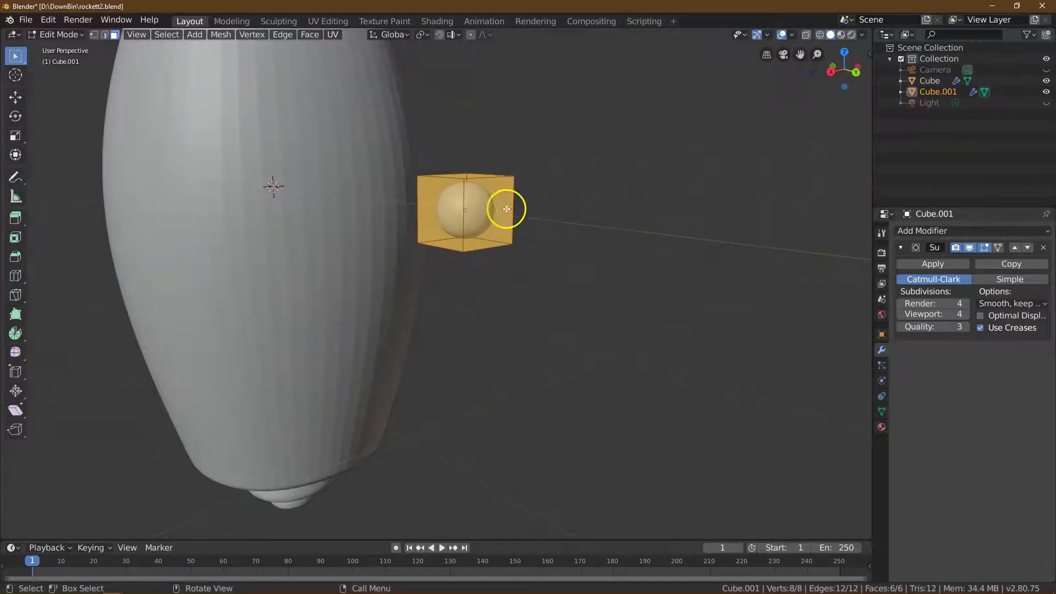
pyautogui.click(489, 215)
pyautogui.click(13, 95)
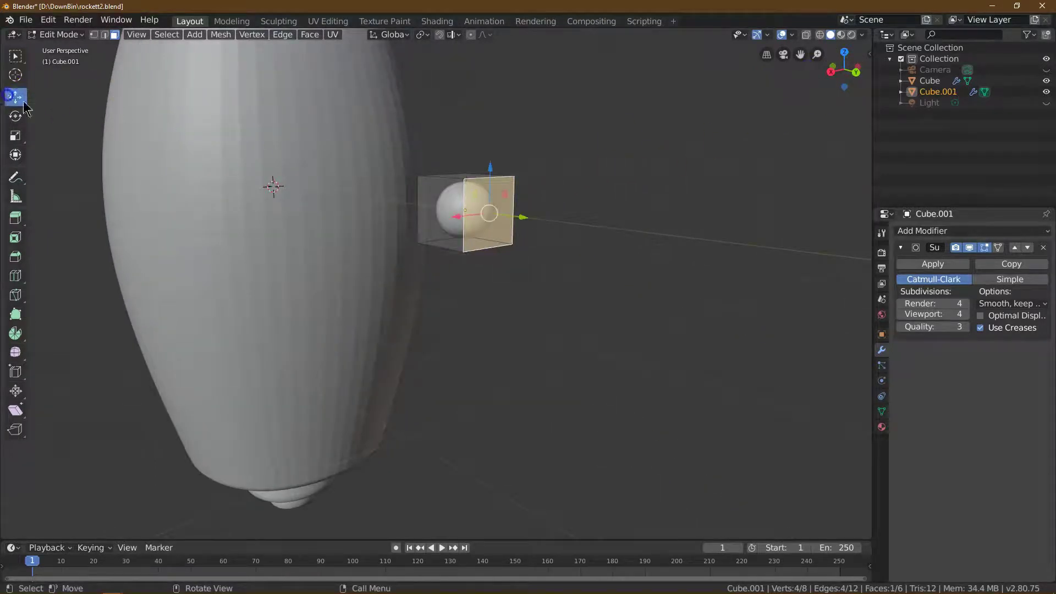
pyautogui.moveTo(519, 219); pyautogui.dragTo(556, 233)
pyautogui.doubleClick(160, 492)
pyautogui.write('0.')
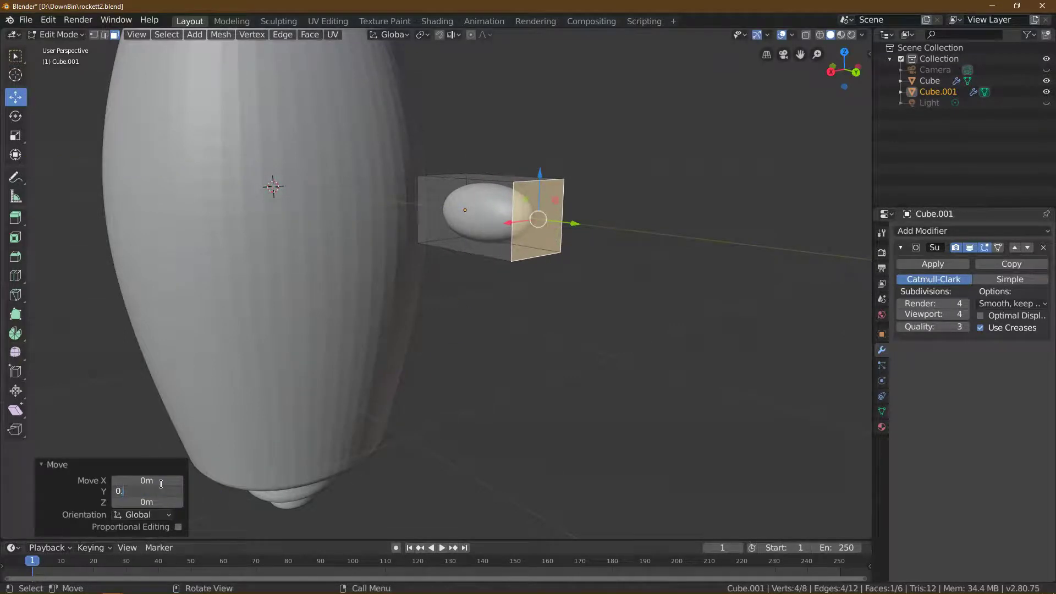
pyautogui.write('65')
pyautogui.press('Return')
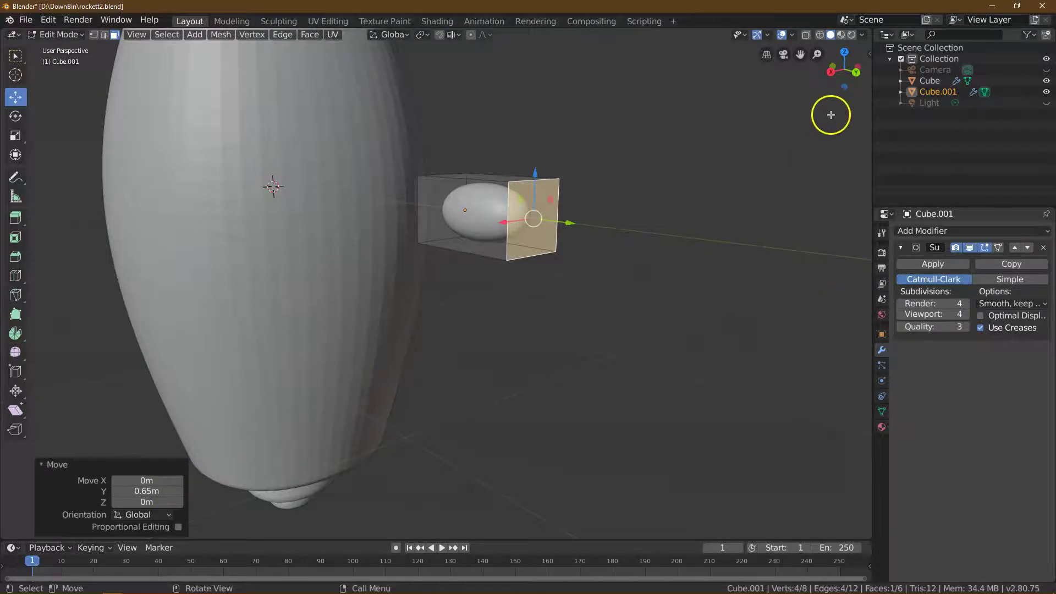
# Extrude the selected outer face about 0.93 m along its normal, away from the body.
pyautogui.moveTo(835, 75); pyautogui.dragTo(860, 69)
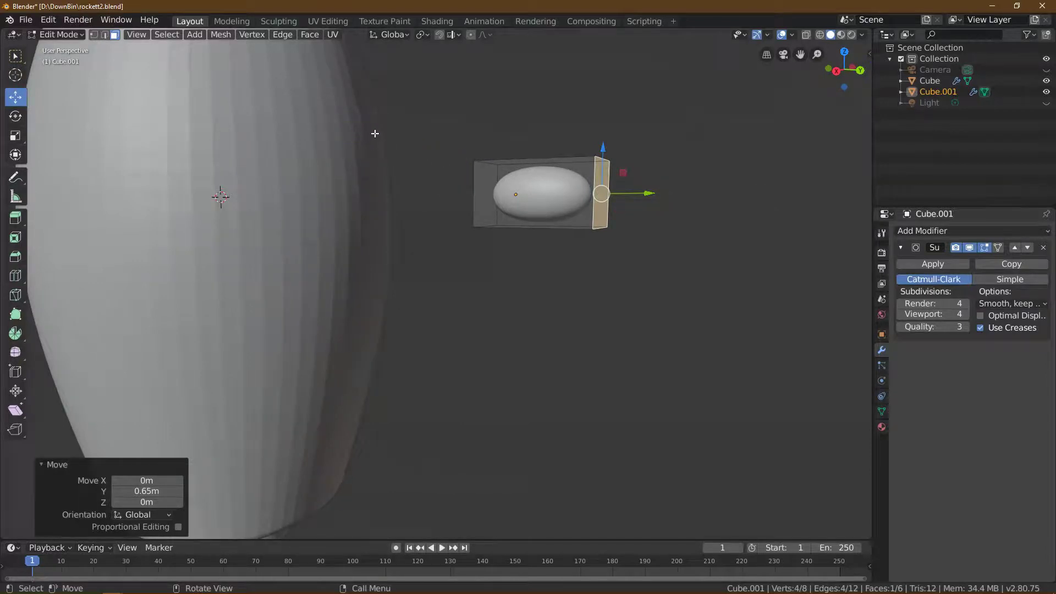
pyautogui.click(309, 35)
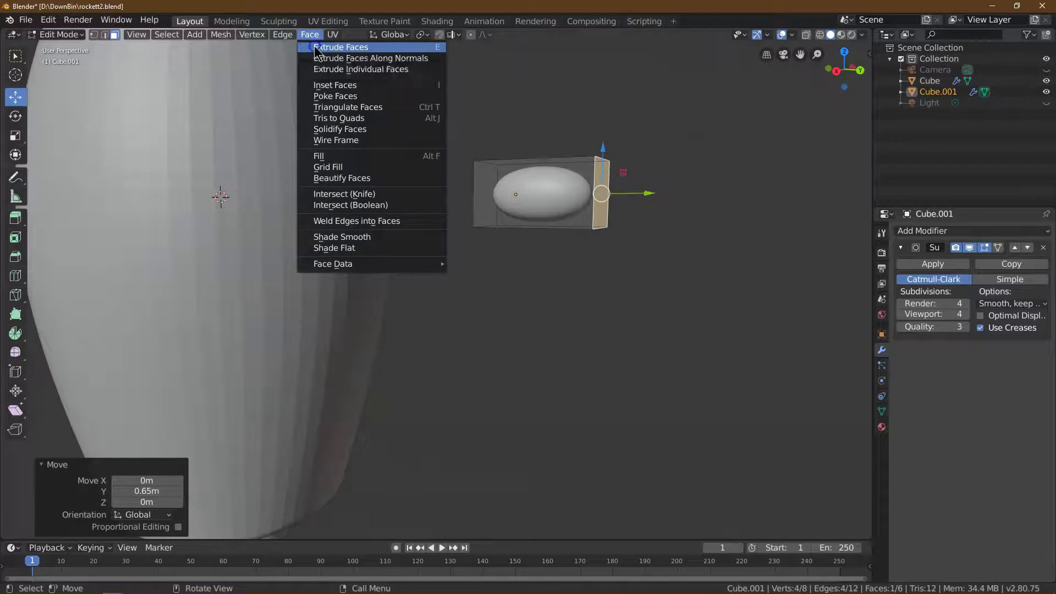
pyautogui.click(314, 47)
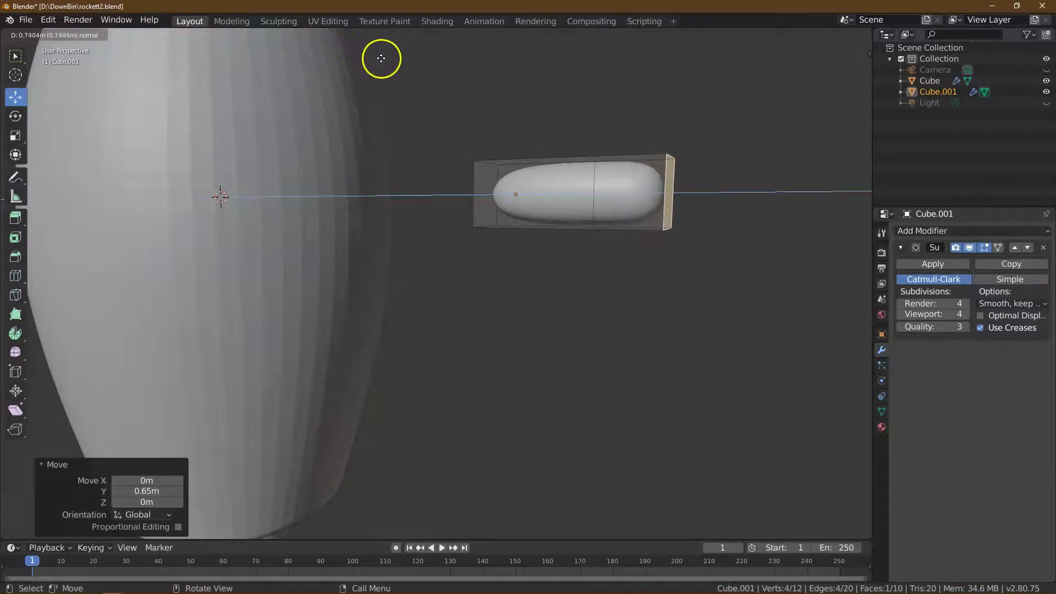
pyautogui.click(399, 65)
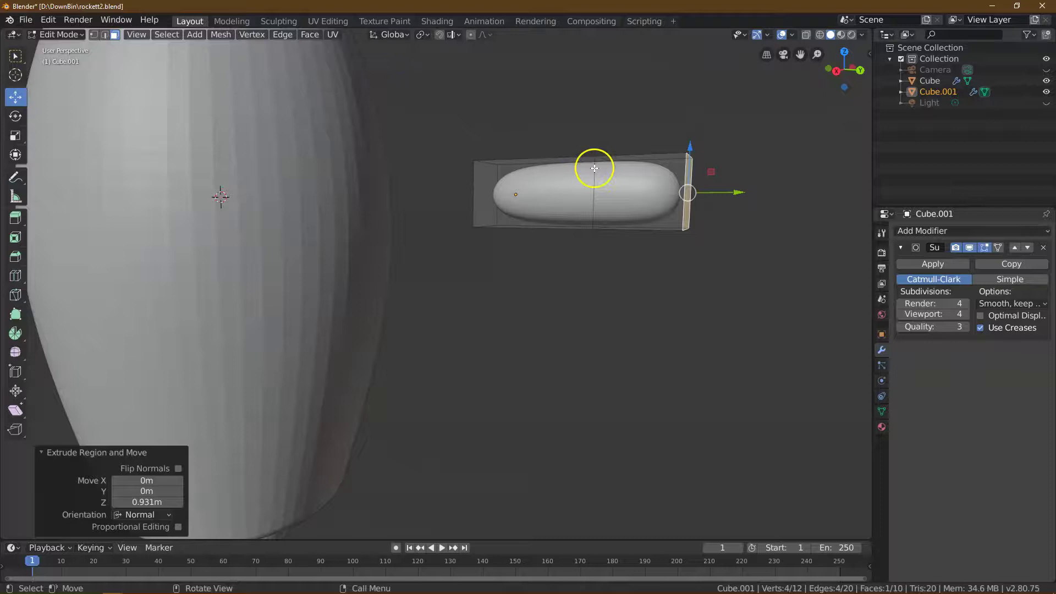
# Set the outer face's extrusion distance to 0.9 m, and move that face -0.4 m along the global Z axis.
pyautogui.click(145, 503)
pyautogui.write('0.9')
pyautogui.press('Return')
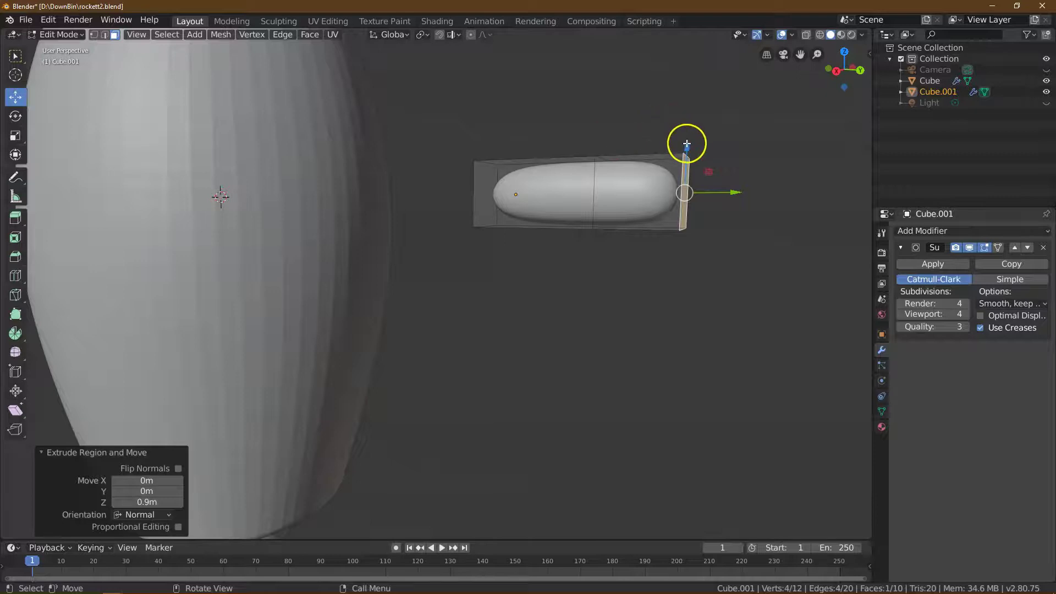
pyautogui.moveTo(688, 144); pyautogui.dragTo(677, 188)
pyautogui.click(140, 500)
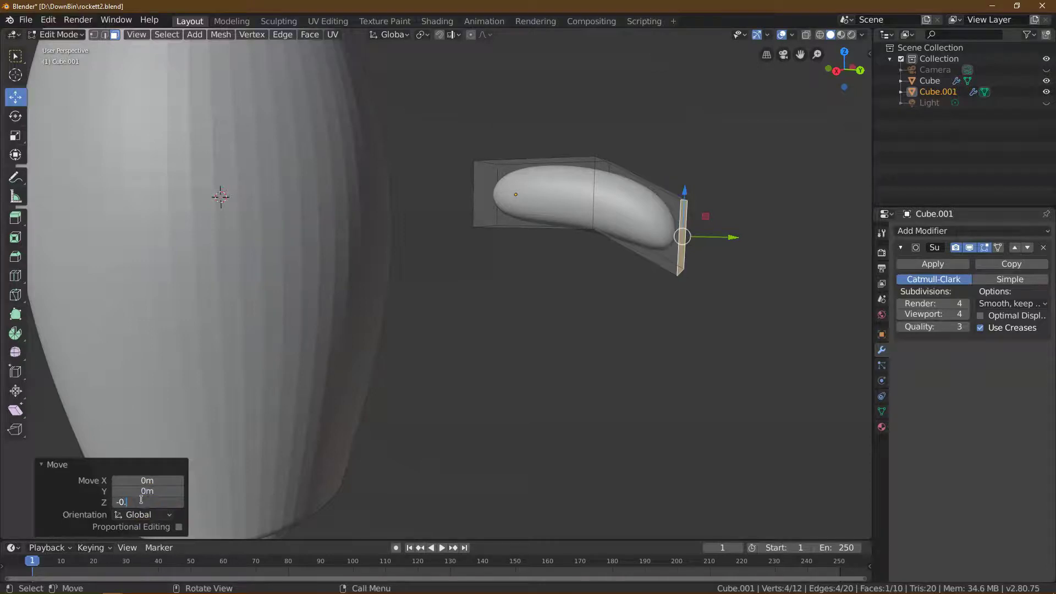
pyautogui.write('-0.4')
pyautogui.press('Return')
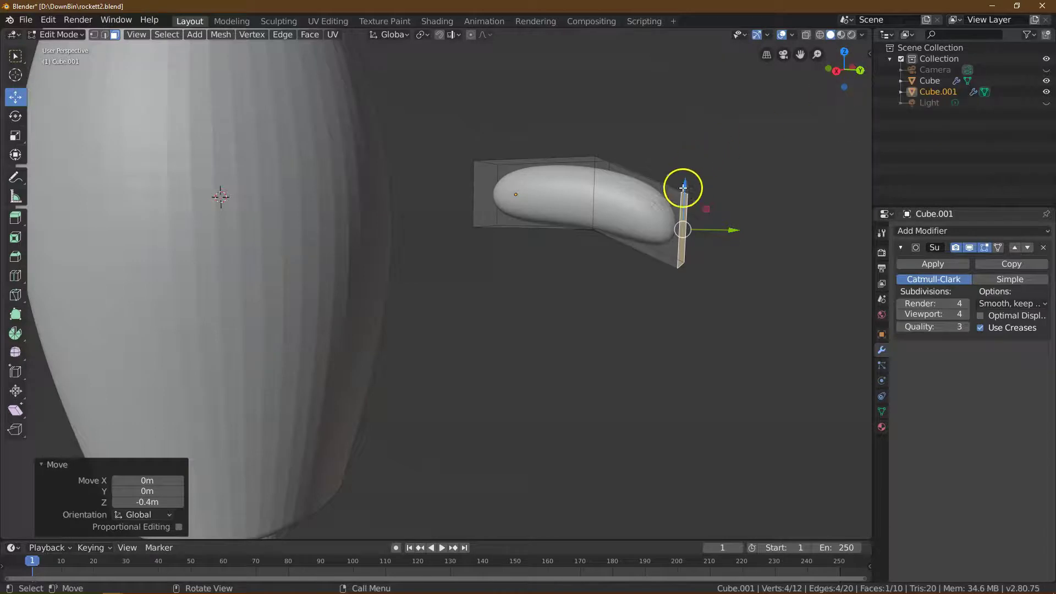
# Select the underside face of the part's sloping outer segment and extrude it 4.6 m along its normal.
pyautogui.moveTo(861, 71); pyautogui.dragTo(46, 38)
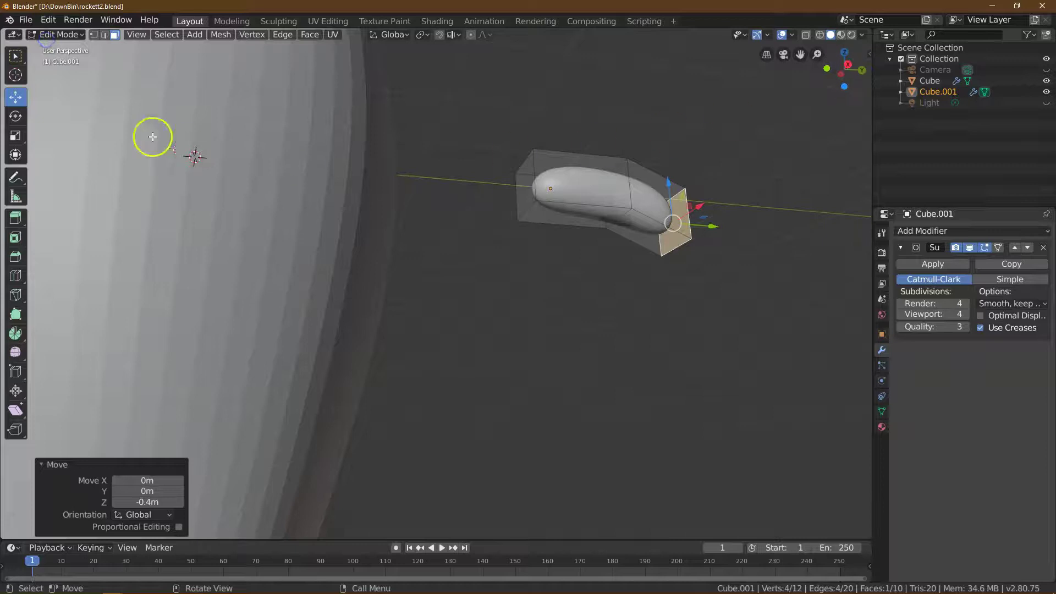
pyautogui.click(17, 59)
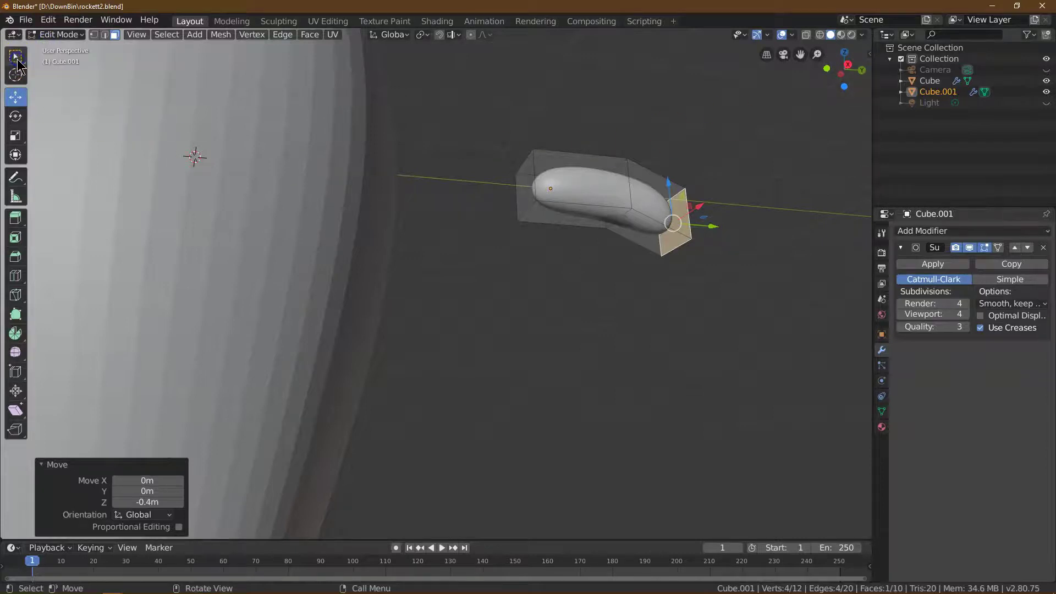
pyautogui.click(17, 59)
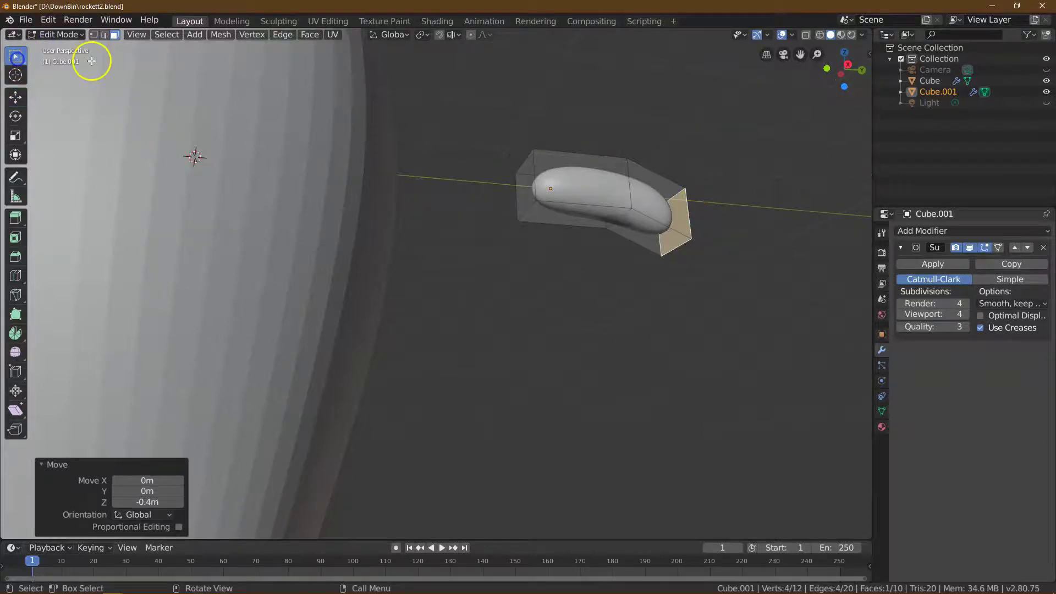
pyautogui.click(641, 238)
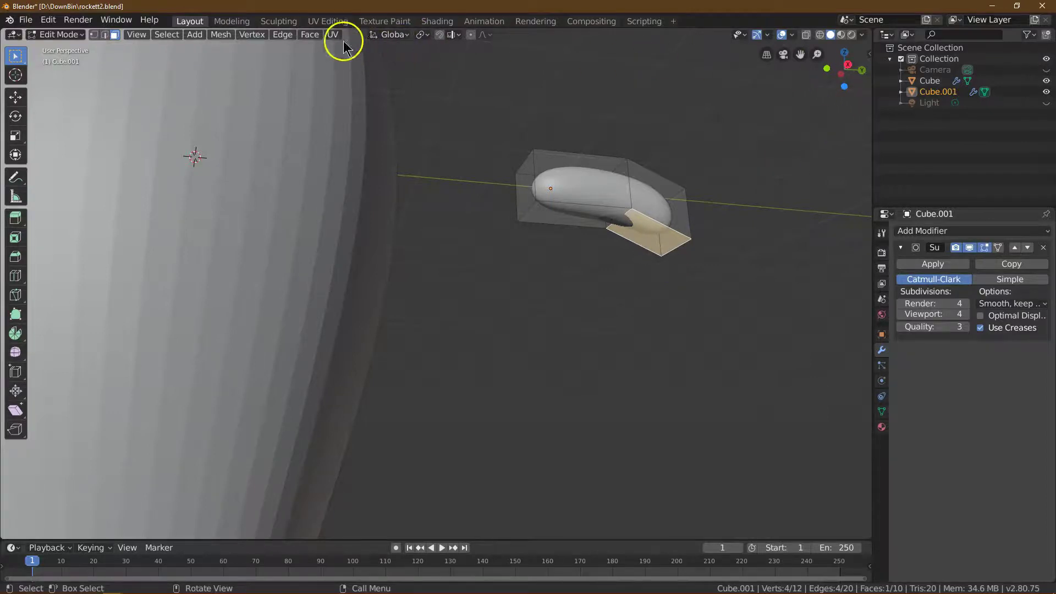
pyautogui.click(309, 35)
pyautogui.click(319, 48)
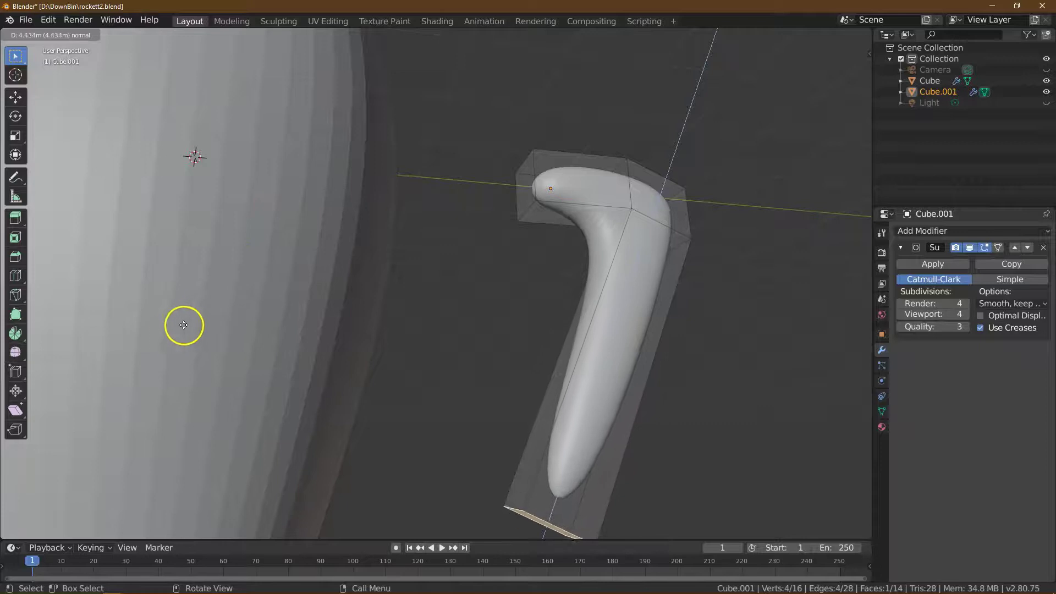
pyautogui.click(168, 339)
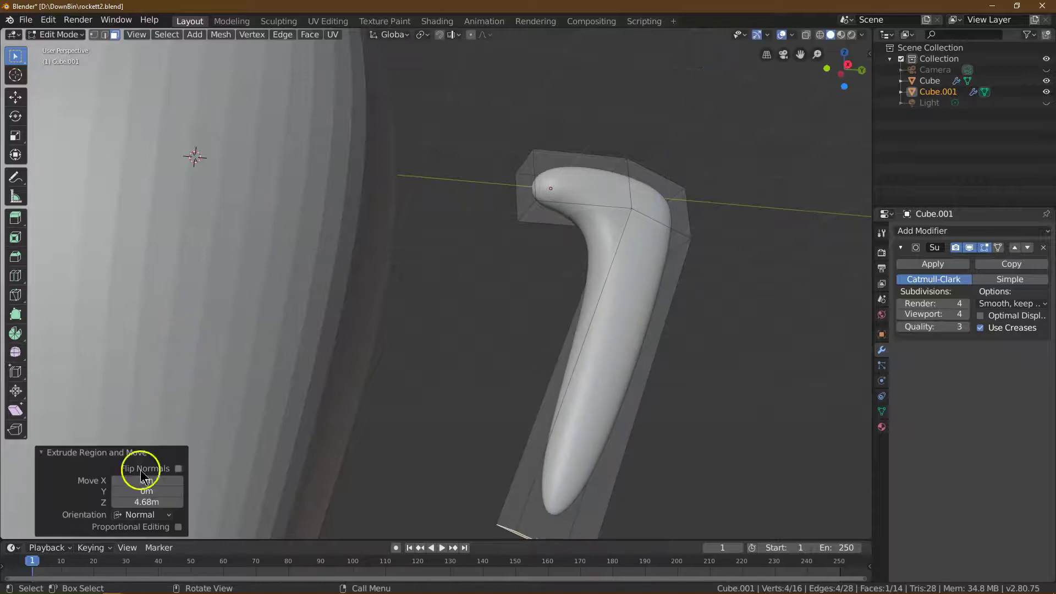
pyautogui.doubleClick(142, 502)
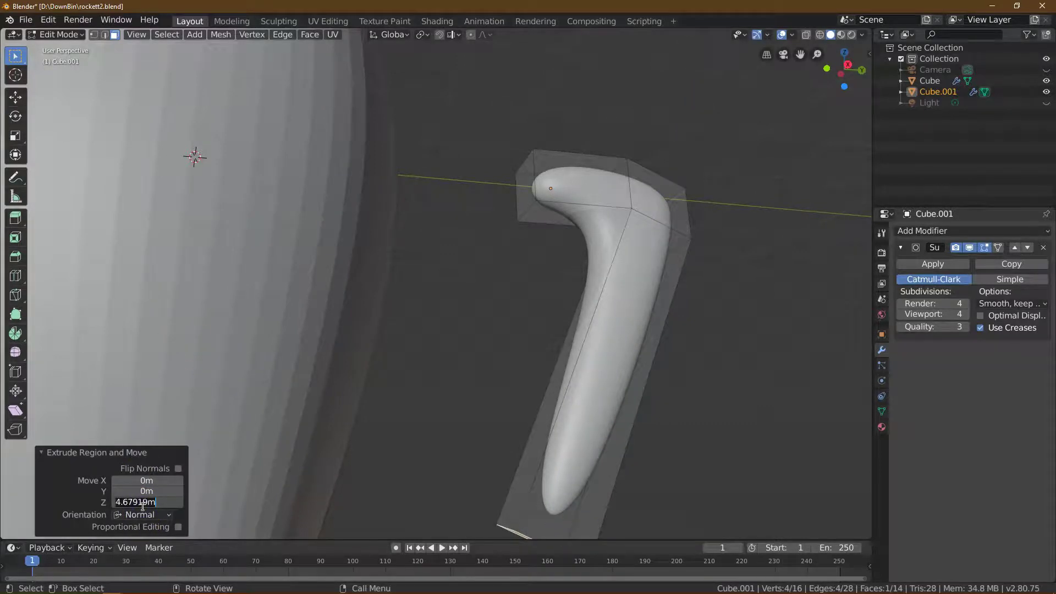
pyautogui.press('Return')
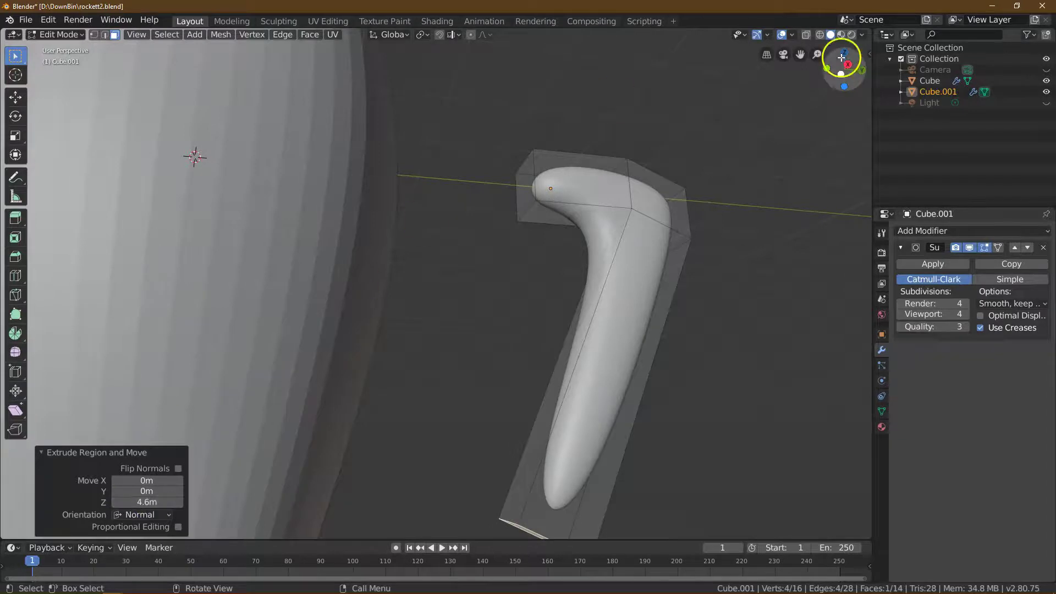
# Scale the lower end face of the long extrusion to 0.1 on the X, Y and Z axes.
pyautogui.moveTo(850, 64); pyautogui.dragTo(856, 68)
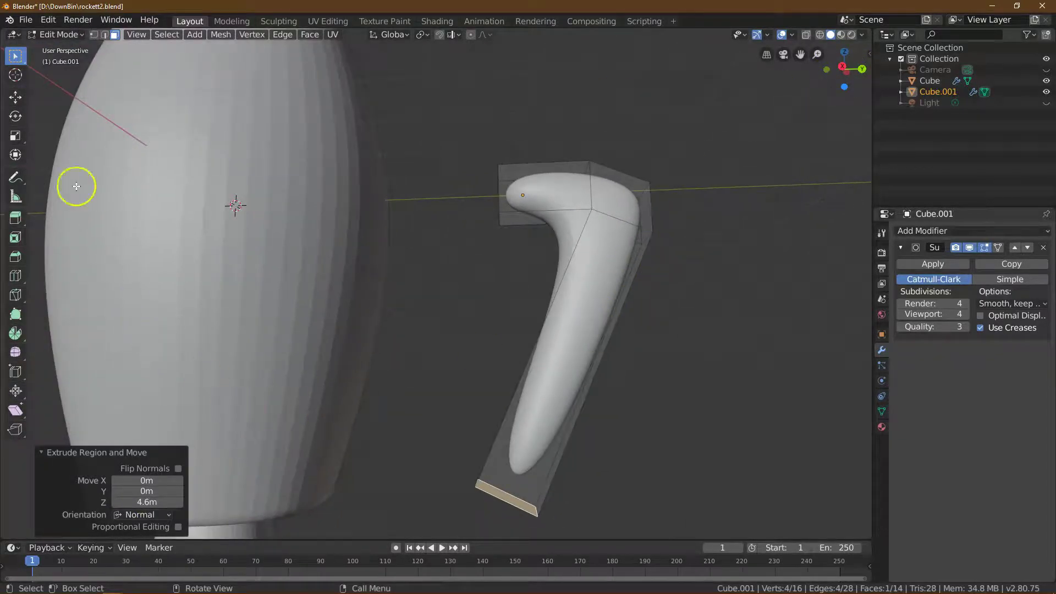
pyautogui.click(16, 135)
pyautogui.moveTo(525, 498)
pyautogui.mouseDown()
pyautogui.moveTo(559, 514)
pyautogui.moveTo(537, 514)
pyautogui.mouseUp()
pyautogui.click(136, 480)
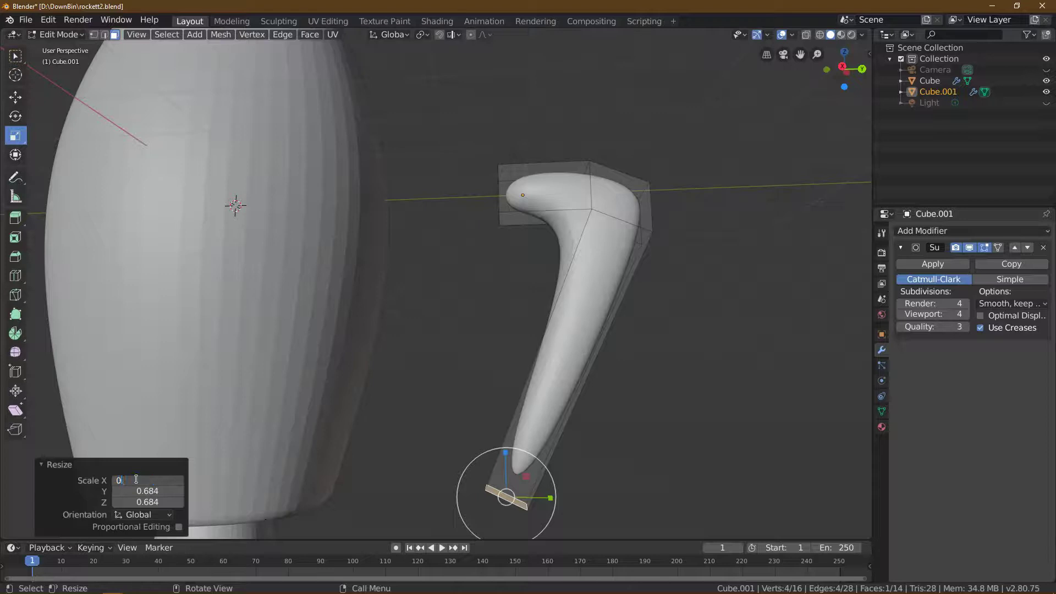
pyautogui.write('0.1')
pyautogui.press('Return')
pyautogui.click(142, 491)
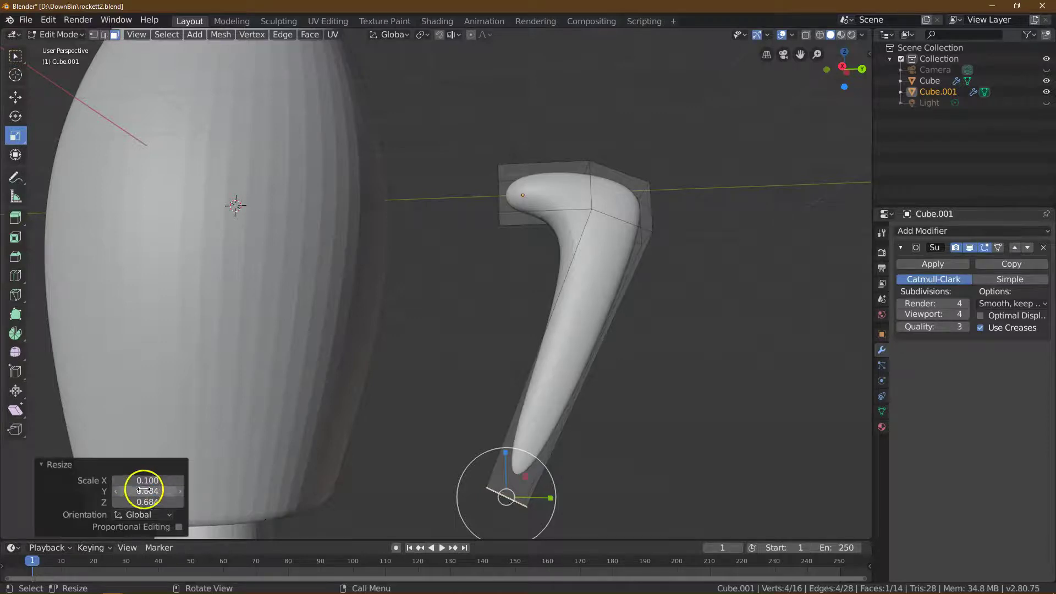
pyautogui.write('0.1')
pyautogui.press('Return')
pyautogui.click(147, 501)
pyautogui.write('0.1')
pyautogui.press('Return')
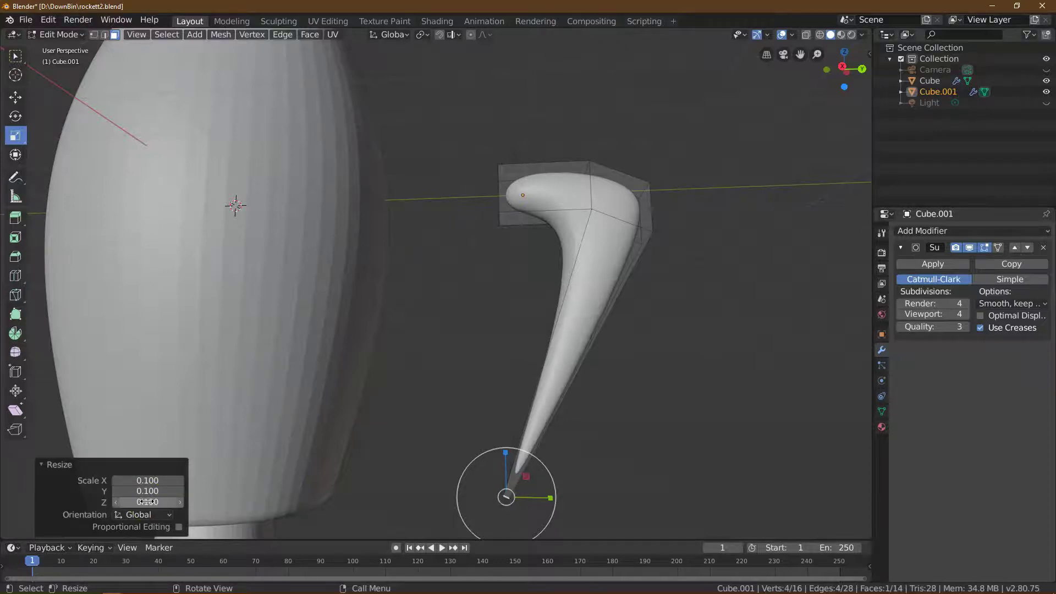
# Change the lower end face's scale factors to 0.2 on X and Y and 0 on Z.
pyautogui.click(142, 481)
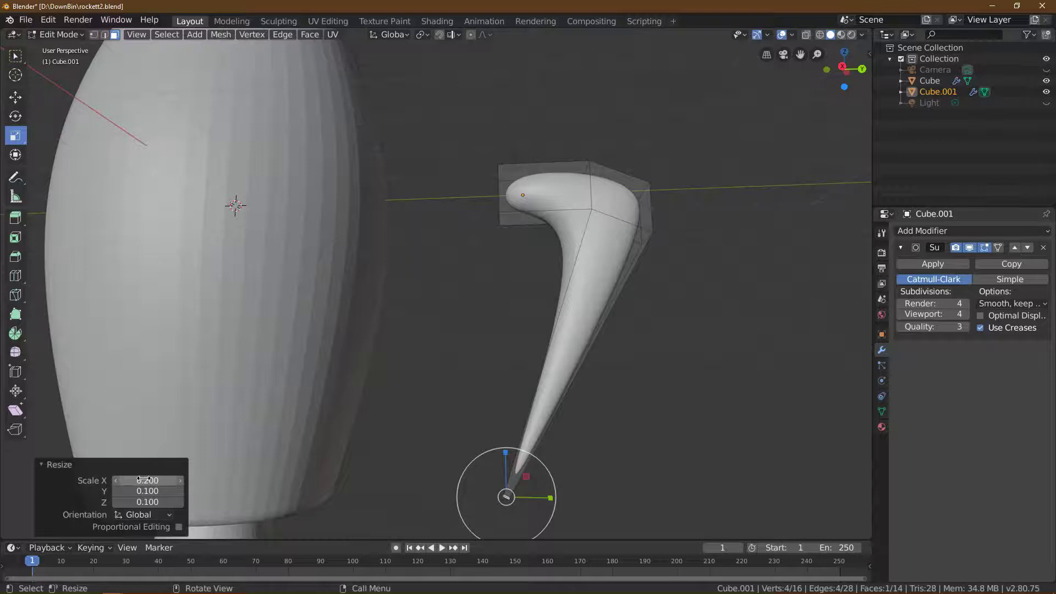
pyautogui.click(150, 499)
pyautogui.write('0.2')
pyautogui.press('Return')
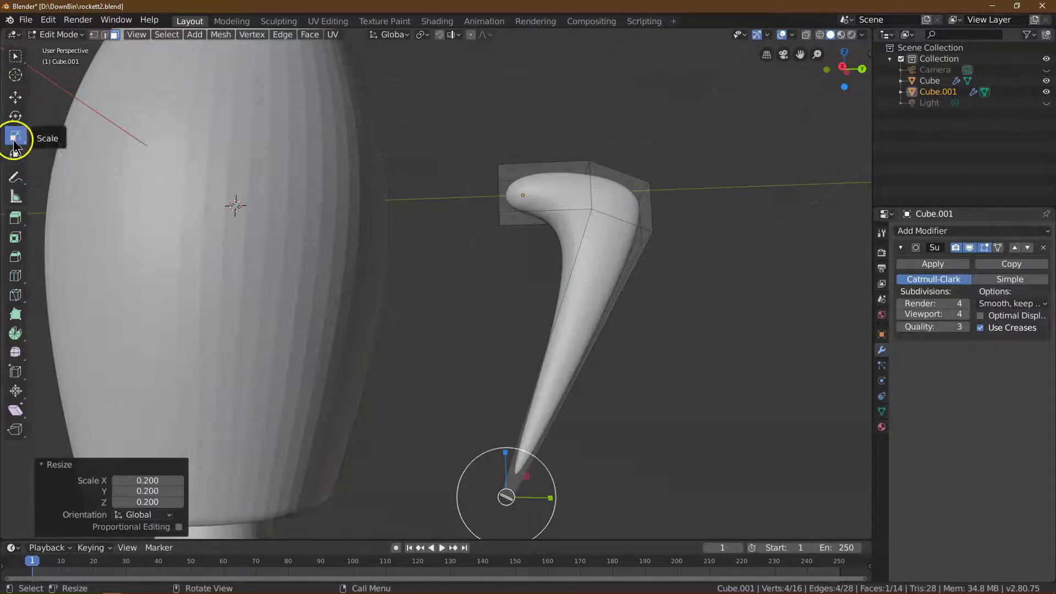
pyautogui.click(141, 501)
pyautogui.write('0')
pyautogui.press('Return')
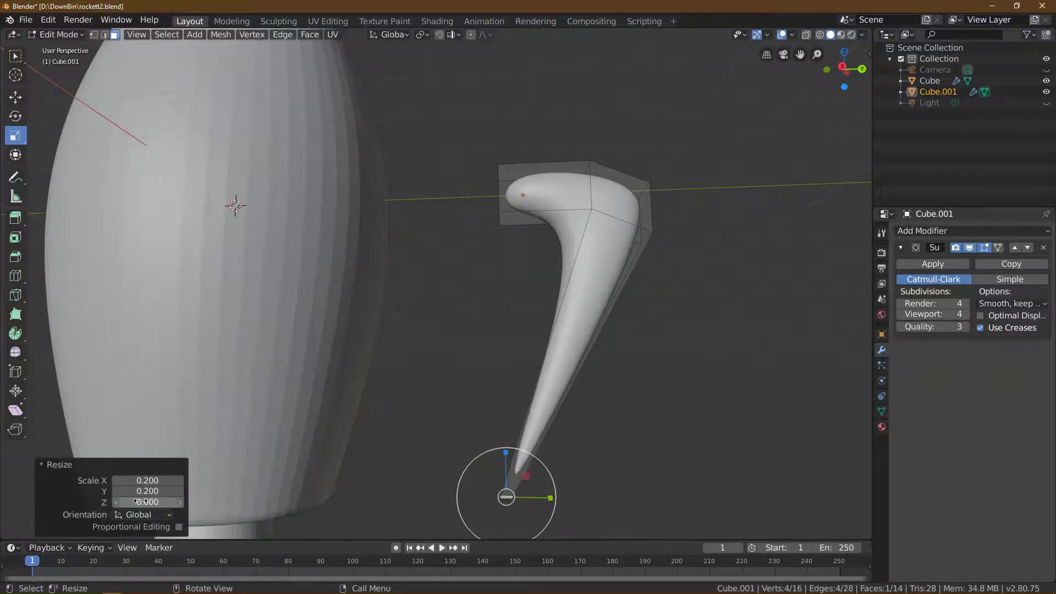
# Move the lower end face 1 m along the global Y axis, away from the body.
pyautogui.click(15, 97)
pyautogui.moveTo(550, 497); pyautogui.dragTo(621, 504)
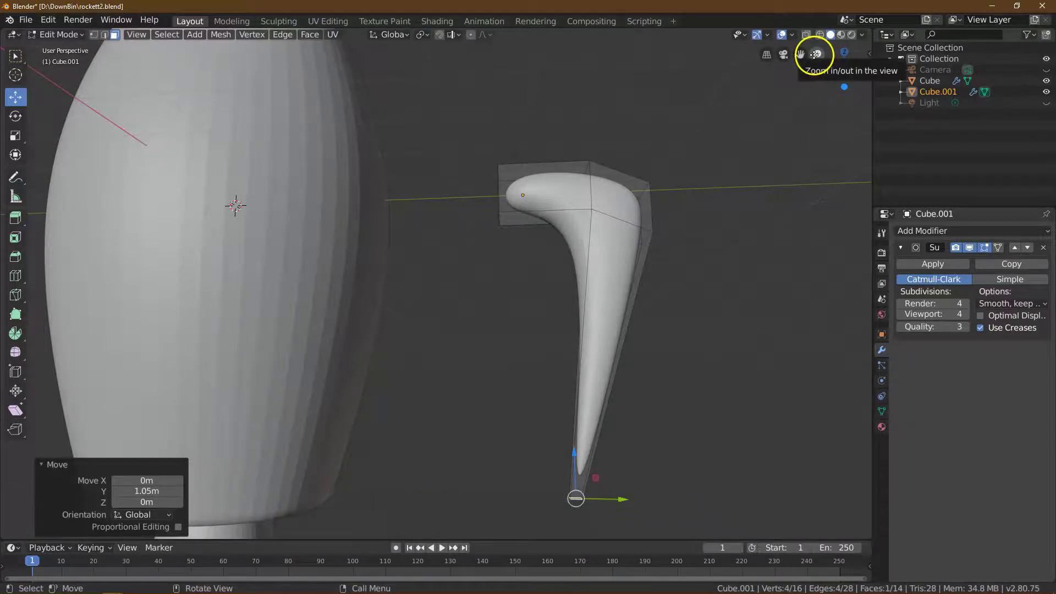
pyautogui.click(129, 491)
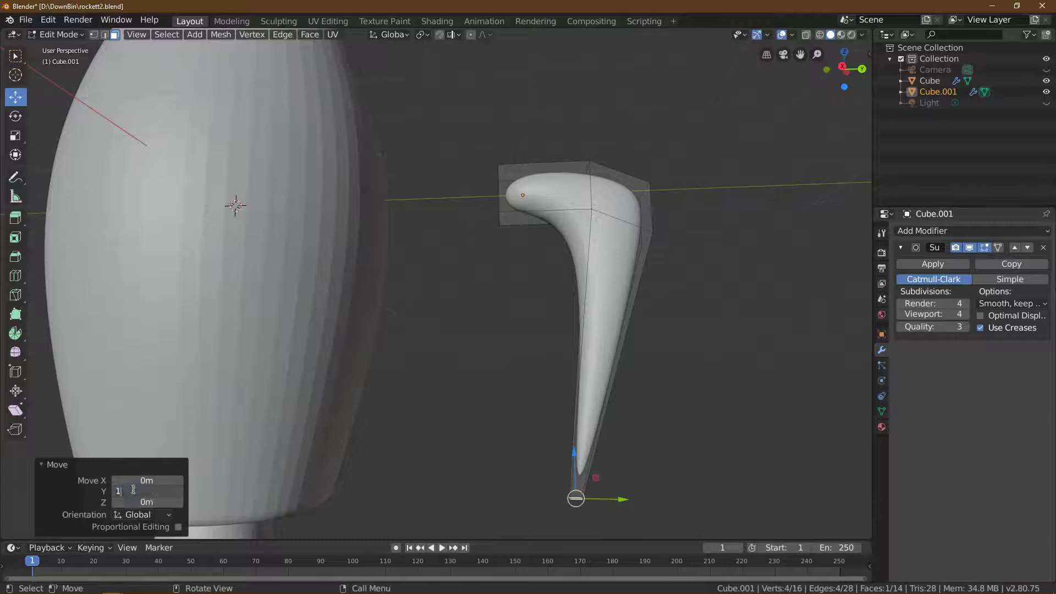
pyautogui.write('1')
pyautogui.press('Return')
# Box-select the outer faces of the part's upper end from the top view and scale them to 0.7 on X and 0.9 on Y.
pyautogui.moveTo(816, 51); pyautogui.dragTo(816, 69)
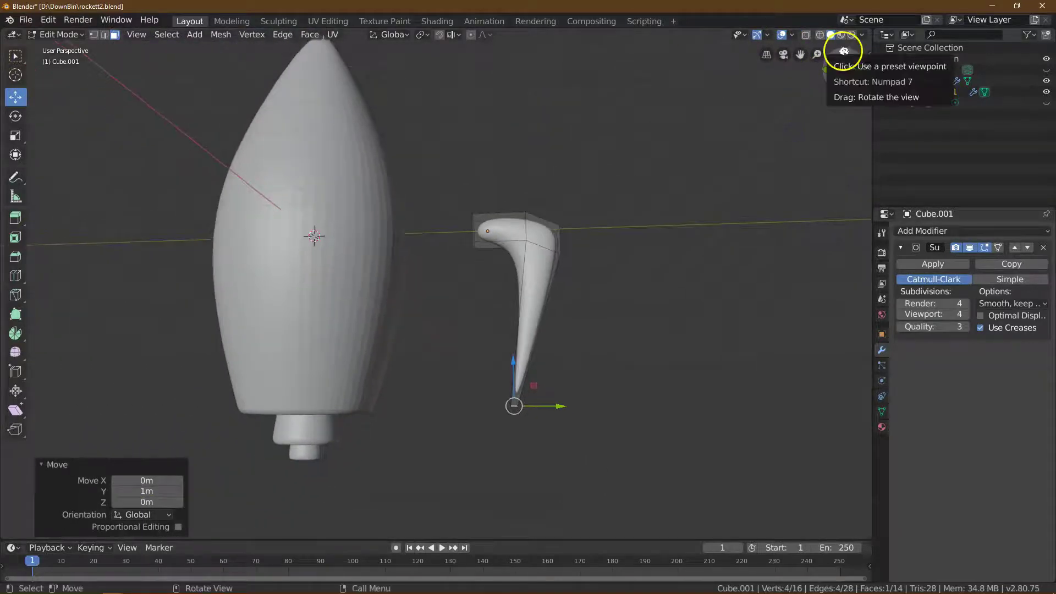
pyautogui.click(844, 51)
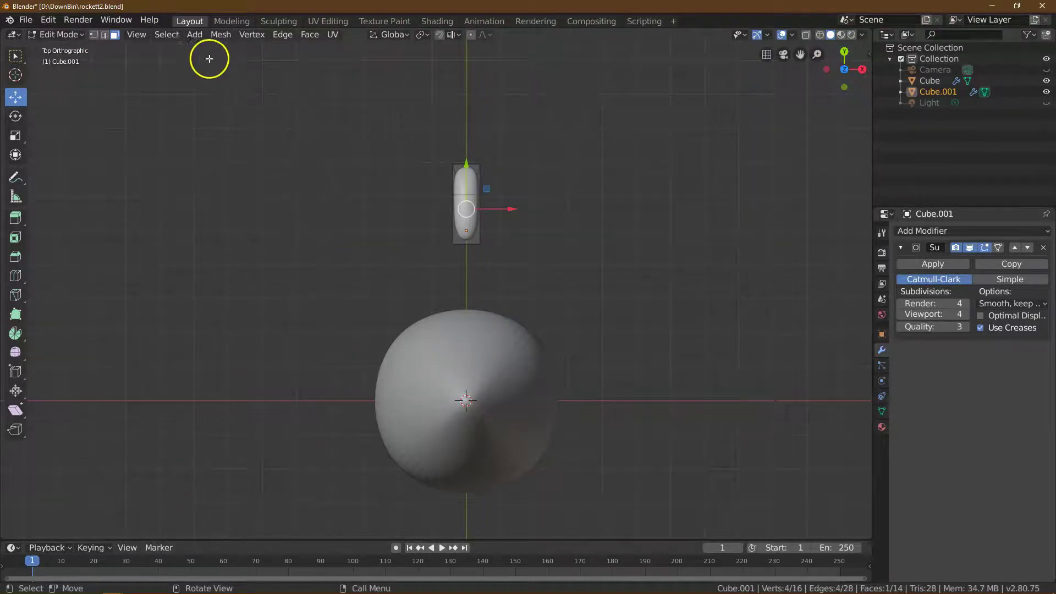
pyautogui.click(15, 56)
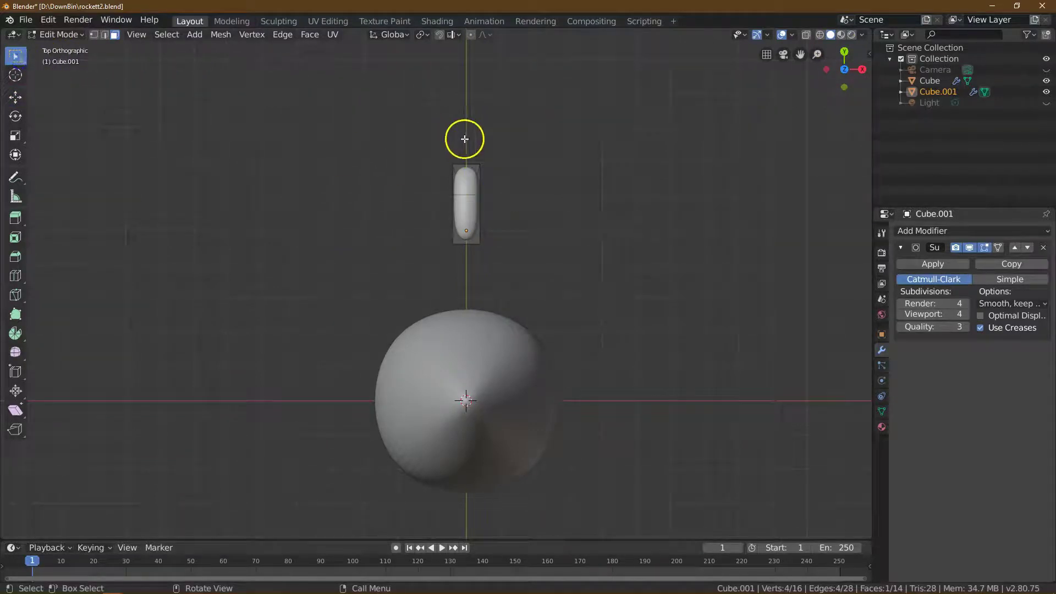
pyautogui.moveTo(459, 135); pyautogui.dragTo(470, 212)
pyautogui.moveTo(863, 66); pyautogui.dragTo(842, 70)
pyautogui.moveTo(660, 495); pyautogui.dragTo(632, 495, button='middle')
pyautogui.click(15, 135)
pyautogui.moveTo(380, 290); pyautogui.dragTo(401, 290)
pyautogui.click(150, 482)
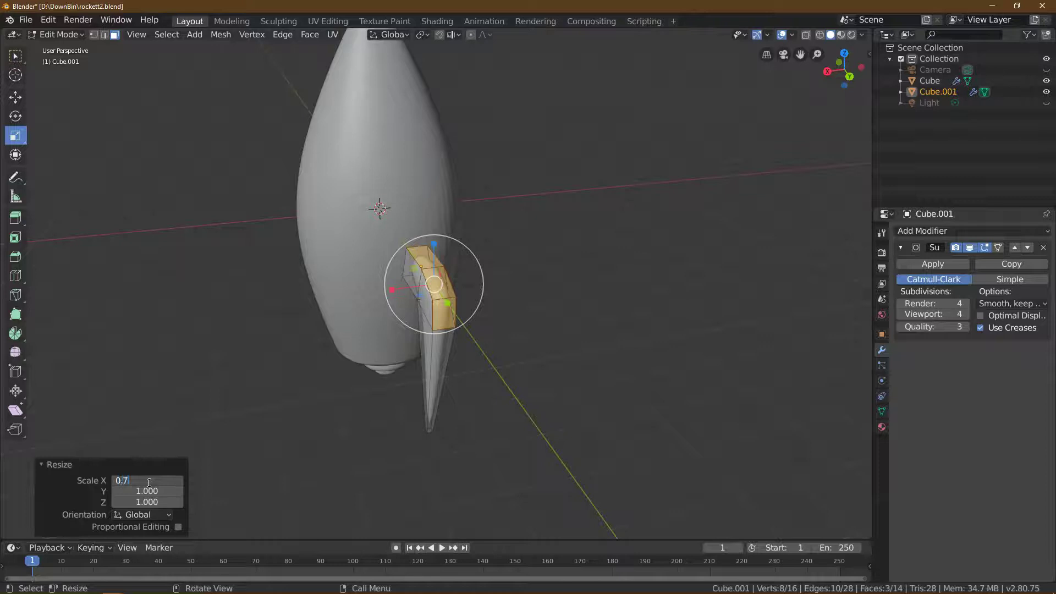
pyautogui.moveTo(149, 482); pyautogui.dragTo(138, 490)
pyautogui.click(142, 489)
pyautogui.press('Return')
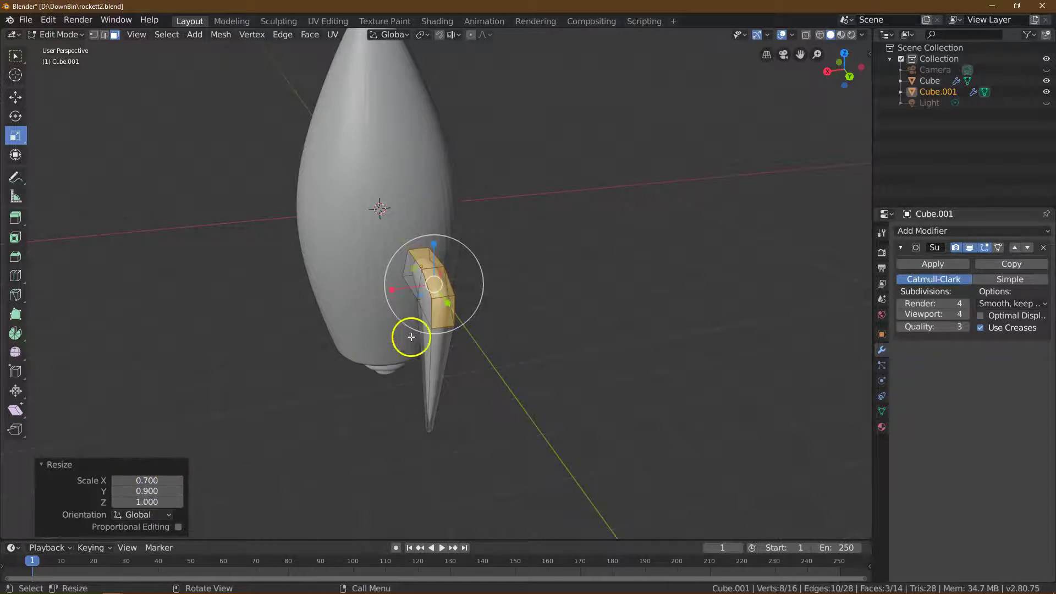
# Return to Object Mode and move the leg-shaped part -2.9 m along the global Y axis, towards the body.
pyautogui.click(845, 54)
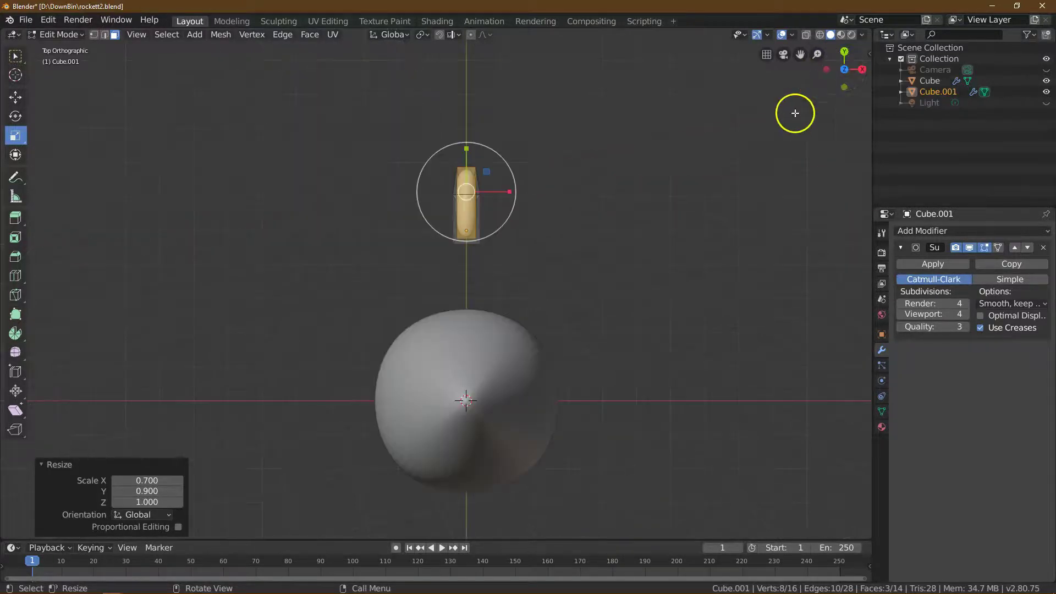
pyautogui.click(57, 34)
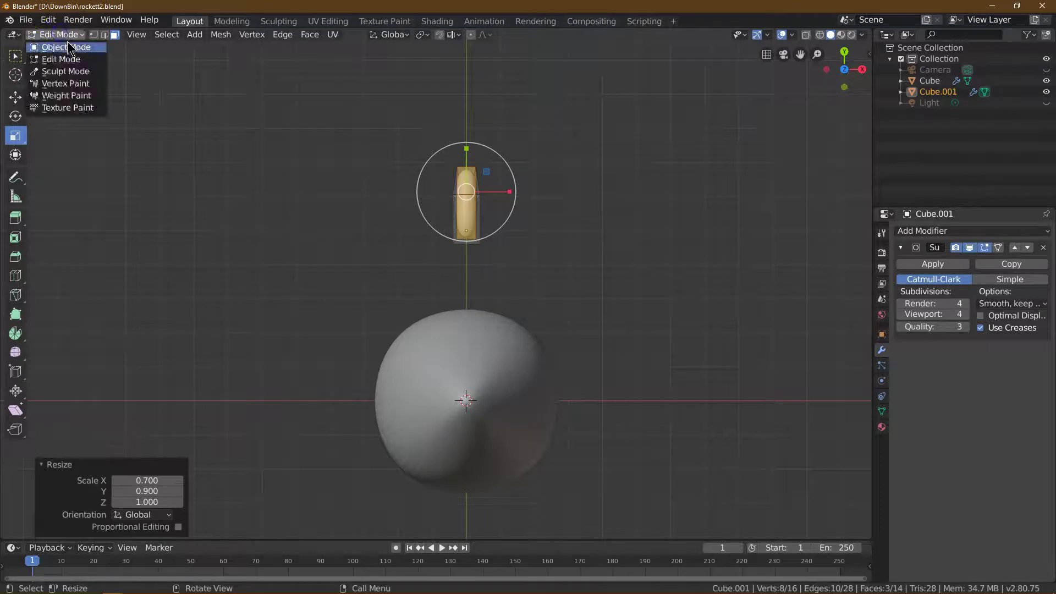
pyautogui.click(66, 47)
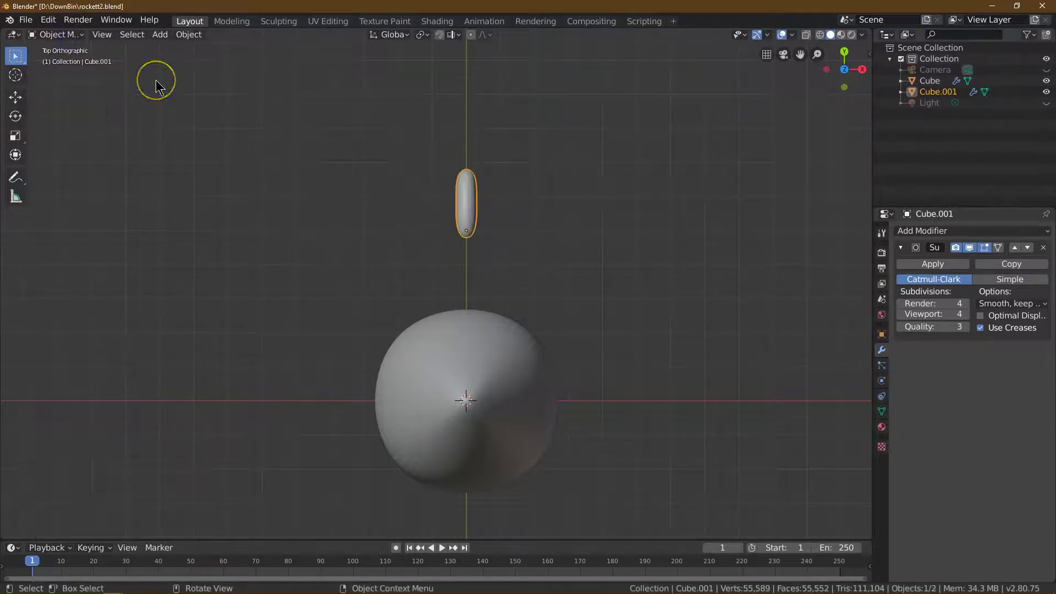
pyautogui.click(15, 97)
pyautogui.moveTo(471, 182); pyautogui.dragTo(468, 282)
pyautogui.click(144, 491)
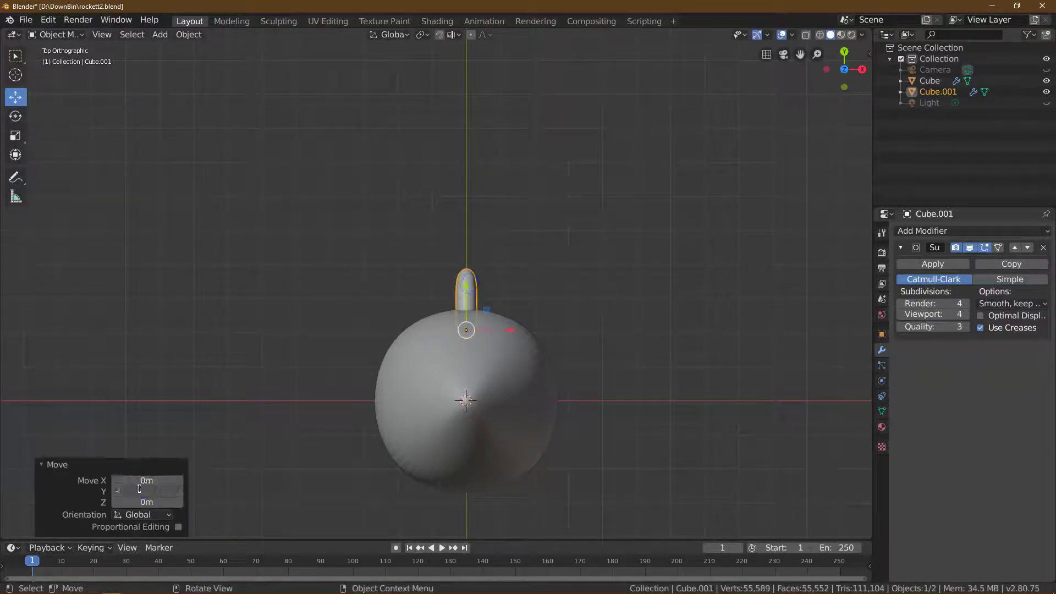
pyautogui.press('Return')
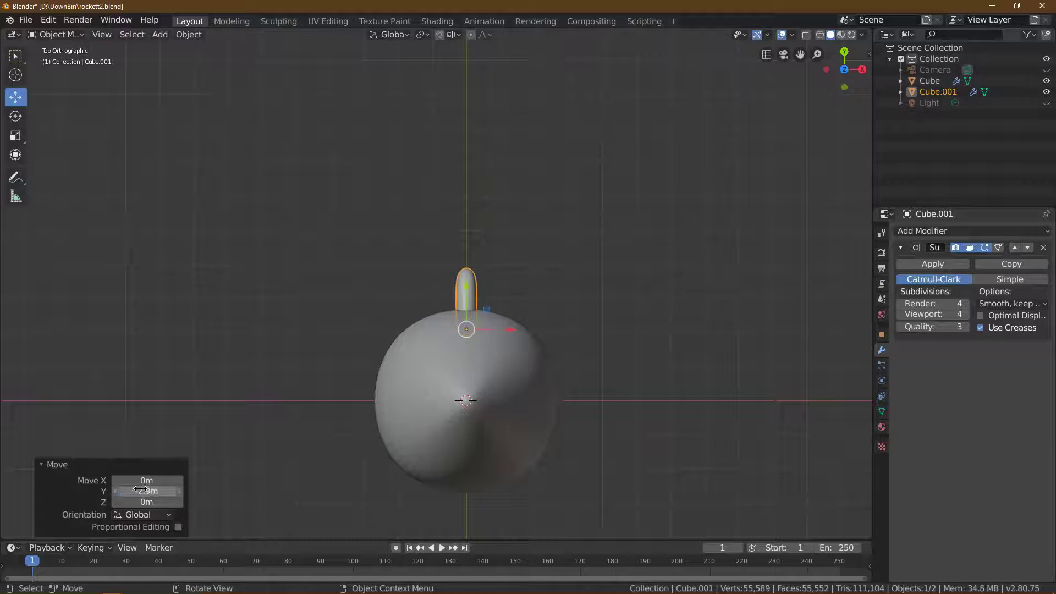
# In the right side view, lower the leg-shaped part by moving it -3.5 m along the global Z axis.
pyautogui.click(863, 69)
pyautogui.moveTo(390, 197); pyautogui.dragTo(350, 309)
pyautogui.click(135, 502)
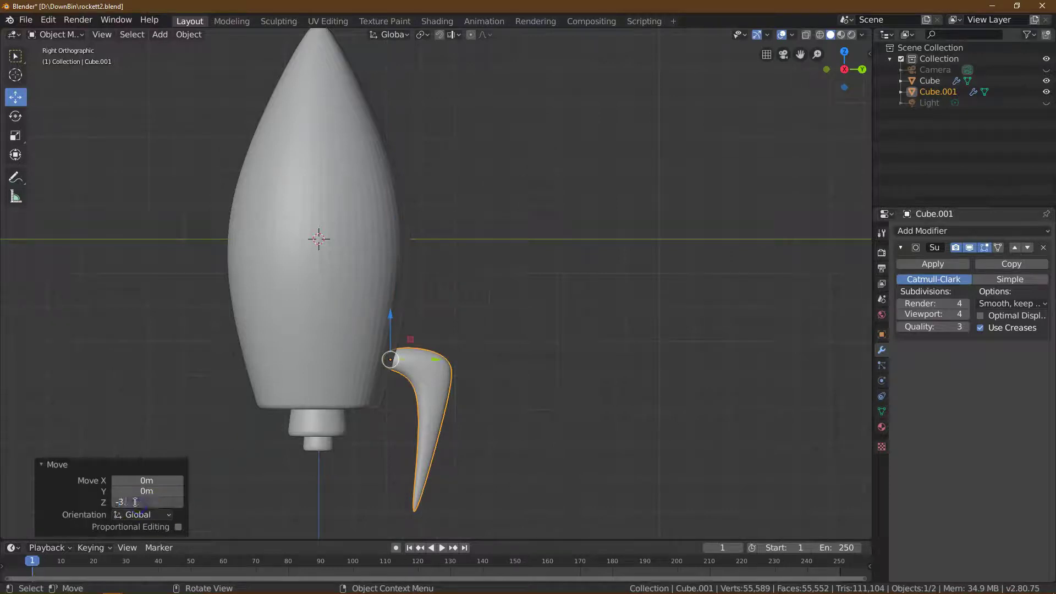
pyautogui.press('Return')
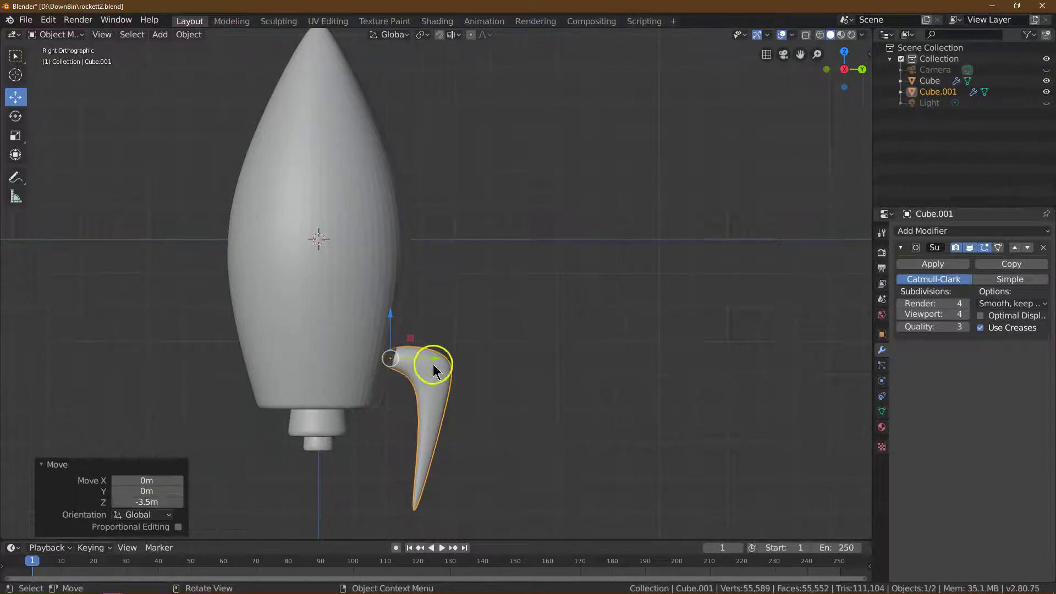
# Move the leg-shaped part another -0.25 m along the global Y axis into the body, and display its object transform properties.
pyautogui.moveTo(434, 359); pyautogui.dragTo(426, 359)
pyautogui.click(143, 491)
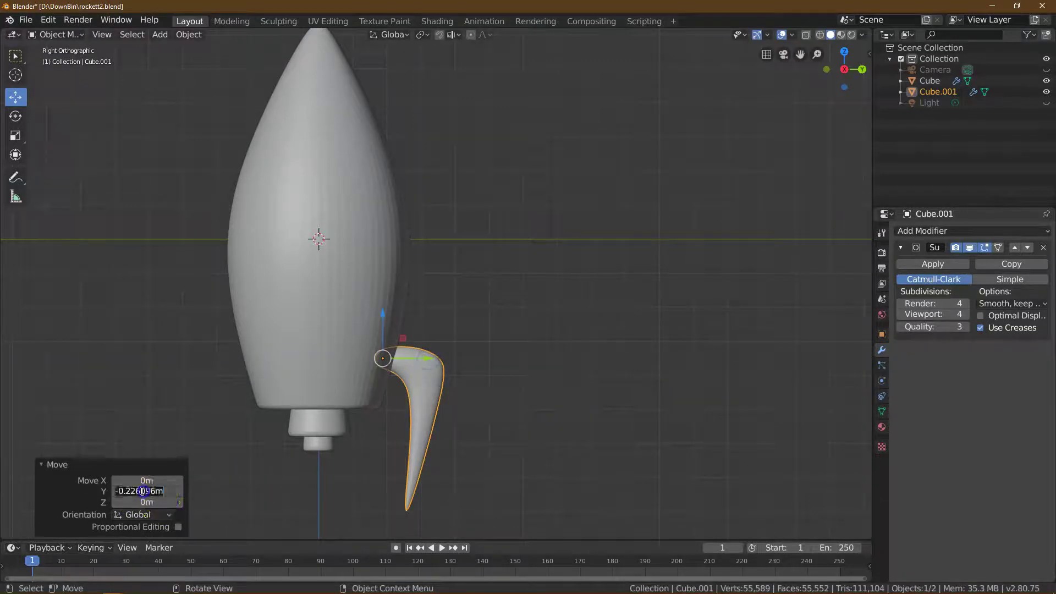
pyautogui.write('-.25')
pyautogui.press('Return')
pyautogui.click(882, 335)
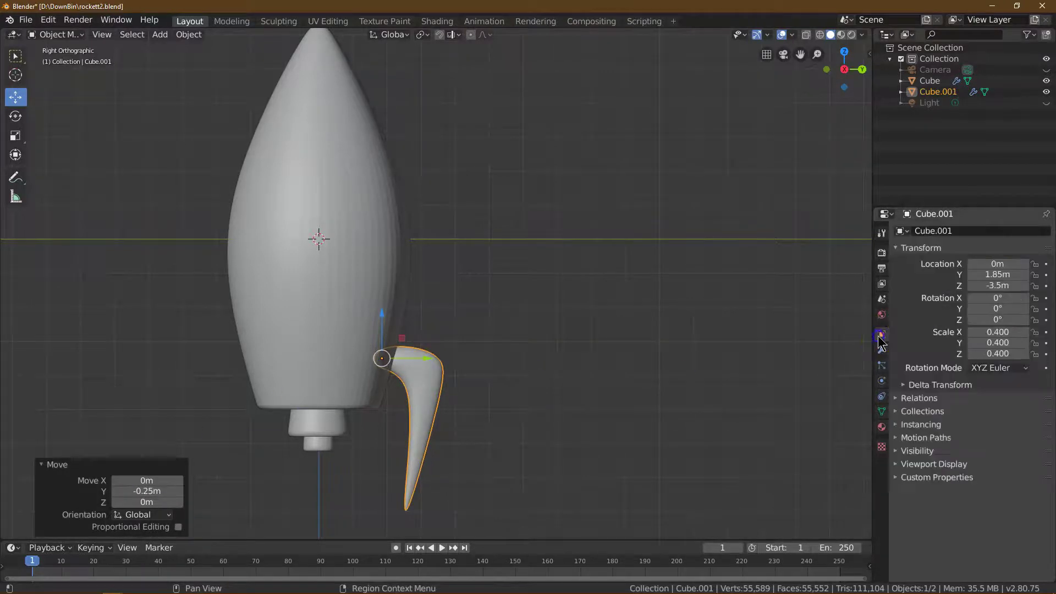
pyautogui.moveTo(860, 71)
pyautogui.mouseDown()
pyautogui.moveTo(908, 74)
pyautogui.moveTo(816, 82)
pyautogui.moveTo(855, 71)
pyautogui.mouseUp()
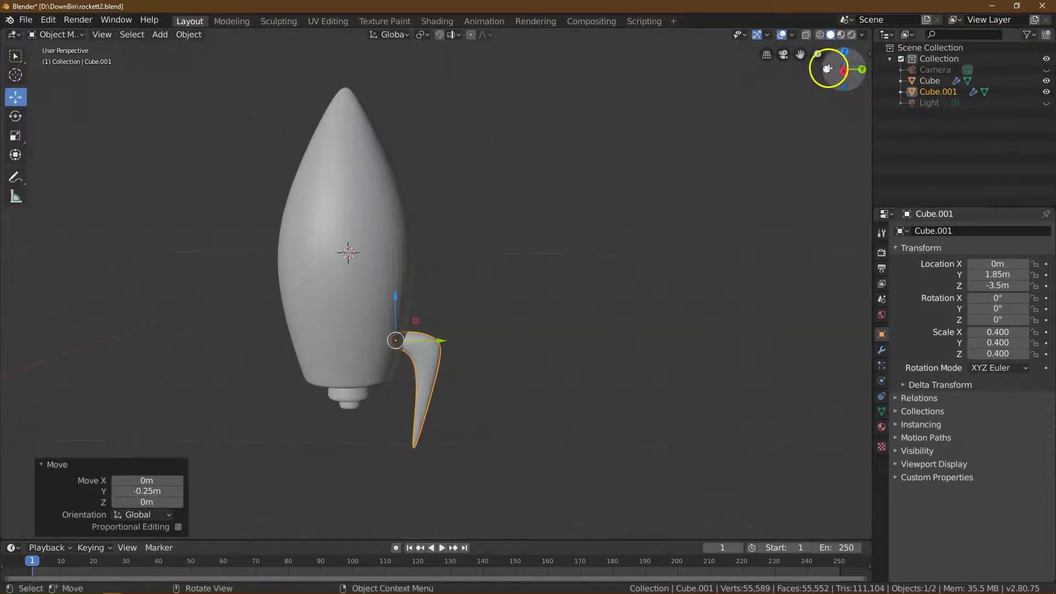
# In the right side view, change the leg's last move to -0.4 m along the global Y axis, deeper into the body.
pyautogui.click(845, 71)
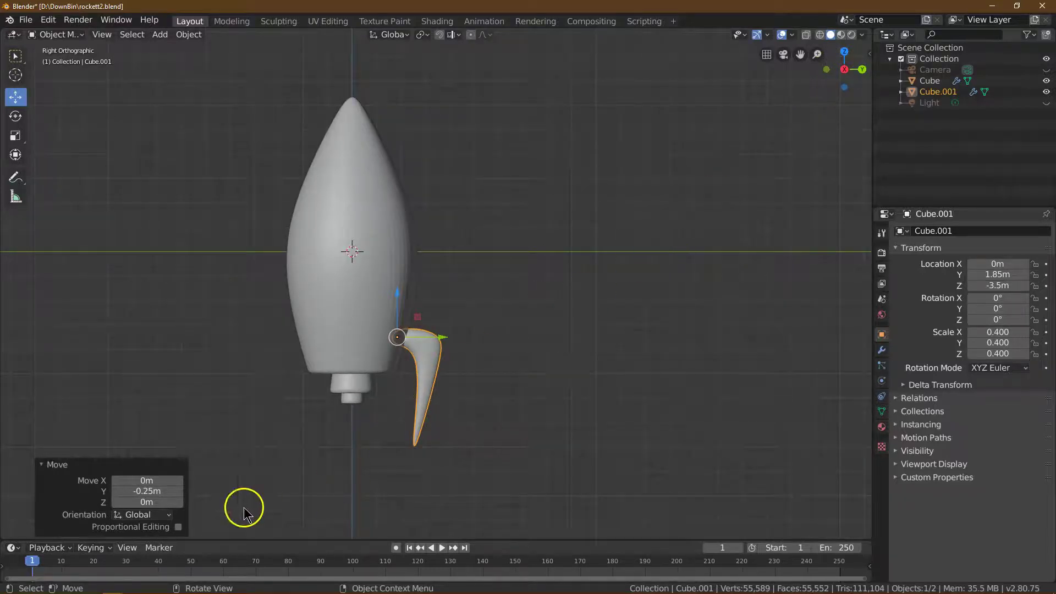
pyautogui.click(162, 493)
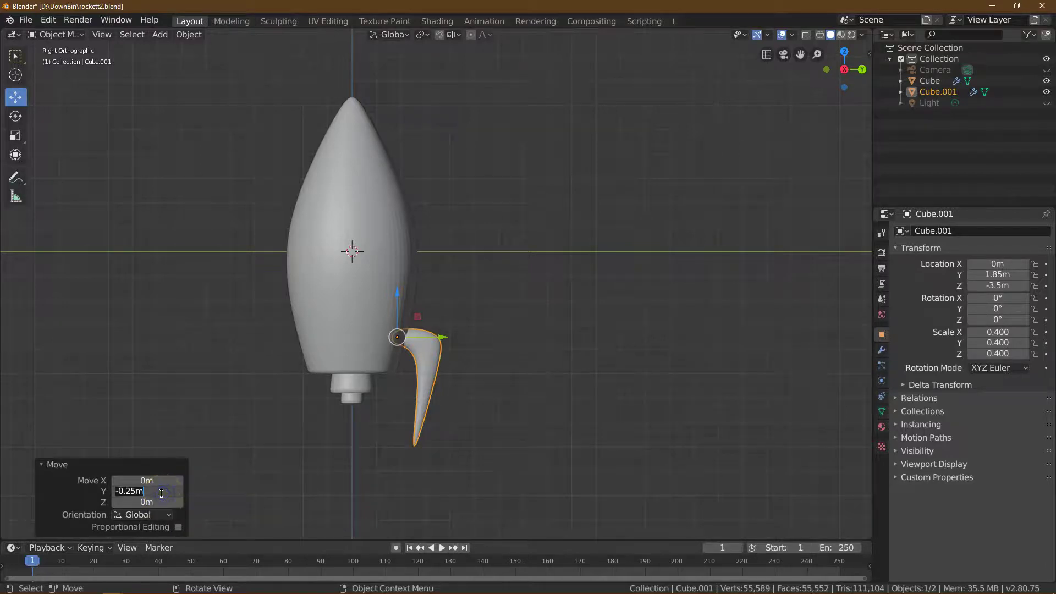
pyautogui.press('Return')
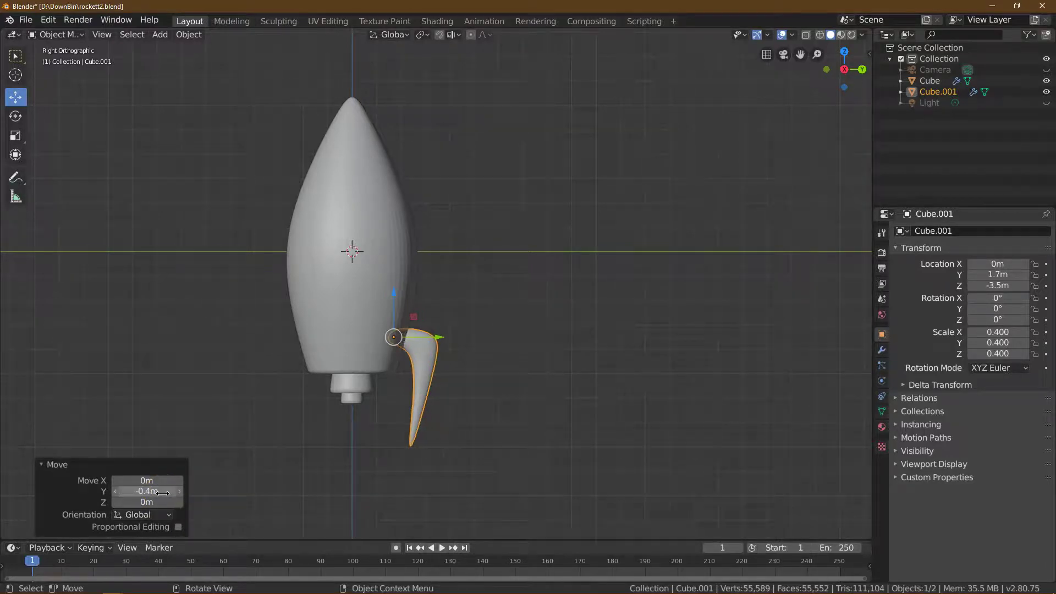
pyautogui.click(134, 367)
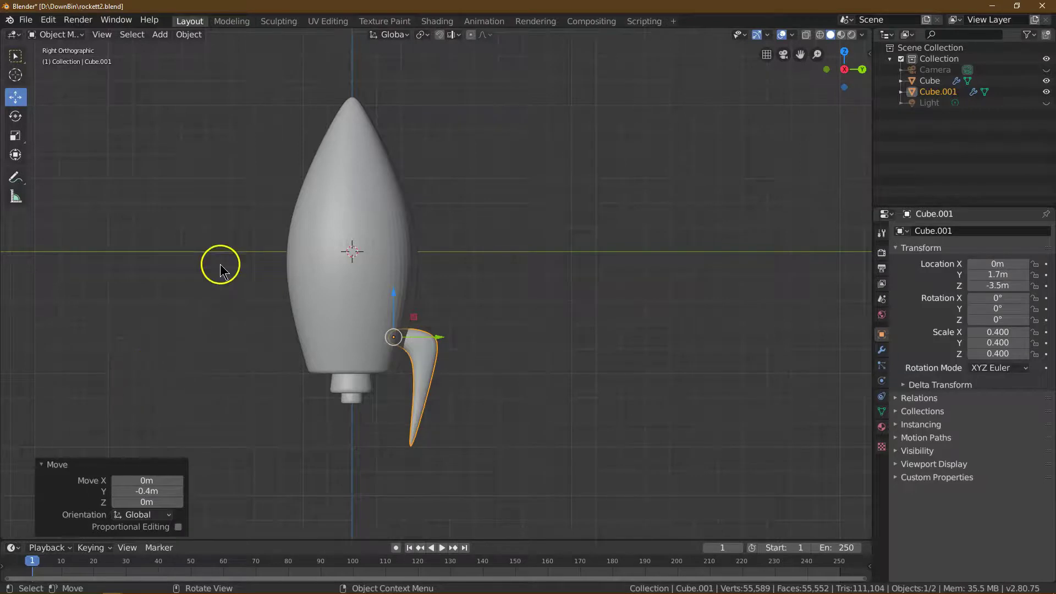
# Set the leg's origin to the 3D cursor at the rocket's centre.
pyautogui.click(189, 36)
pyautogui.moveTo(204, 56)
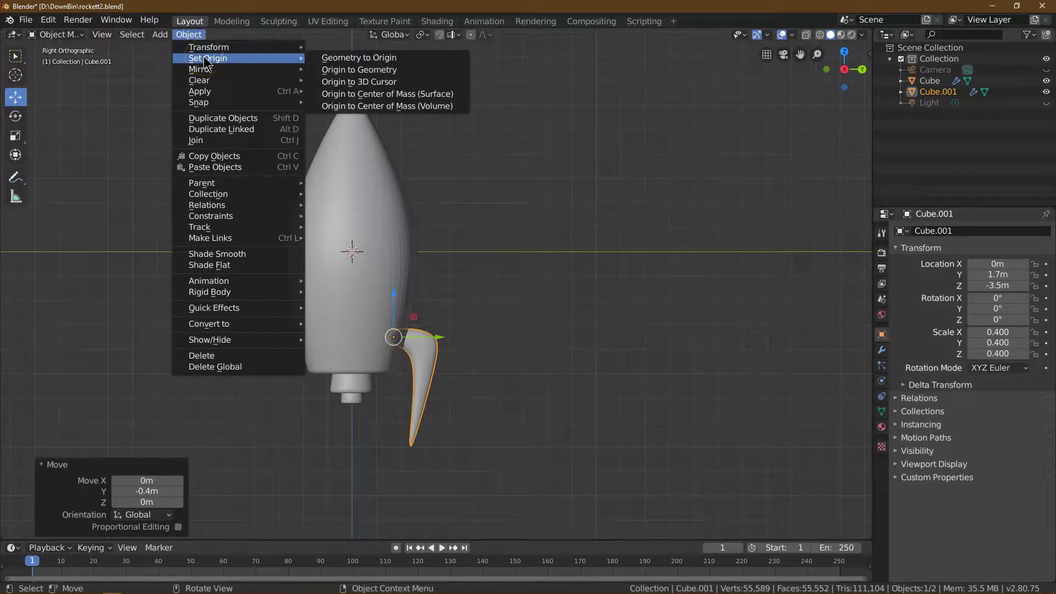
pyautogui.click(369, 82)
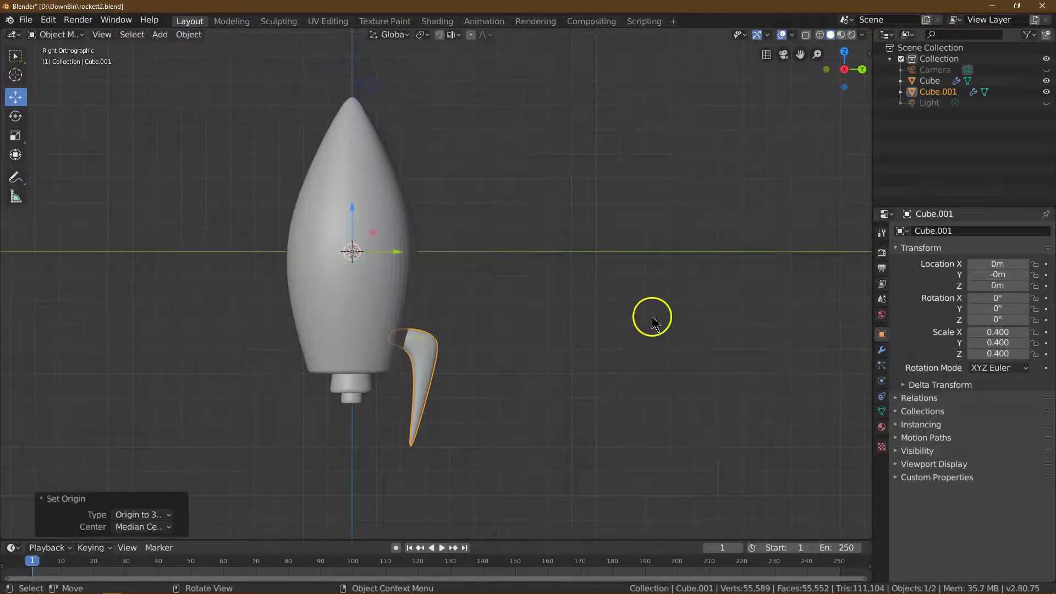
# Add a Mirror modifier to the leg with only the Y axis enabled, and apply it.
pyautogui.click(846, 52)
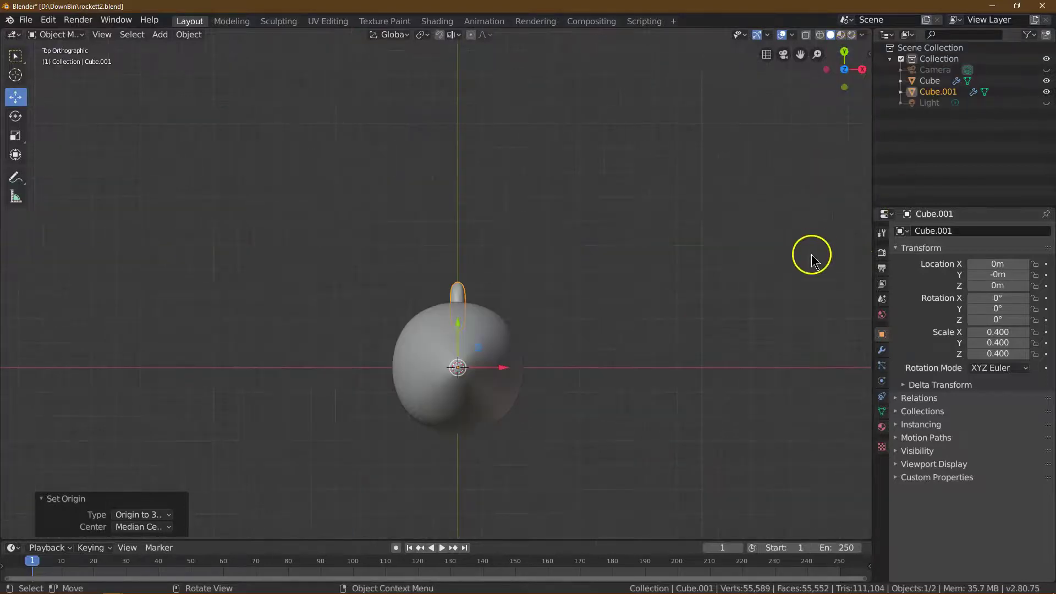
pyautogui.moveTo(801, 54); pyautogui.dragTo(763, 480)
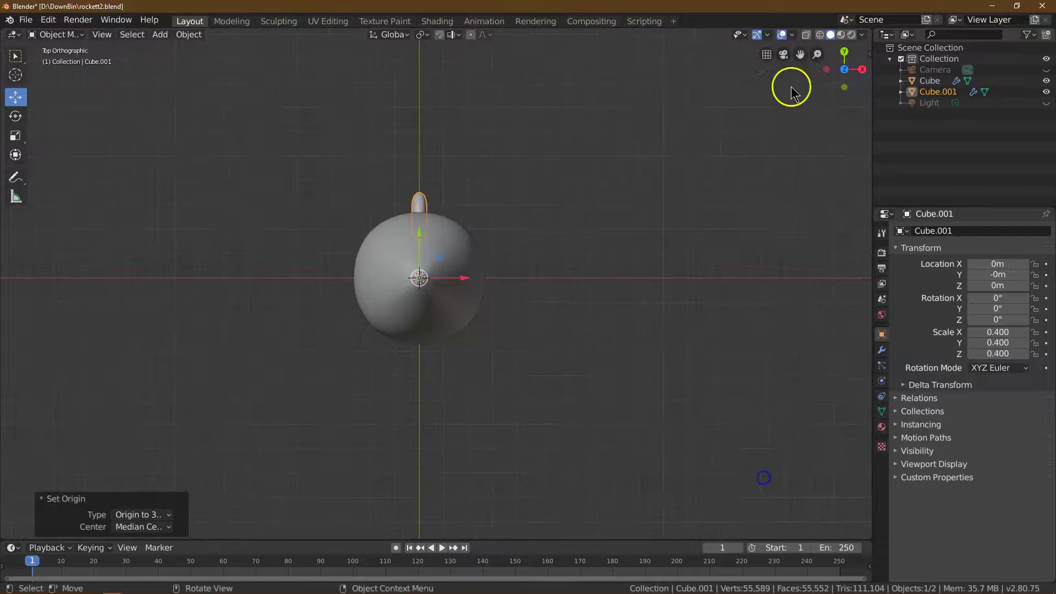
pyautogui.click(882, 350)
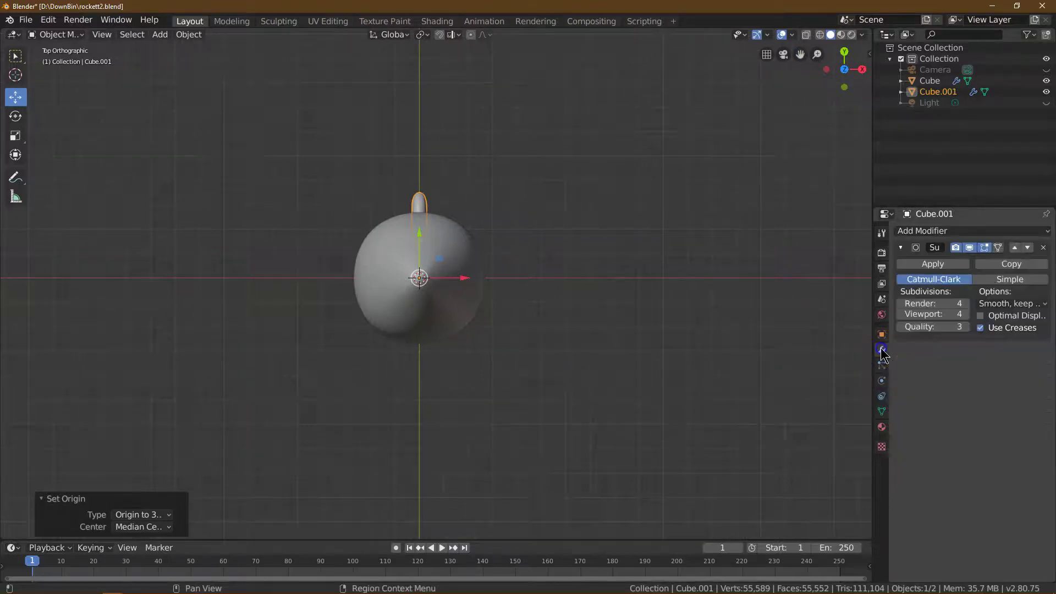
pyautogui.click(942, 235)
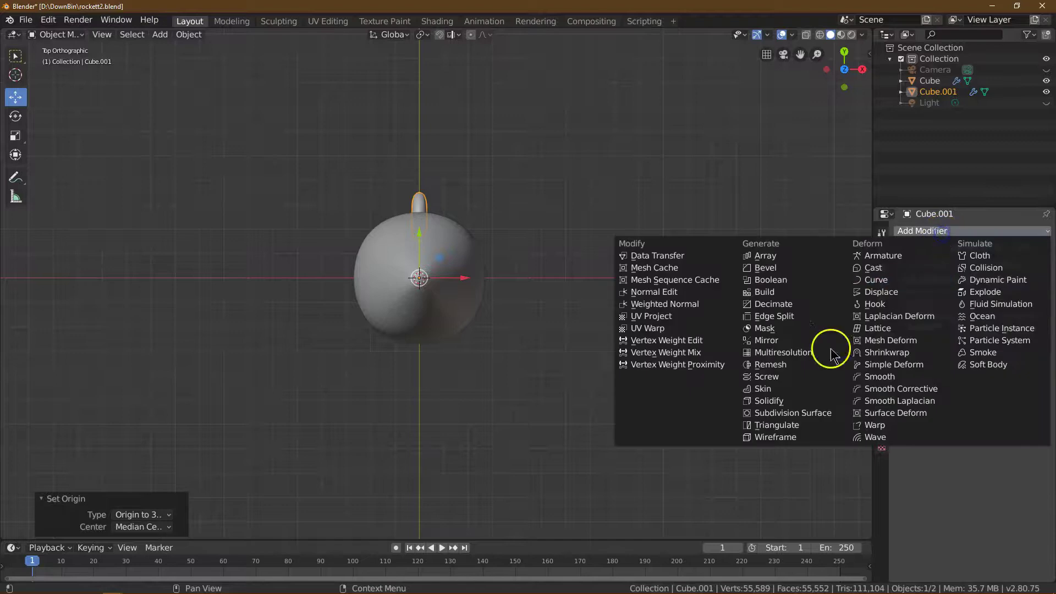
pyautogui.click(774, 341)
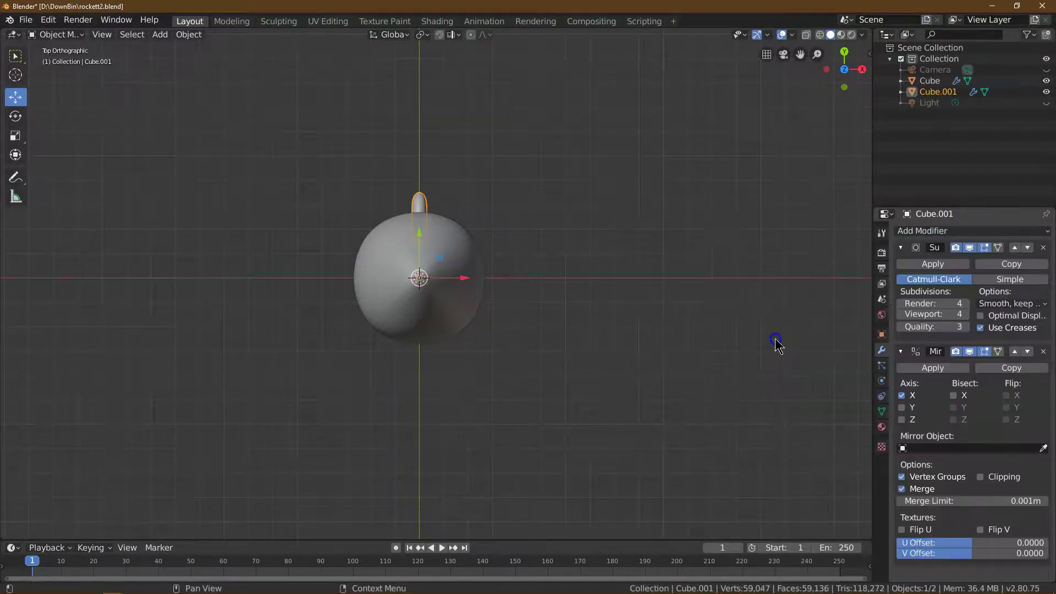
pyautogui.click(902, 408)
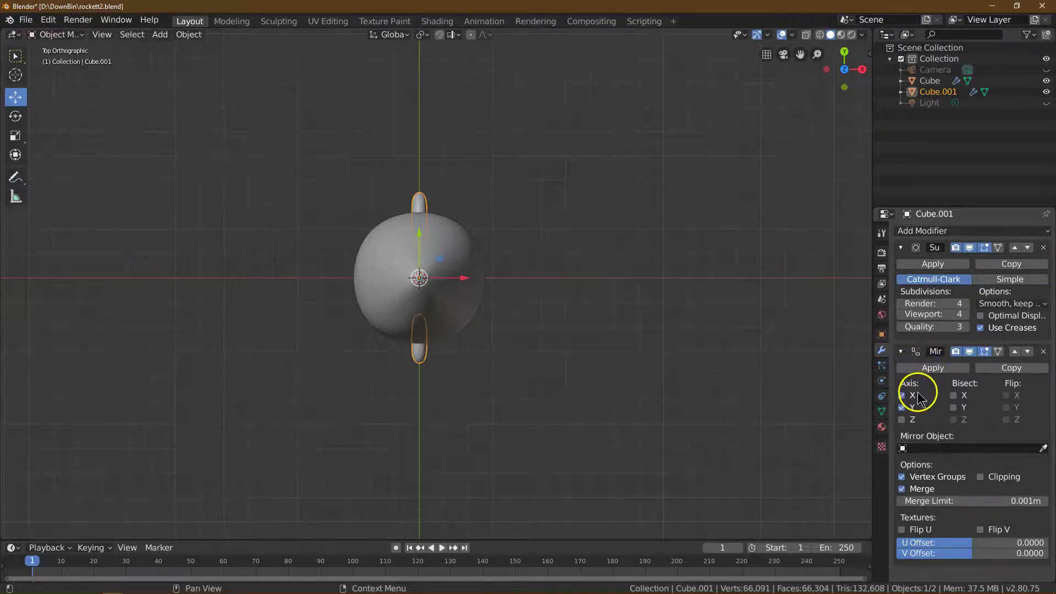
pyautogui.click(901, 396)
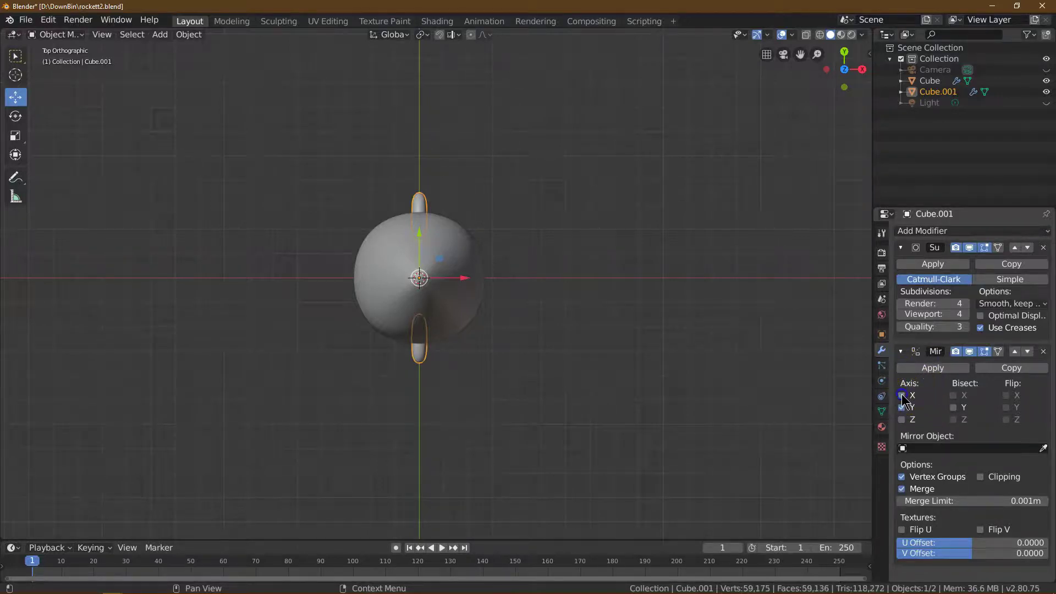
pyautogui.click(937, 368)
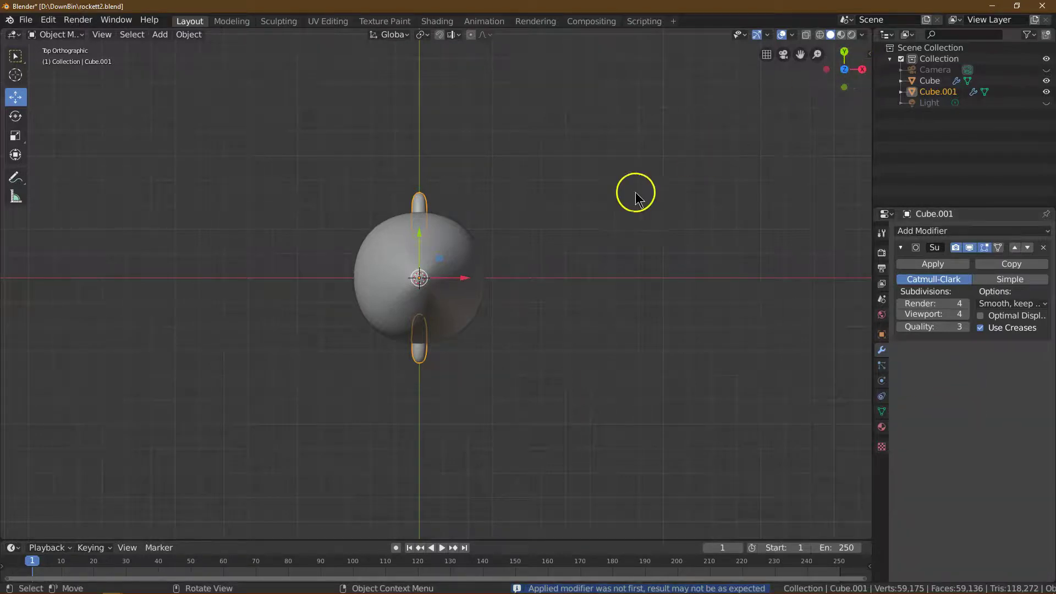
# Duplicate the mirrored pair of legs in place and set the copy's Z rotation to 90°.
pyautogui.click(191, 35)
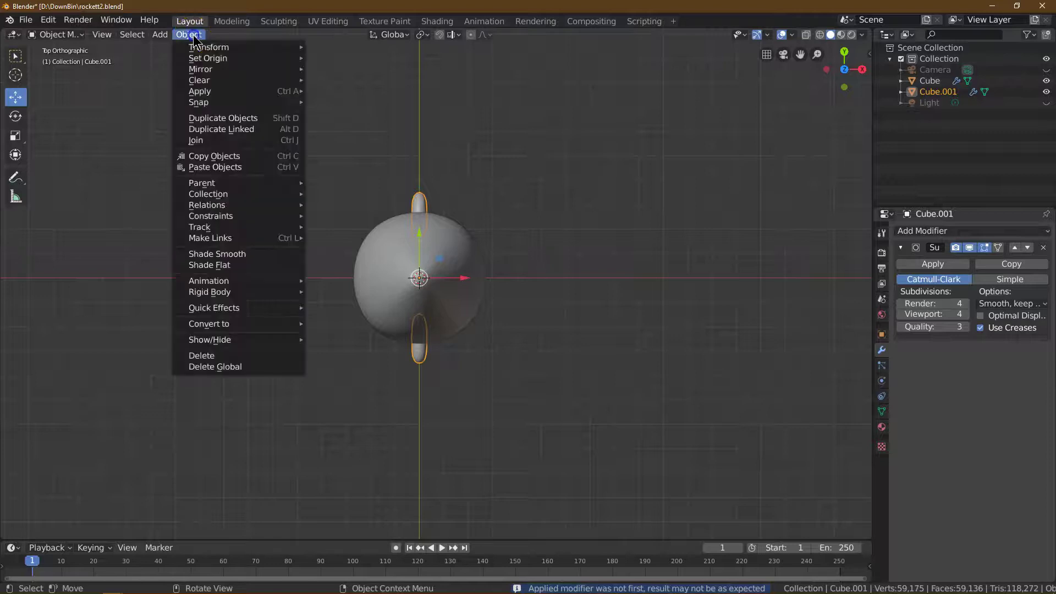
pyautogui.click(229, 122)
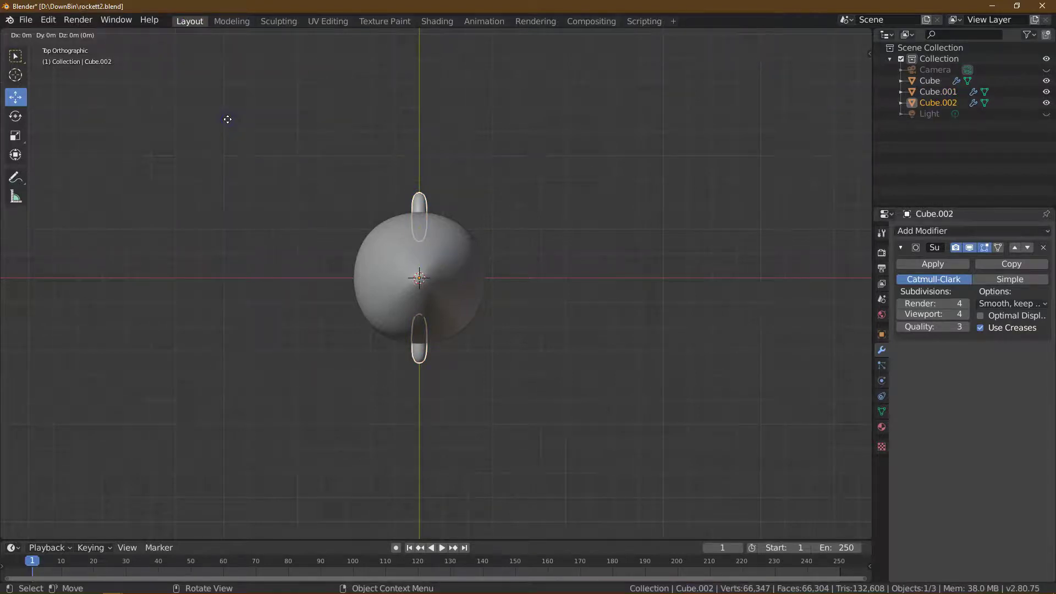
pyautogui.click(228, 120)
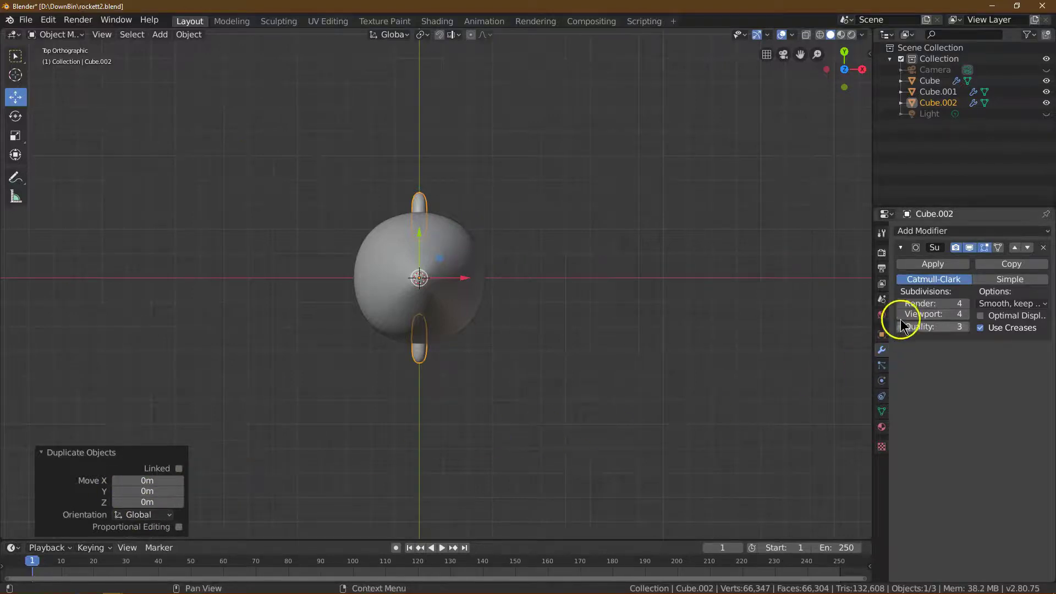
pyautogui.click(882, 334)
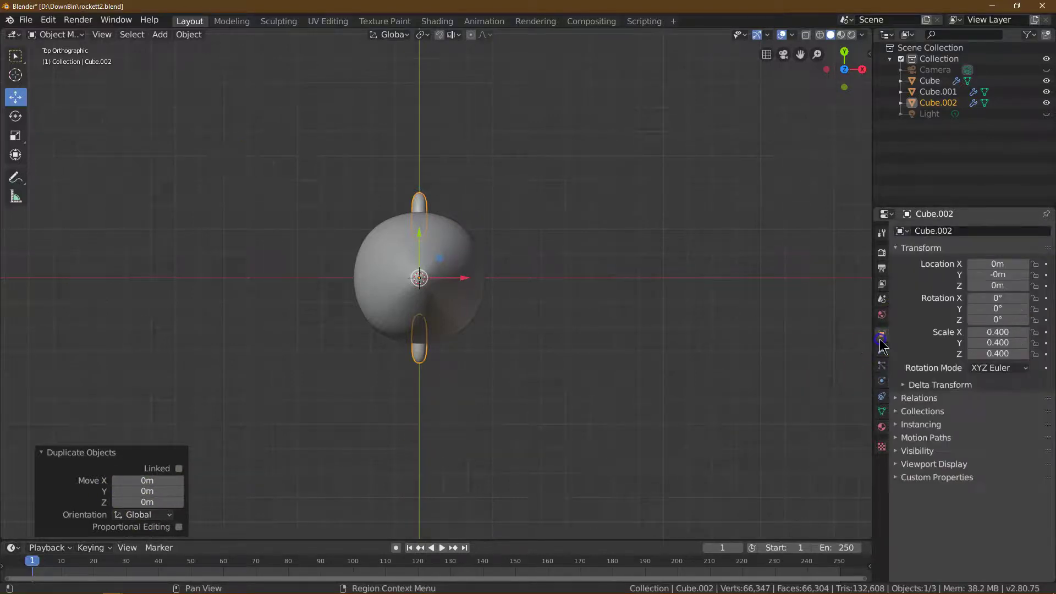
pyautogui.click(992, 307)
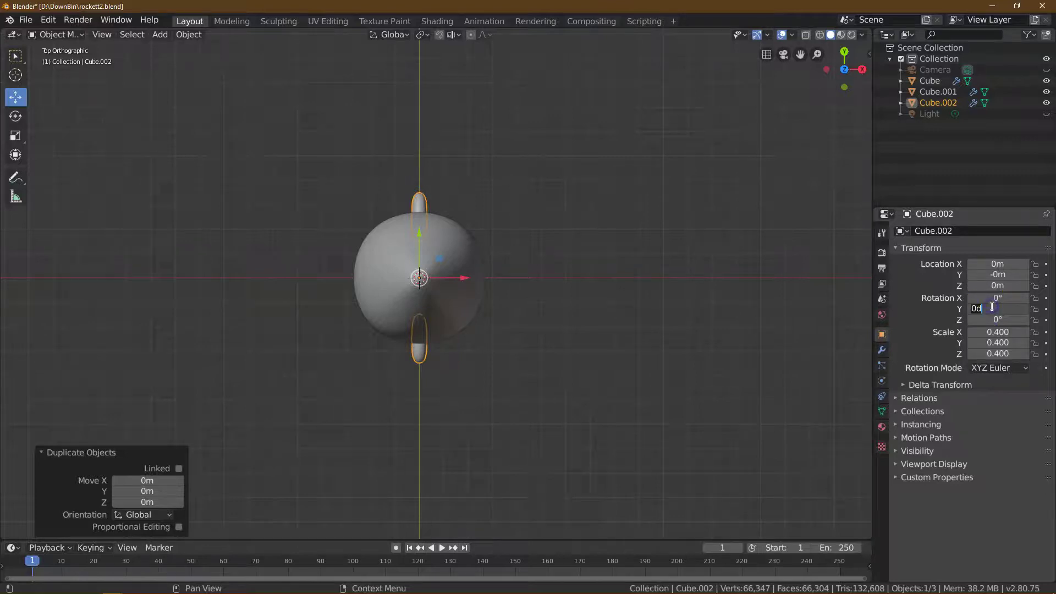
pyautogui.click(992, 317)
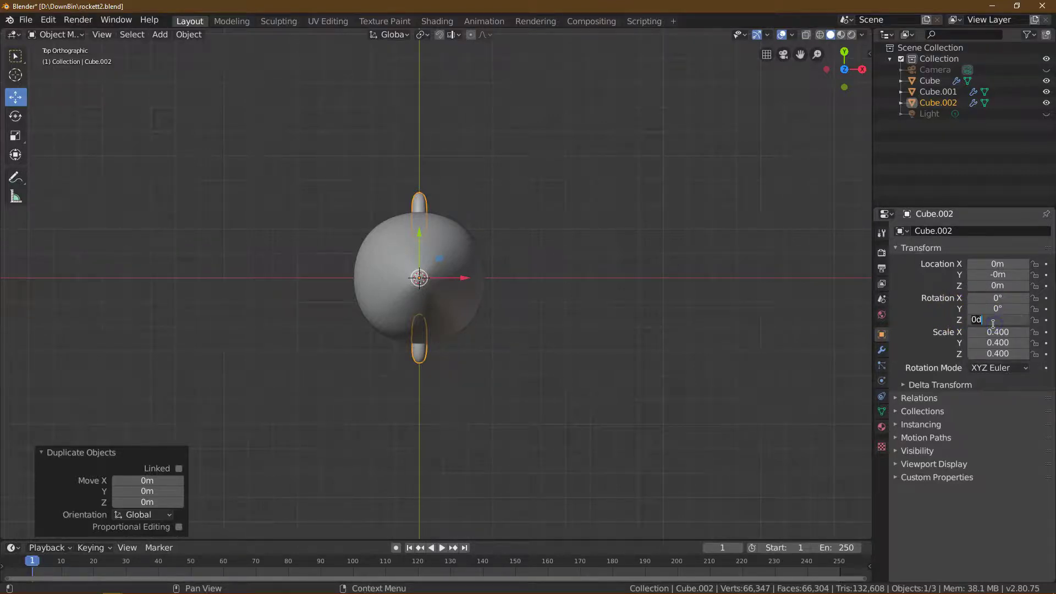
pyautogui.press('Return')
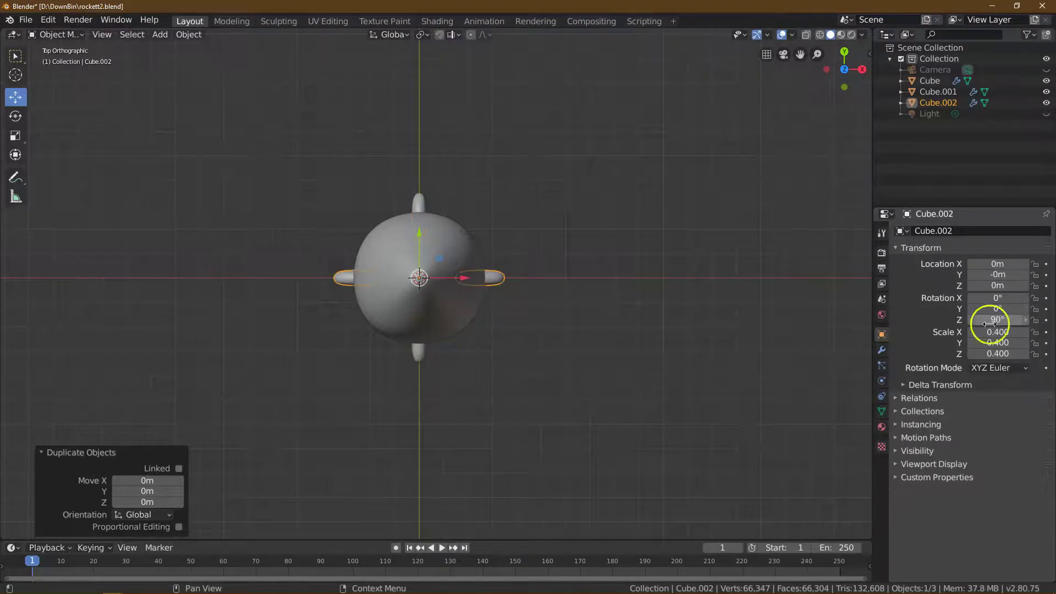
# Check the four legs around the body, deselect everything in the right side view and save the file.
pyautogui.moveTo(865, 77); pyautogui.dragTo(849, 477)
pyautogui.moveTo(850, 477); pyautogui.dragTo(131, 456, button='middle')
pyautogui.moveTo(812, 72); pyautogui.dragTo(820, 57)
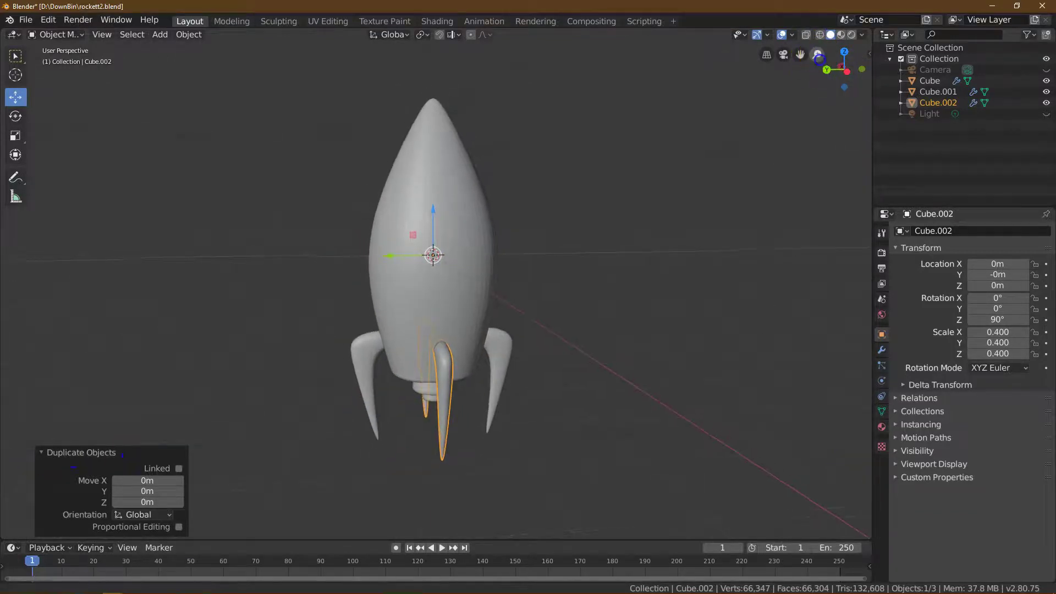
pyautogui.click(847, 71)
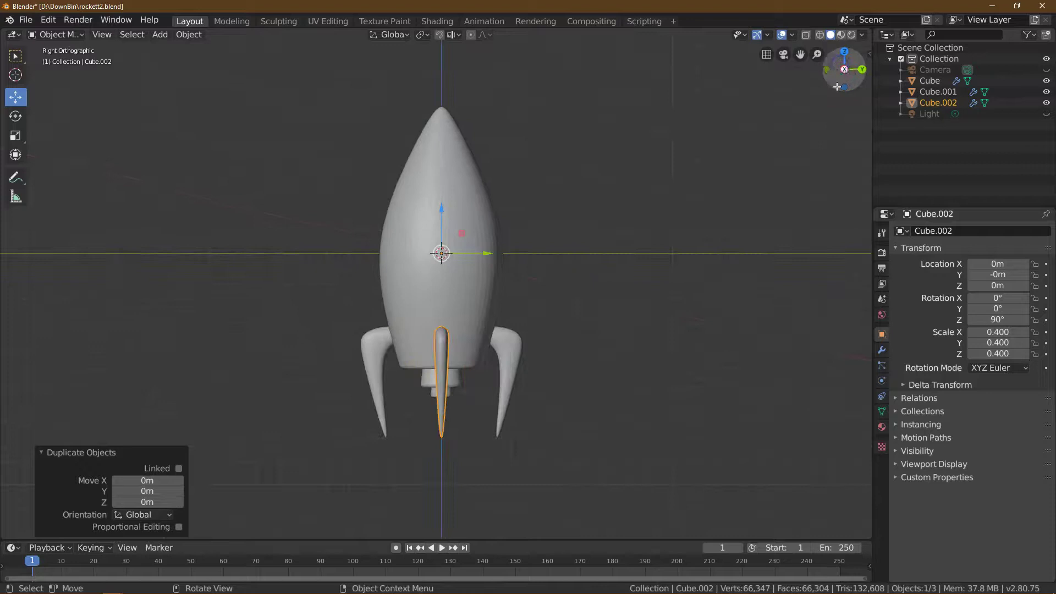
pyautogui.click(587, 226)
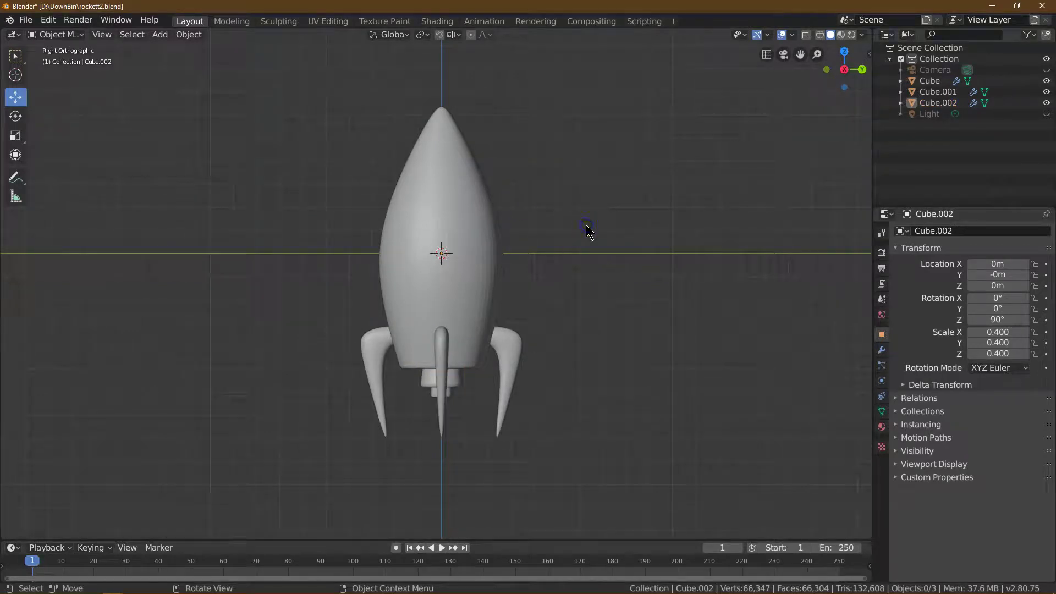
pyautogui.hotkey('ctrl', 's')
pyautogui.click(549, 210)
# Add a UV sphere mesh at the rocket's centre.
pyautogui.click(160, 35)
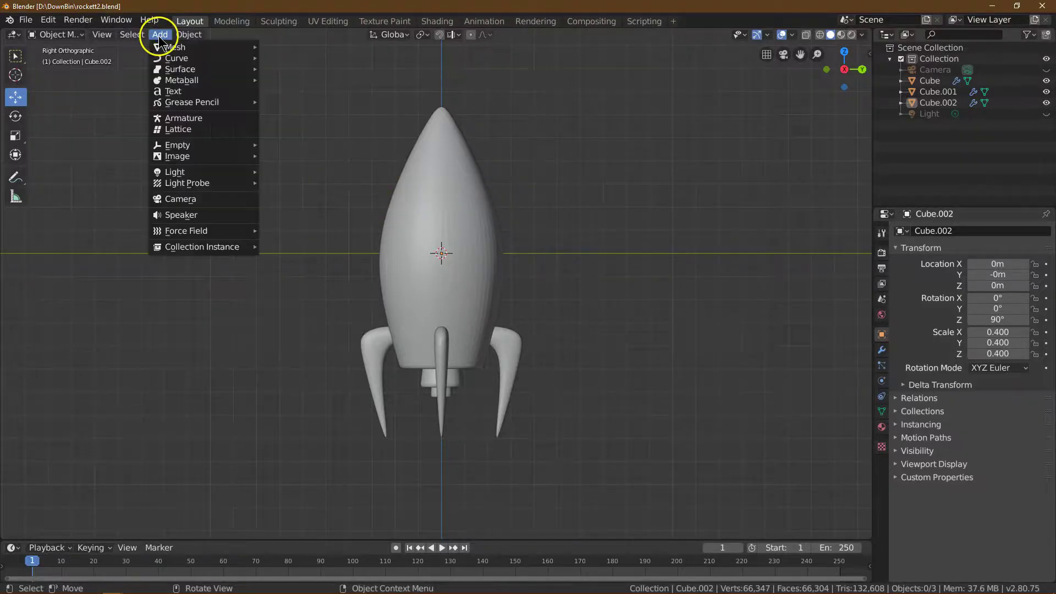
pyautogui.click(181, 48)
pyautogui.click(311, 82)
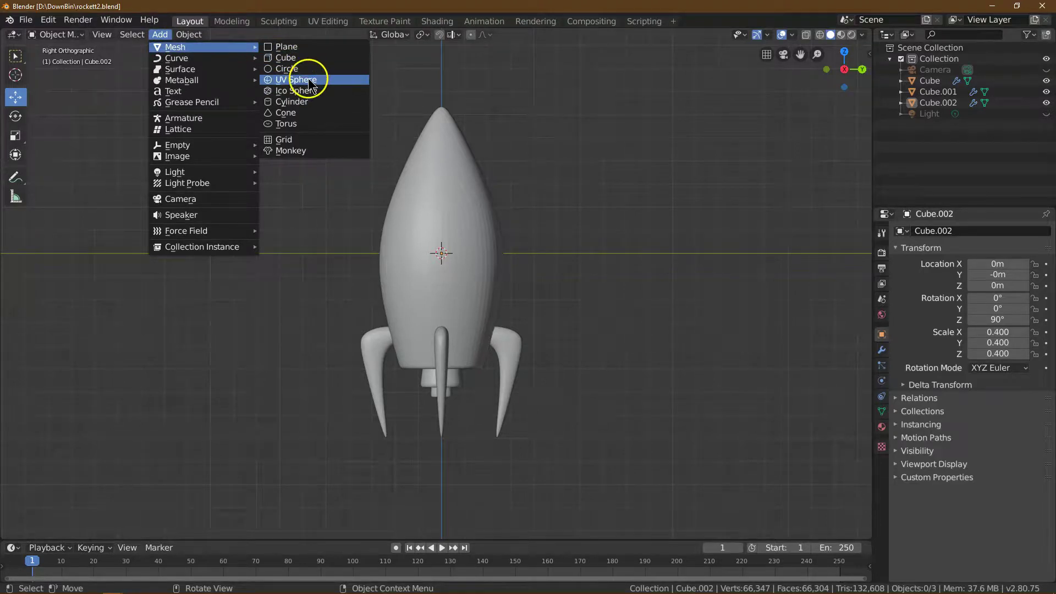
pyautogui.click(310, 84)
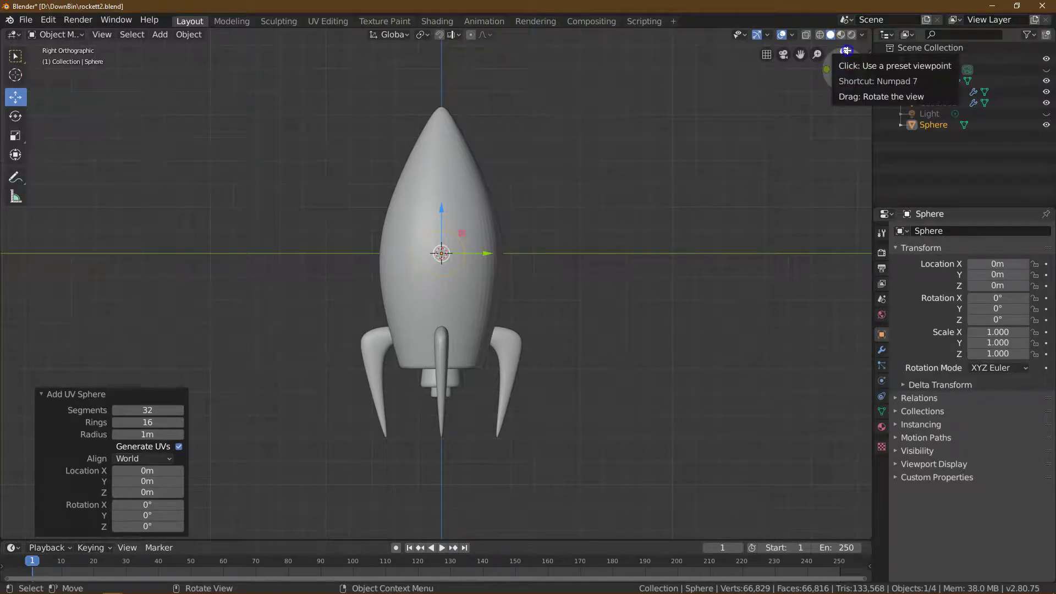
# In the top view, move the sphere 2.5 m along the global X axis so it protrudes from the body.
pyautogui.click(845, 53)
pyautogui.moveTo(465, 278); pyautogui.dragTo(525, 278)
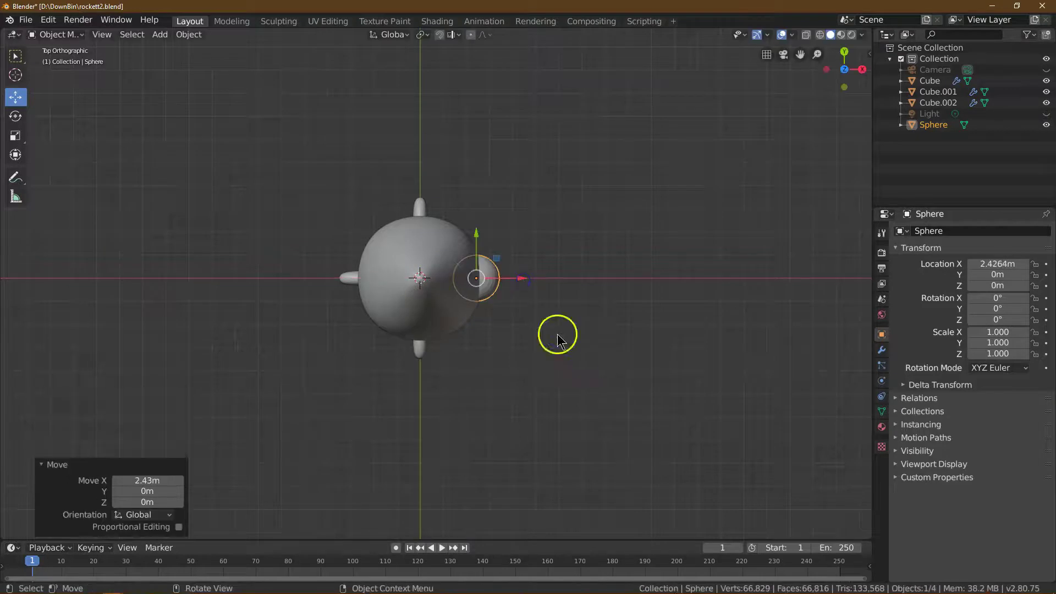
pyautogui.click(164, 477)
pyautogui.write('2.5')
pyautogui.press('Return')
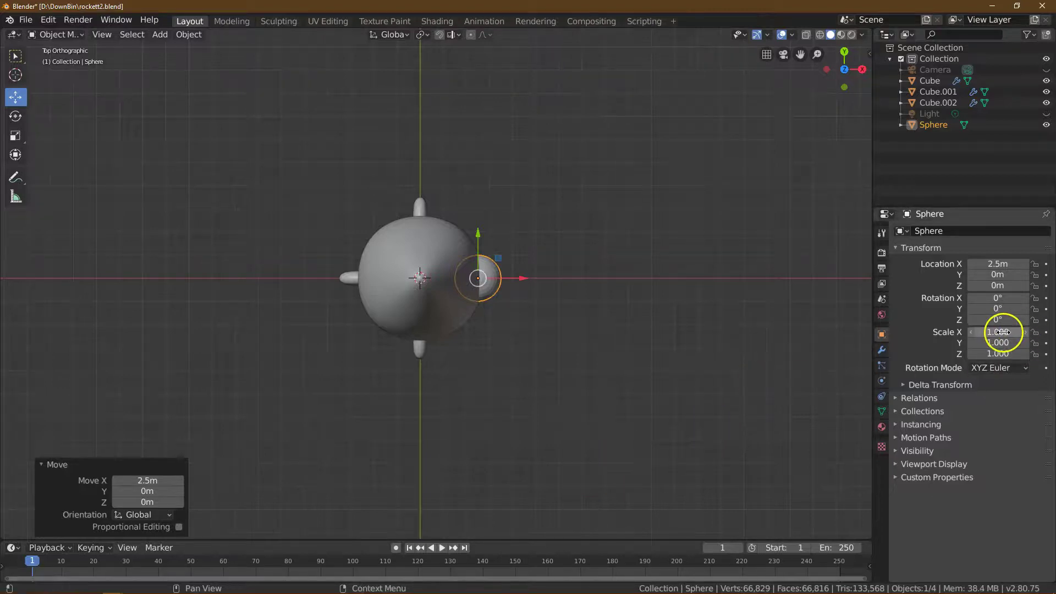
# In the right side view, set the sphere's scale to 0.8 on X, Y and Z.
pyautogui.click(863, 70)
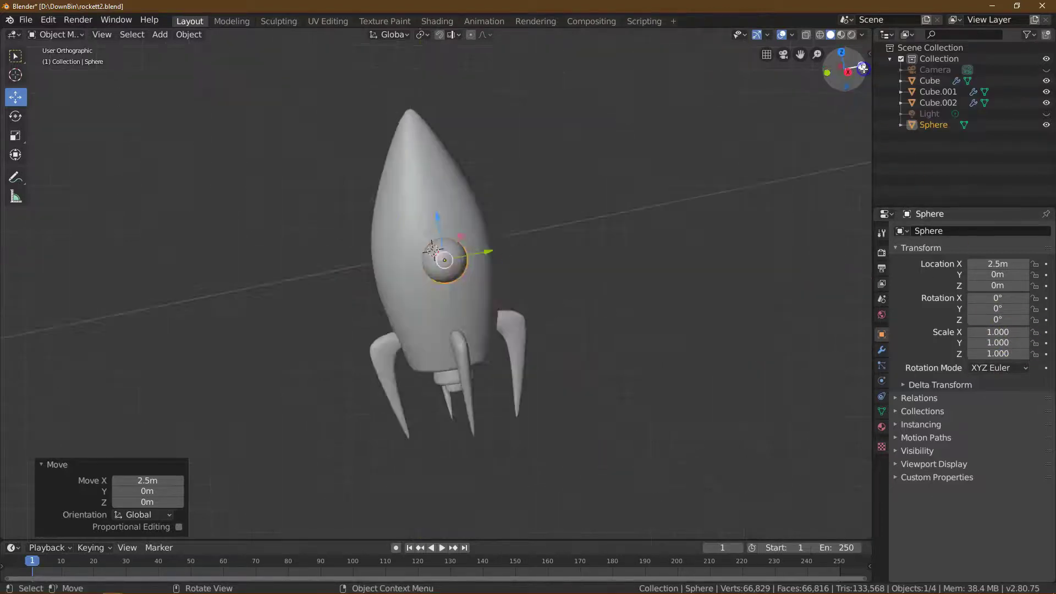
pyautogui.click(983, 329)
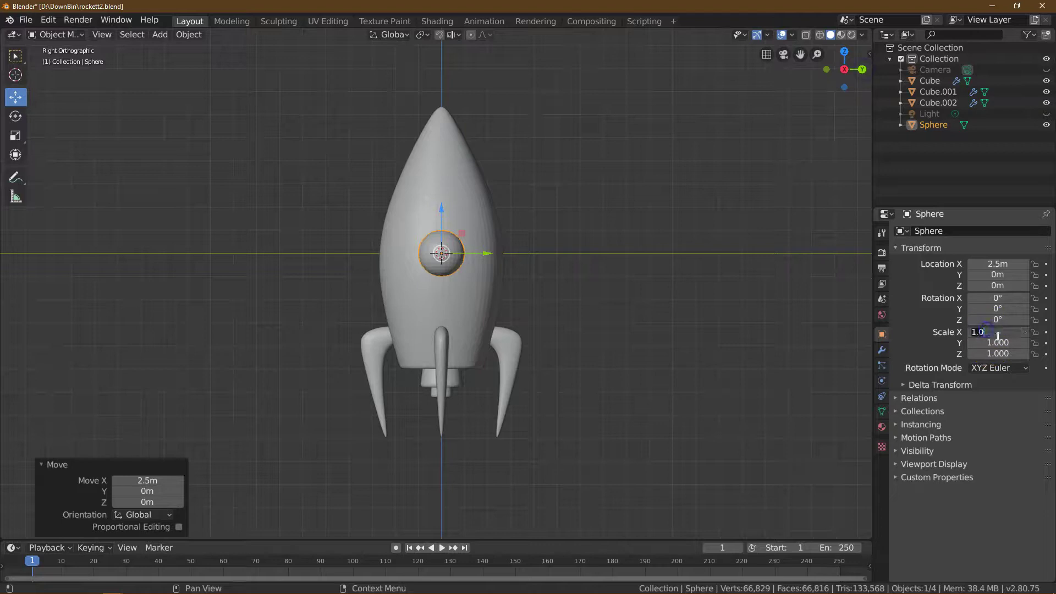
pyautogui.press('Return')
pyautogui.click(993, 343)
pyautogui.write('0.8')
pyautogui.press('Return')
pyautogui.click(999, 351)
pyautogui.write('0.')
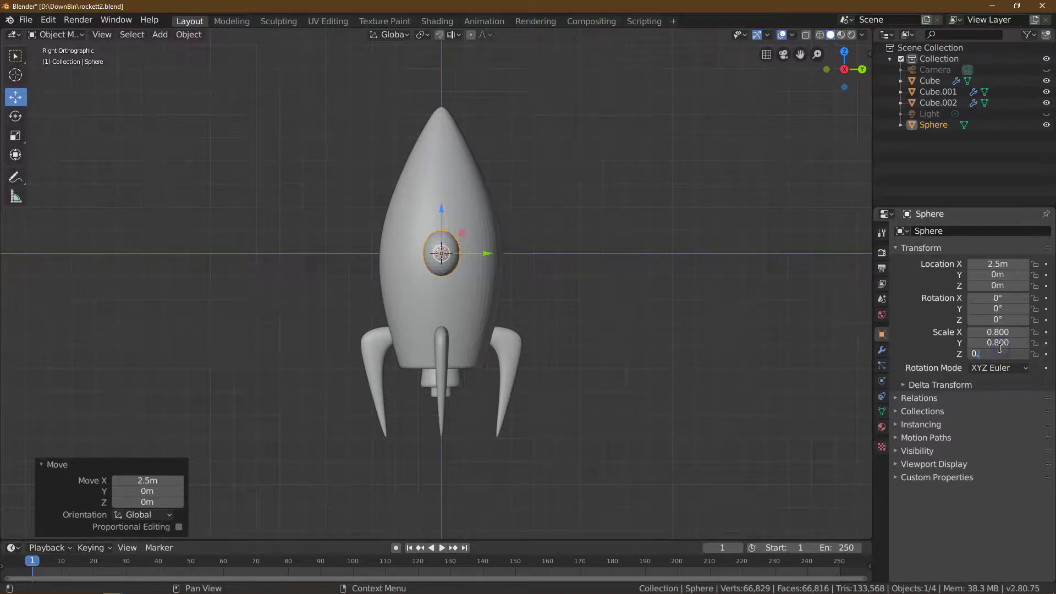
pyautogui.write('8')
pyautogui.press('Return')
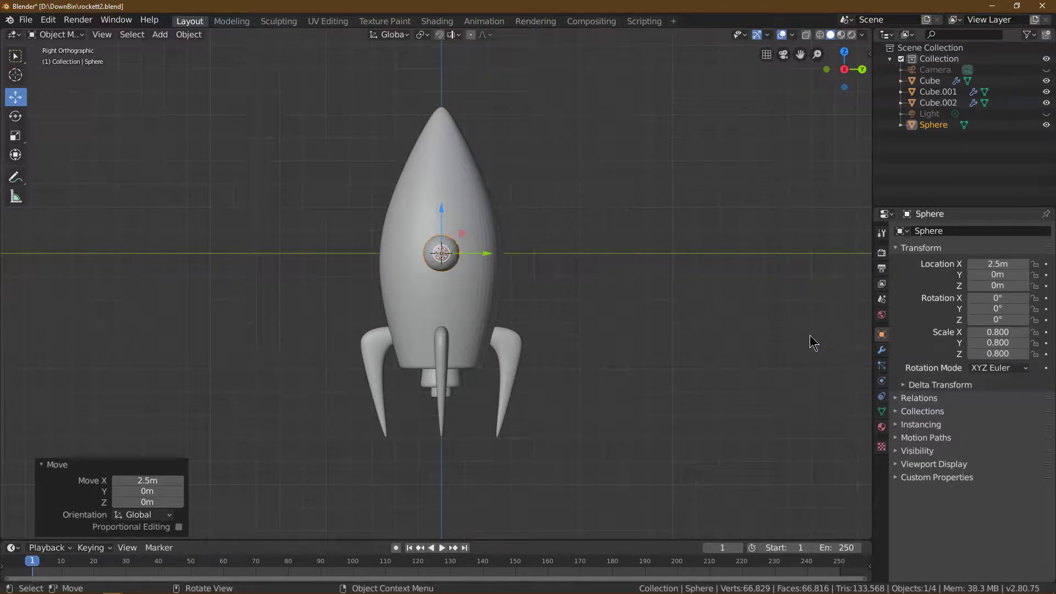
# Duplicate the side sphere, keeping the copy in the same position as the original.
pyautogui.click(189, 35)
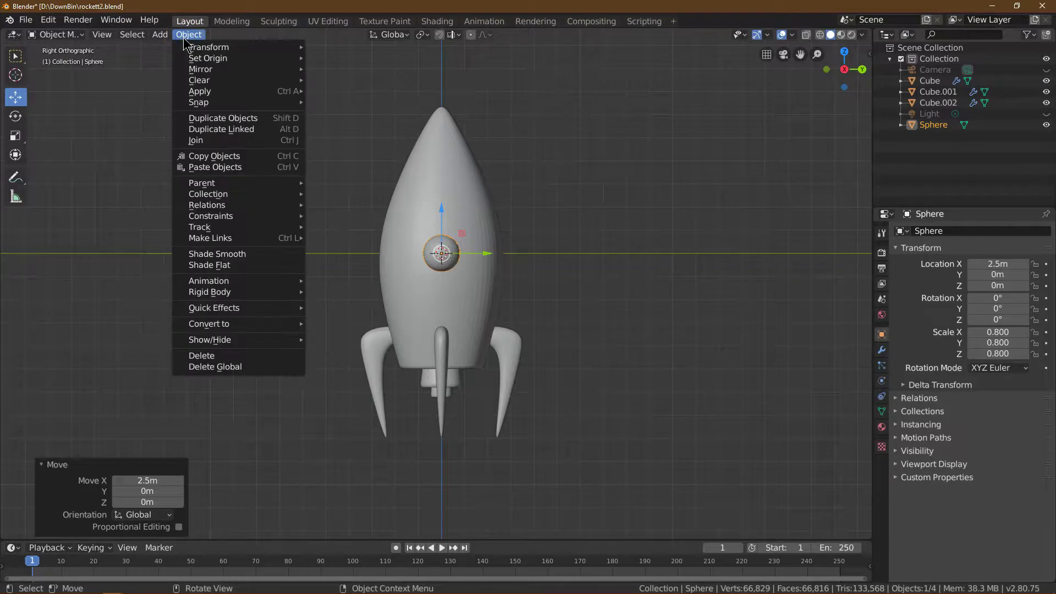
pyautogui.click(205, 117)
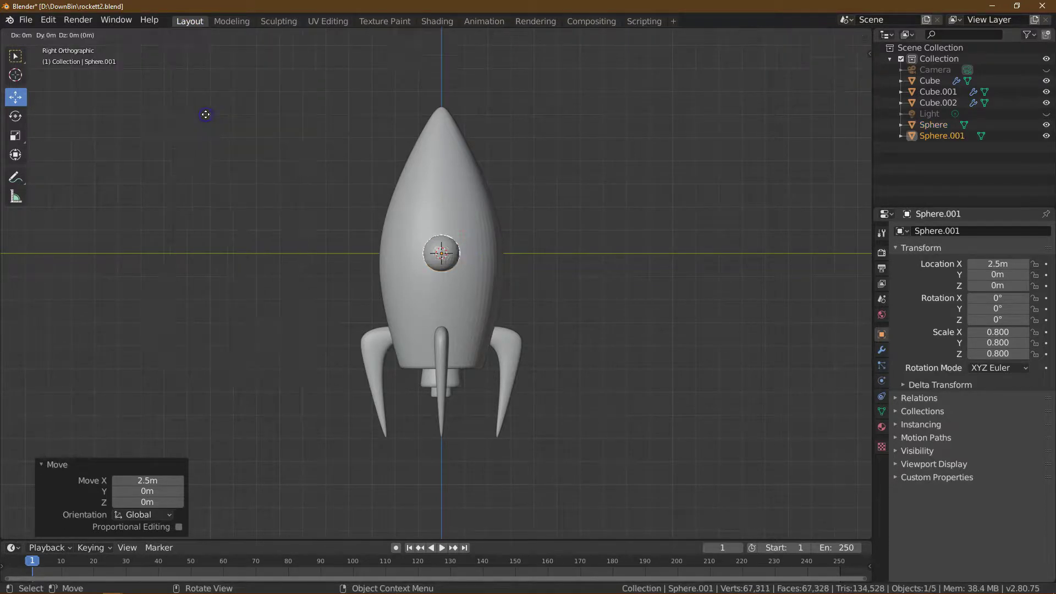
pyautogui.rightClick(206, 115)
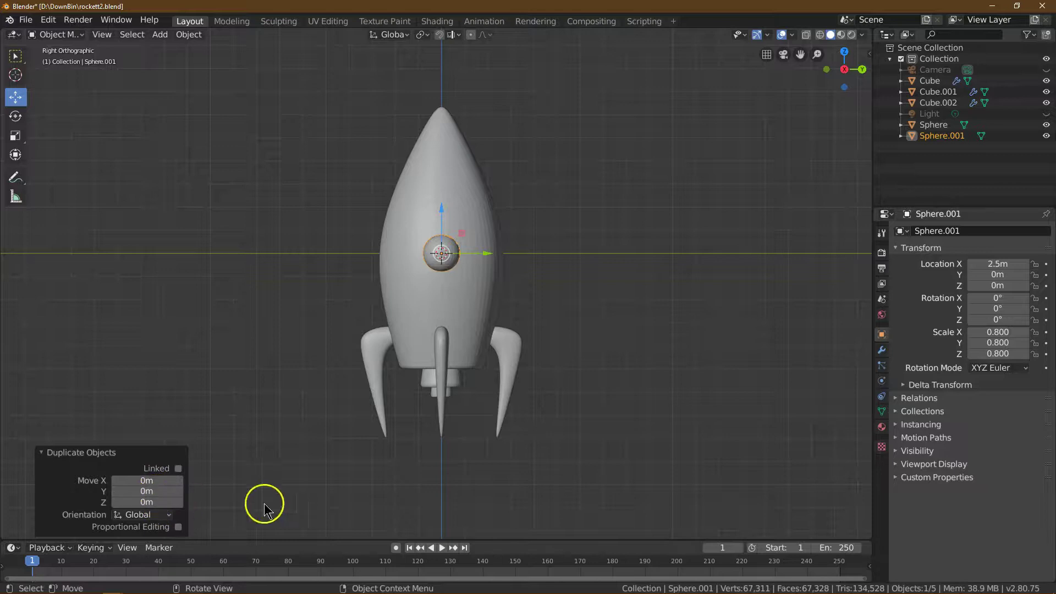
# Flatten the duplicated sphere into a disc by setting its scale to 0.2 on X, 0.9 on Y and 0.9 on Z.
pyautogui.click(1003, 330)
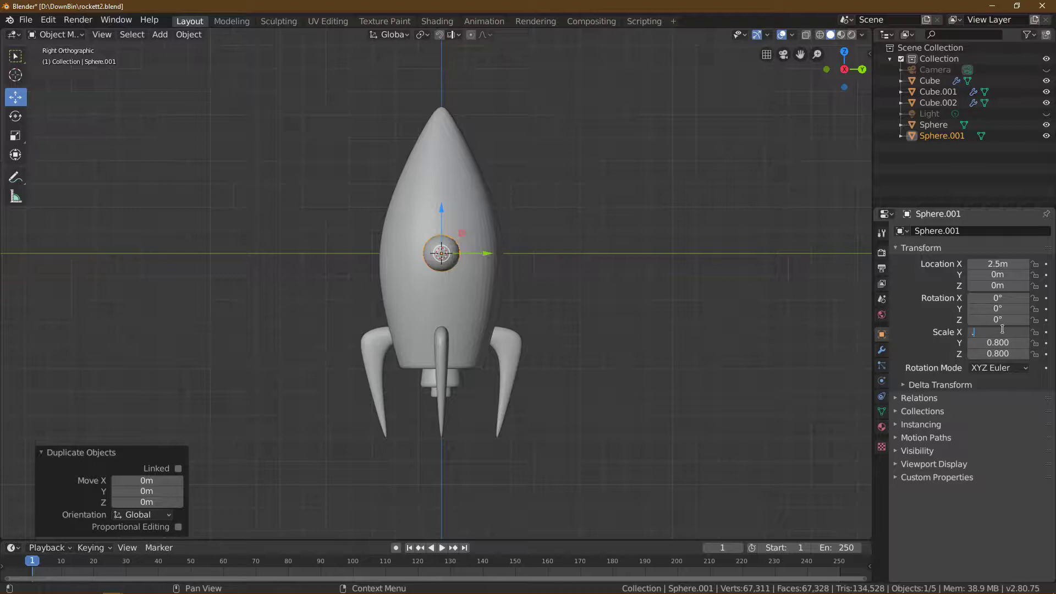
pyautogui.write('2')
pyautogui.press('Return')
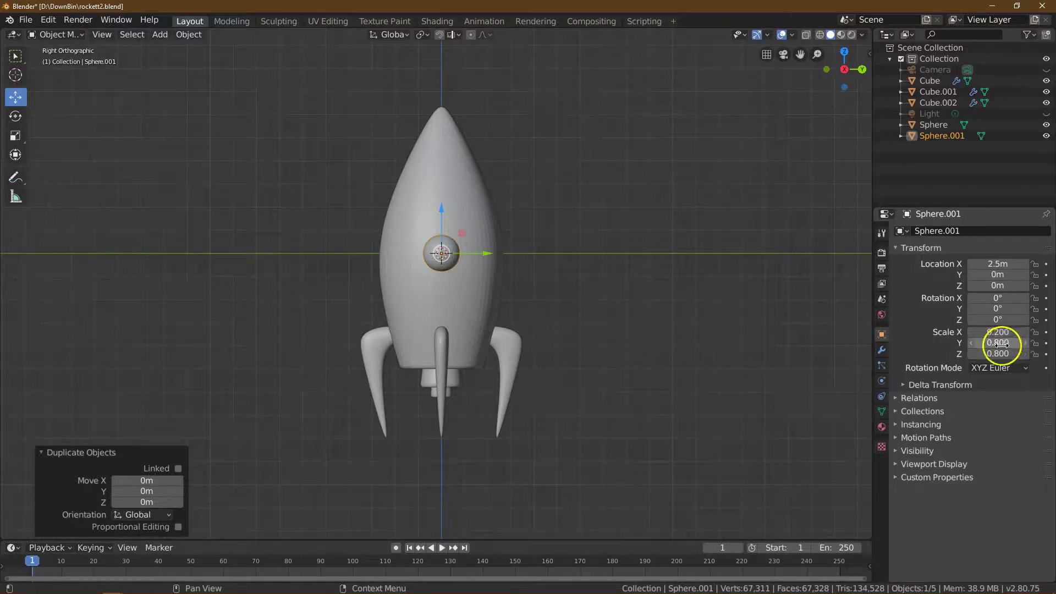
pyautogui.click(1000, 342)
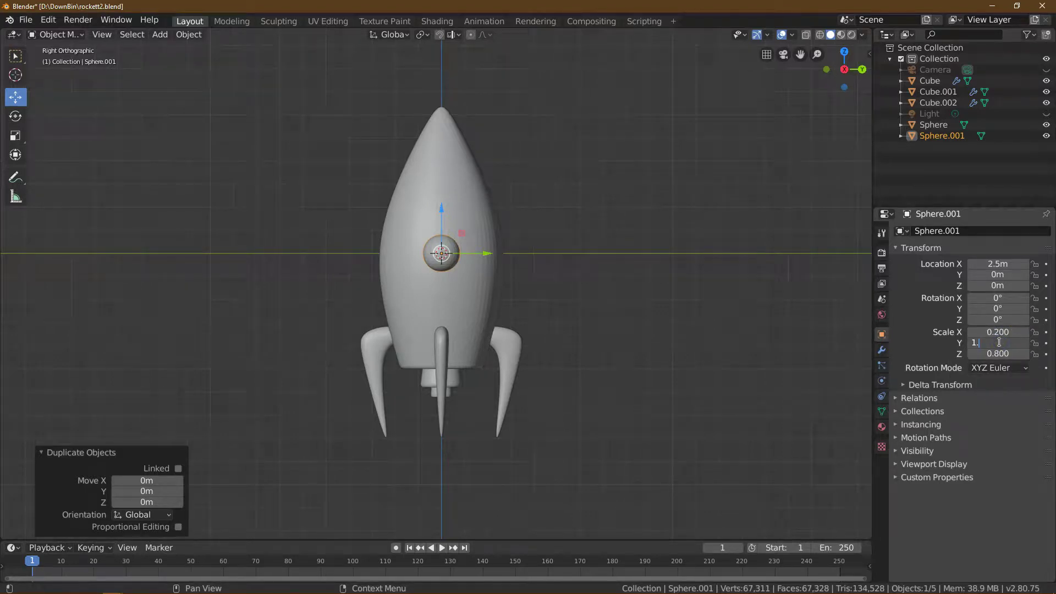
pyautogui.write('.9')
pyautogui.click(1000, 353)
pyautogui.write('.9')
pyautogui.press('Return')
# In the back view, move the flattened disc 0.16 m along the global X axis to form a ring around the sphere.
pyautogui.click(862, 69)
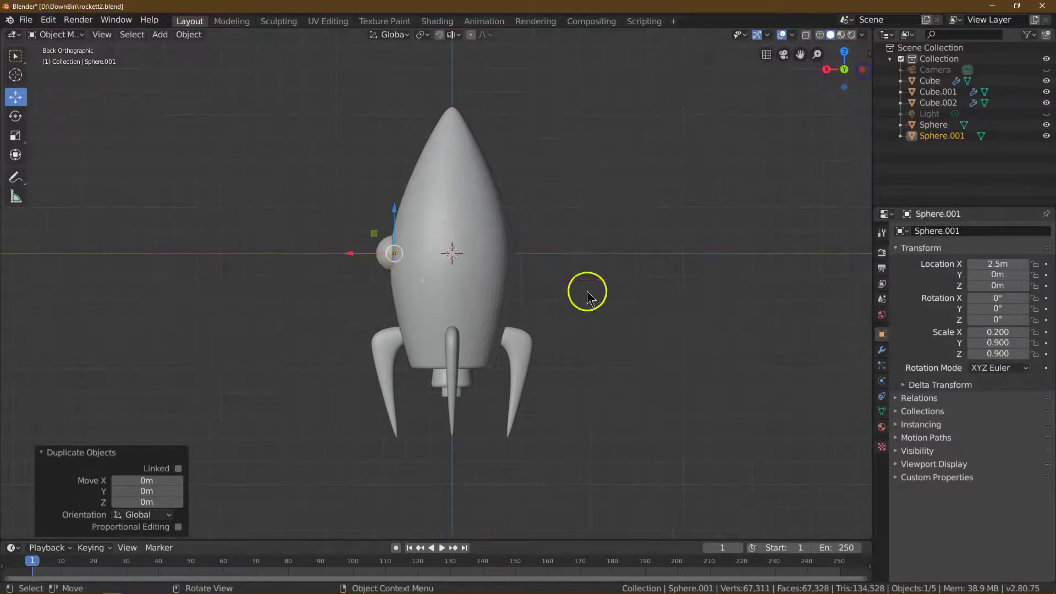
pyautogui.moveTo(350, 253); pyautogui.dragTo(352, 255)
pyautogui.click(148, 480)
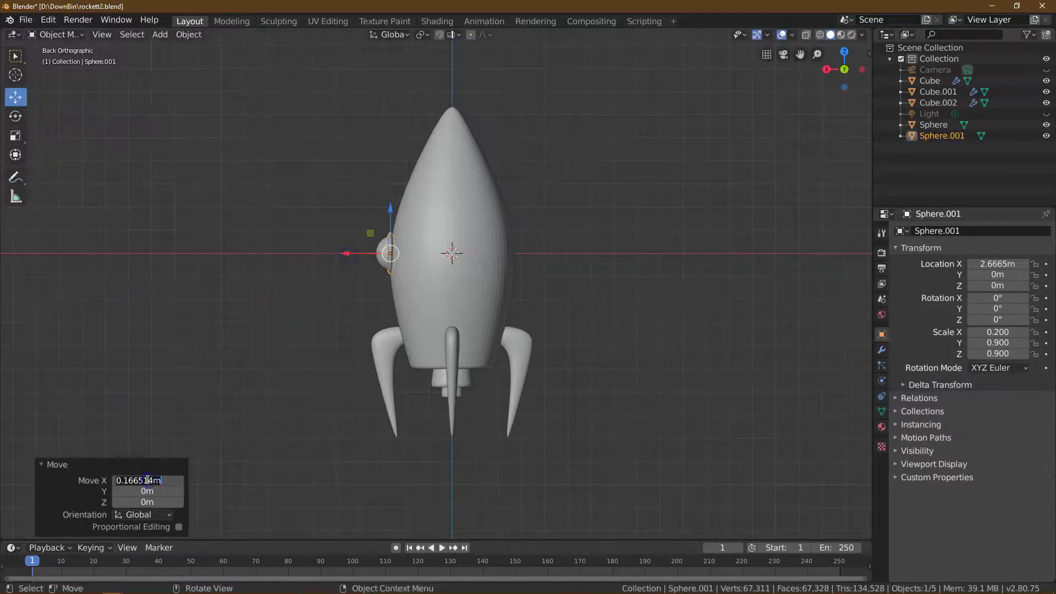
pyautogui.press('Return')
# Rotate the flattened disc -2.28° about the global Y axis to follow the curve of the body, then deselect it.
pyautogui.moveTo(817, 54); pyautogui.dragTo(816, 467)
pyautogui.moveTo(800, 54); pyautogui.dragTo(885, 98)
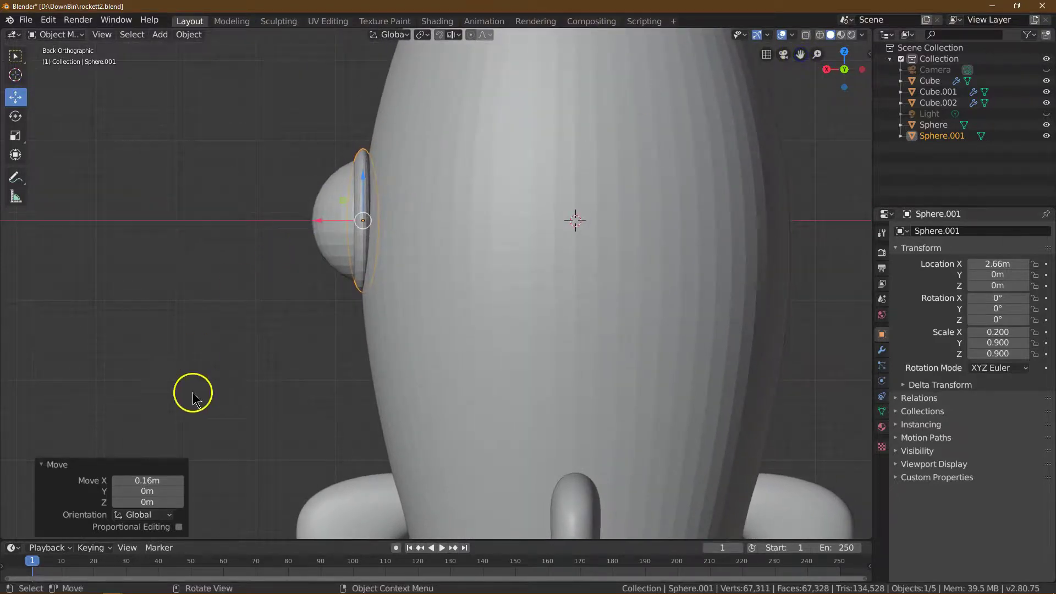
pyautogui.click(22, 120)
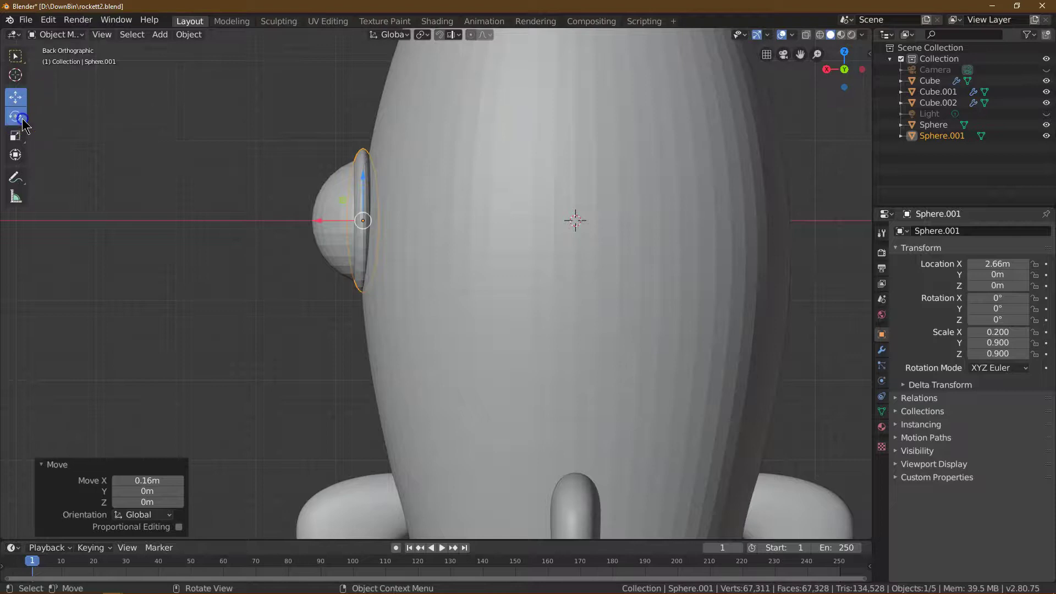
pyautogui.moveTo(378, 183); pyautogui.dragTo(382, 185)
pyautogui.click(127, 488)
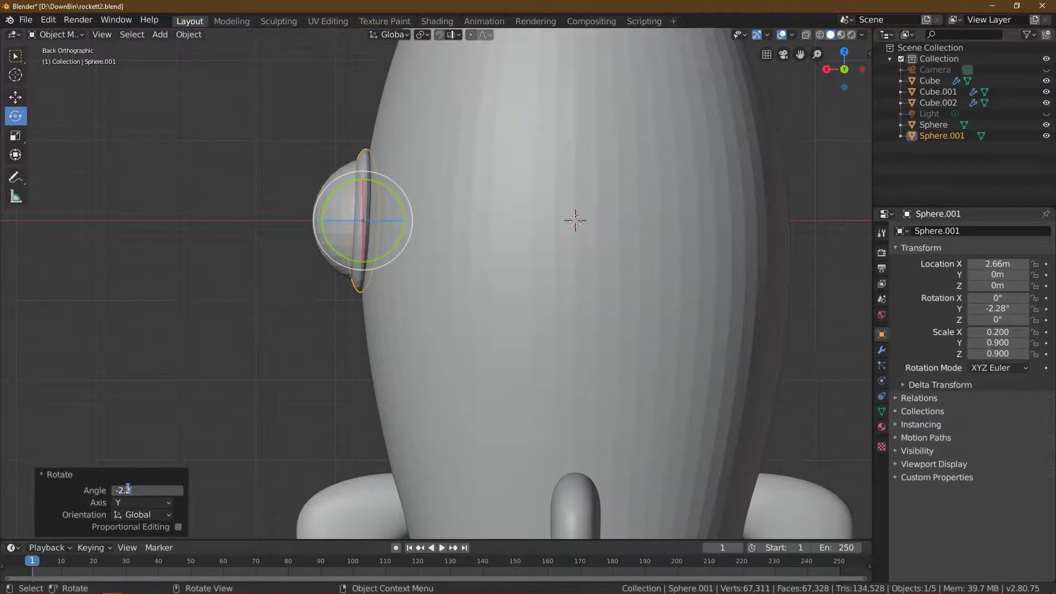
pyautogui.click(224, 347)
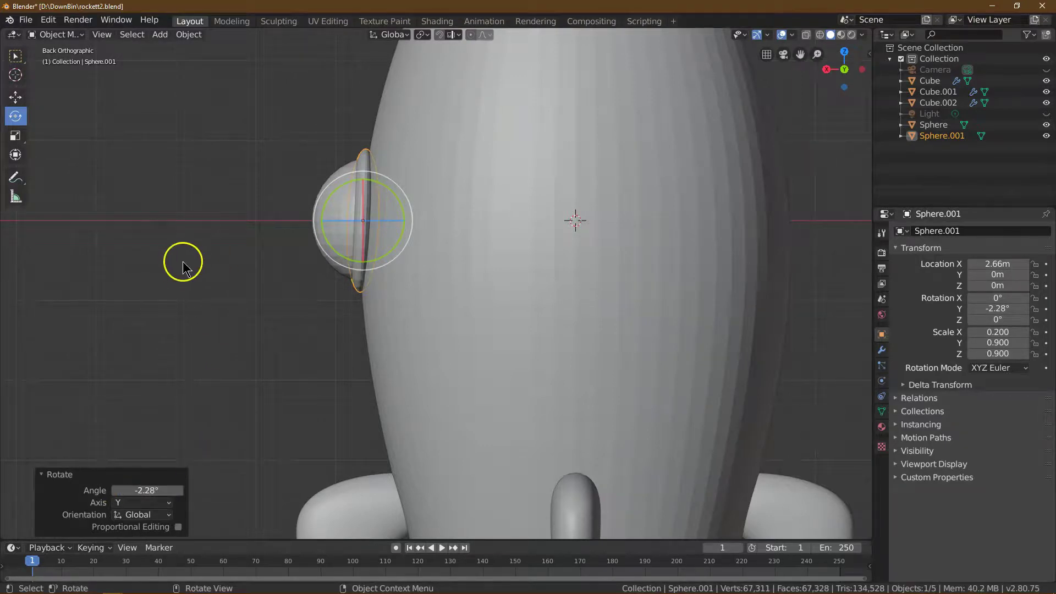
pyautogui.click(566, 297)
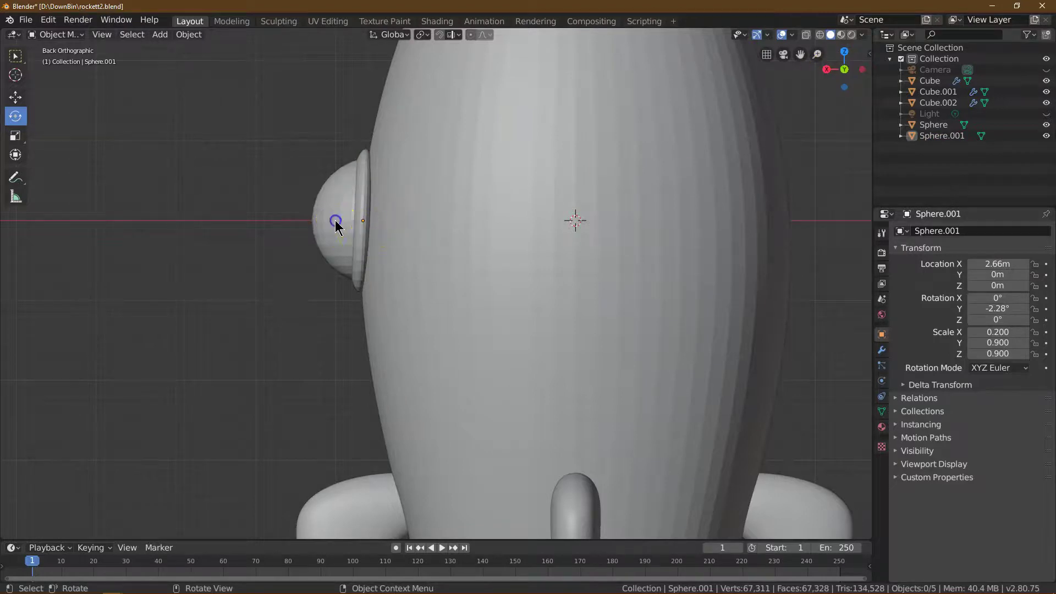
# Duplicate the sphere and its flattened disc together, placing the copies about 1.93 m below the originals.
pyautogui.click(334, 222)
pyautogui.click(22, 55)
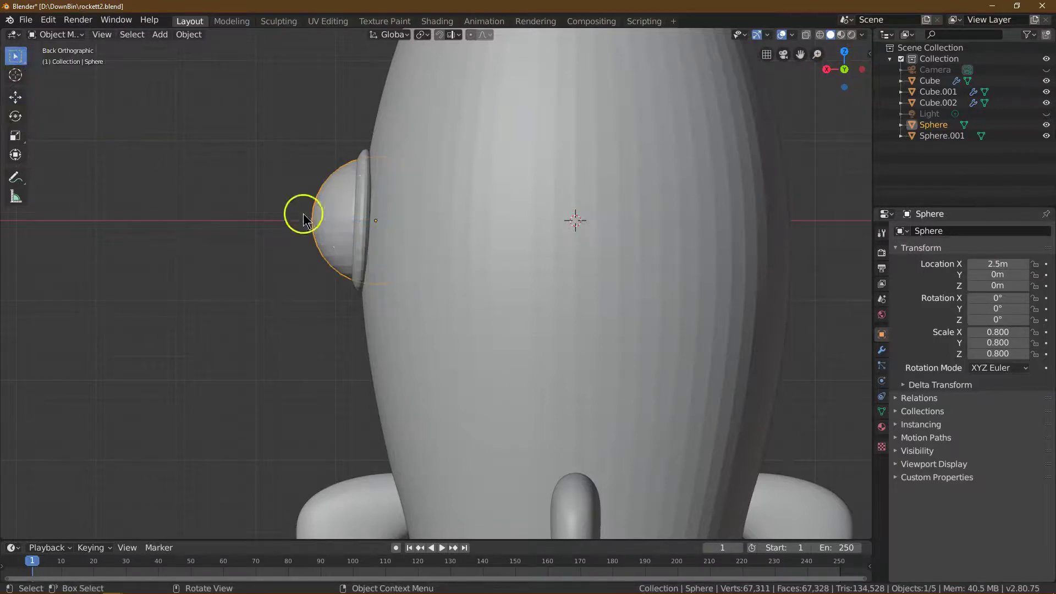
pyautogui.keyDown('shift'); pyautogui.click(361, 233); pyautogui.keyUp('shift')
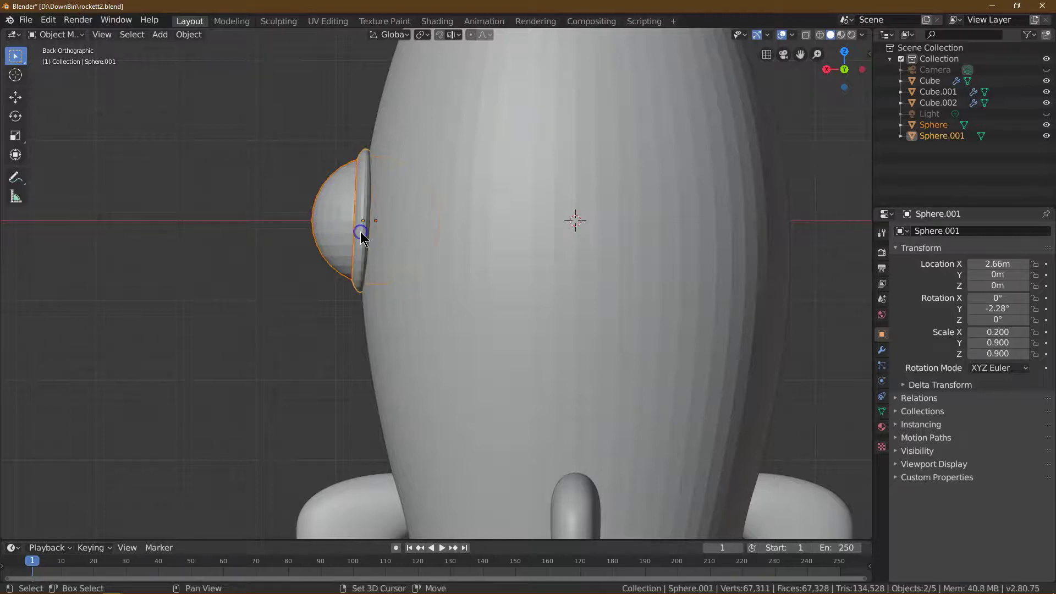
pyautogui.click(188, 34)
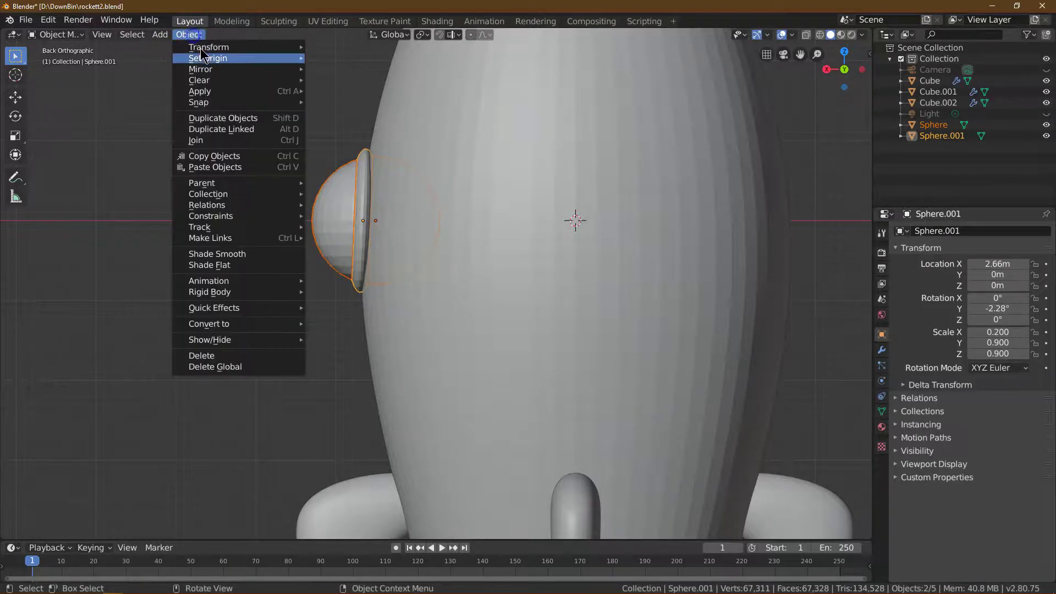
pyautogui.click(222, 118)
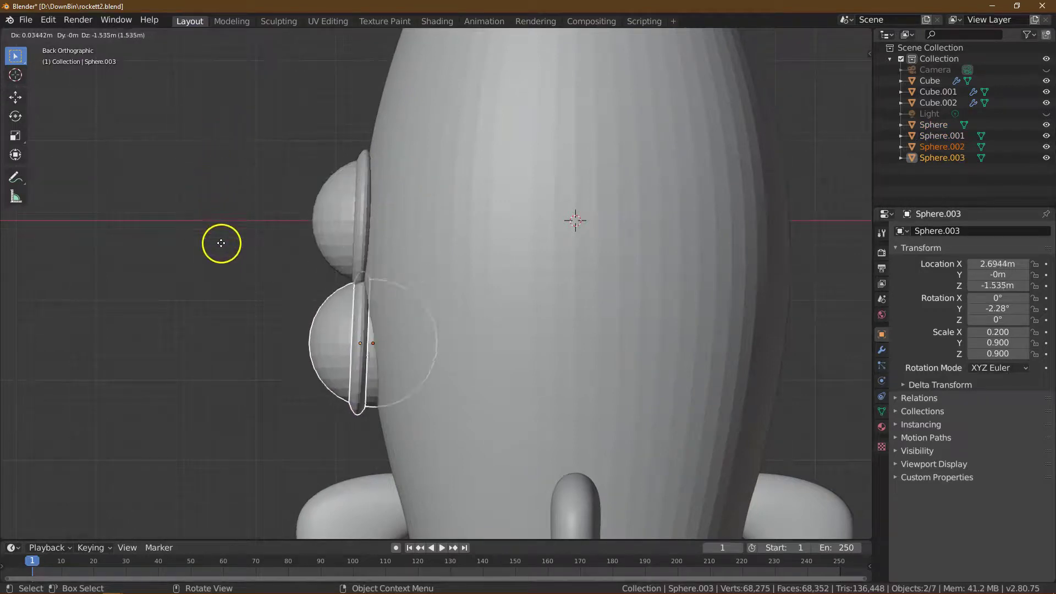
pyautogui.click(222, 275)
# Set the duplicated pair's offset to 0 m on X, 0 m on Y and -2 m on Z.
pyautogui.click(138, 481)
pyautogui.write('0')
pyautogui.press('Return')
pyautogui.click(147, 493)
pyautogui.write('0')
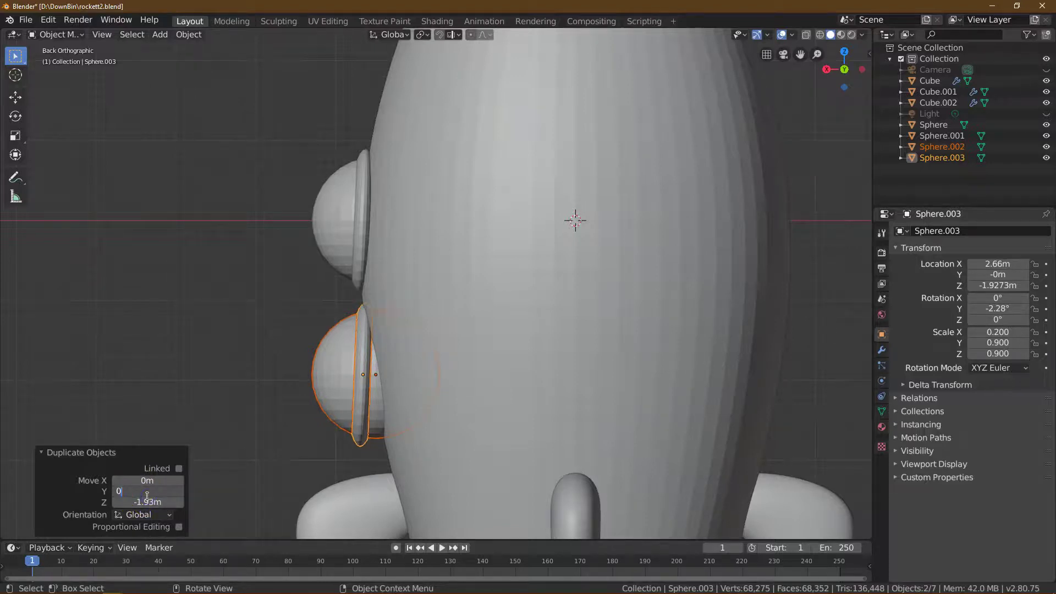
pyautogui.press('Return')
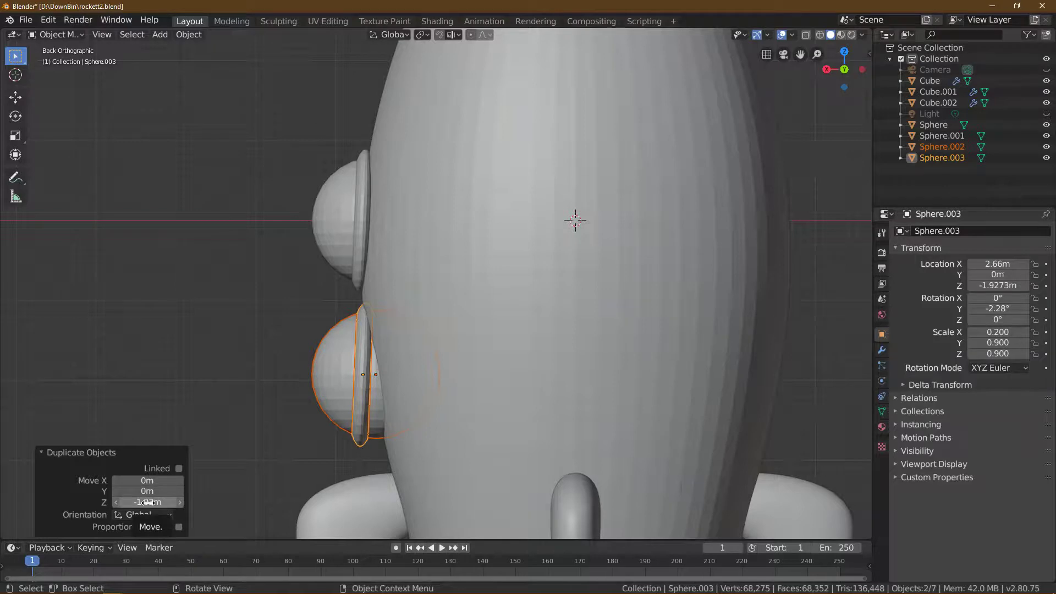
pyautogui.click(147, 503)
pyautogui.write('-')
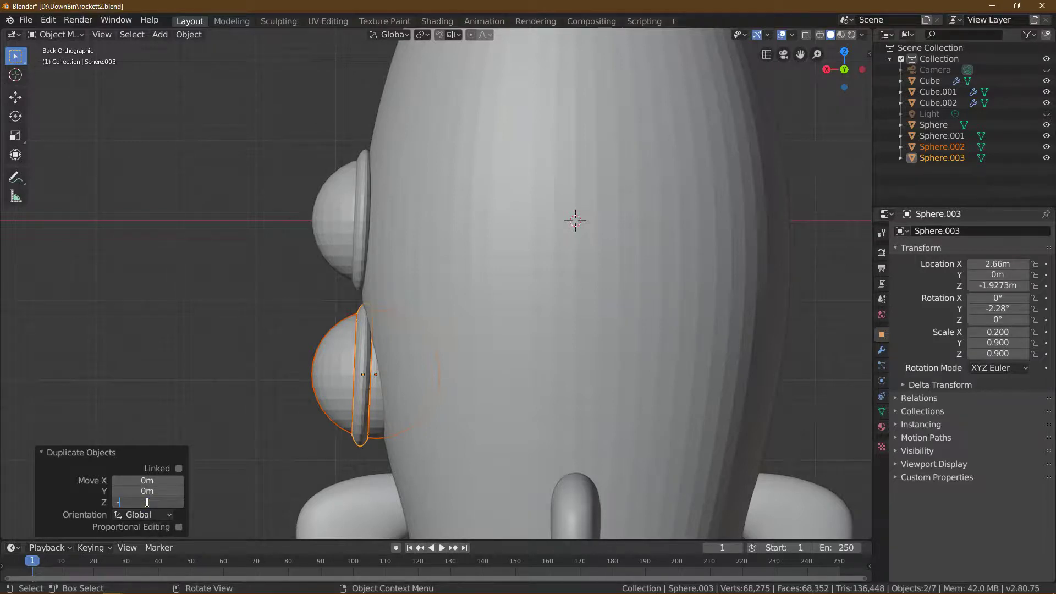
pyautogui.write('1.95')
pyautogui.press('Return')
pyautogui.moveTo(148, 502); pyautogui.dragTo(136, 499)
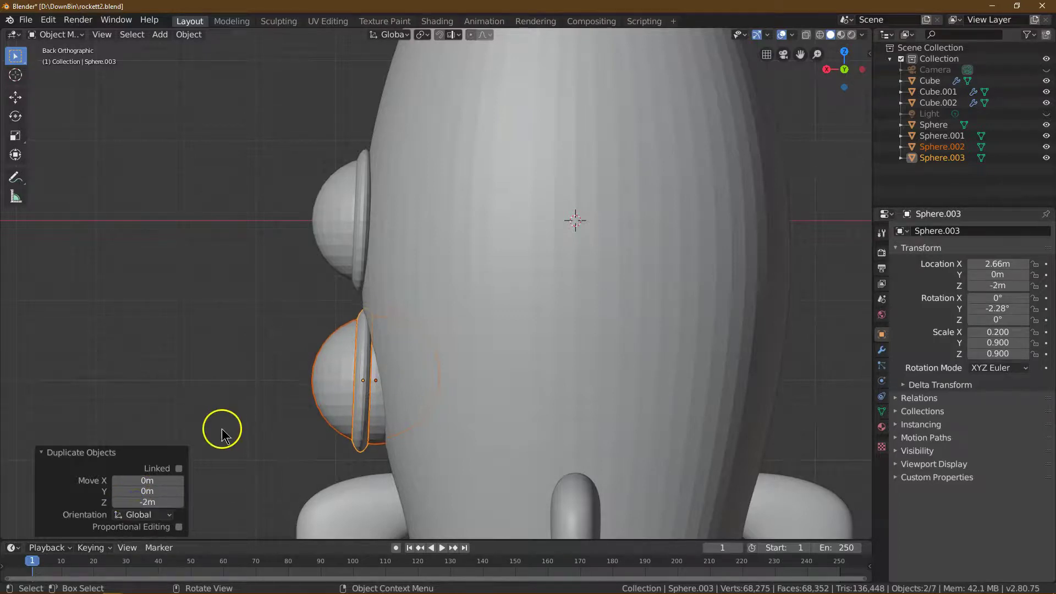
# Try a Z offset of -2.15 m for the duplicated pair in an angled view and set it back to -2 m.
pyautogui.moveTo(842, 71); pyautogui.dragTo(74, 76)
pyautogui.scroll(-2, 811, 117)
pyautogui.click(145, 505)
pyautogui.write('-2.15')
pyautogui.press('Return')
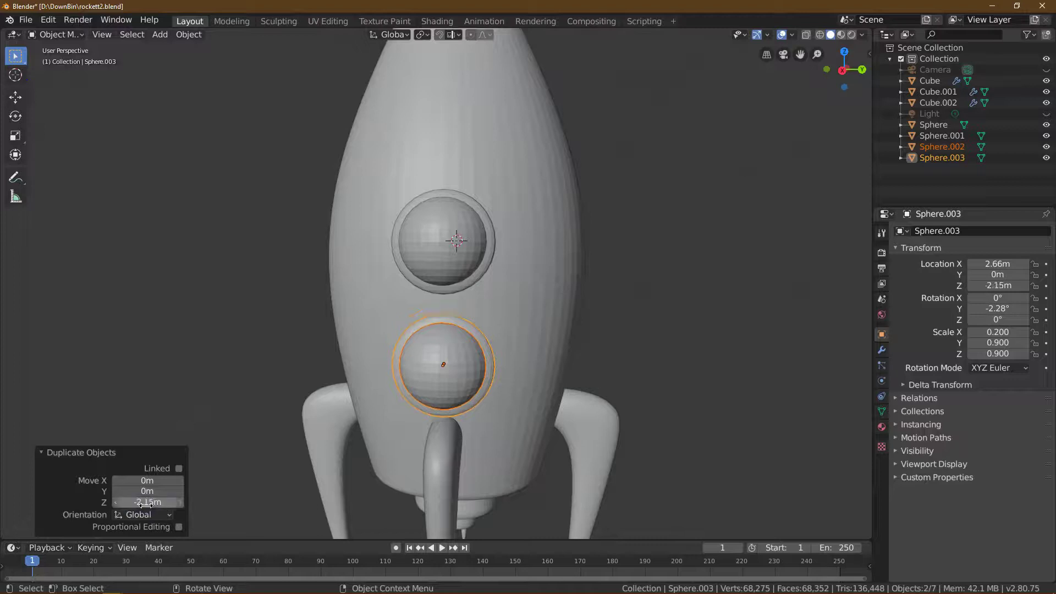
pyautogui.click(145, 505)
pyautogui.write('-2')
pyautogui.press('Return')
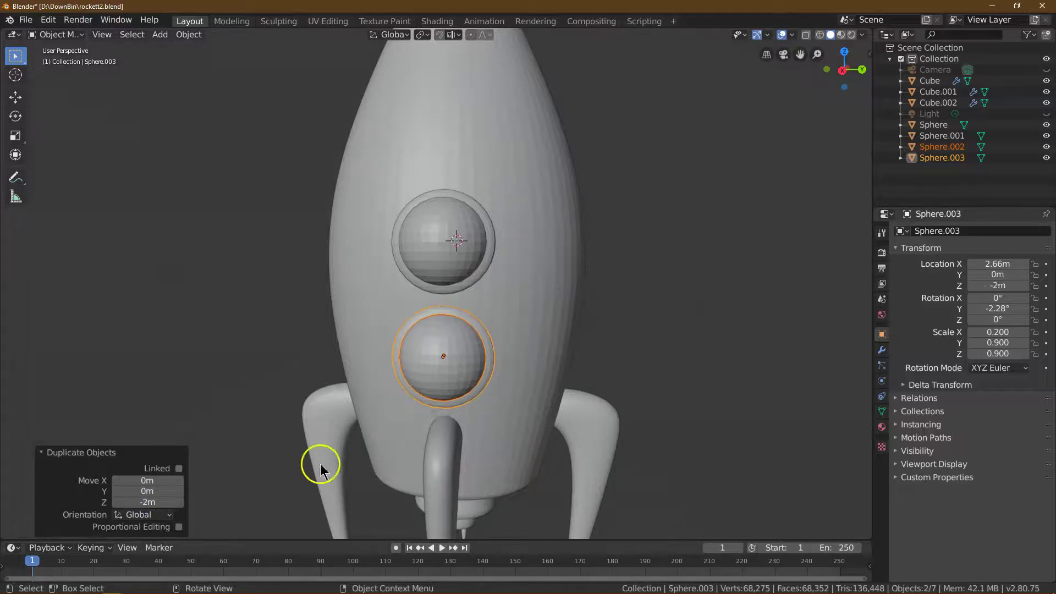
# In the back view, move the lower sphere and disc -0.09 m along the global X axis into the body, then deselect them.
pyautogui.click(862, 69)
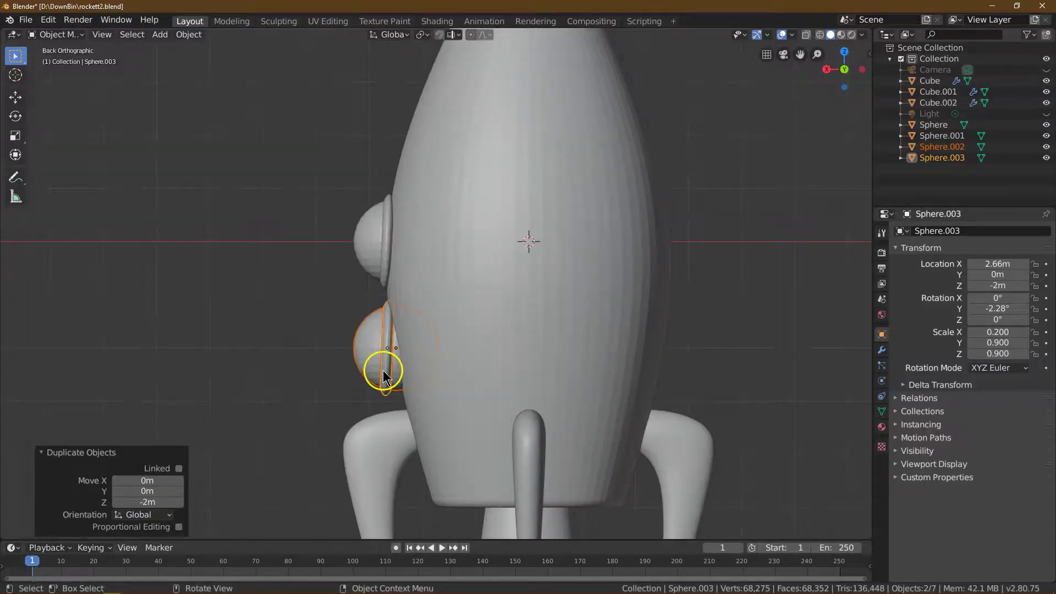
pyautogui.click(16, 97)
pyautogui.moveTo(337, 350); pyautogui.dragTo(346, 348)
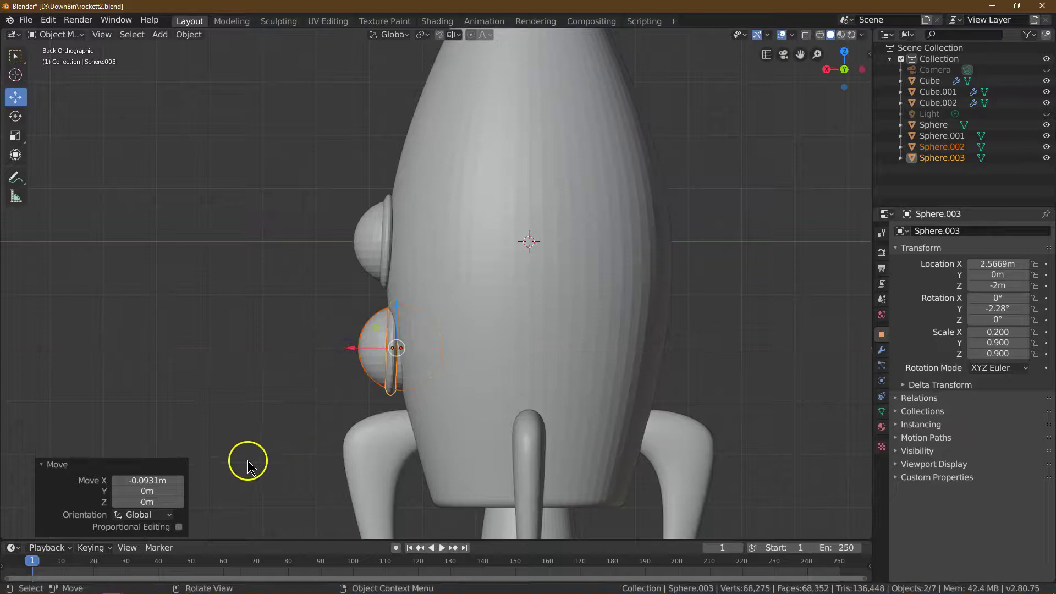
pyautogui.click(156, 481)
pyautogui.write('-0')
pyautogui.write('.09')
pyautogui.press('Return')
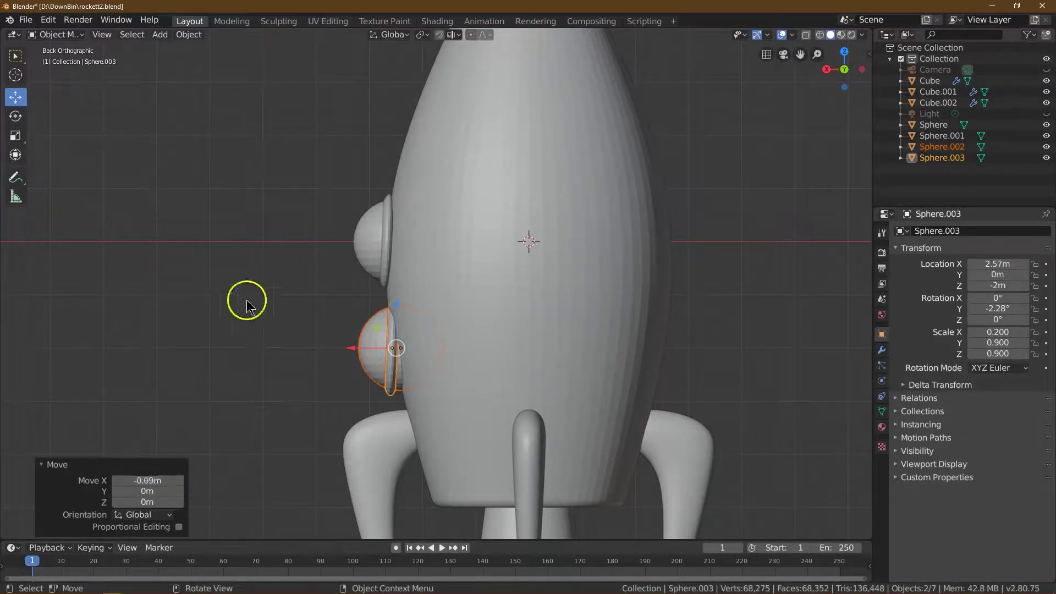
pyautogui.click(247, 300)
# Select only the lower flattened disc and move it -0.05 m along the global X axis.
pyautogui.click(393, 383)
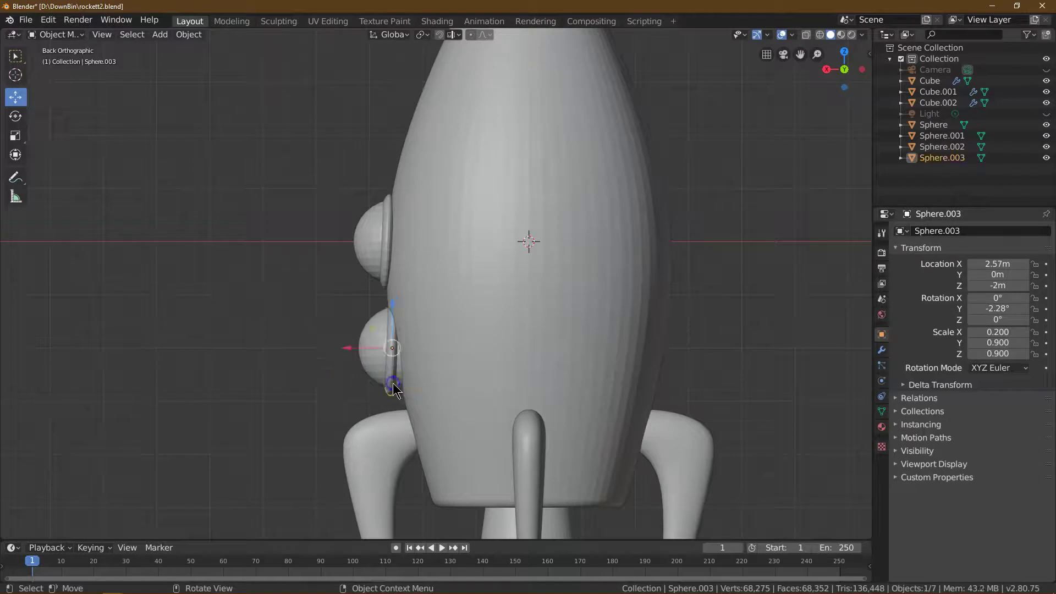
pyautogui.moveTo(344, 348); pyautogui.dragTo(347, 348)
pyautogui.click(146, 492)
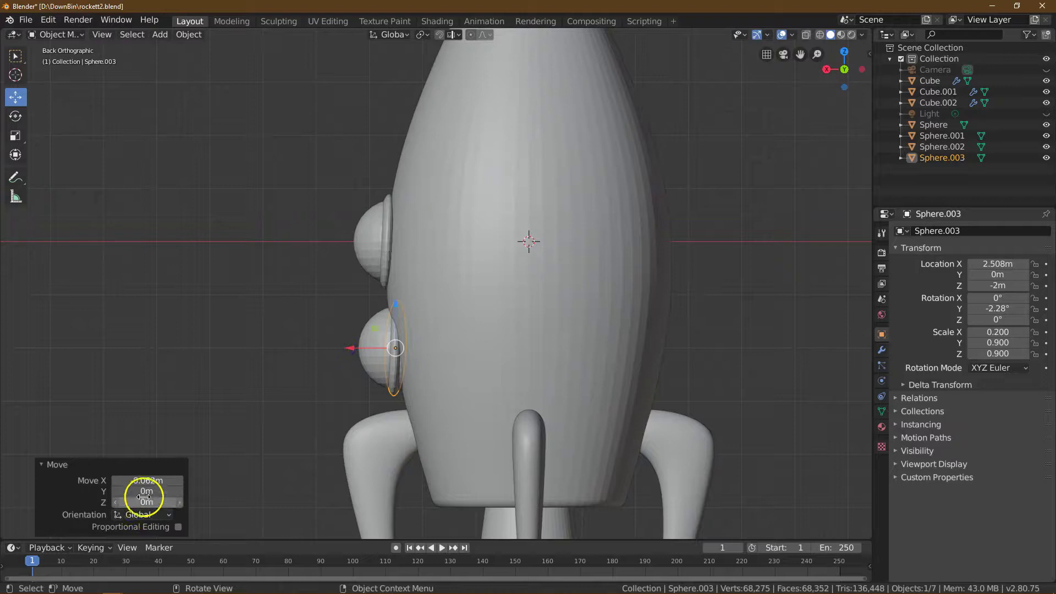
pyautogui.click(147, 481)
pyautogui.write('-0')
pyautogui.write('.05')
pyautogui.press('Return')
# Rotate the lower disc 11° about the global Y axis, deselect it and check both windows in the right side view.
pyautogui.click(17, 117)
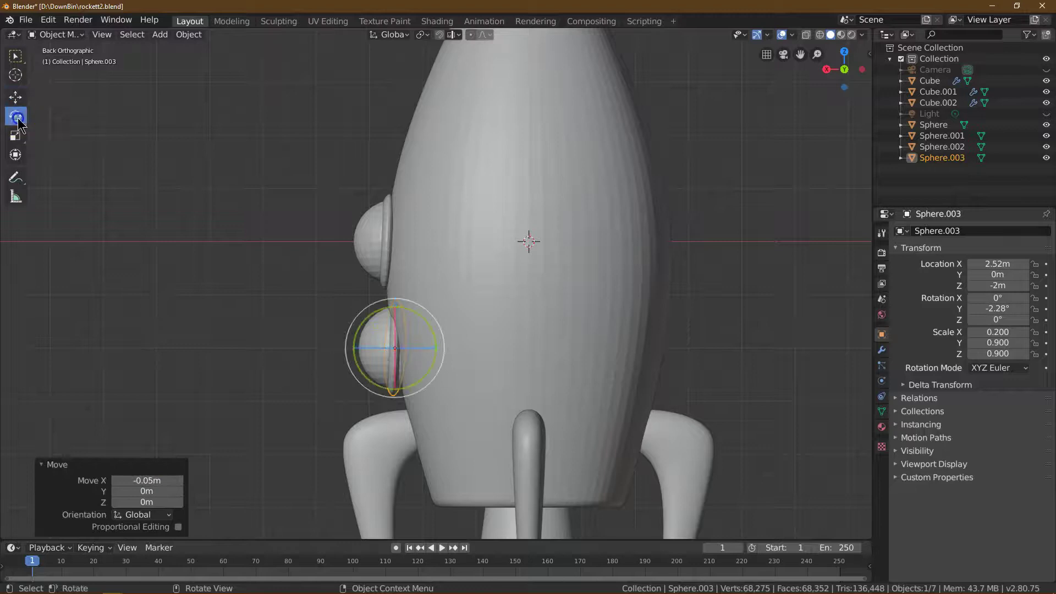
pyautogui.moveTo(367, 317); pyautogui.dragTo(357, 321)
pyautogui.click(148, 490)
pyautogui.write('11')
pyautogui.press('Return')
pyautogui.click(236, 265)
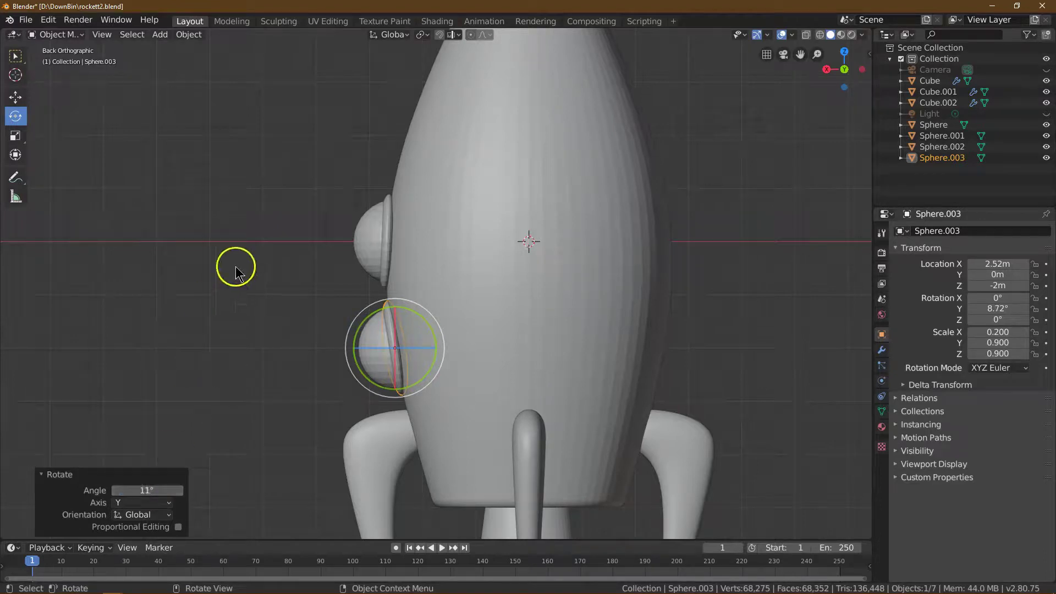
pyautogui.click(827, 70)
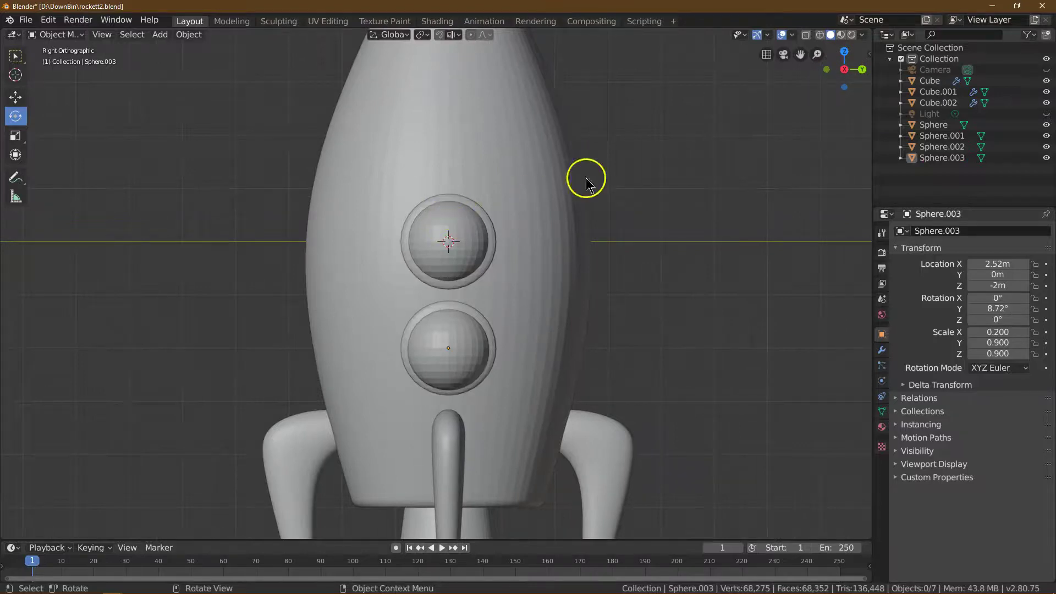
# In the back view, duplicate the upper window's sphere and disc with a move of 0 m in X and 2 m in Z.
pyautogui.click(862, 70)
pyautogui.click(377, 259)
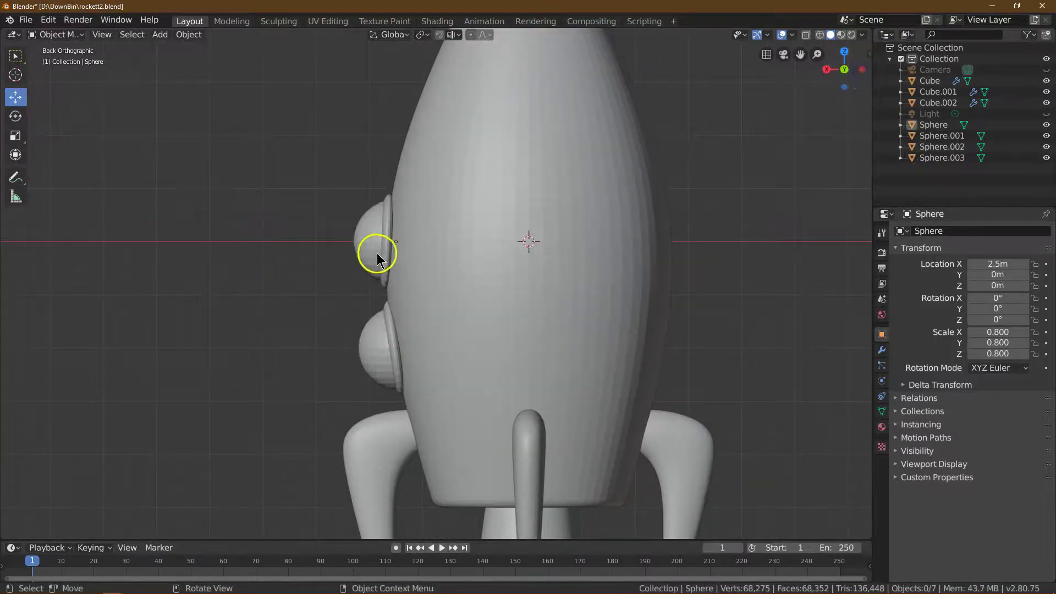
pyautogui.click(15, 55)
pyautogui.click(388, 223)
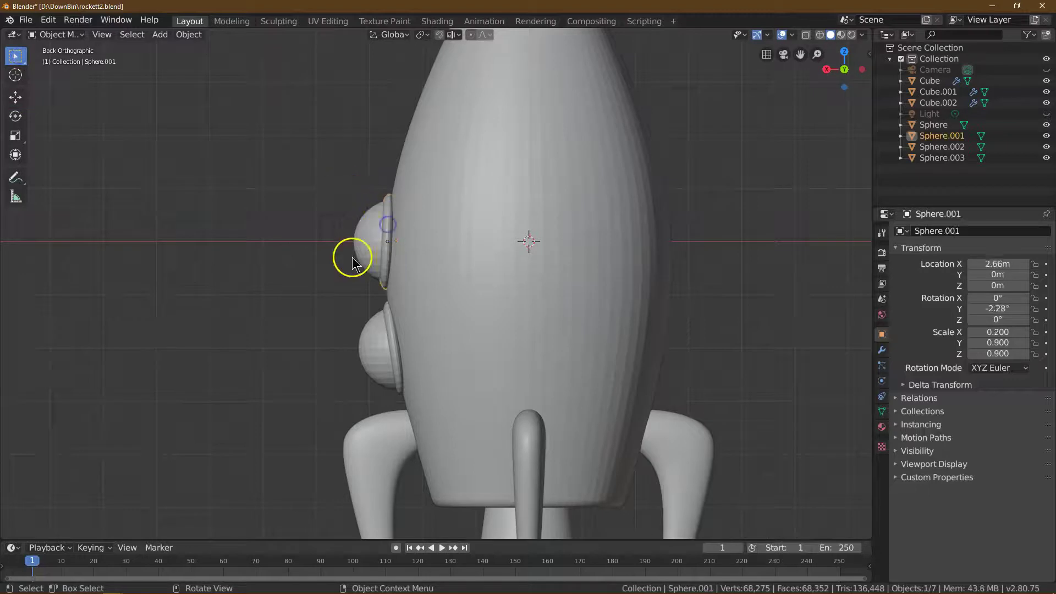
pyautogui.keyDown('shift'); pyautogui.click(364, 250); pyautogui.keyUp('shift')
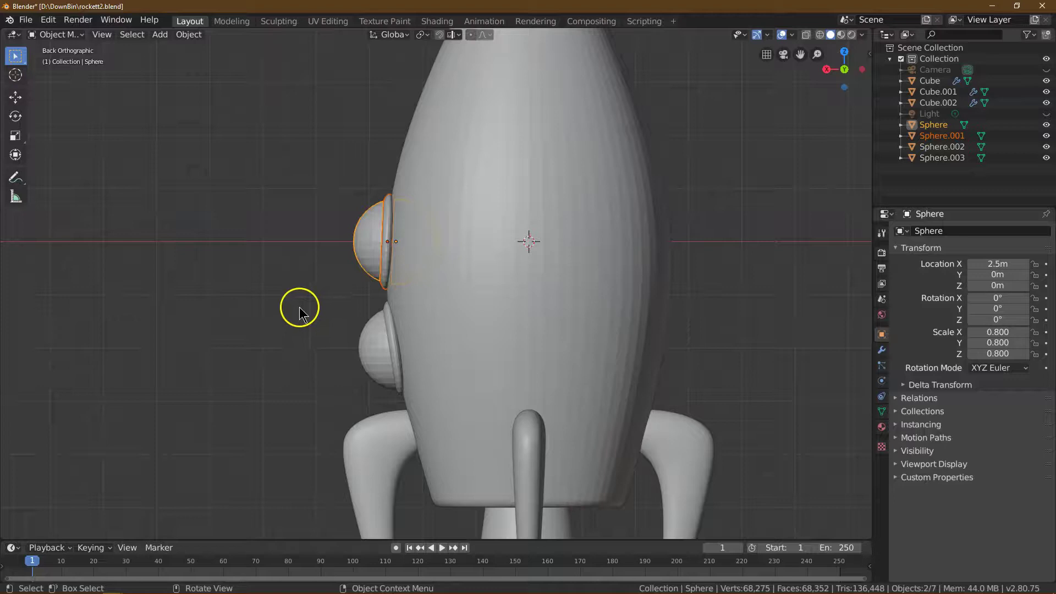
pyautogui.click(189, 34)
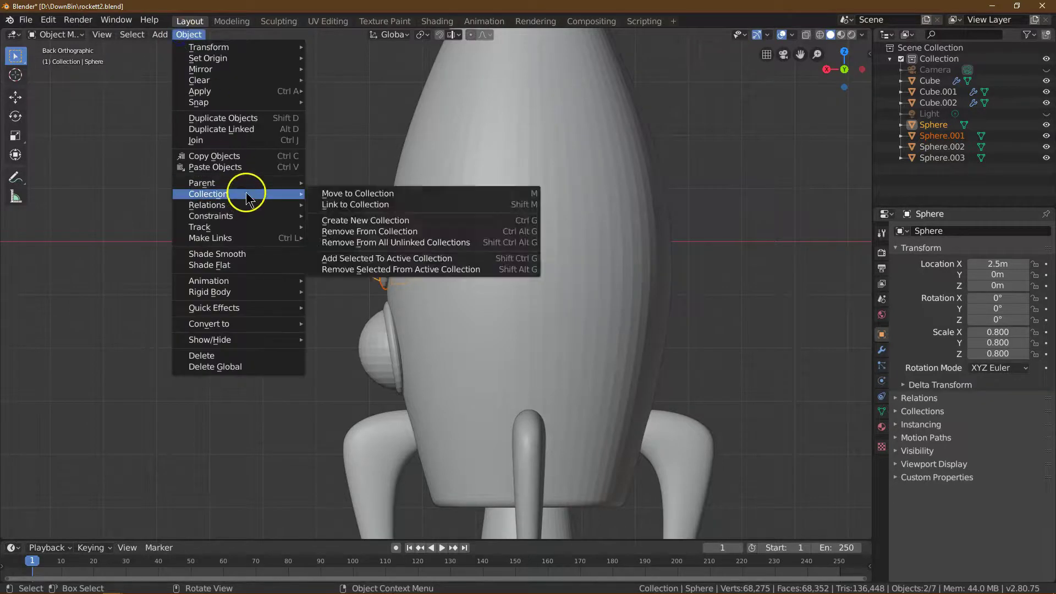
pyautogui.click(243, 118)
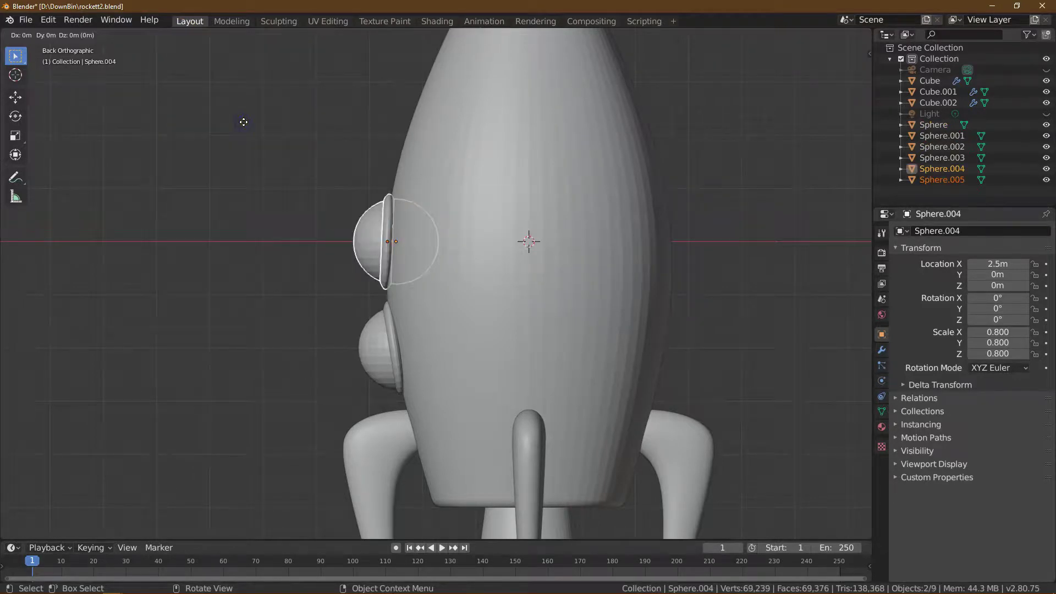
pyautogui.click(262, 525)
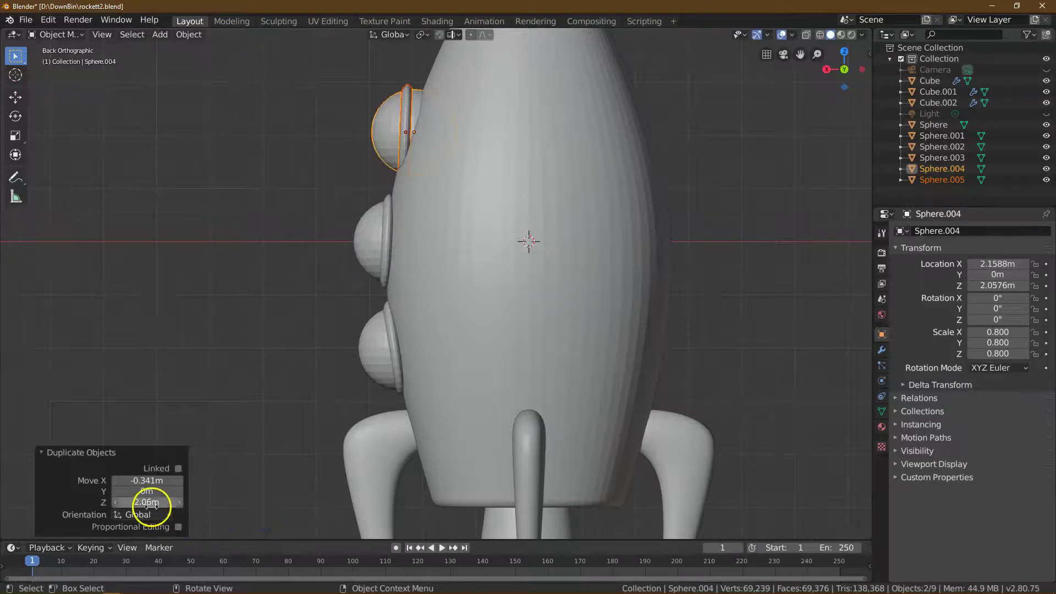
pyautogui.click(147, 482)
pyautogui.write('0')
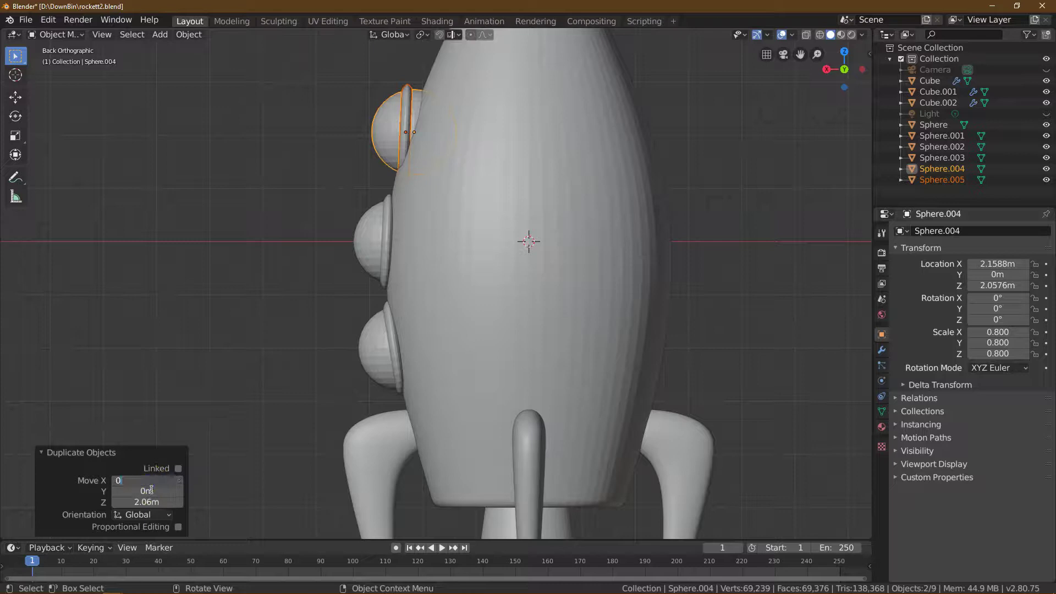
pyautogui.press('Return')
pyautogui.click(127, 503)
pyautogui.write('2')
pyautogui.press('Return')
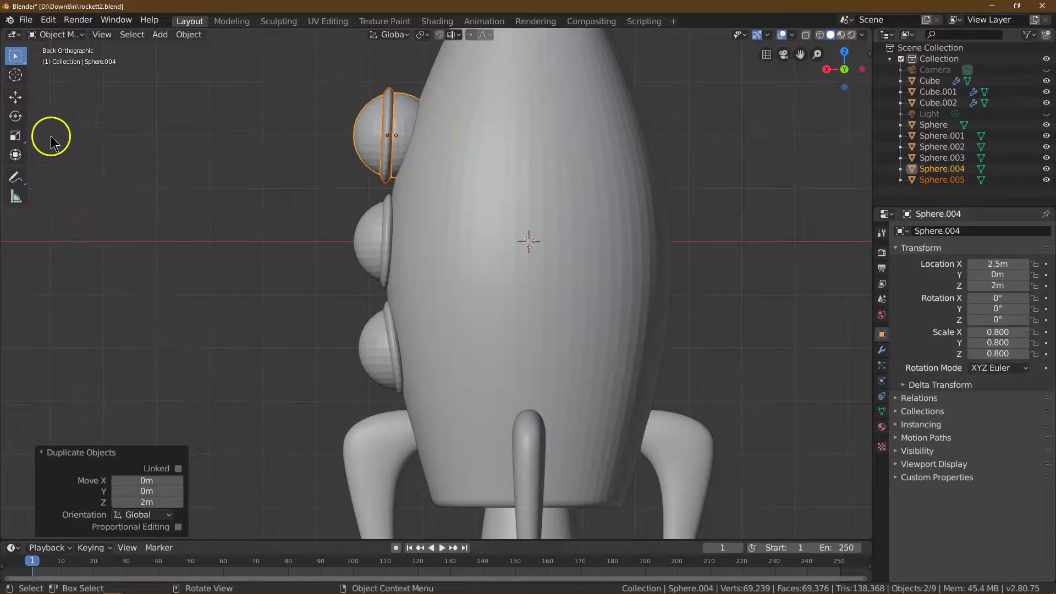
# Move the new topmost sphere and disc -0.38 m along the global X axis into the body.
pyautogui.click(16, 99)
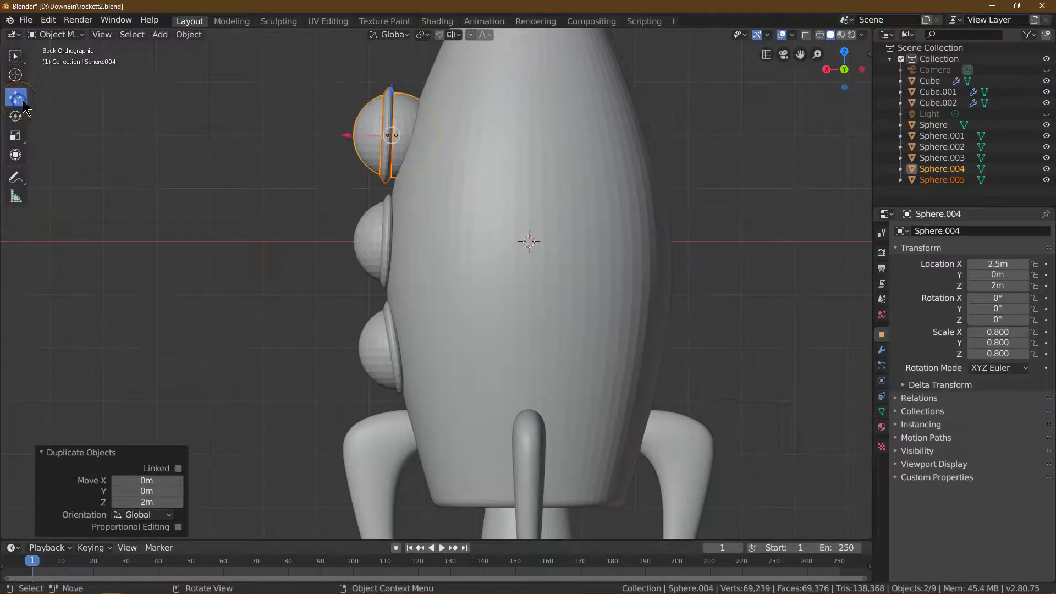
pyautogui.moveTo(347, 134); pyautogui.dragTo(370, 130)
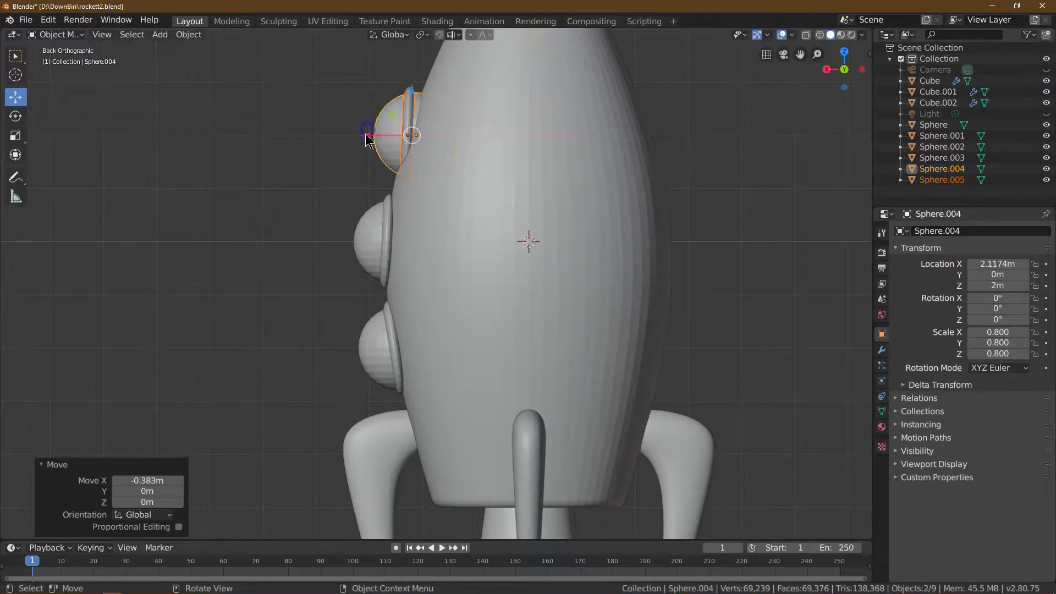
pyautogui.click(158, 479)
pyautogui.write('-0.38')
pyautogui.press('Return')
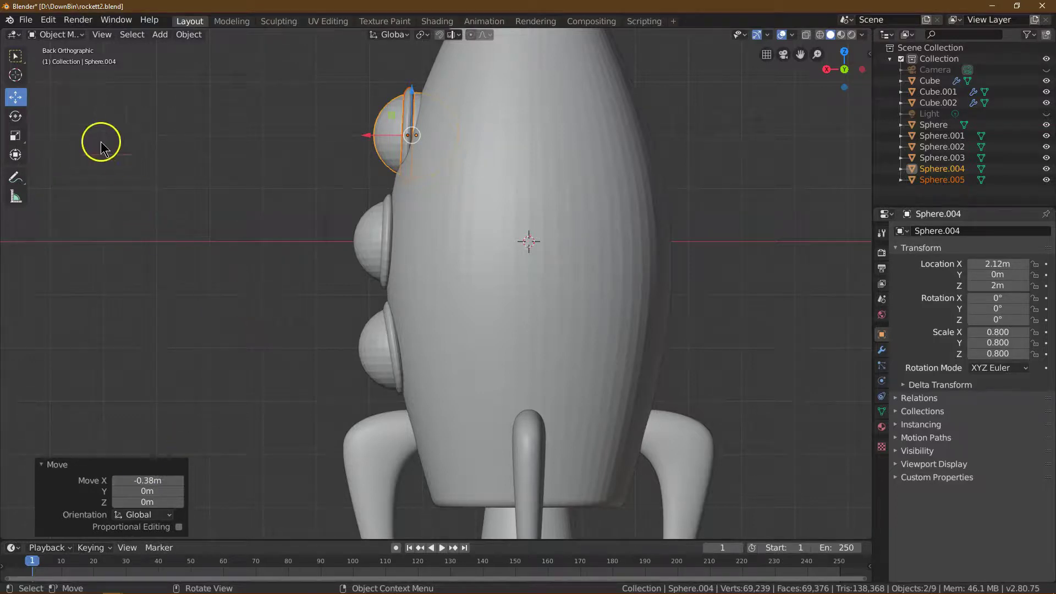
# Rotate the topmost sphere and disc -14.5° about the global Y axis, deselect them, and save the file from the right side view.
pyautogui.click(16, 115)
pyautogui.moveTo(408, 110); pyautogui.dragTo(448, 113)
pyautogui.click(147, 490)
pyautogui.write('-')
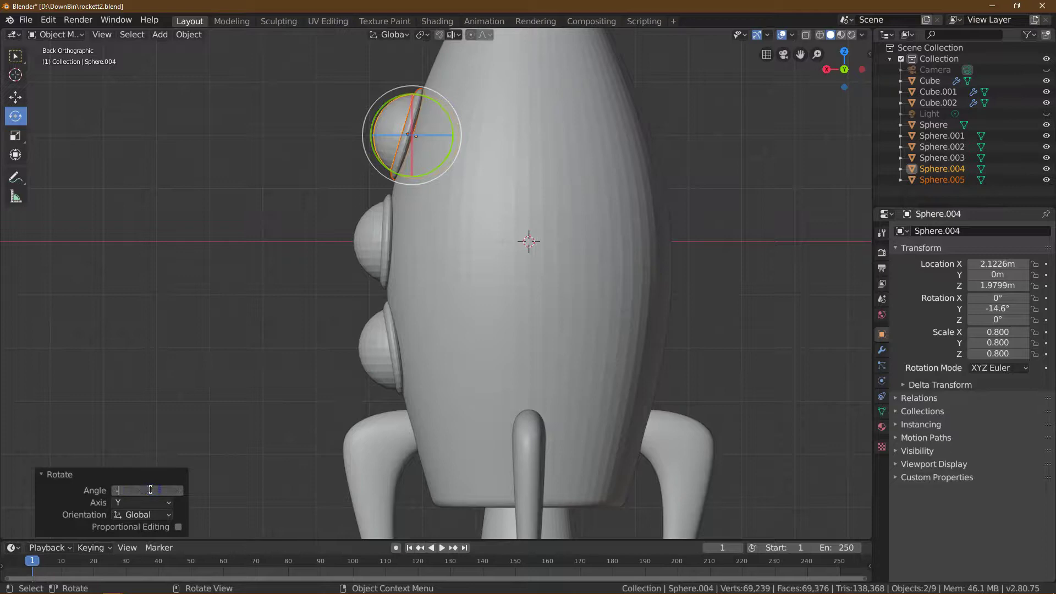
pyautogui.write('14.5')
pyautogui.press('Return')
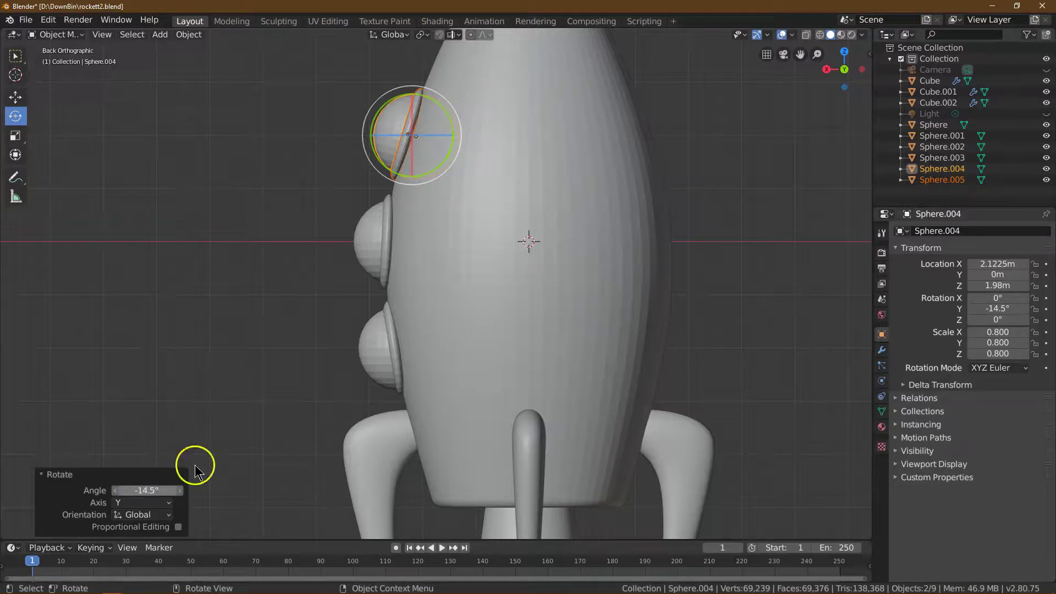
pyautogui.click(259, 189)
pyautogui.click(828, 70)
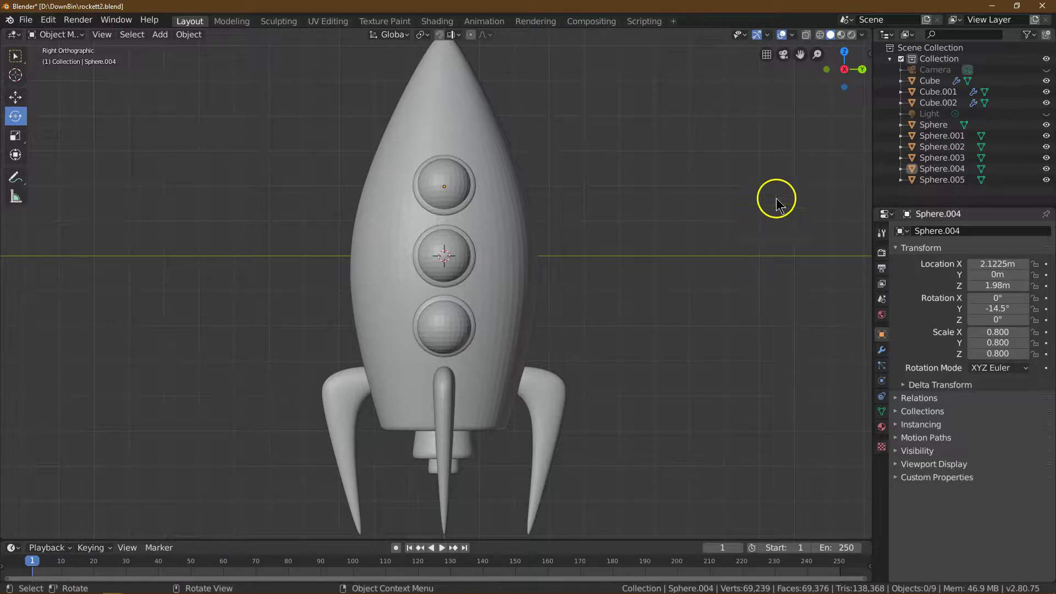
pyautogui.moveTo(817, 54); pyautogui.dragTo(812, 92)
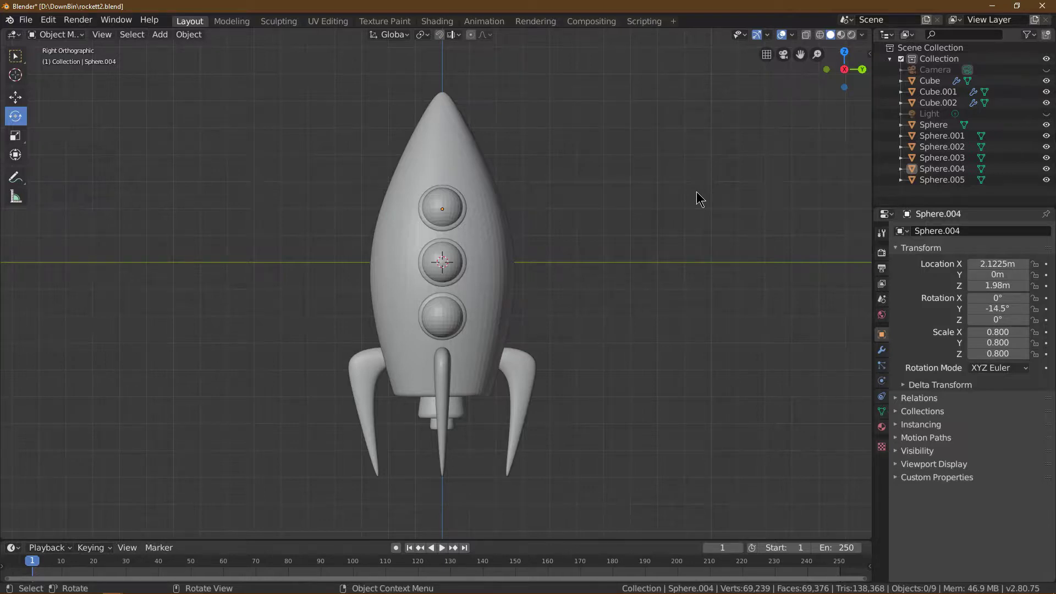
pyautogui.hotkey('ctrl', 's')
# Select all rocket parts, apply smooth shading to them, and clear the selection.
pyautogui.click(132, 34)
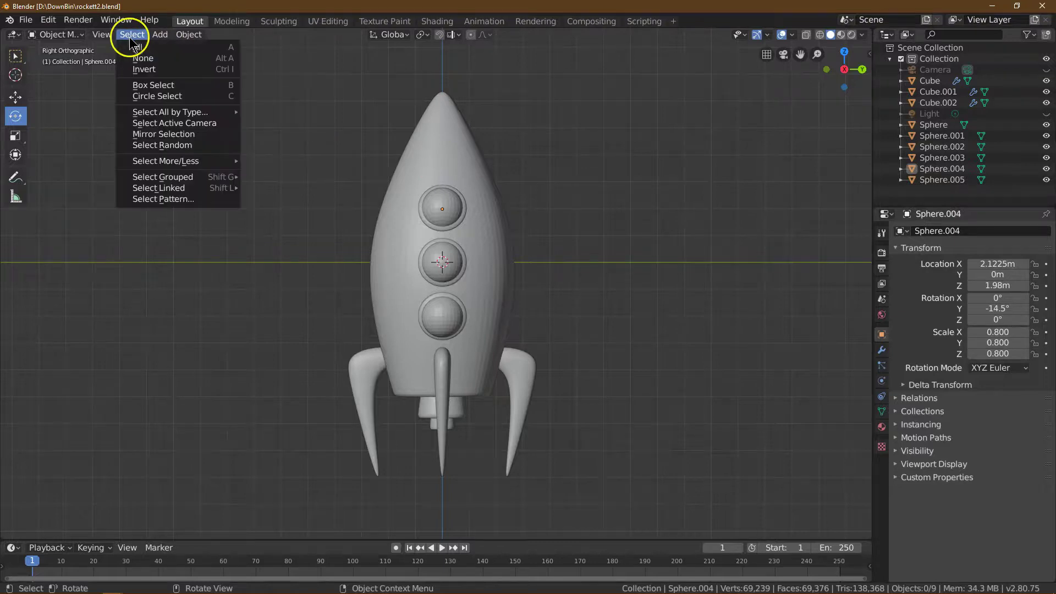
pyautogui.click(142, 47)
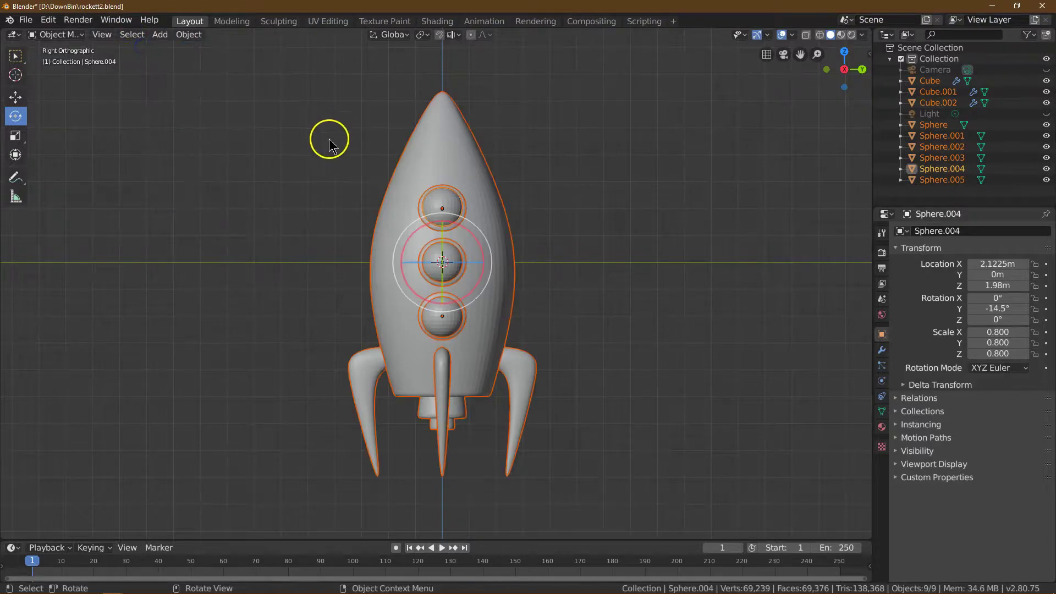
pyautogui.click(15, 55)
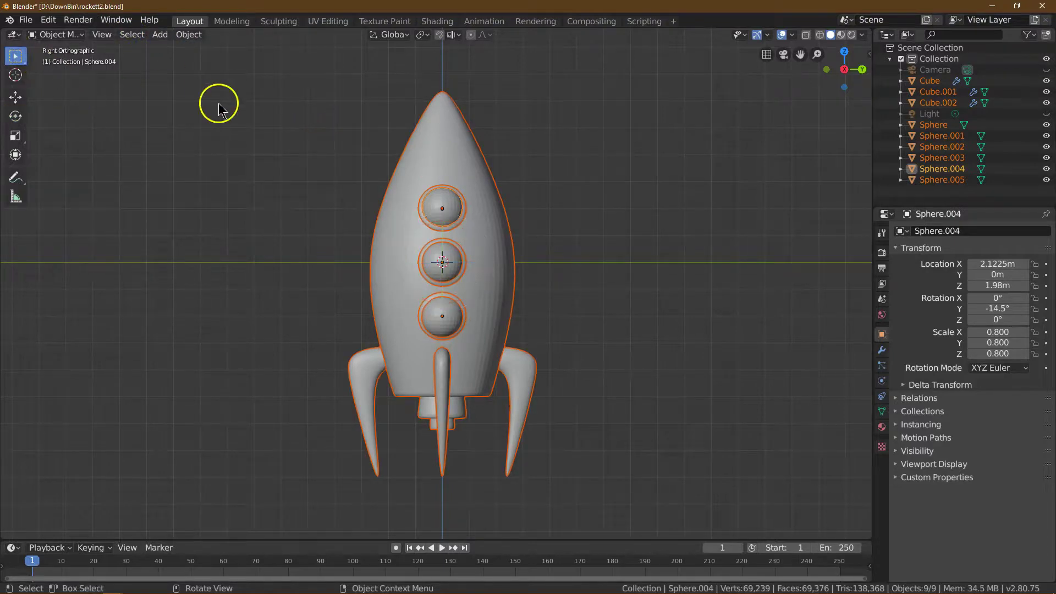
pyautogui.click(190, 34)
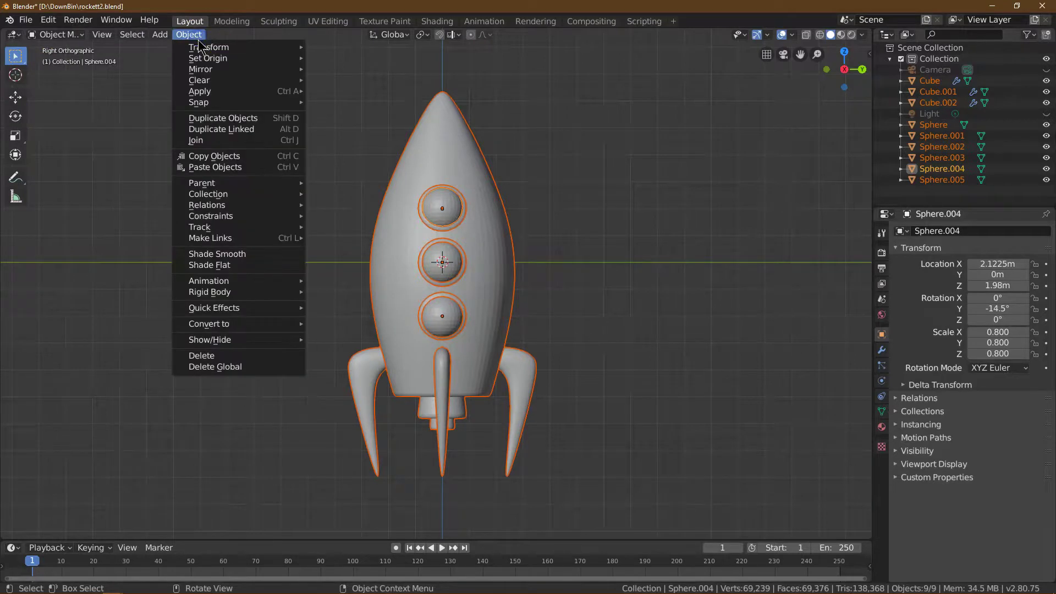
pyautogui.click(230, 256)
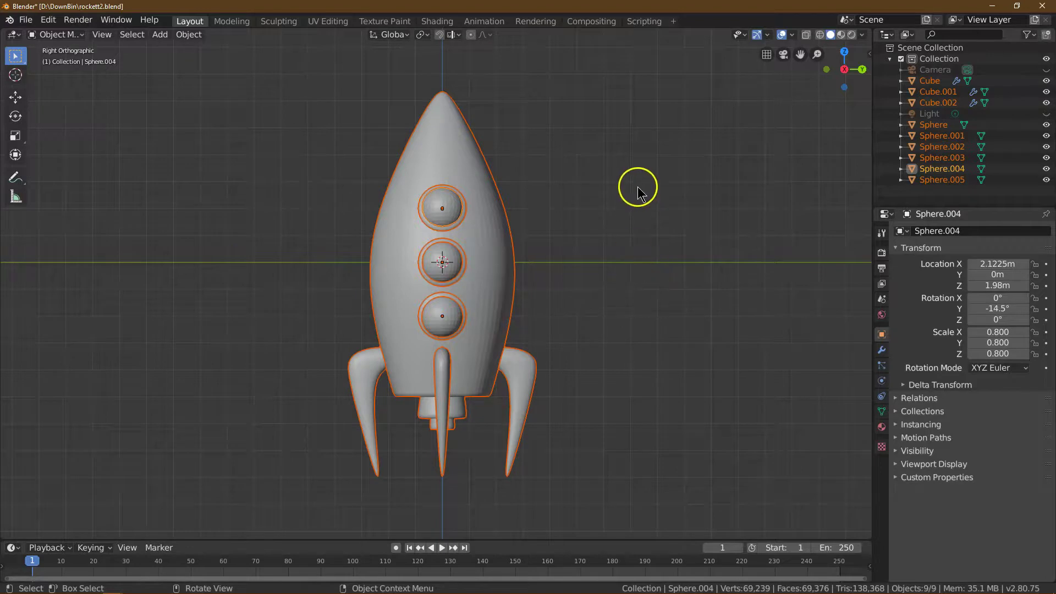
pyautogui.click(639, 187)
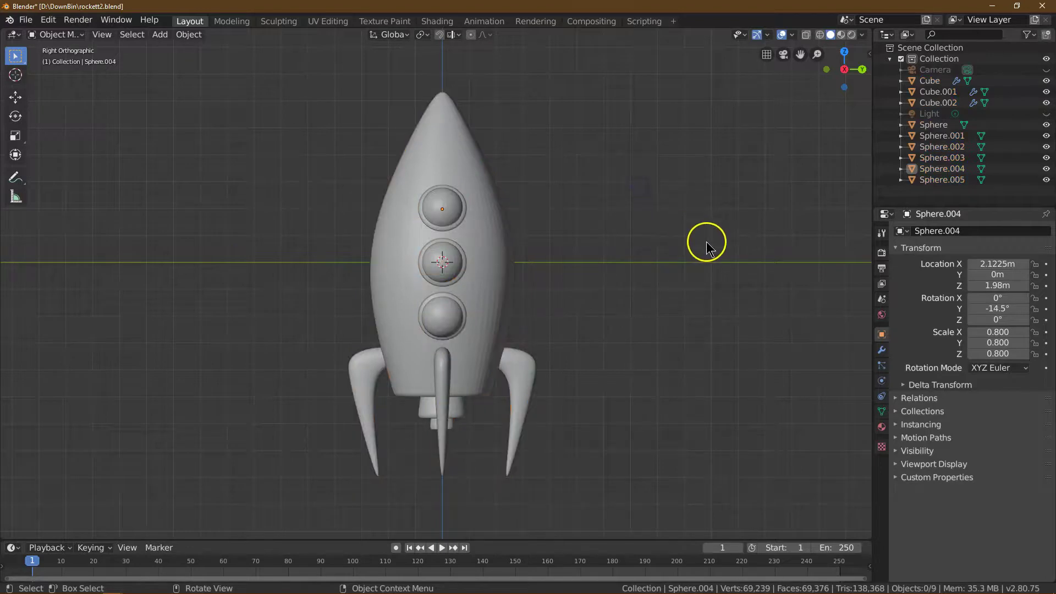
# Set the base color of the rocket body's material to hex 43464B.
pyautogui.click(501, 220)
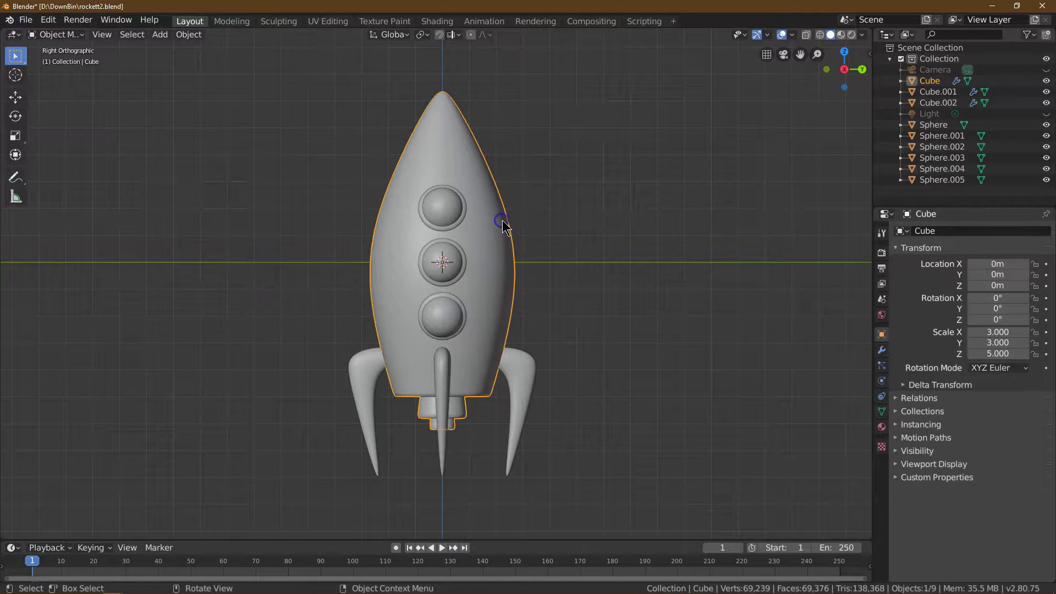
pyautogui.click(882, 427)
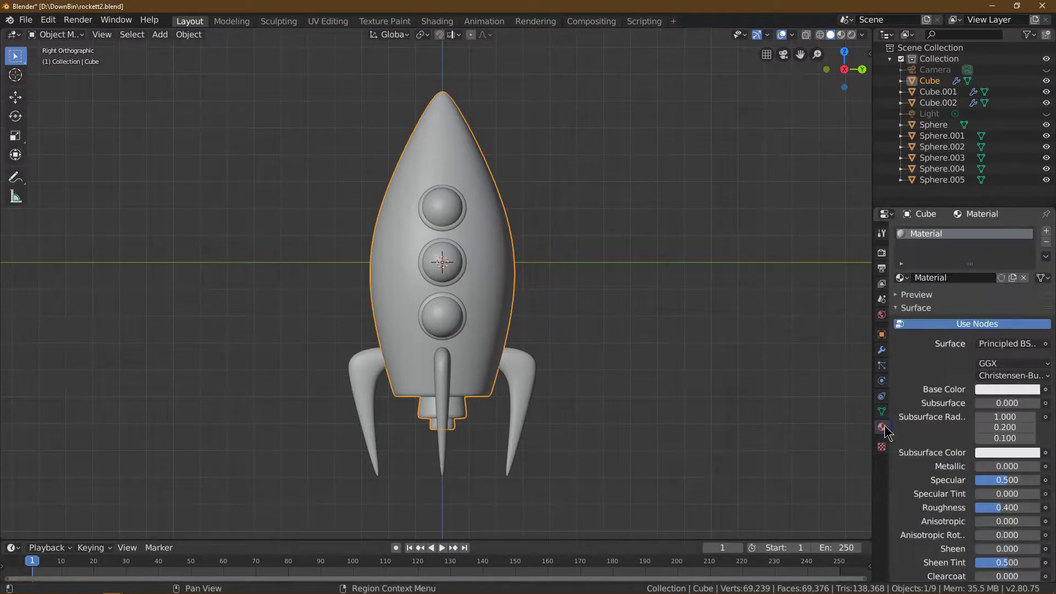
pyautogui.click(1027, 395)
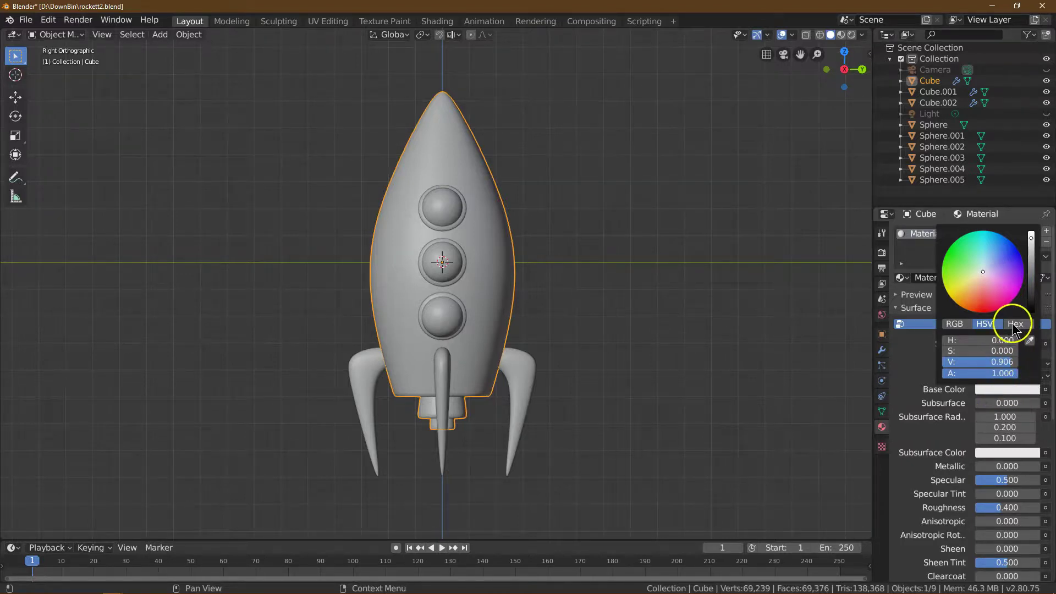
pyautogui.click(992, 279)
pyautogui.click(1032, 287)
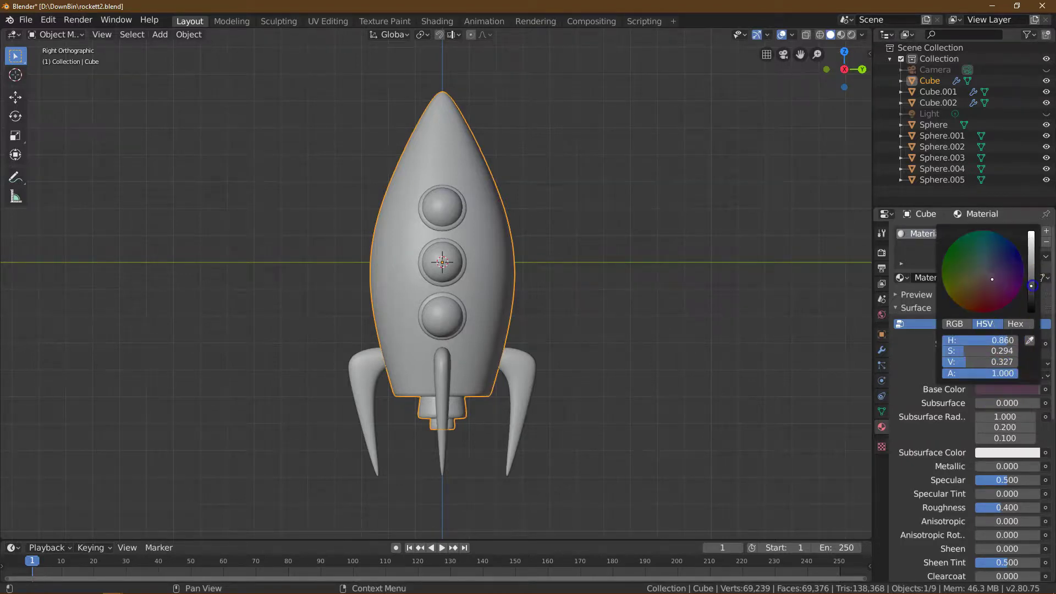
pyautogui.click(1016, 323)
pyautogui.click(993, 340)
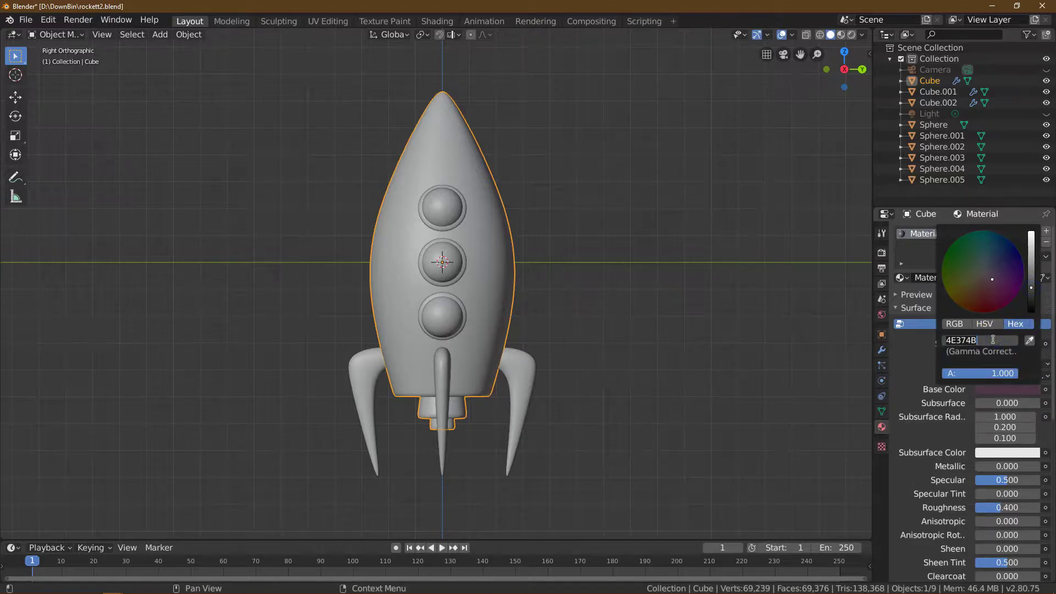
pyautogui.write('43464B')
pyautogui.press('Return')
# Show the viewport with material preview shading and set the body material's roughness to 0.05.
pyautogui.click(842, 35)
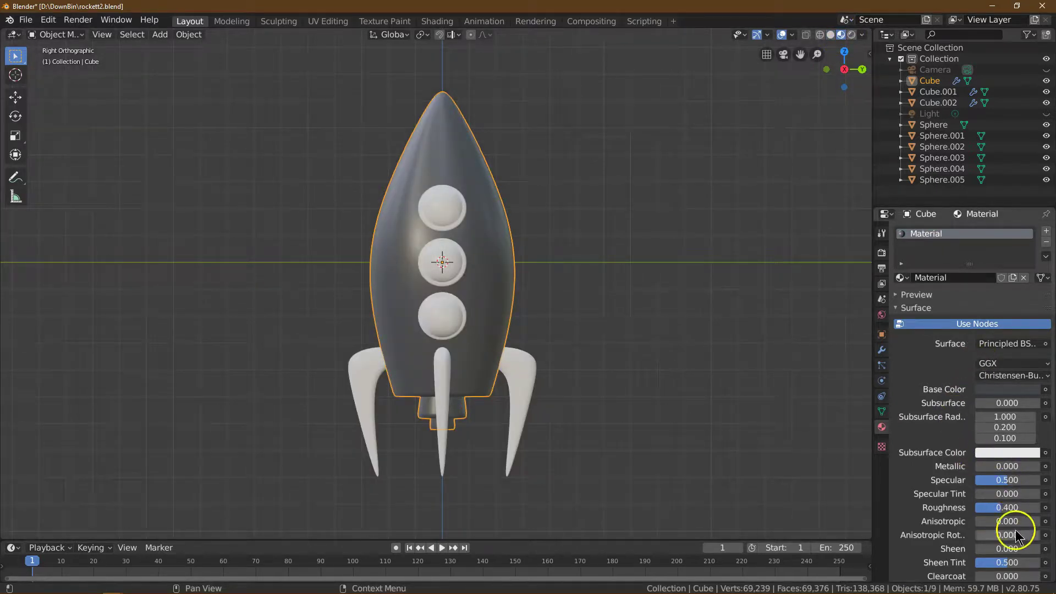
pyautogui.click(1005, 507)
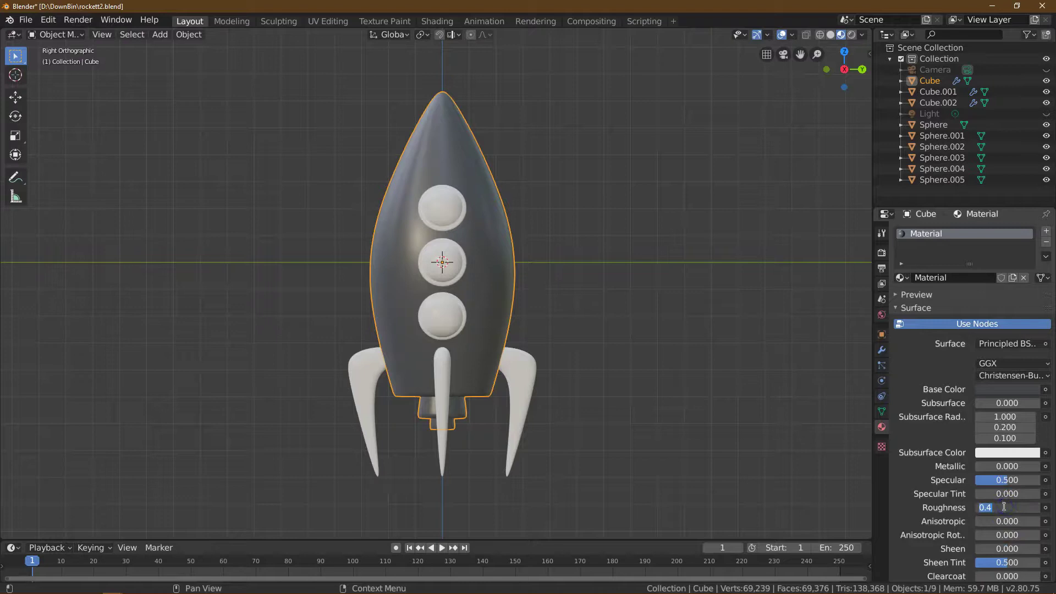
pyautogui.write('05')
pyautogui.press('Return')
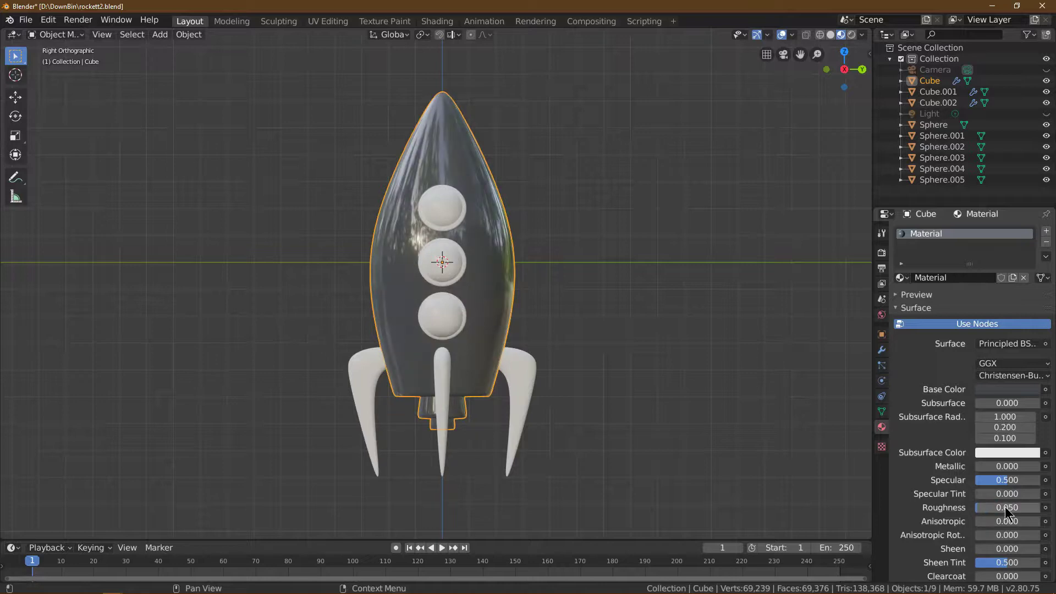
pyautogui.moveTo(998, 511)
pyautogui.mouseDown()
pyautogui.moveTo(1002, 533)
pyautogui.moveTo(993, 513)
pyautogui.mouseUp()
# In Edit Mode with X-ray on, box-select the body's hull faces above the nozzle and add a second, new material to the body.
pyautogui.click(57, 34)
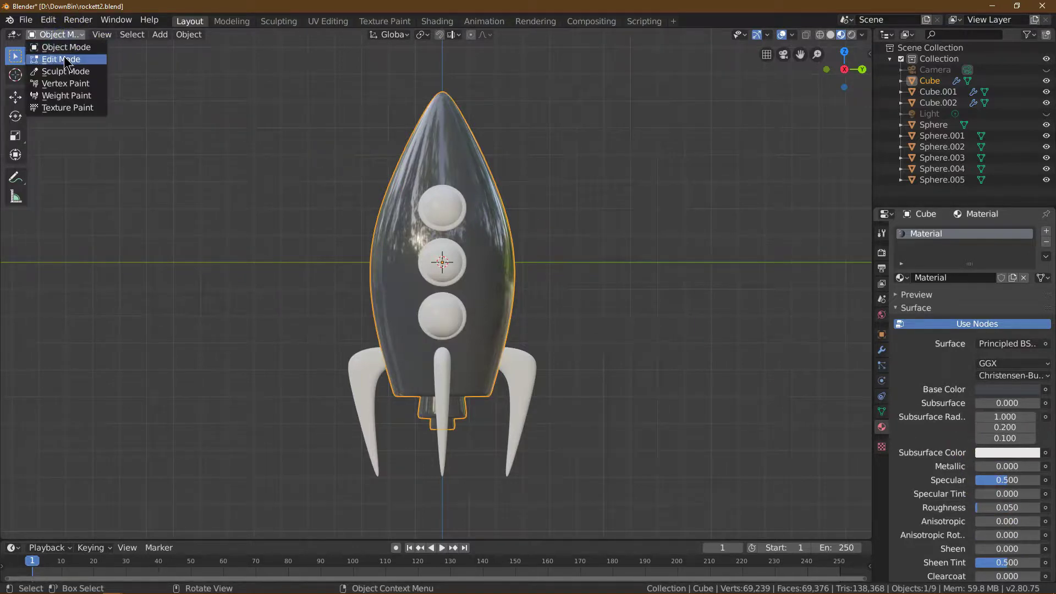
pyautogui.click(61, 59)
pyautogui.click(616, 267)
pyautogui.click(433, 186)
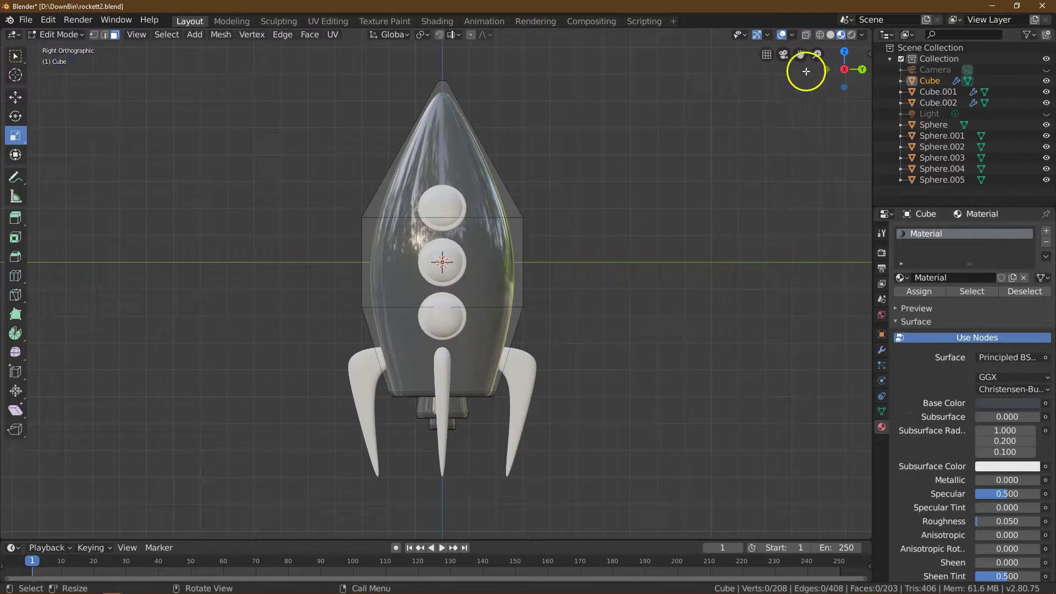
pyautogui.click(807, 36)
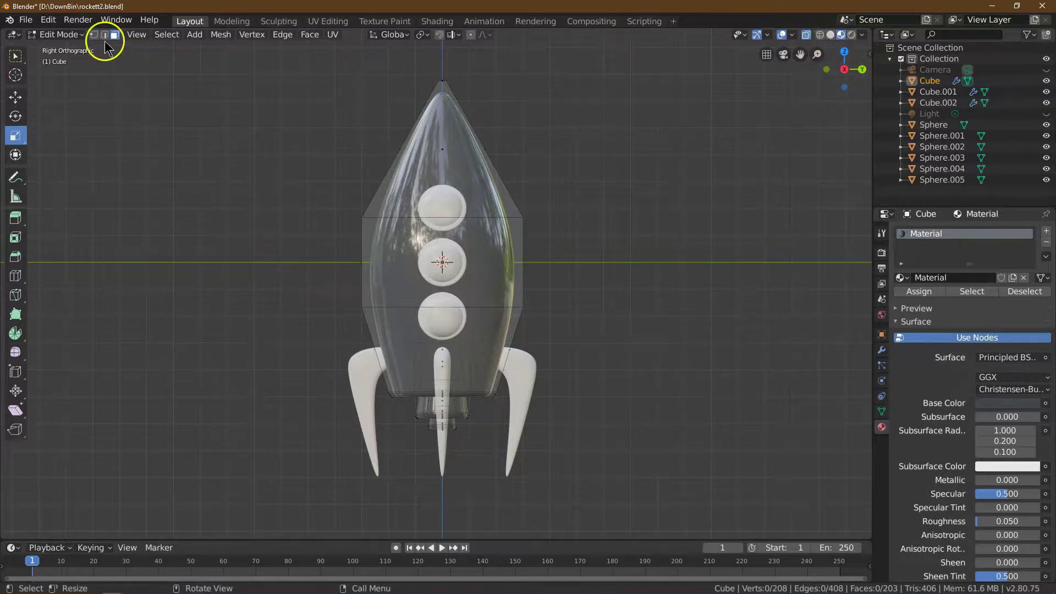
pyautogui.click(15, 55)
pyautogui.moveTo(282, 50); pyautogui.dragTo(591, 381)
pyautogui.moveTo(863, 72)
pyautogui.mouseDown()
pyautogui.moveTo(620, 68)
pyautogui.moveTo(850, 81)
pyautogui.mouseUp()
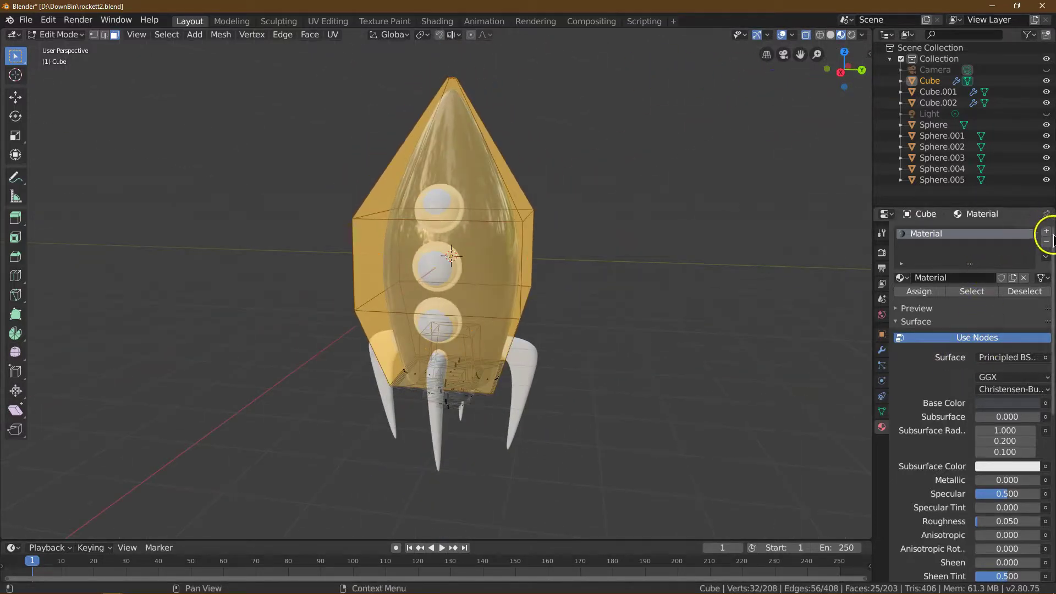
pyautogui.click(1047, 232)
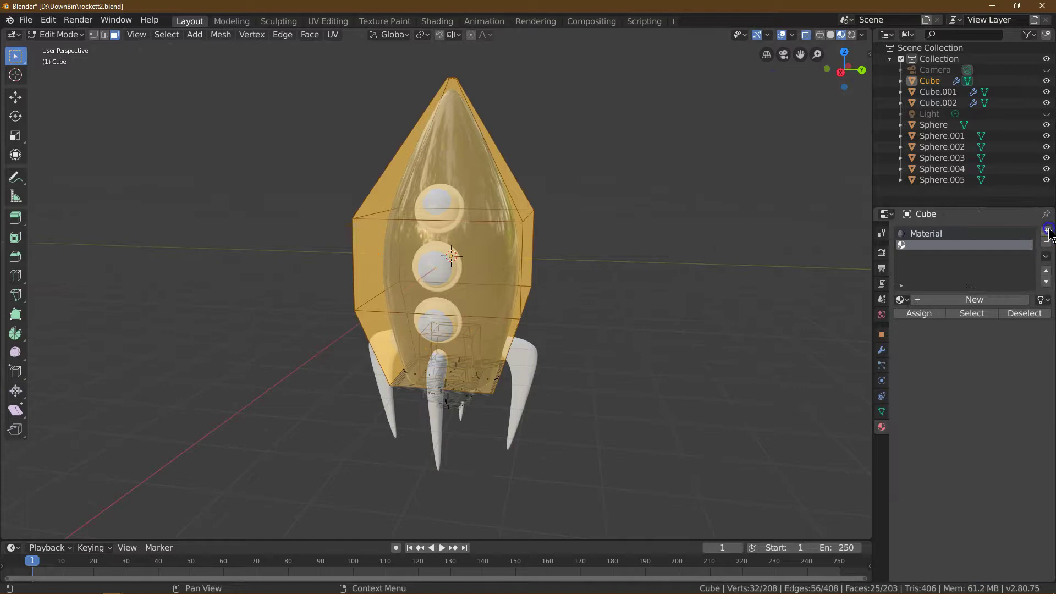
pyautogui.click(950, 300)
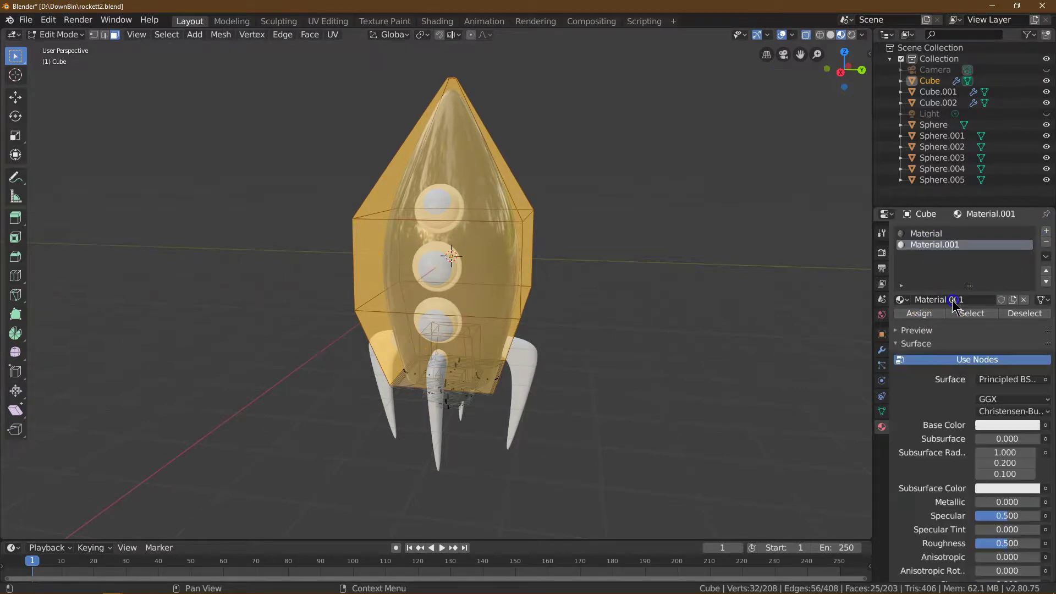
# Set the base color of the body's second material to hex 800080 and its roughness to 0.1.
pyautogui.click(983, 427)
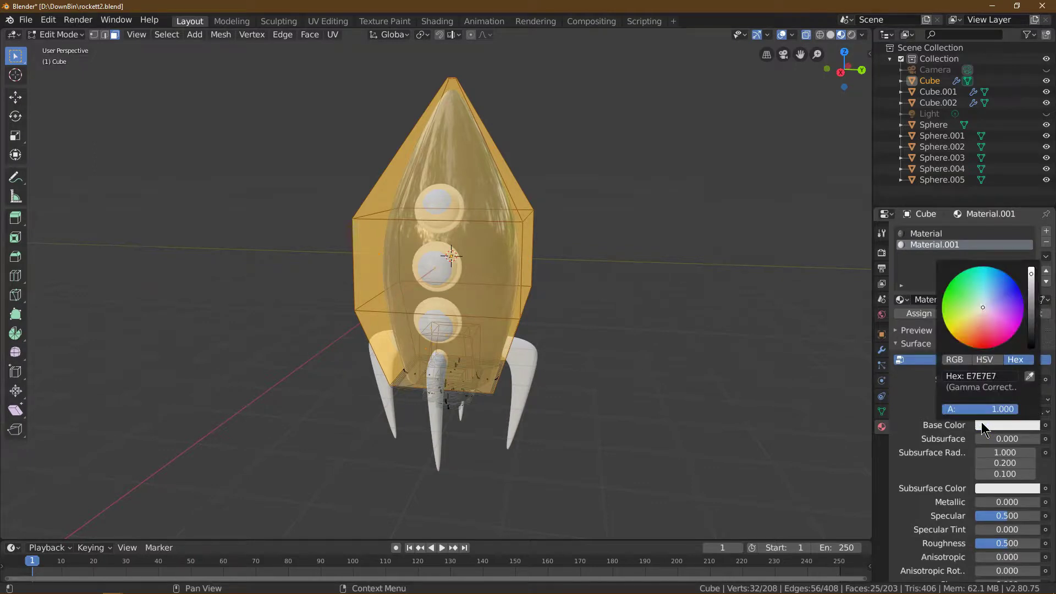
pyautogui.moveTo(997, 319); pyautogui.dragTo(1023, 298)
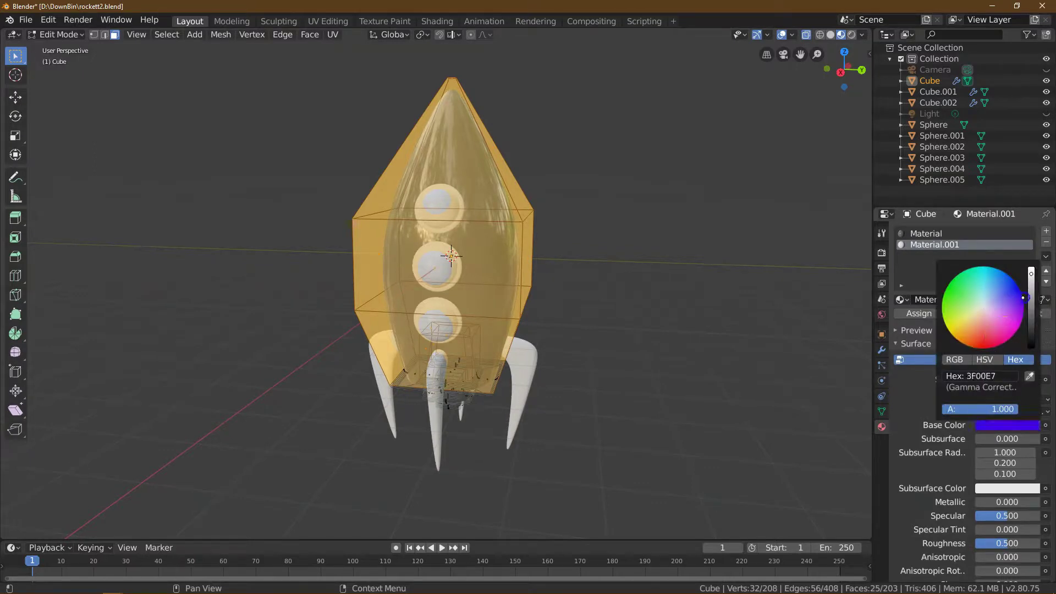
pyautogui.click(987, 374)
pyautogui.press('Return')
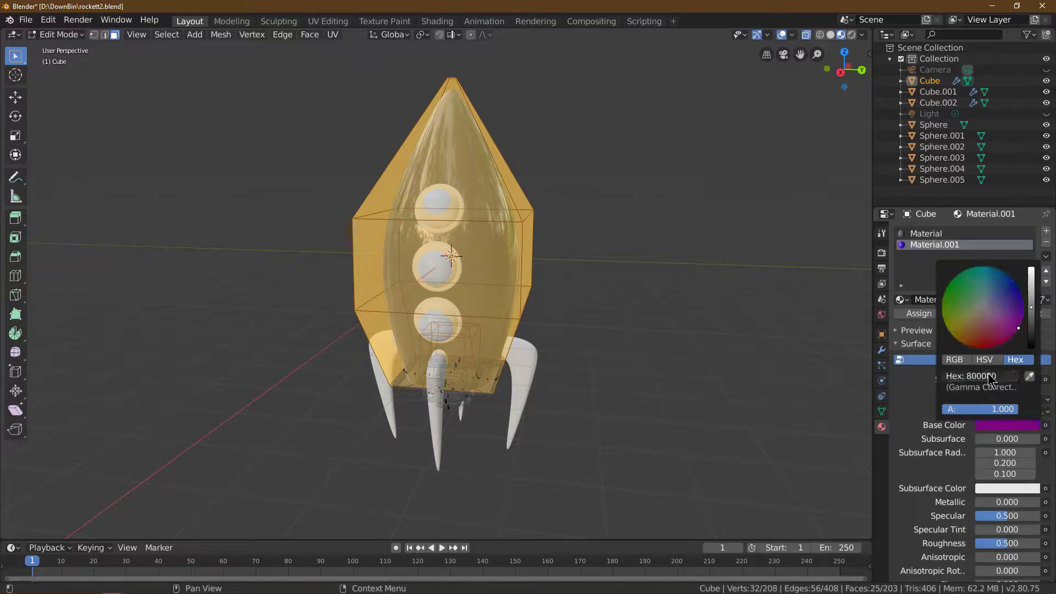
pyautogui.click(927, 395)
pyautogui.click(1014, 516)
pyautogui.click(1011, 548)
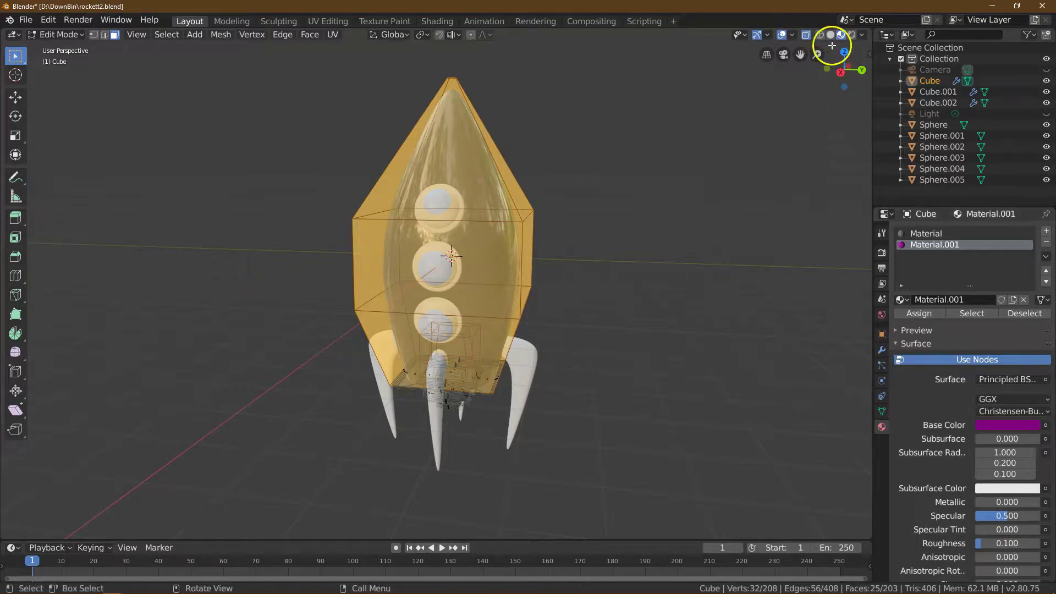
# Assign the purple material to the selected hull faces, clear the selection and return to Object Mode.
pyautogui.click(919, 314)
pyautogui.click(796, 199)
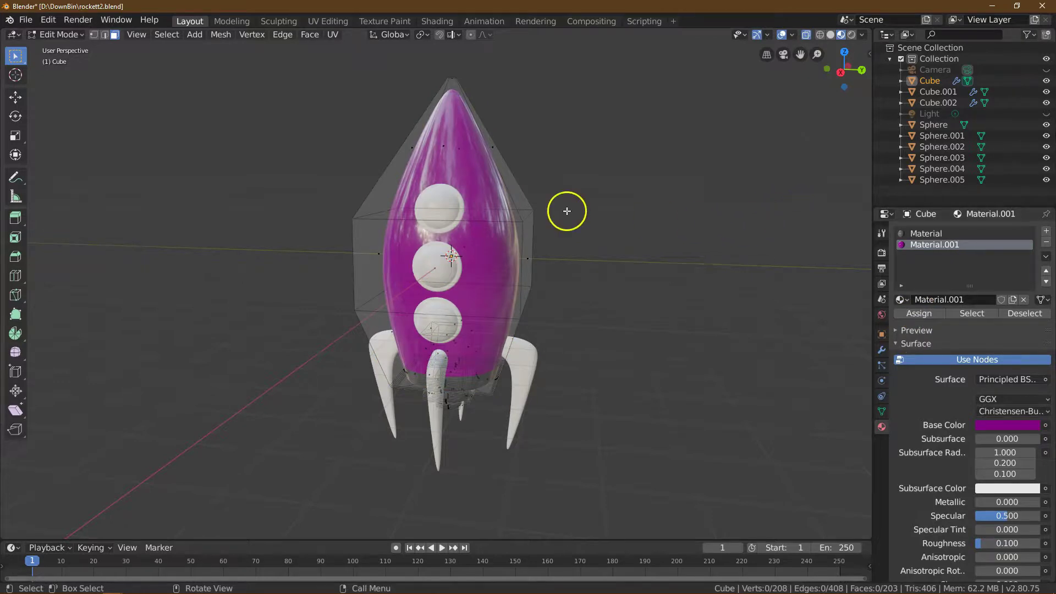
pyautogui.click(53, 36)
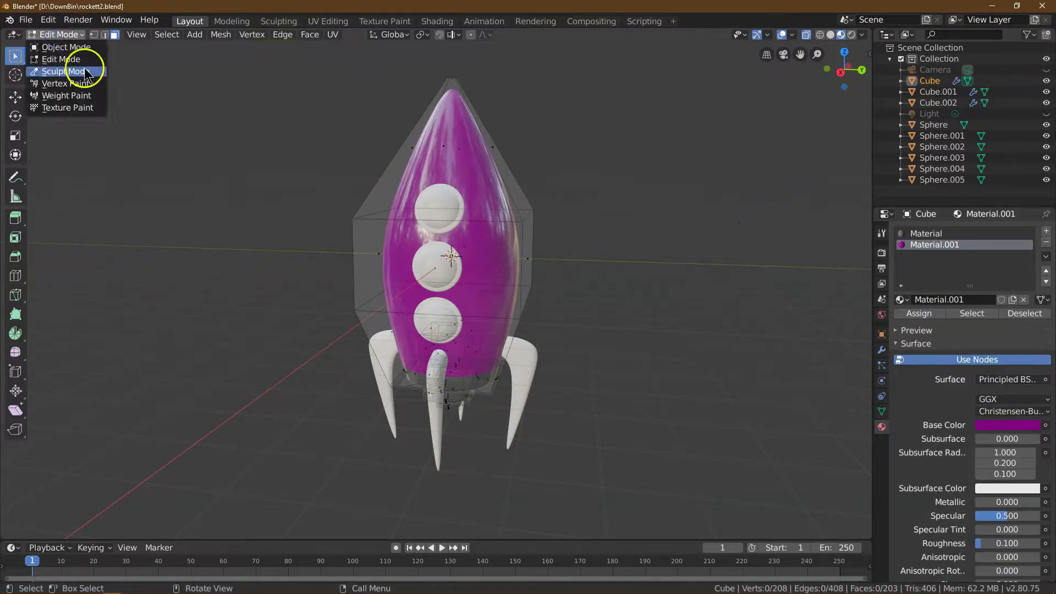
pyautogui.click(64, 47)
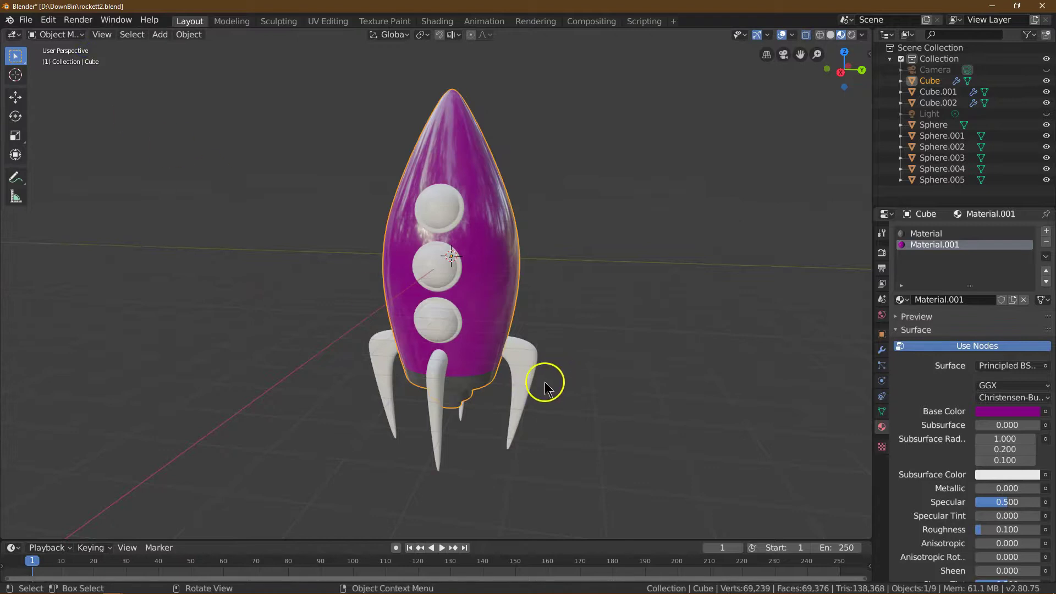
# Give the outer pair of legs a new material with base color hex 32CD32 and roughness 0.2.
pyautogui.click(524, 369)
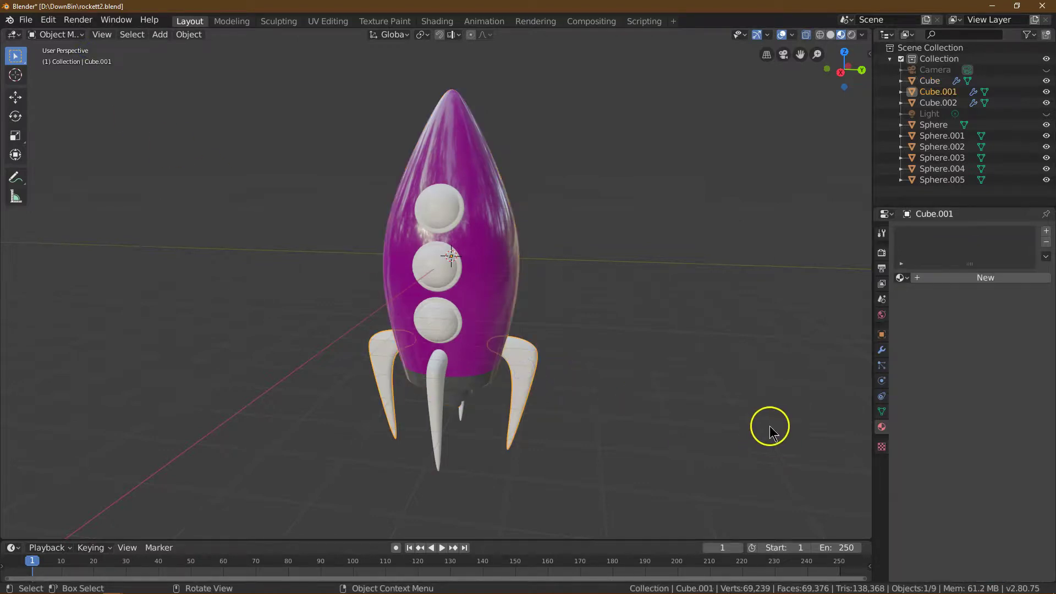
pyautogui.click(981, 279)
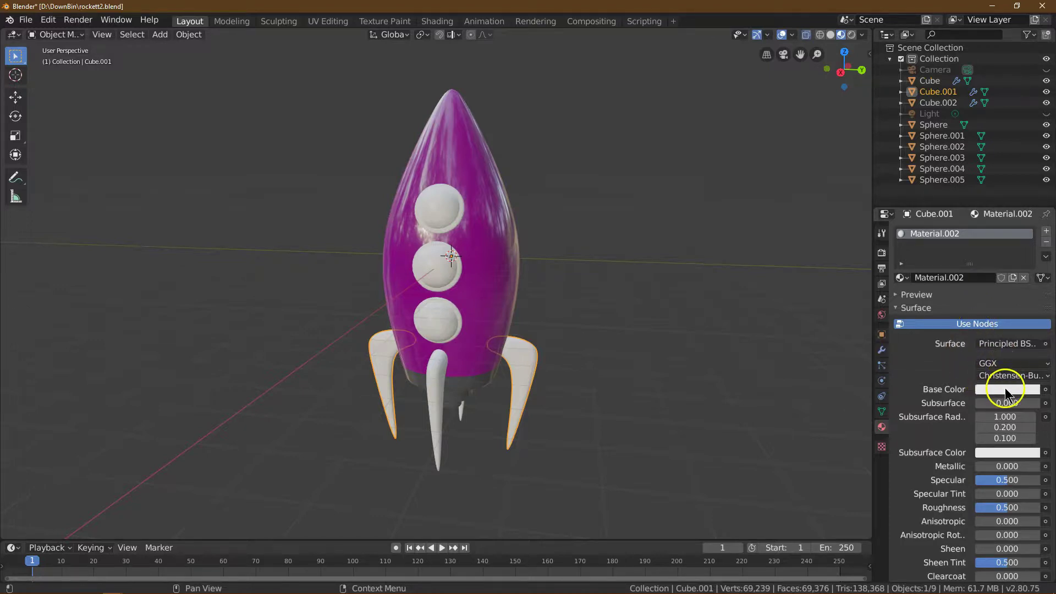
pyautogui.click(1007, 389)
pyautogui.click(964, 257)
pyautogui.moveTo(964, 257); pyautogui.dragTo(947, 250)
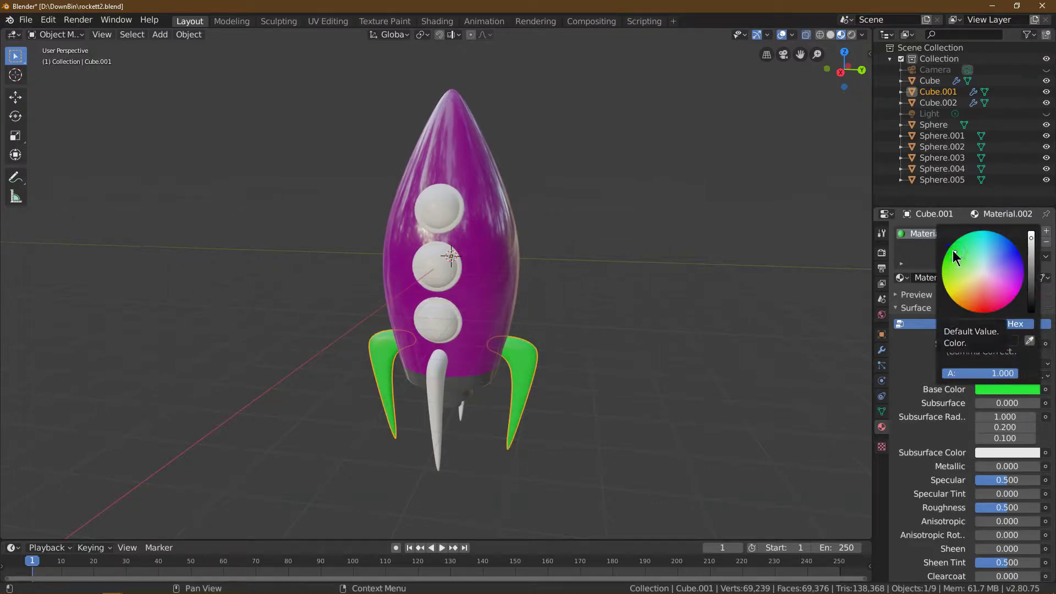
pyautogui.click(958, 254)
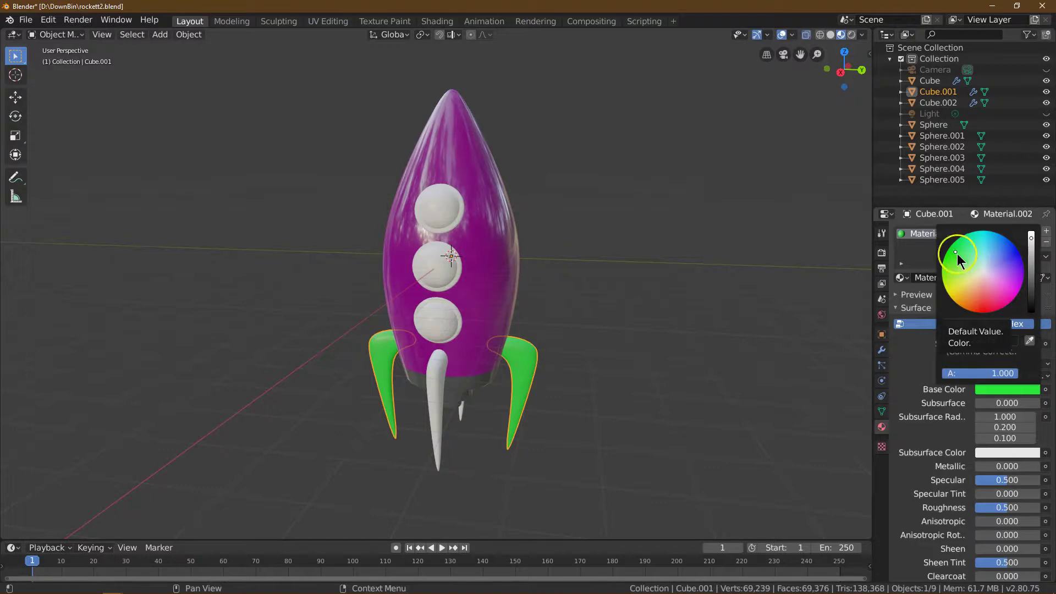
pyautogui.click(998, 334)
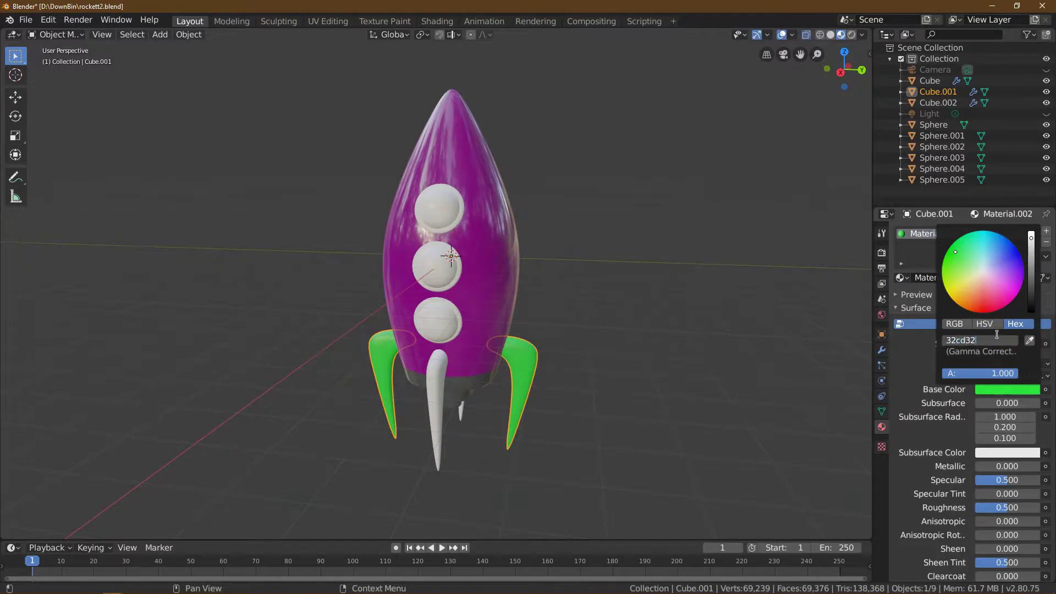
pyautogui.press('Return')
pyautogui.click(964, 347)
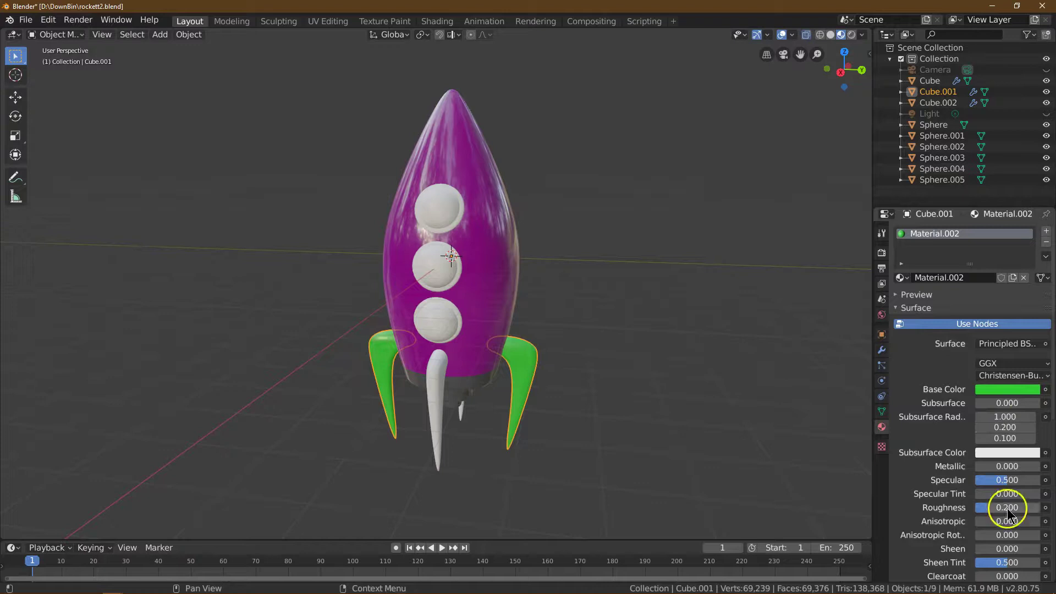
# Apply the existing green Material.002 to the other pair of legs.
pyautogui.click(438, 406)
pyautogui.click(905, 278)
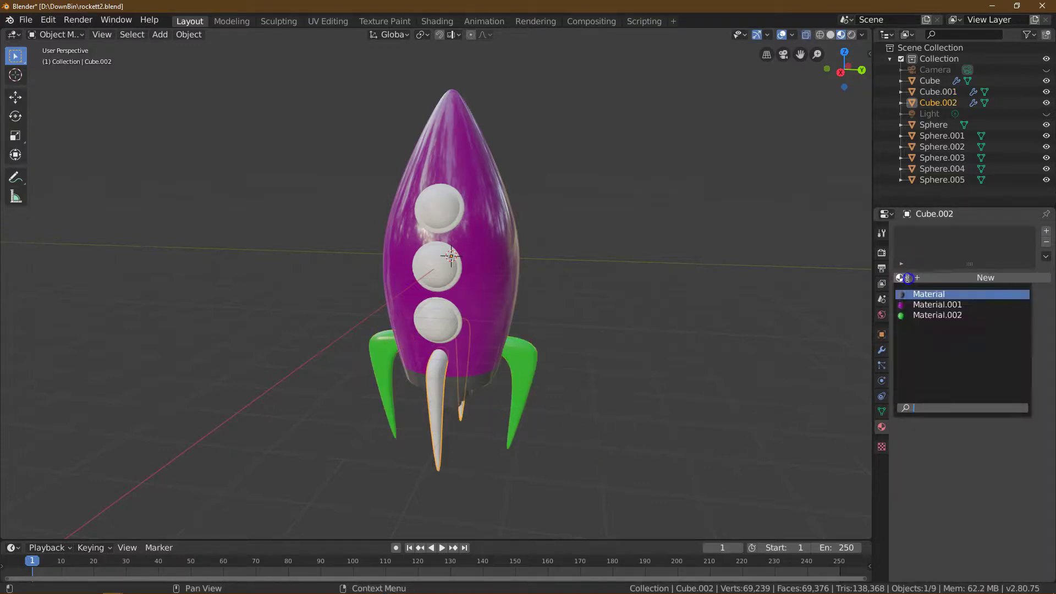
pyautogui.click(917, 318)
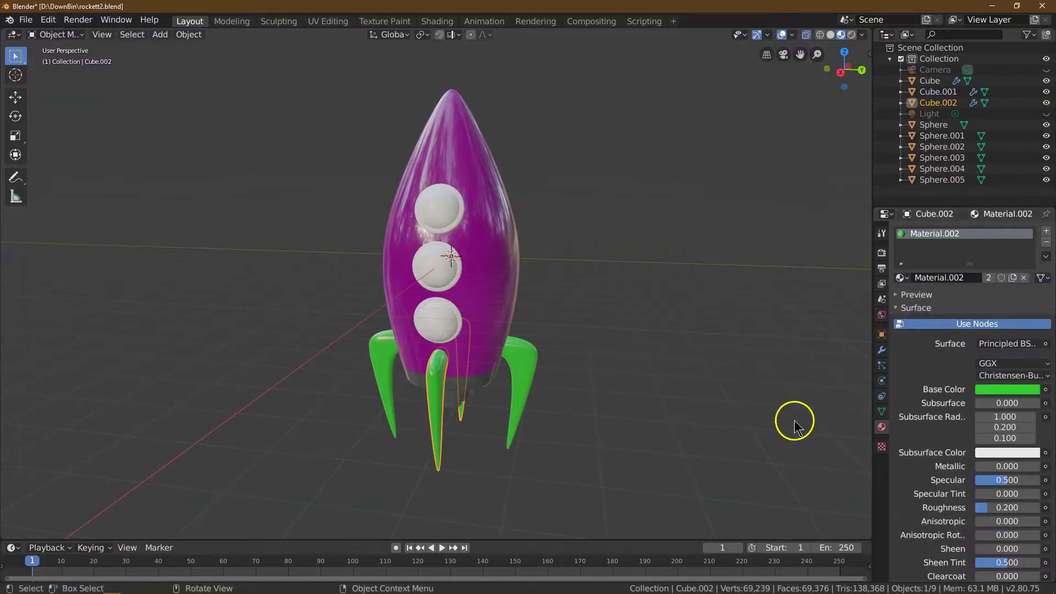
# Apply the green Material.002 to the upper, middle and lower window rings.
pyautogui.click(862, 70)
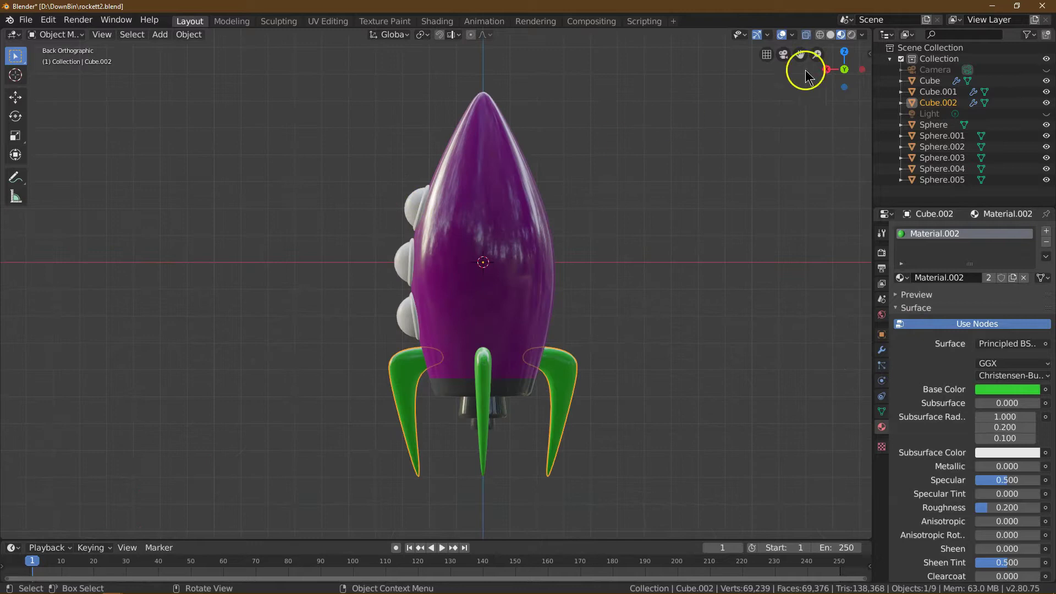
pyautogui.moveTo(816, 54); pyautogui.dragTo(375, 130)
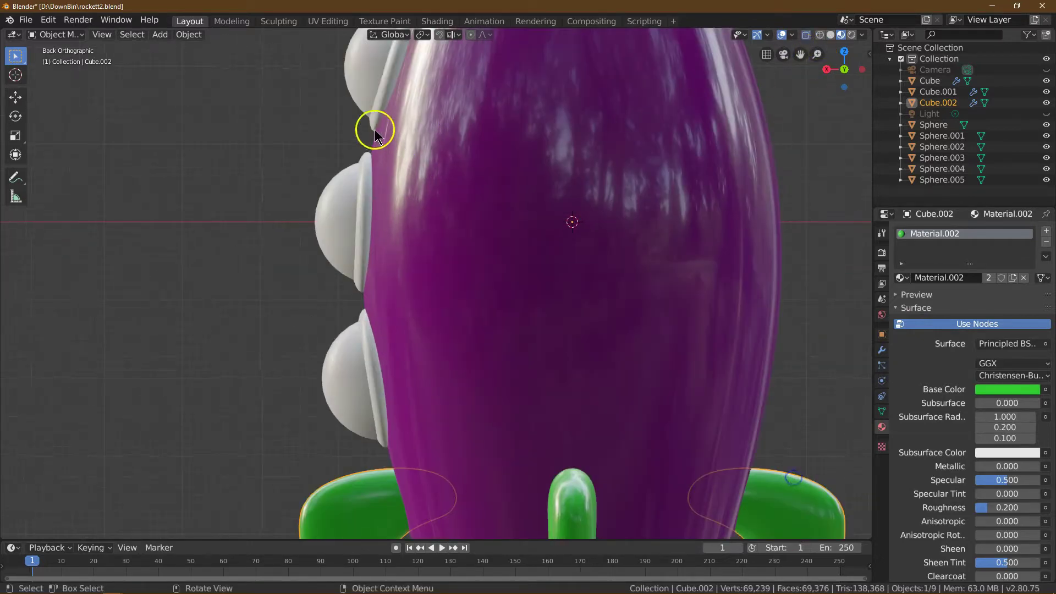
pyautogui.click(387, 89)
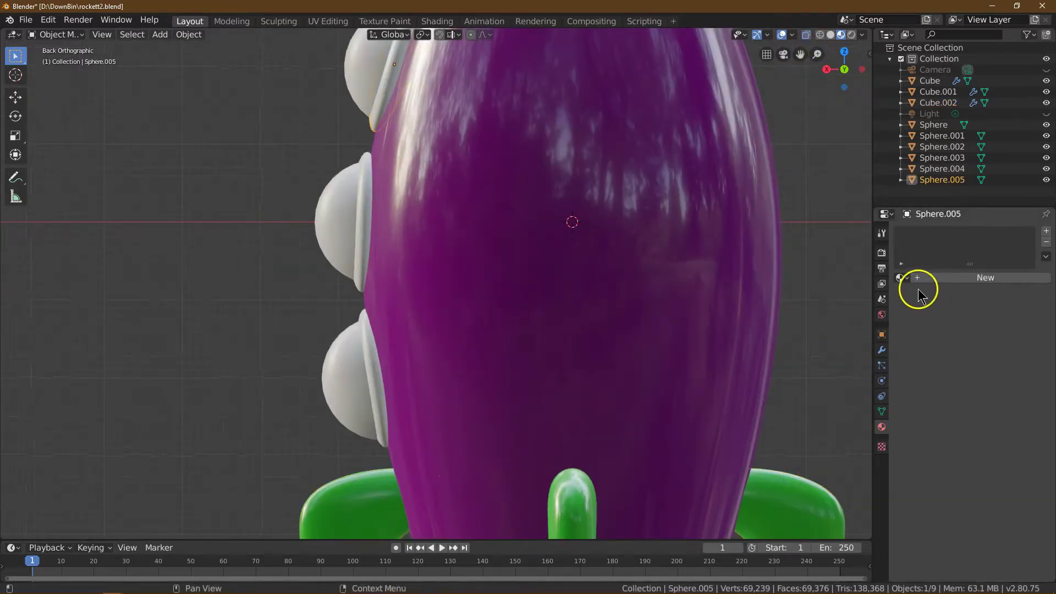
pyautogui.click(903, 279)
pyautogui.click(919, 314)
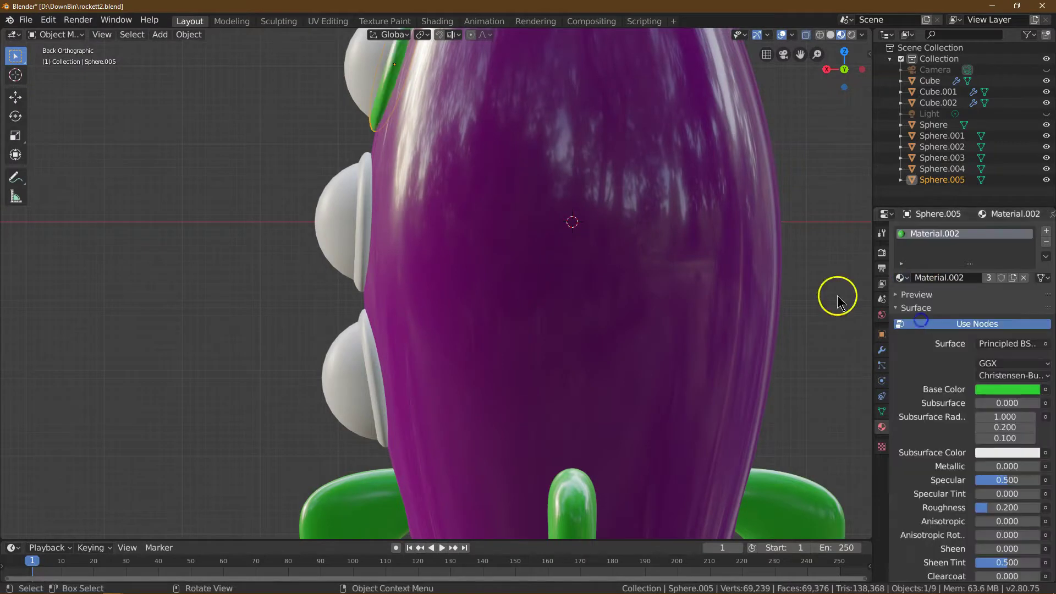
pyautogui.click(364, 205)
pyautogui.click(901, 279)
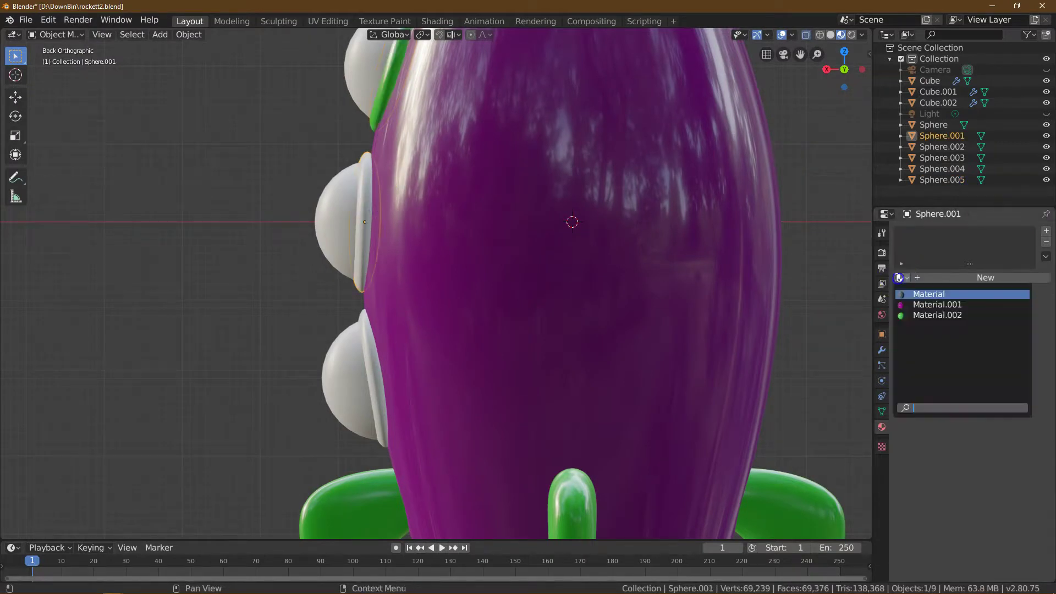
pyautogui.click(919, 315)
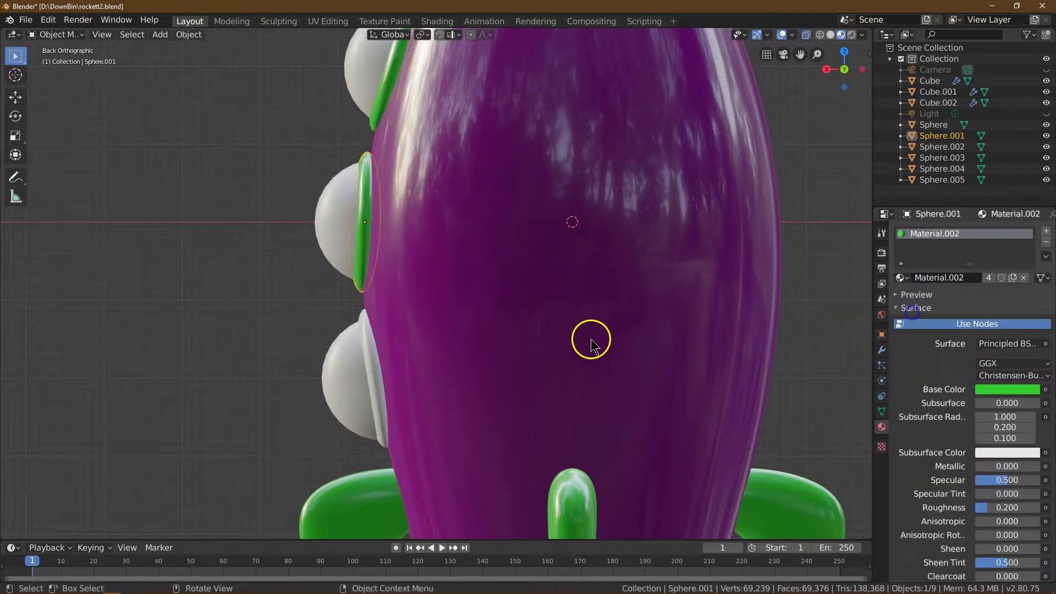
pyautogui.click(378, 376)
pyautogui.click(901, 279)
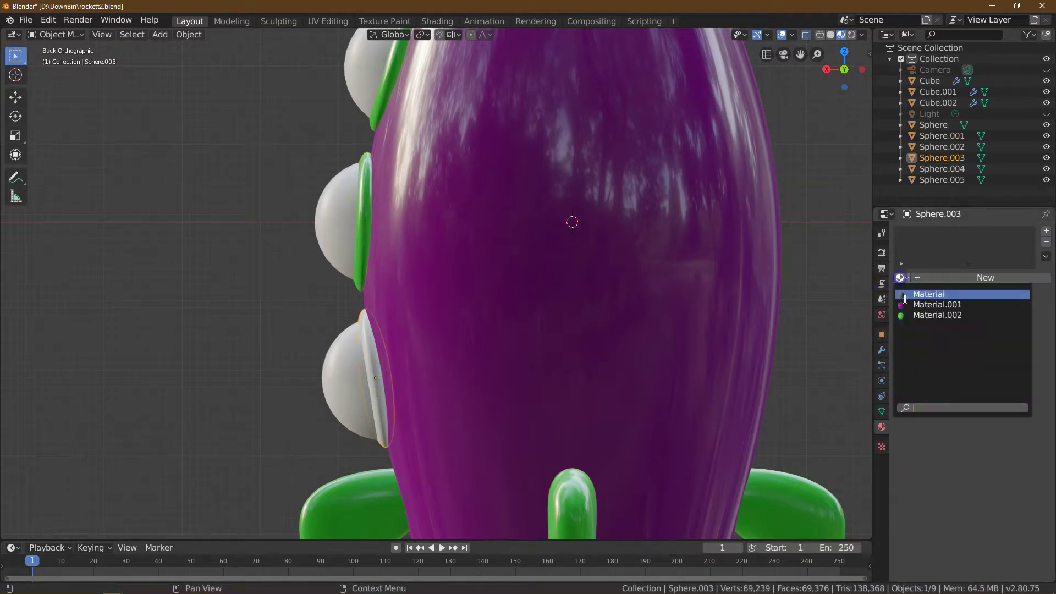
pyautogui.click(913, 316)
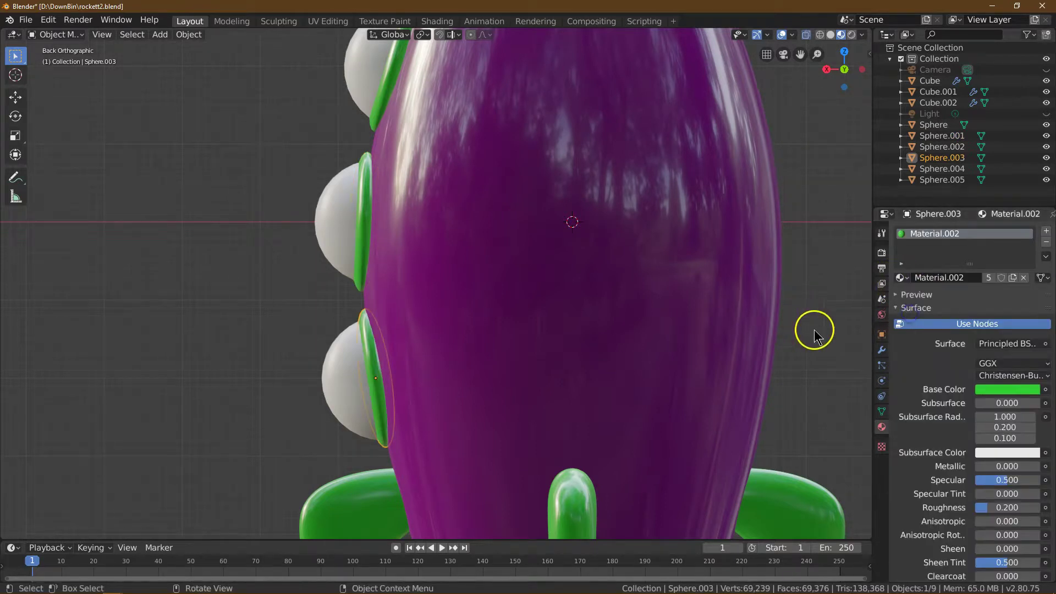
# Give the upper window's sphere a new material with a black base color and roughness 0.05.
pyautogui.click(356, 83)
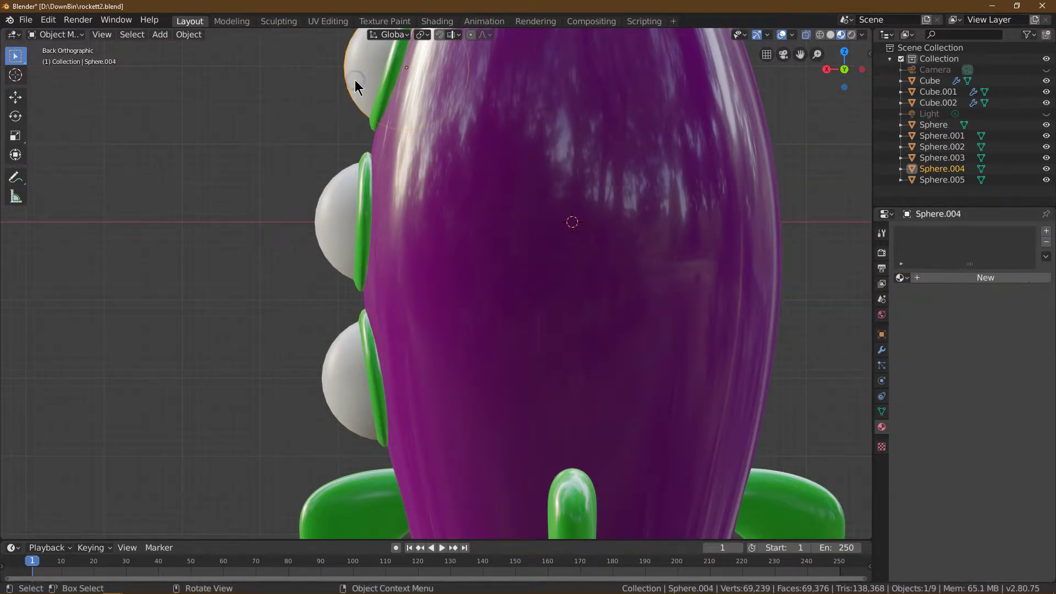
pyautogui.click(939, 277)
pyautogui.click(1029, 389)
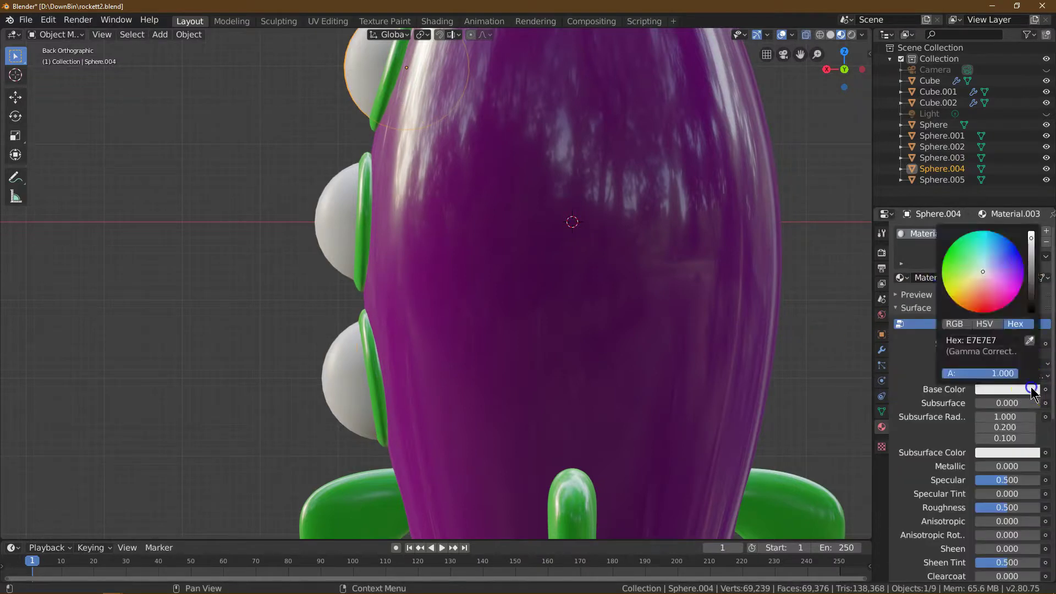
pyautogui.moveTo(1032, 287); pyautogui.dragTo(1034, 323)
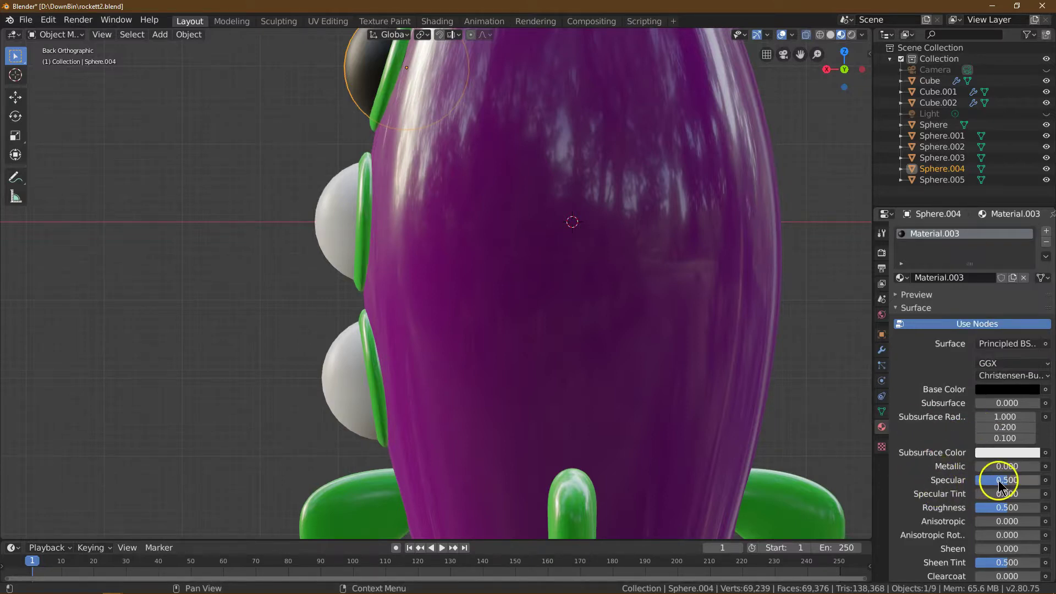
pyautogui.click(1006, 507)
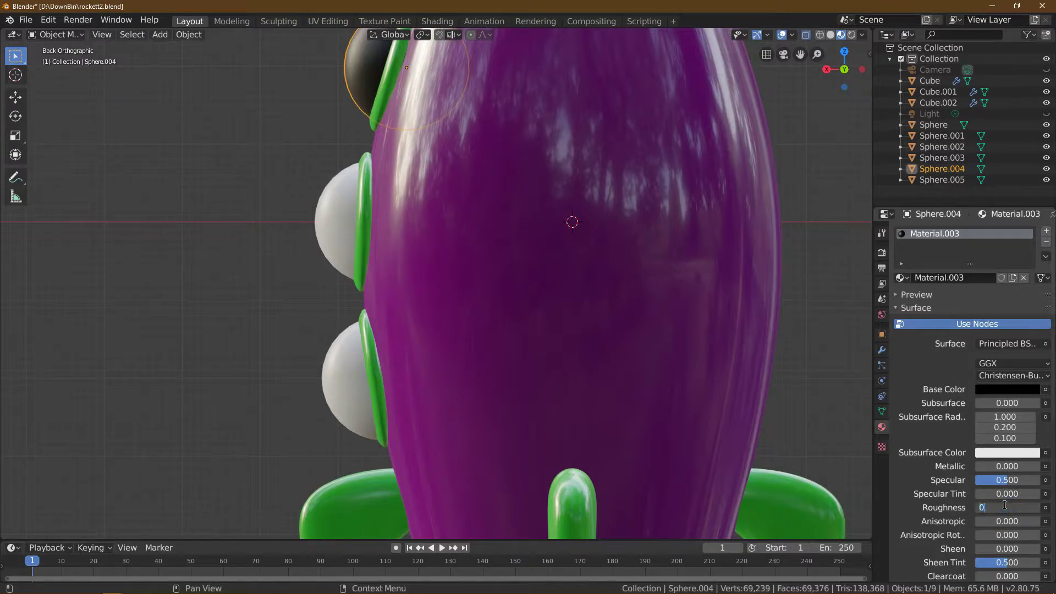
pyautogui.press('Return')
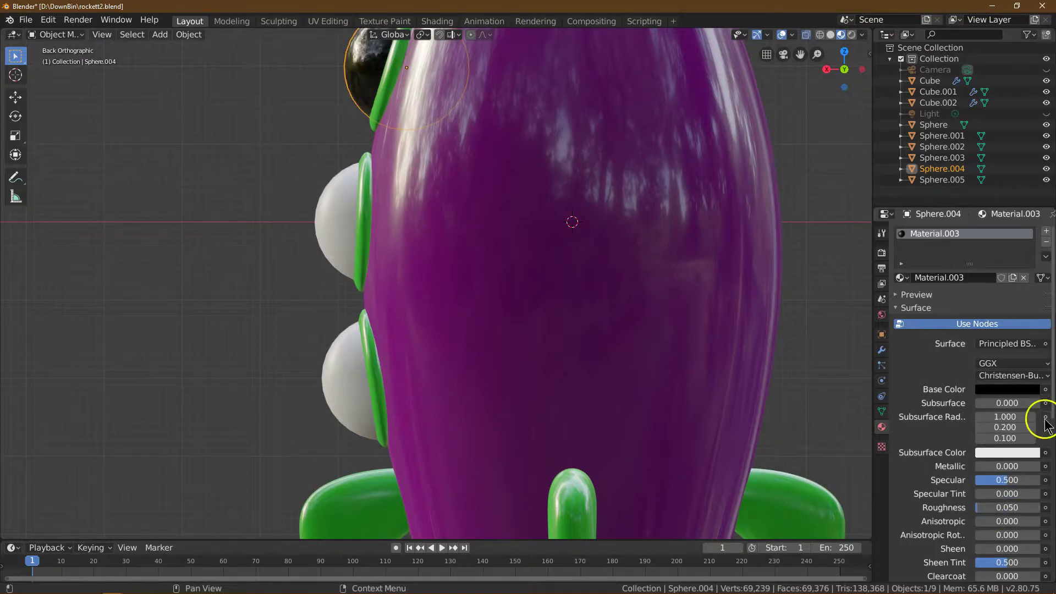
# Apply the black Material.003 to the middle and lower window spheres.
pyautogui.click(340, 233)
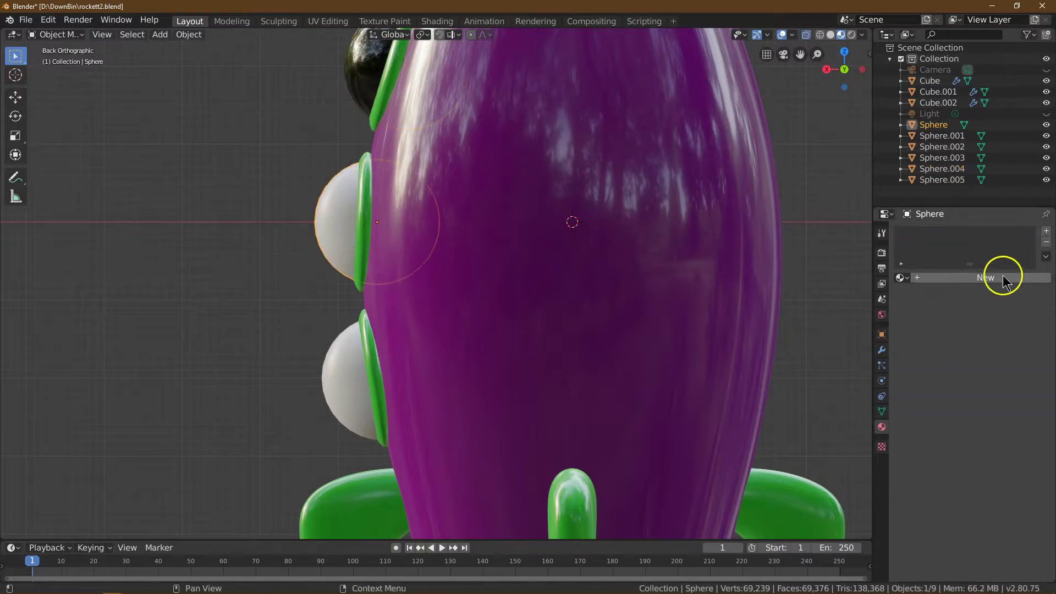
pyautogui.click(909, 278)
pyautogui.click(932, 327)
pyautogui.click(339, 374)
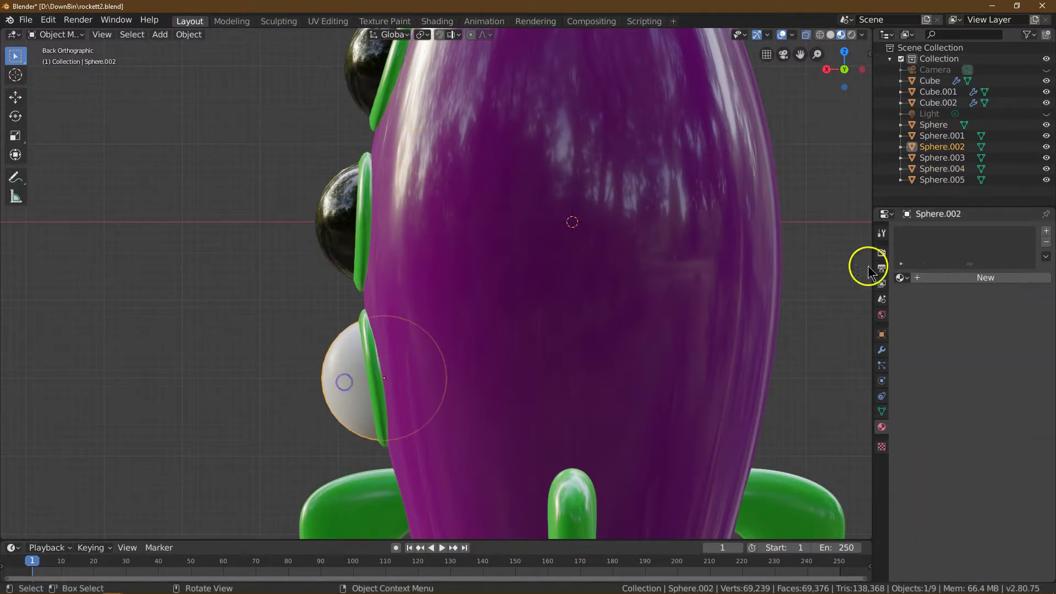
pyautogui.click(909, 278)
pyautogui.click(918, 327)
# View the whole rocket from the window side in Rendered shading and make the scene's Light visible.
pyautogui.click(827, 69)
pyautogui.scroll(-4, 783, 274)
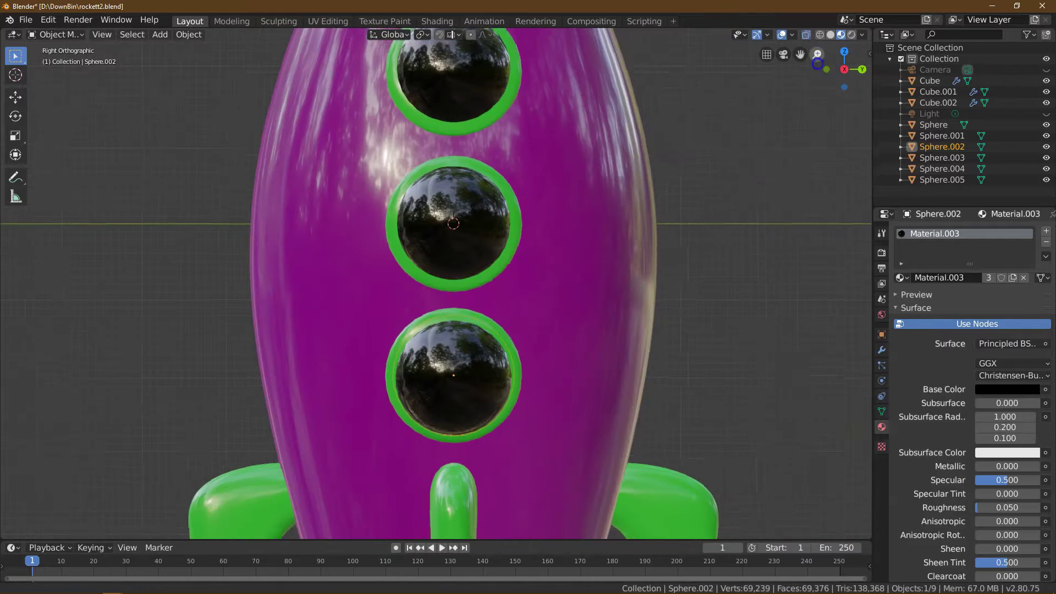
pyautogui.moveTo(800, 54); pyautogui.dragTo(797, 51)
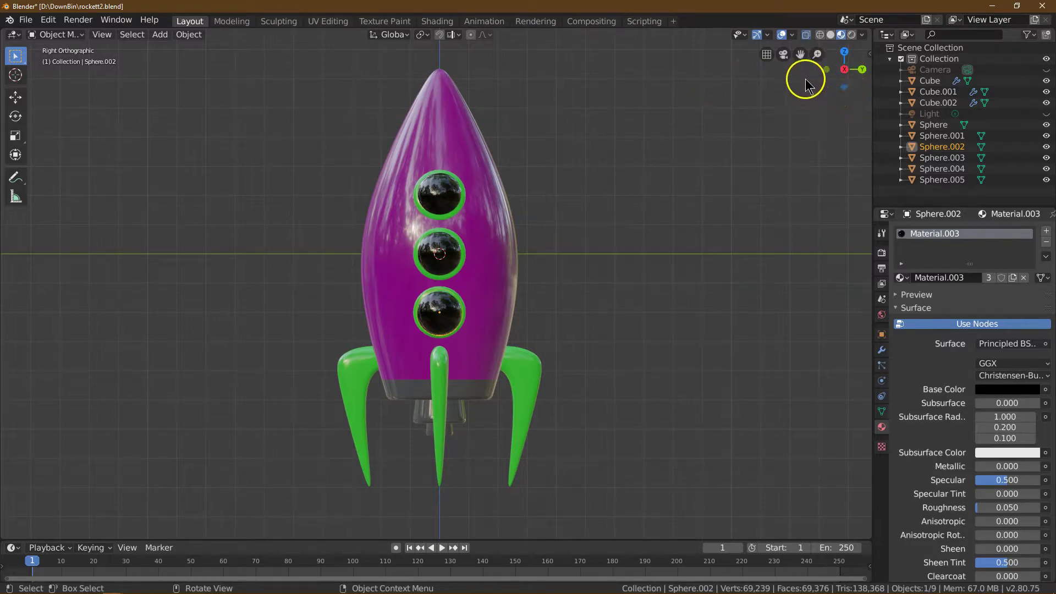
pyautogui.moveTo(816, 54); pyautogui.dragTo(814, 85)
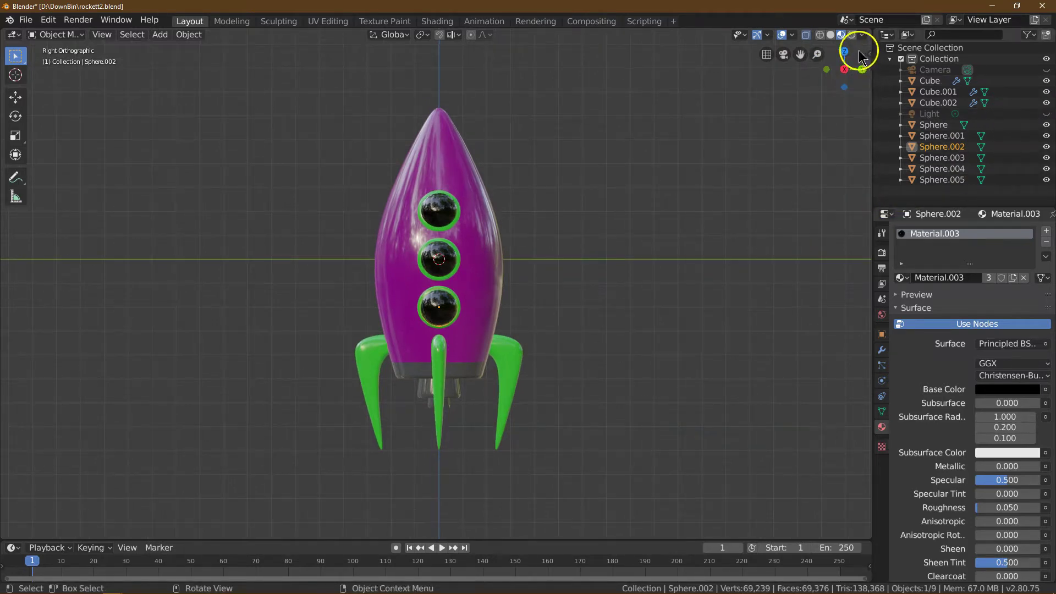
pyautogui.click(851, 36)
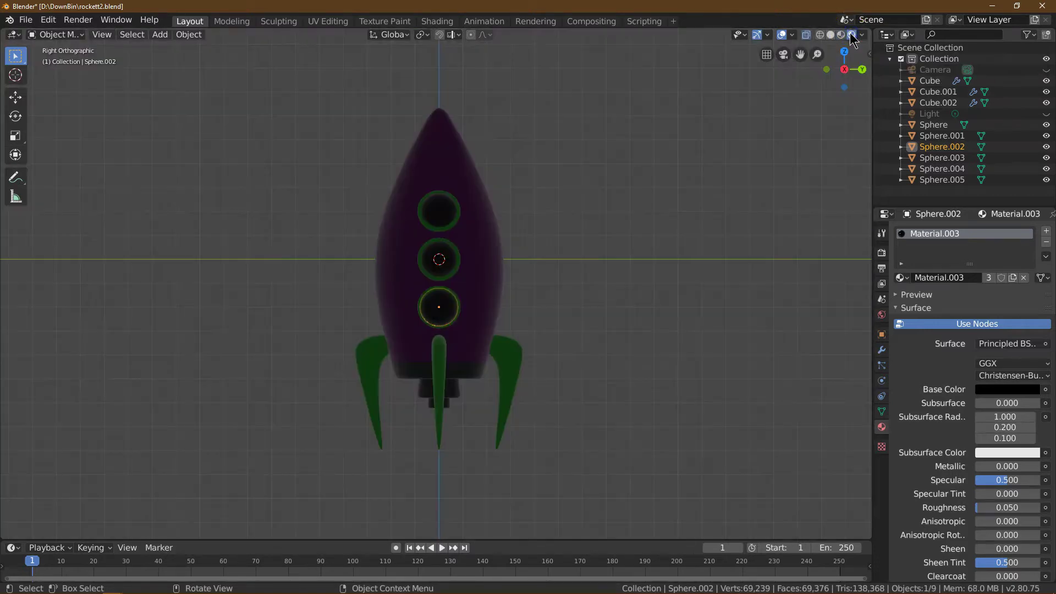
pyautogui.click(1046, 115)
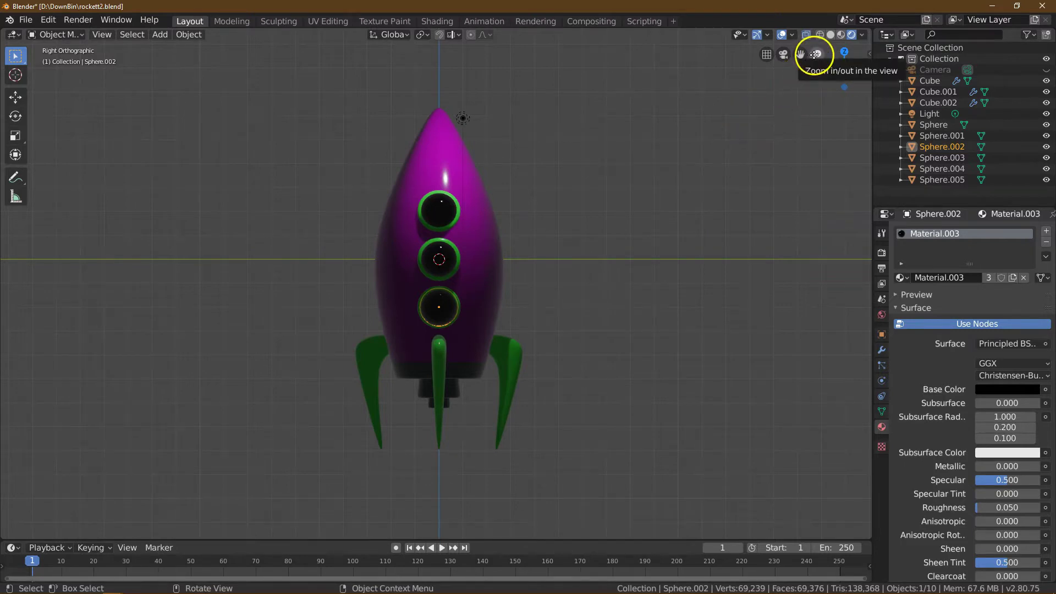
# Move the scene's Light 5 m along the global Y axis, away from the rocket.
pyautogui.moveTo(816, 54); pyautogui.dragTo(809, 88)
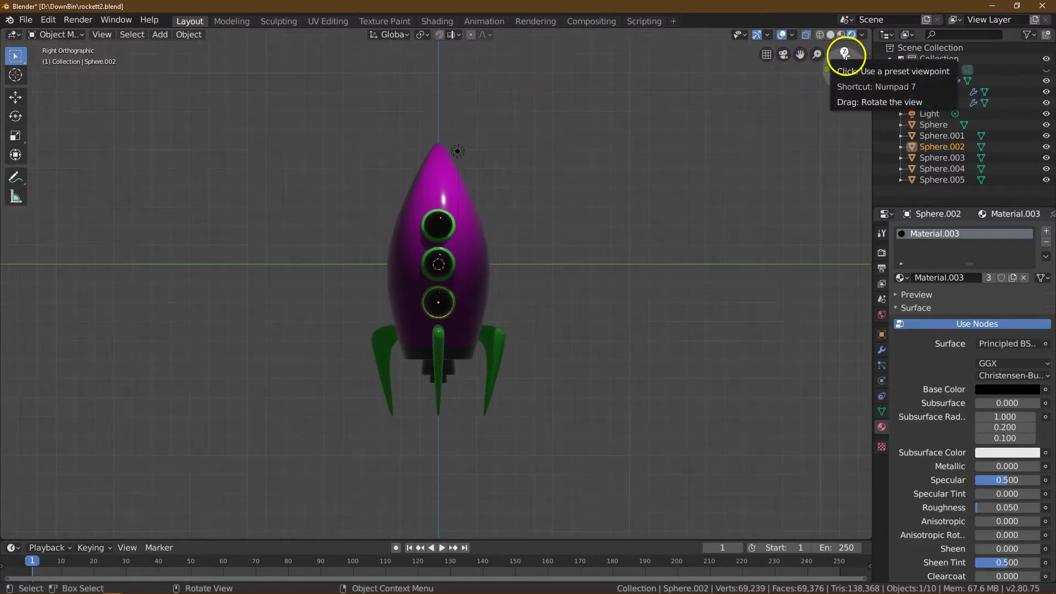
pyautogui.click(459, 153)
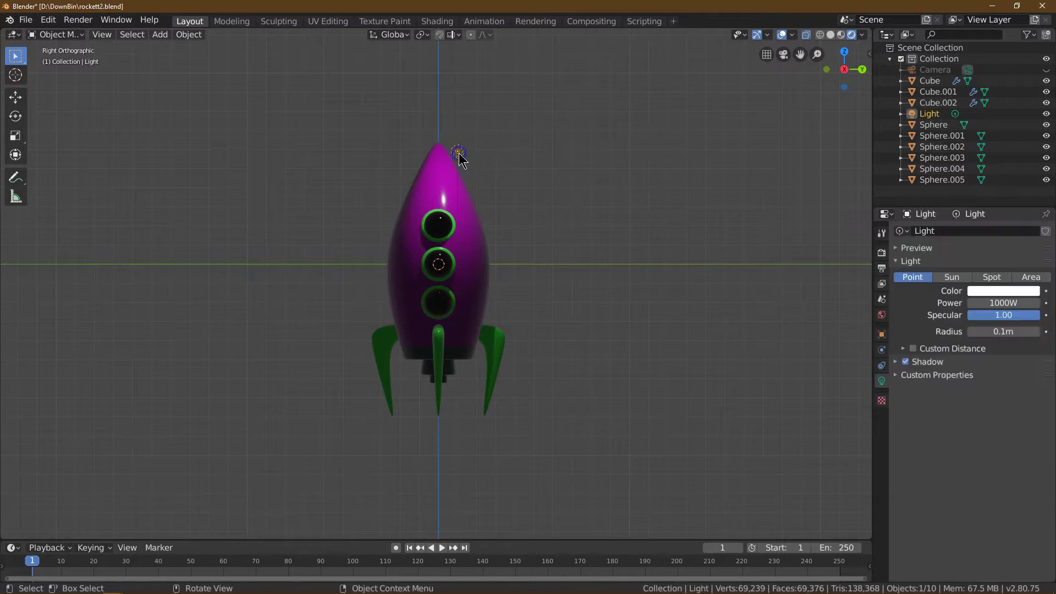
pyautogui.click(16, 97)
pyautogui.moveTo(505, 151); pyautogui.dragTo(661, 165)
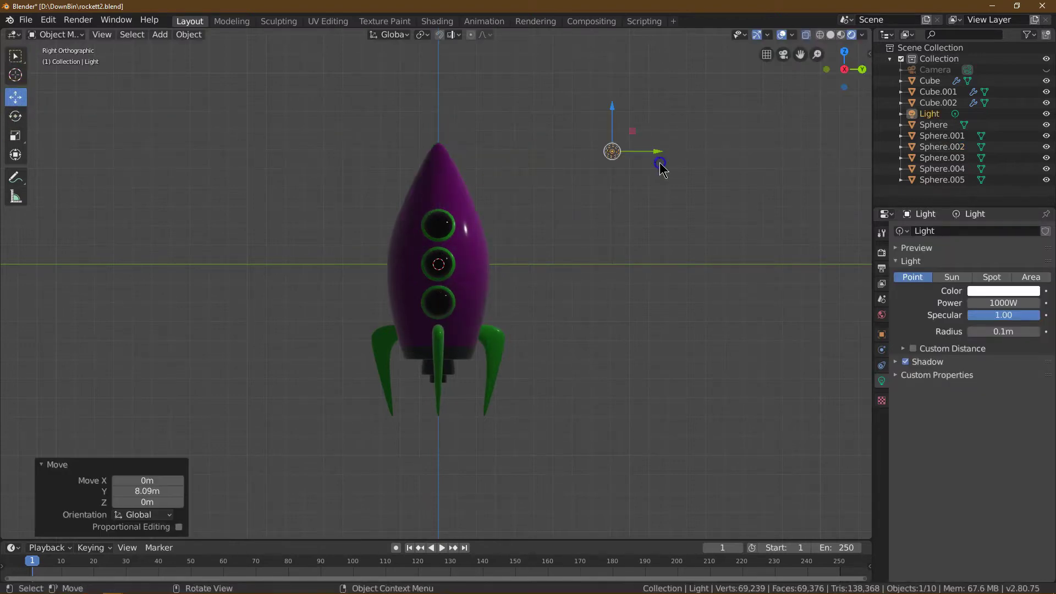
pyautogui.click(147, 492)
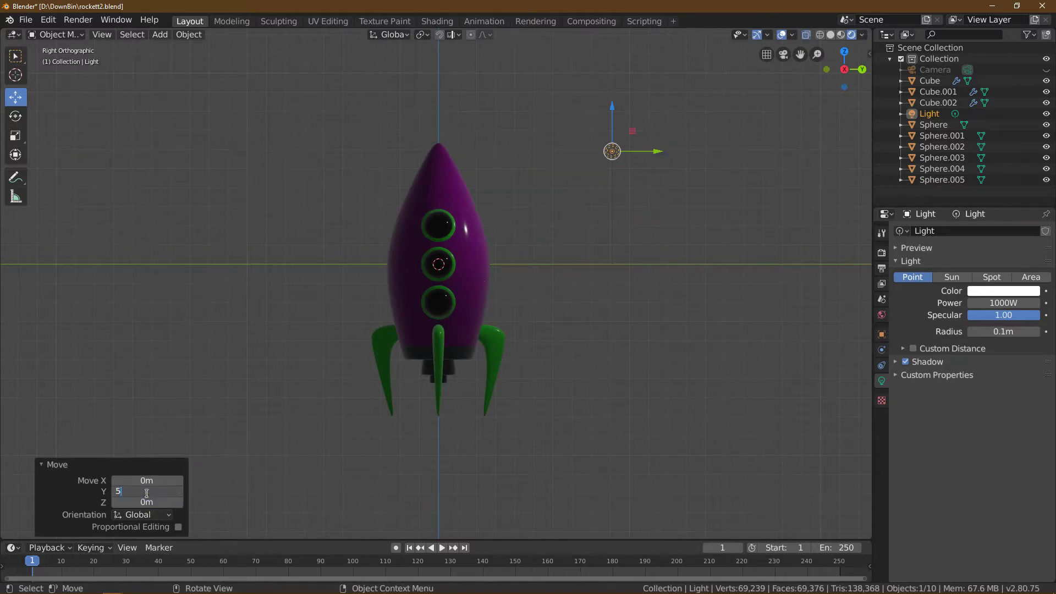
pyautogui.press('Return')
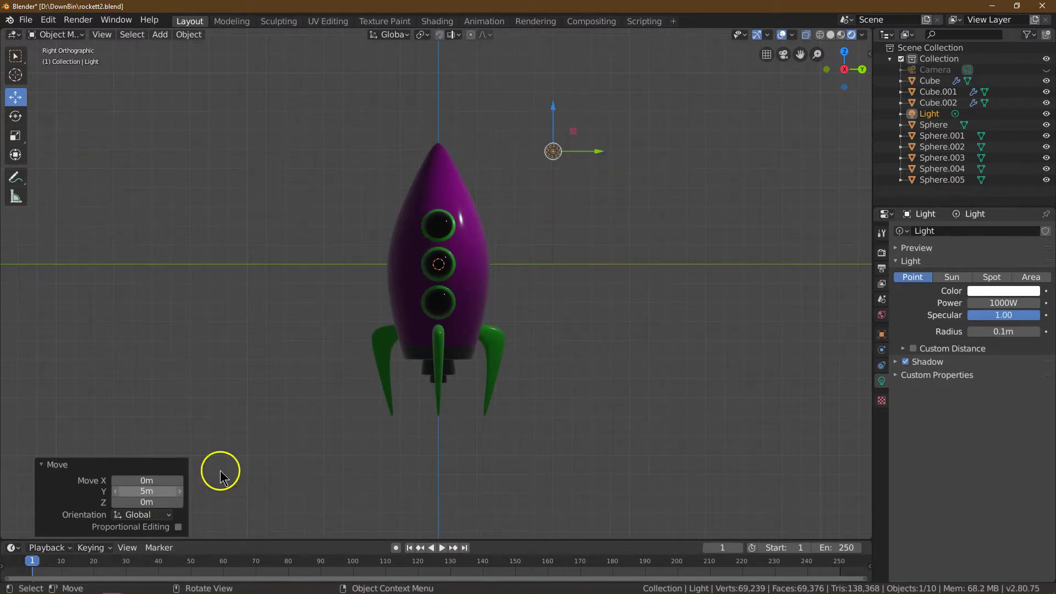
# Change the Light to a Sun with strength 10 and turn off its shadow.
pyautogui.click(954, 279)
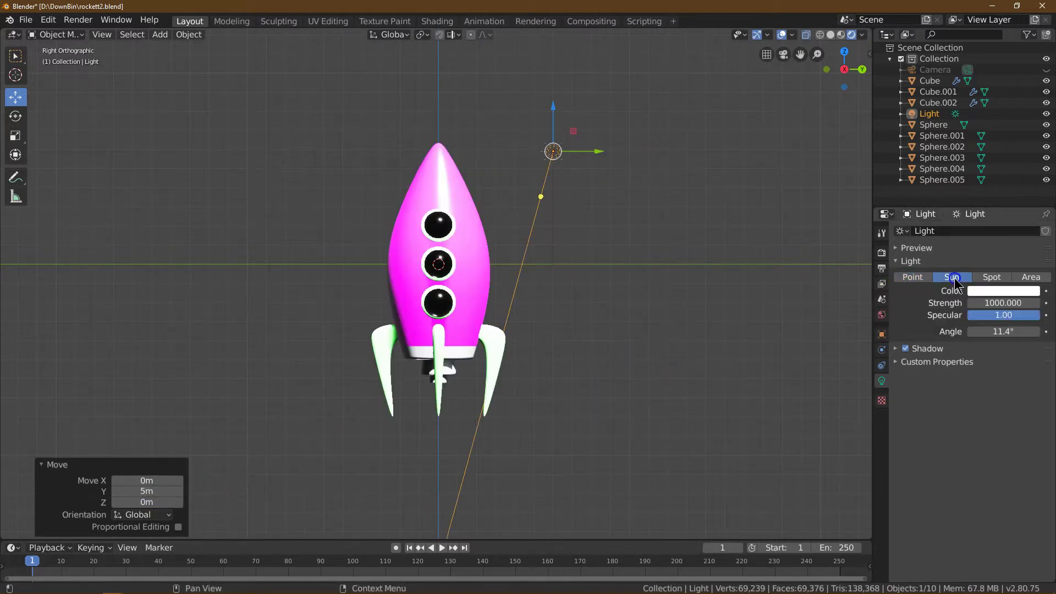
pyautogui.click(1006, 302)
pyautogui.write('10')
pyautogui.press('Return')
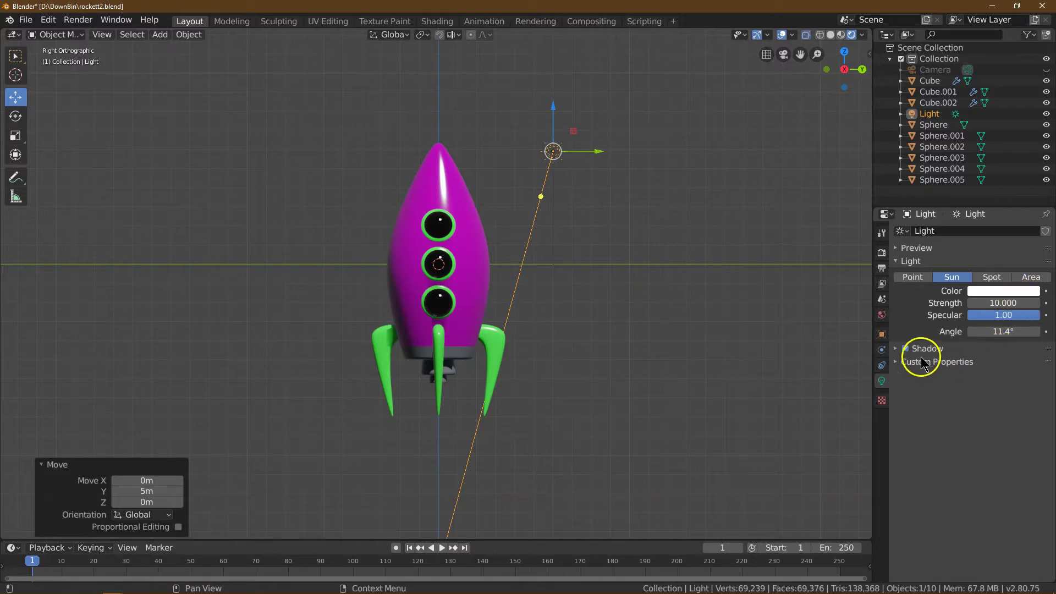
pyautogui.click(905, 348)
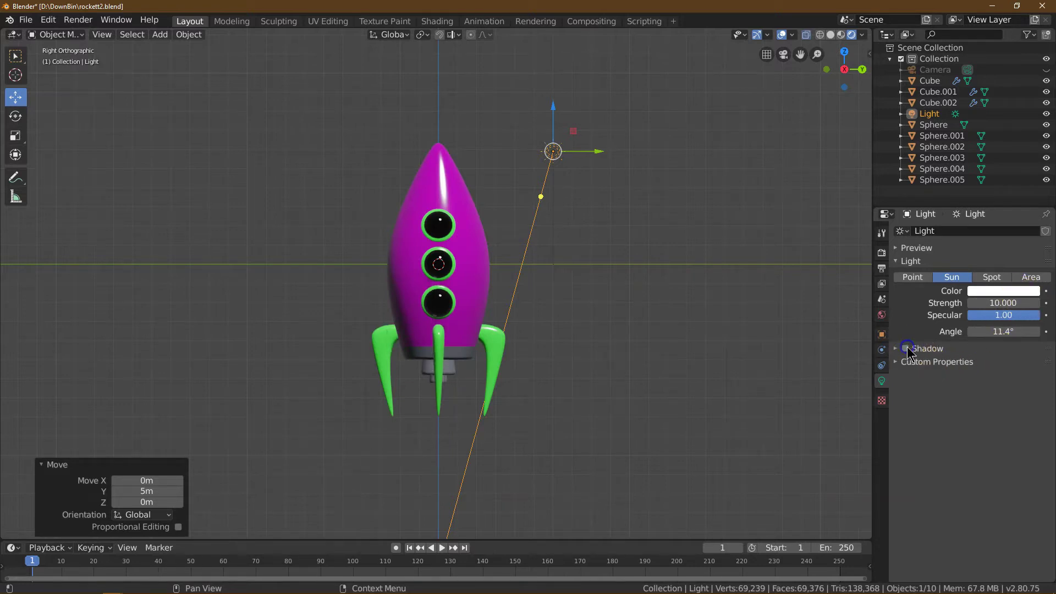
# Look through the scene camera and turn on Lock Camera to View.
pyautogui.moveTo(861, 59); pyautogui.dragTo(2, 80)
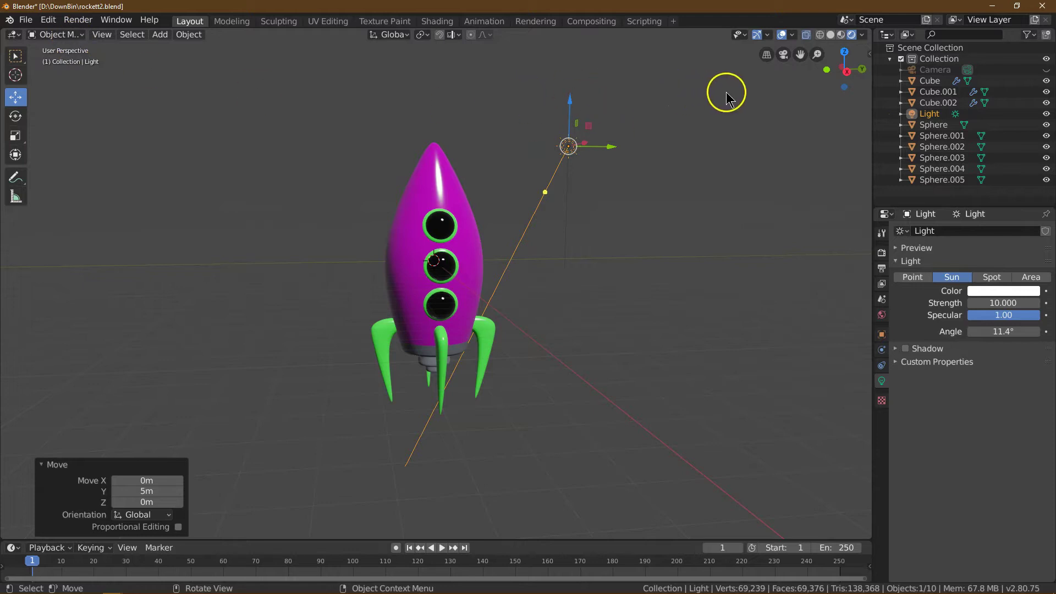
pyautogui.click(783, 55)
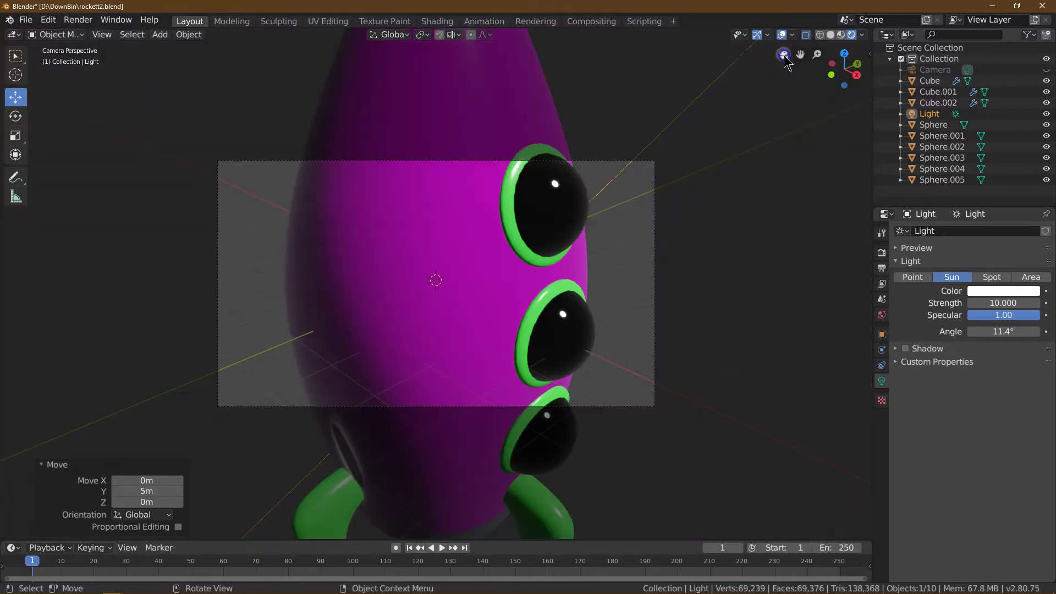
pyautogui.click(109, 37)
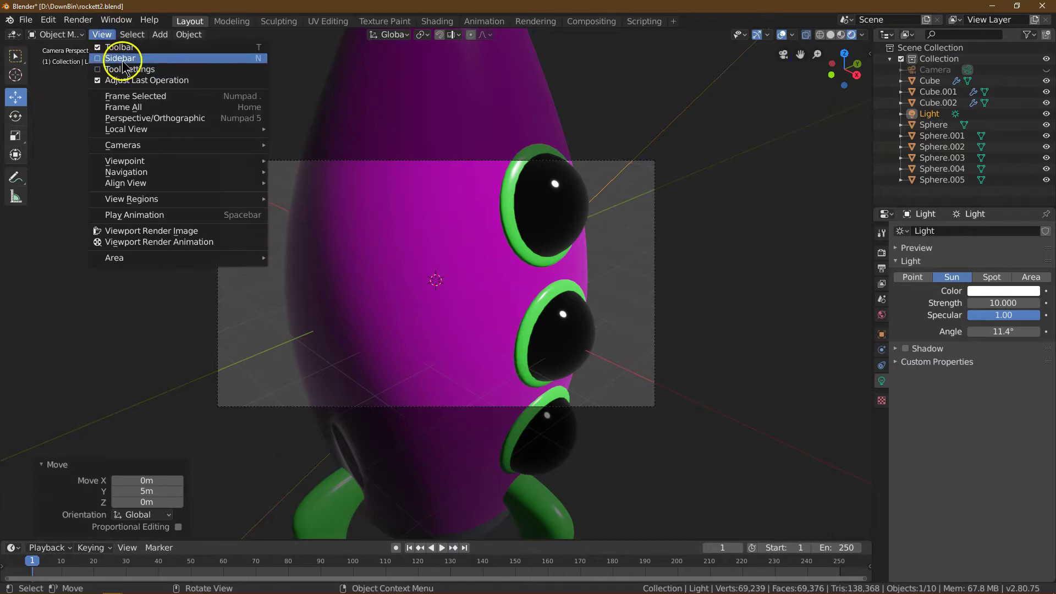
pyautogui.click(123, 59)
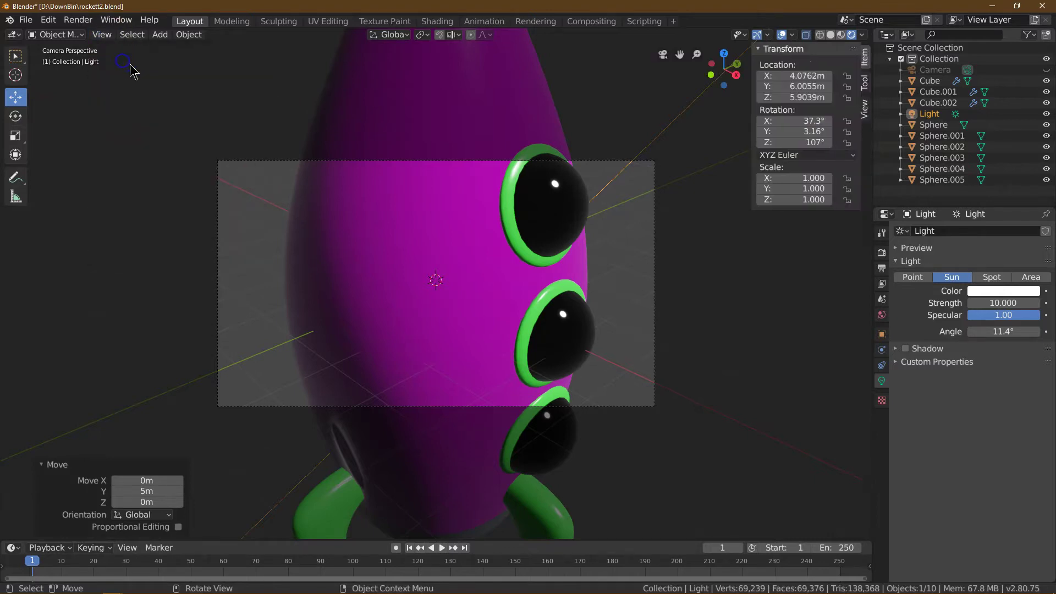
pyautogui.click(867, 113)
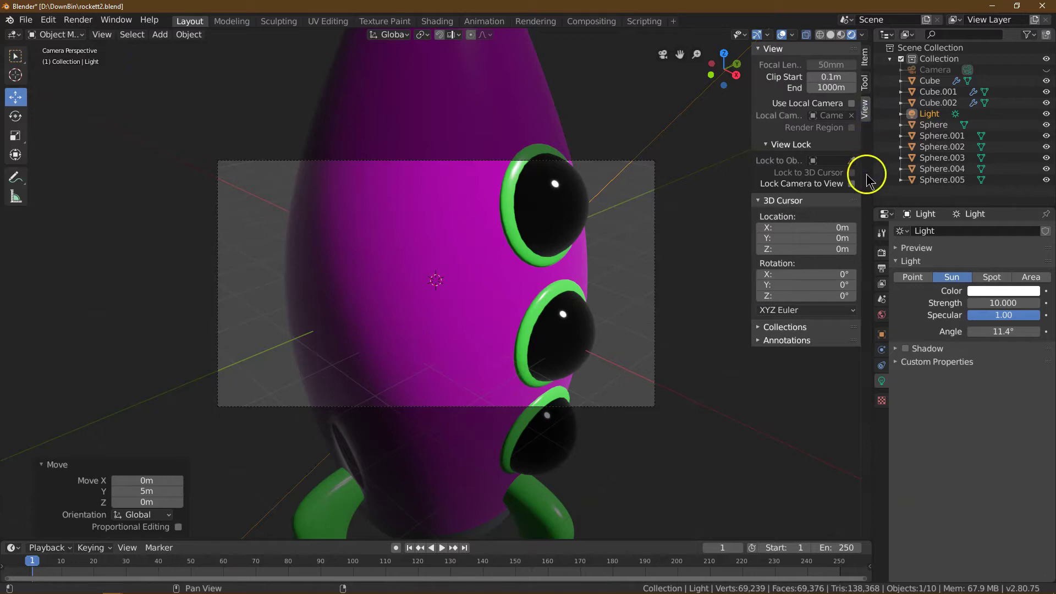
pyautogui.click(851, 183)
# Frame the whole rocket from its window side in the camera, then leave the camera view and unlock the camera.
pyautogui.moveTo(696, 55); pyautogui.dragTo(667, 49)
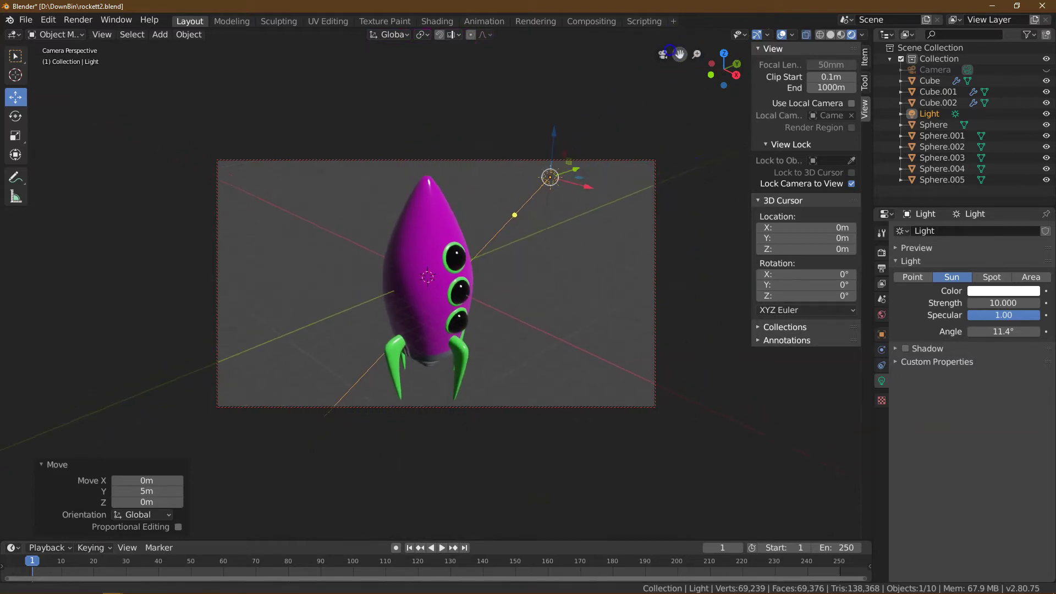
pyautogui.moveTo(727, 72); pyautogui.dragTo(681, 53)
pyautogui.moveTo(679, 52)
pyautogui.mouseDown()
pyautogui.moveTo(724, 70)
pyautogui.moveTo(684, 55)
pyautogui.mouseUp()
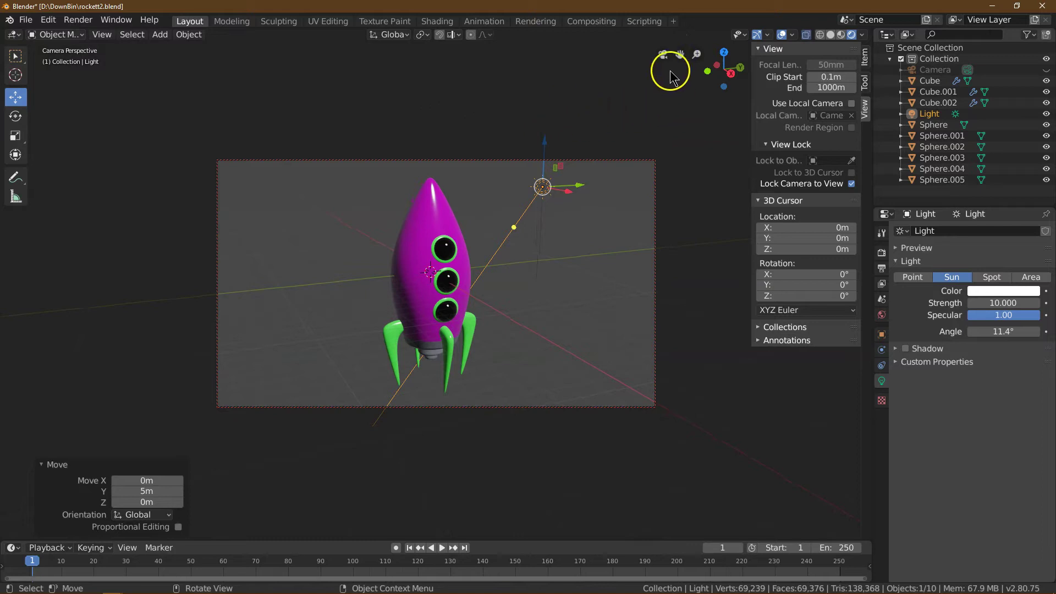
pyautogui.click(660, 58)
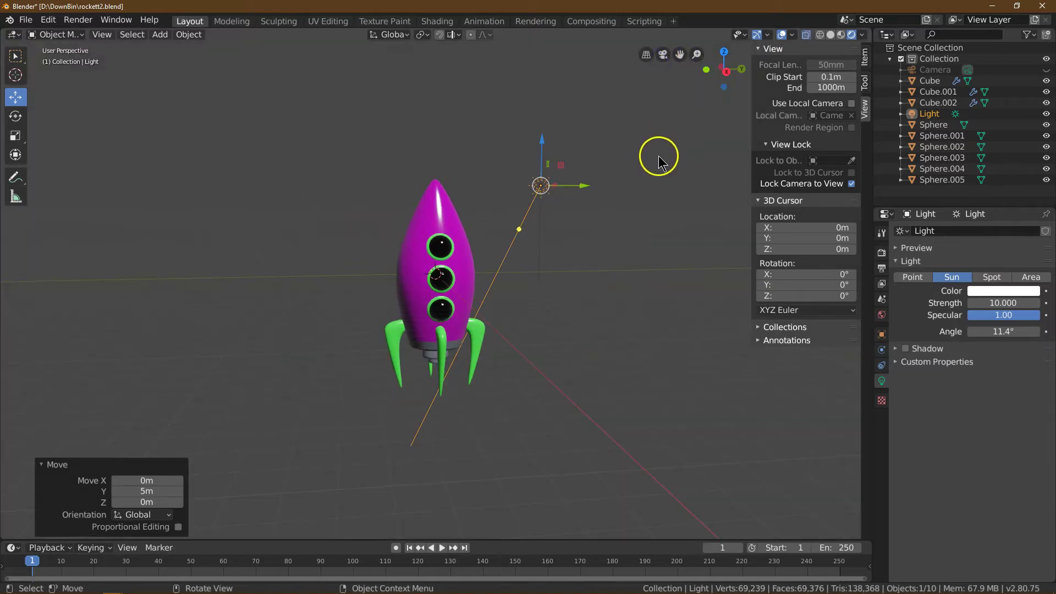
pyautogui.click(852, 185)
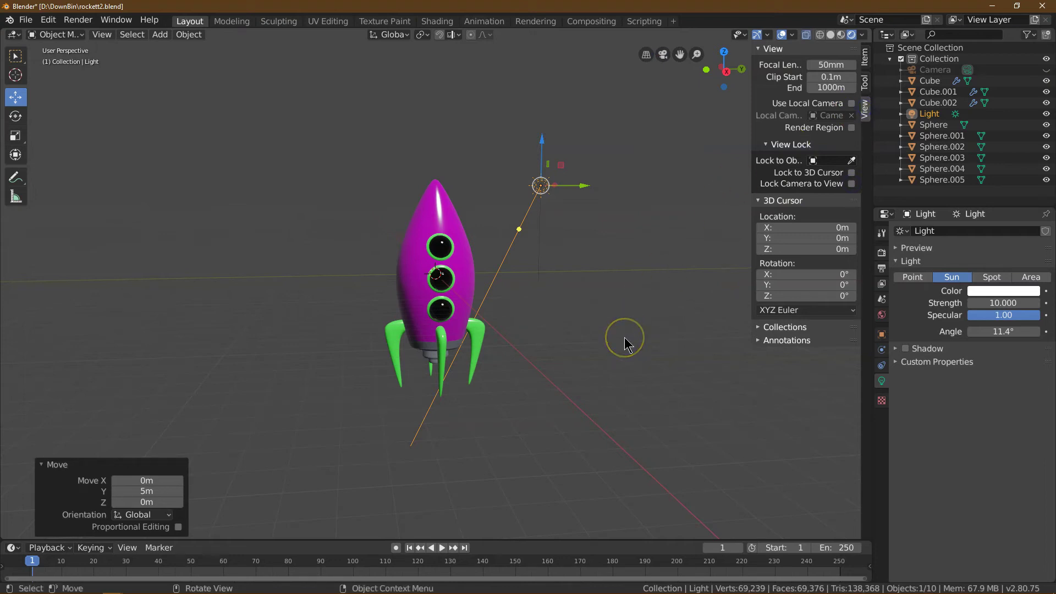
# Render the camera image and save it as a PNG named "rocket bo" in D:\DownBin.
pyautogui.click(77, 20)
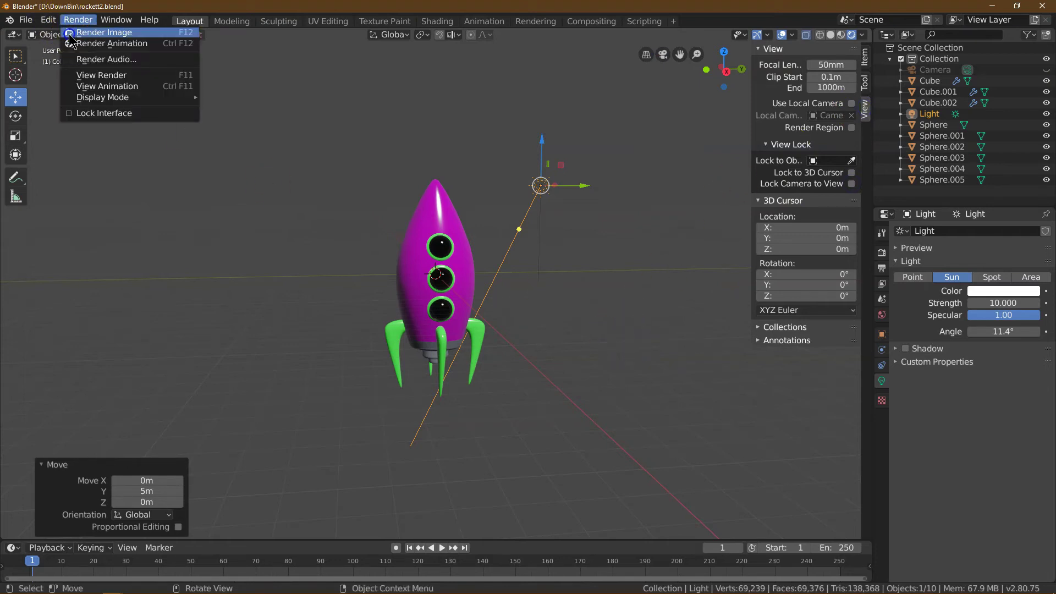
pyautogui.click(71, 36)
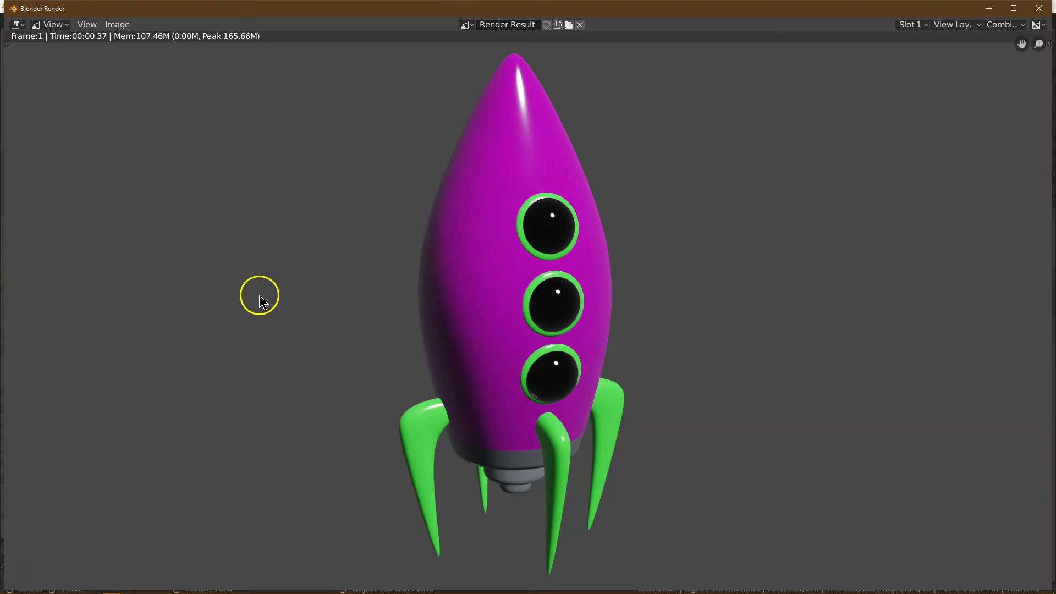
pyautogui.click(117, 24)
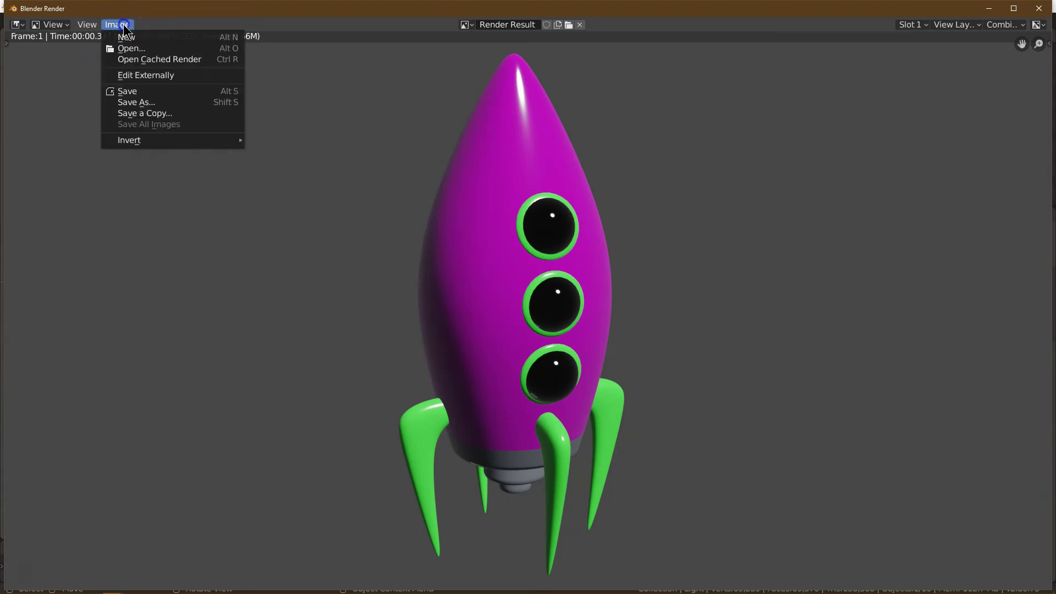
pyautogui.click(142, 92)
pyautogui.click(172, 53)
pyautogui.write('rocke')
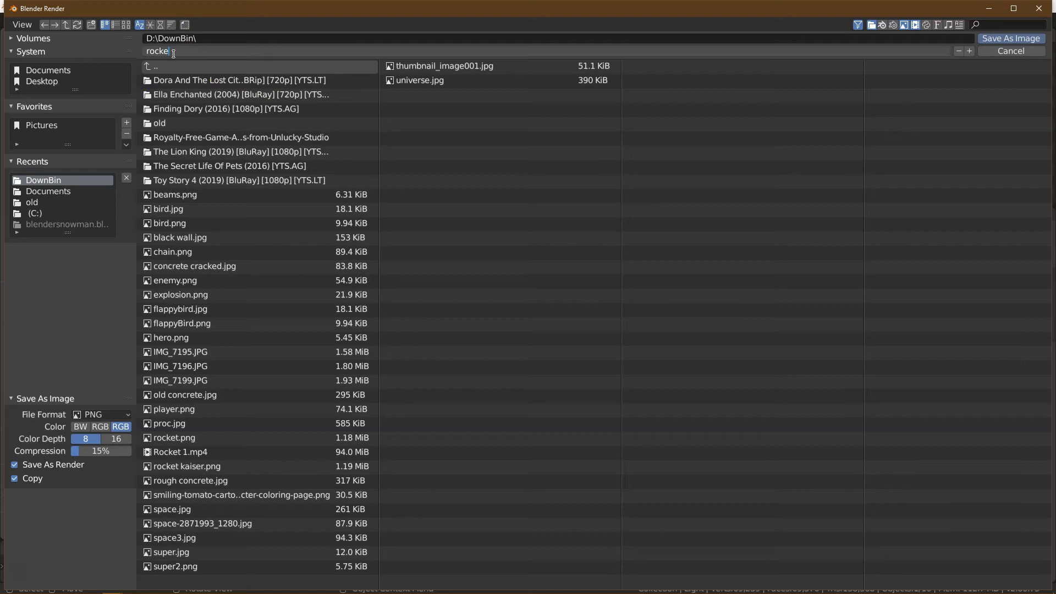
pyautogui.write('t bo')
pyautogui.click(995, 38)
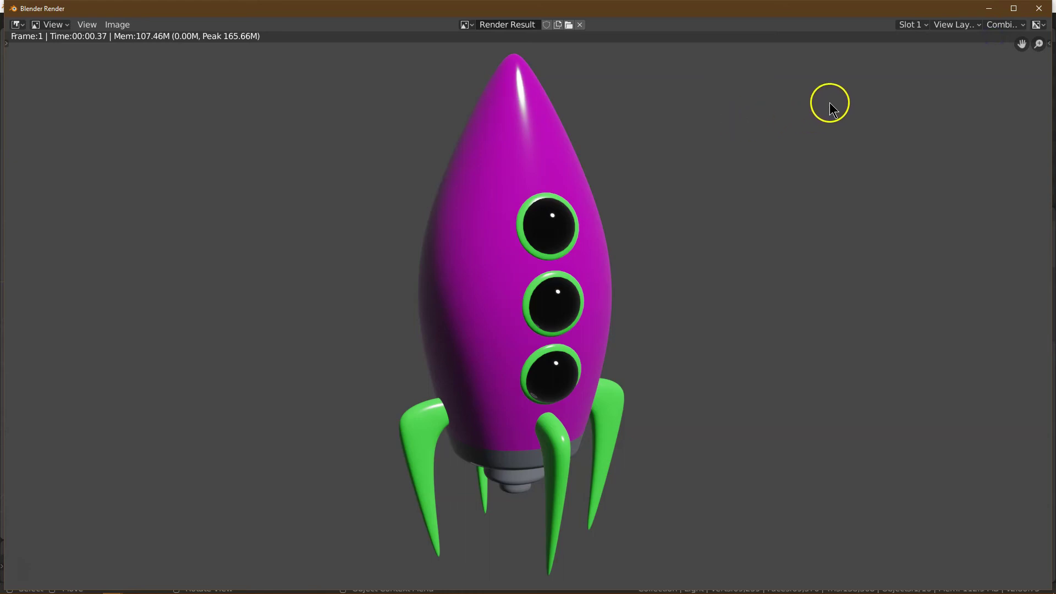
pyautogui.moveTo(908, 12)
pyautogui.mouseDown()
pyautogui.moveTo(921, 16)
pyautogui.moveTo(899, 9)
pyautogui.mouseUp()
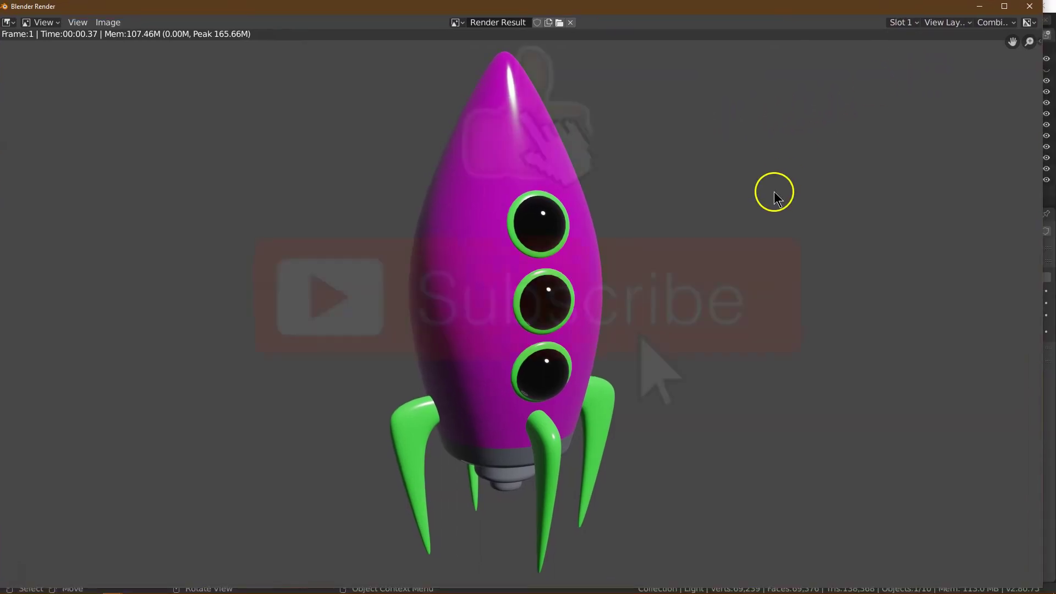